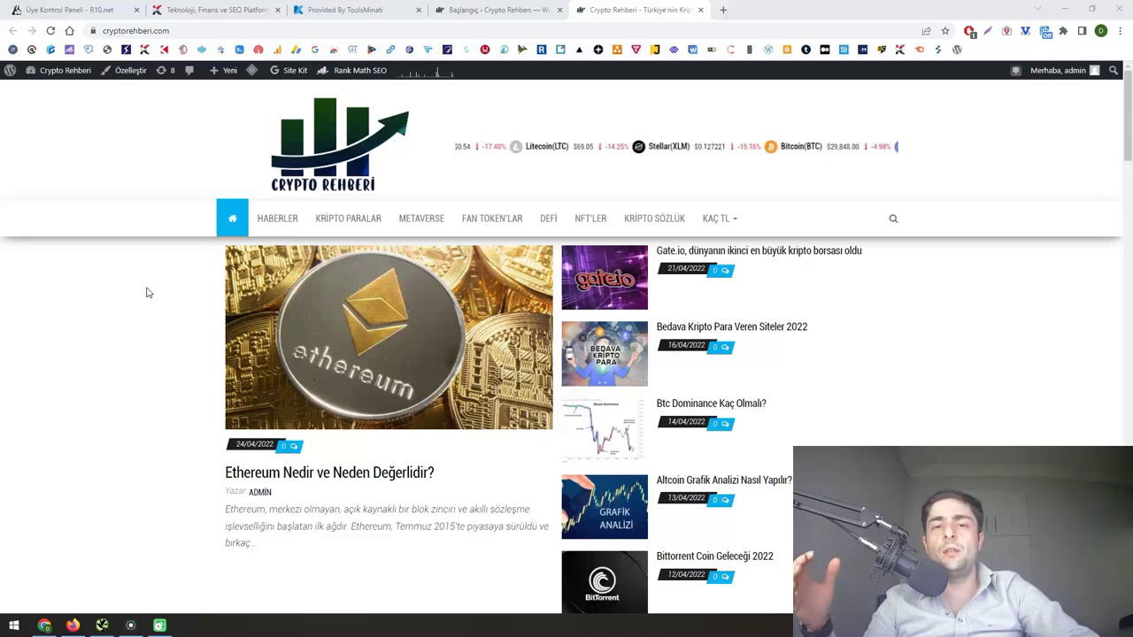
- Switch to the Semrush site audit for cryptorehberi.com in Firefox and review its warnings and notices
{"action": "key", "text": "alt+Tab"}
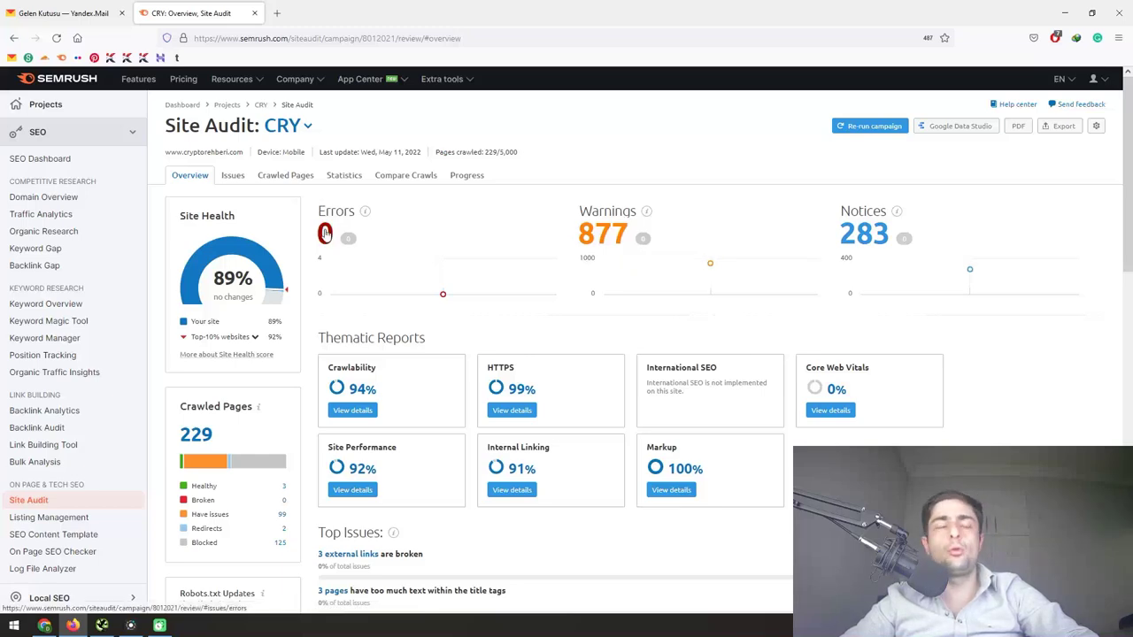
{"action": "left_click", "coordinate": [599, 235]}
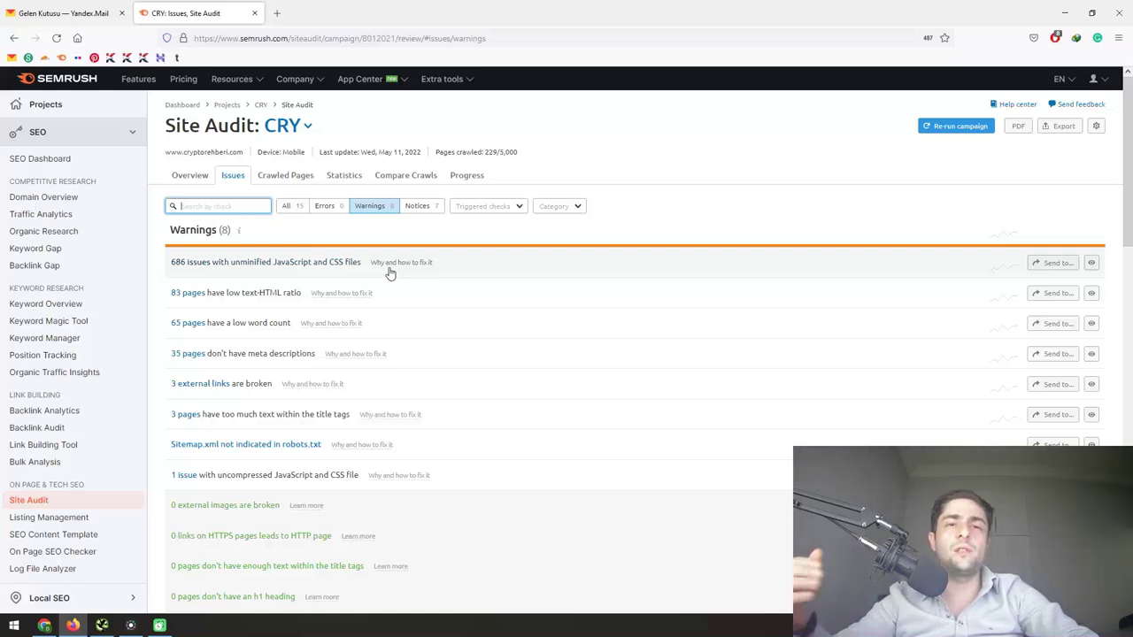
{"action": "scroll", "coordinate": [381, 263], "scroll_direction": "down", "scroll_amount": 1}
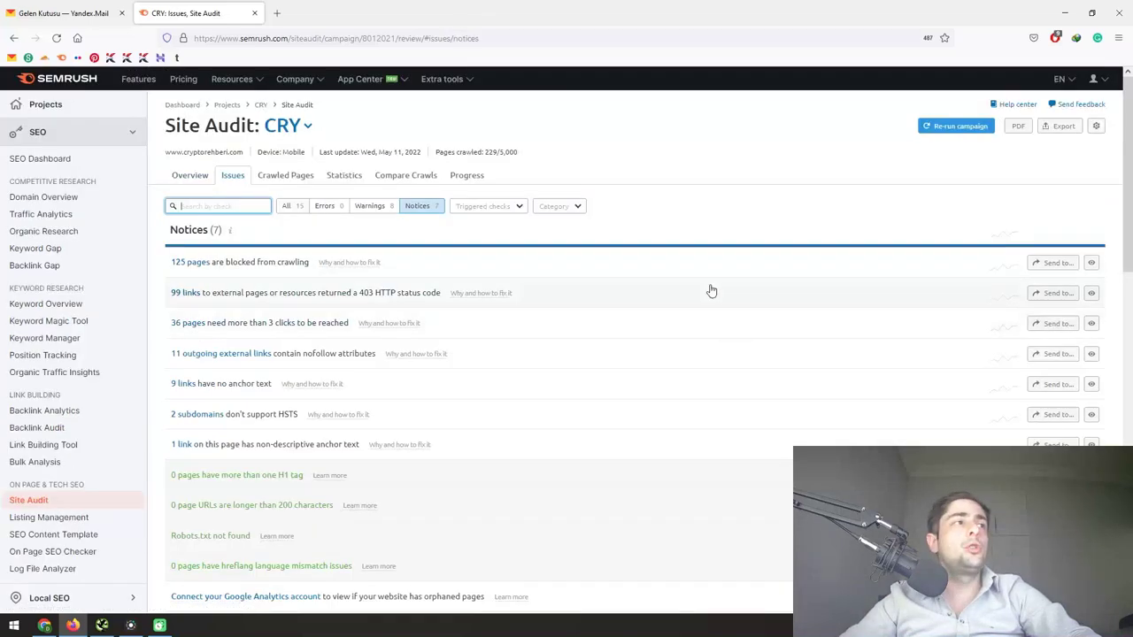
{"action": "scroll", "coordinate": [619, 292], "scroll_direction": "down", "scroll_amount": 1}
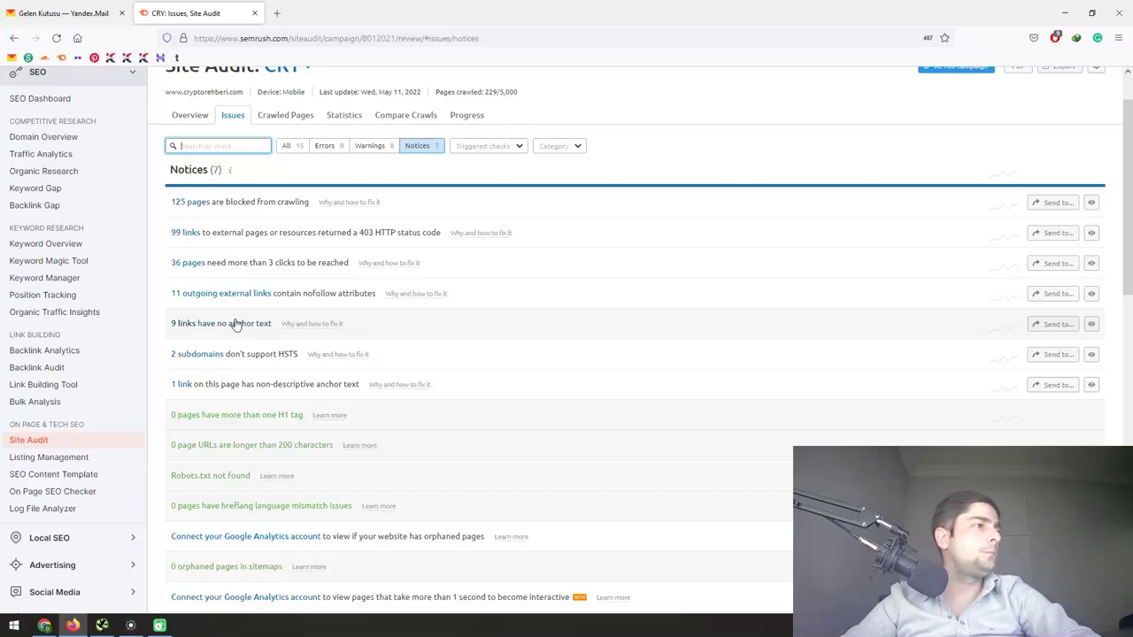
{"action": "scroll", "coordinate": [234, 321], "scroll_direction": "down", "scroll_amount": 1}
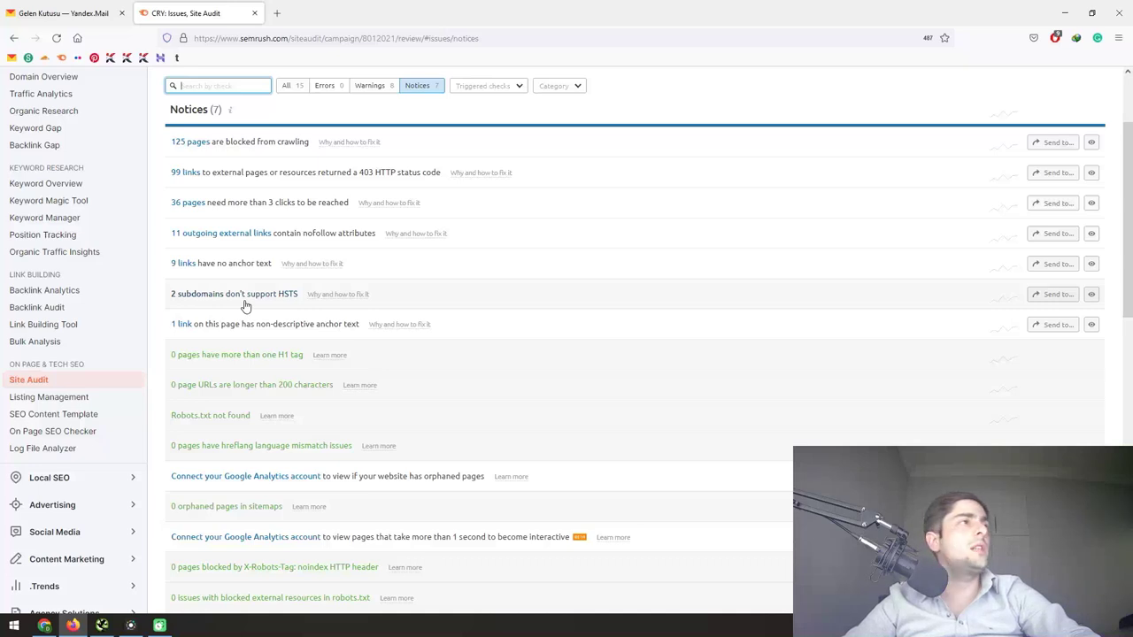
{"action": "scroll", "coordinate": [246, 306], "scroll_direction": "up", "scroll_amount": 2}
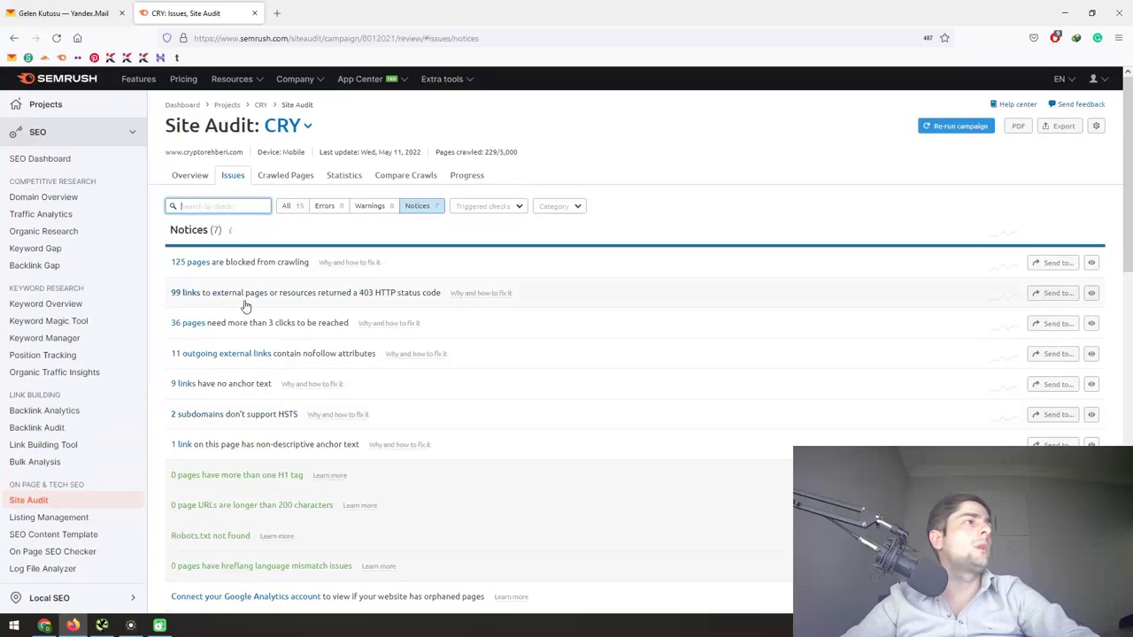
- Switch to Screaming Frog and filter the response codes by Client Error (4xx), followed by Redirection (3xx)
{"action": "key", "text": "alt+Tab"}
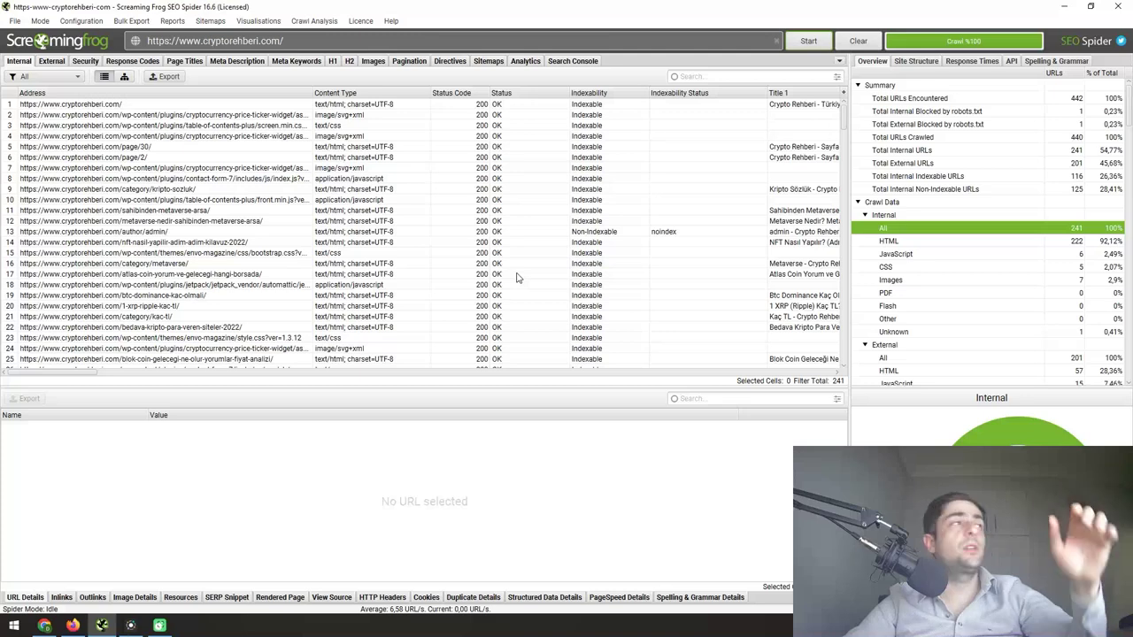
{"action": "left_click", "coordinate": [132, 62]}
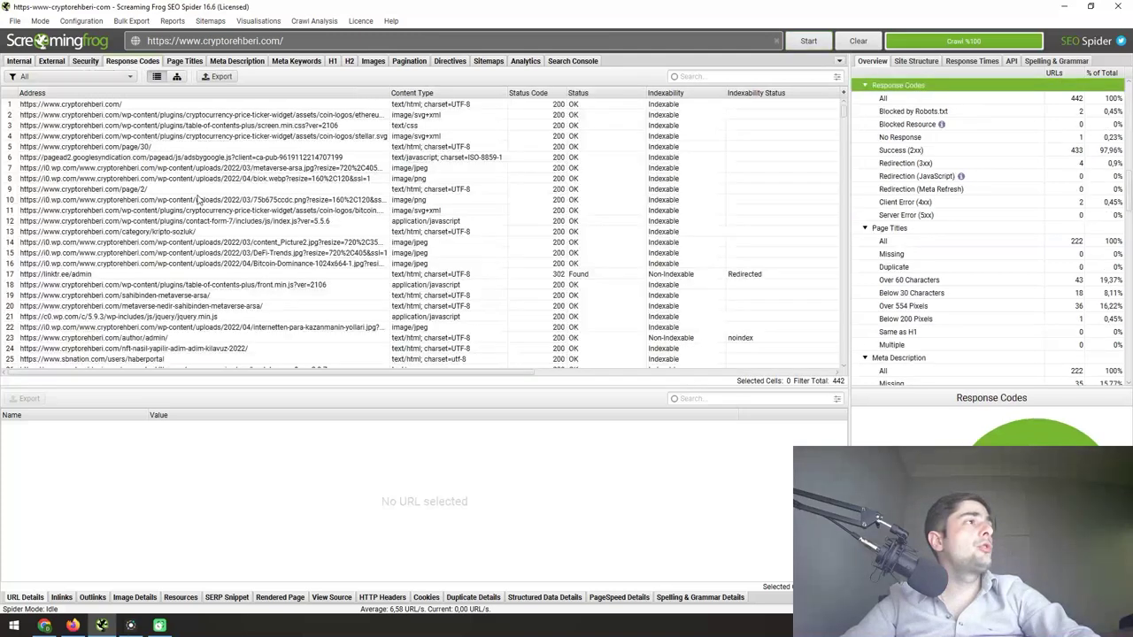
{"action": "left_click", "coordinate": [68, 77]}
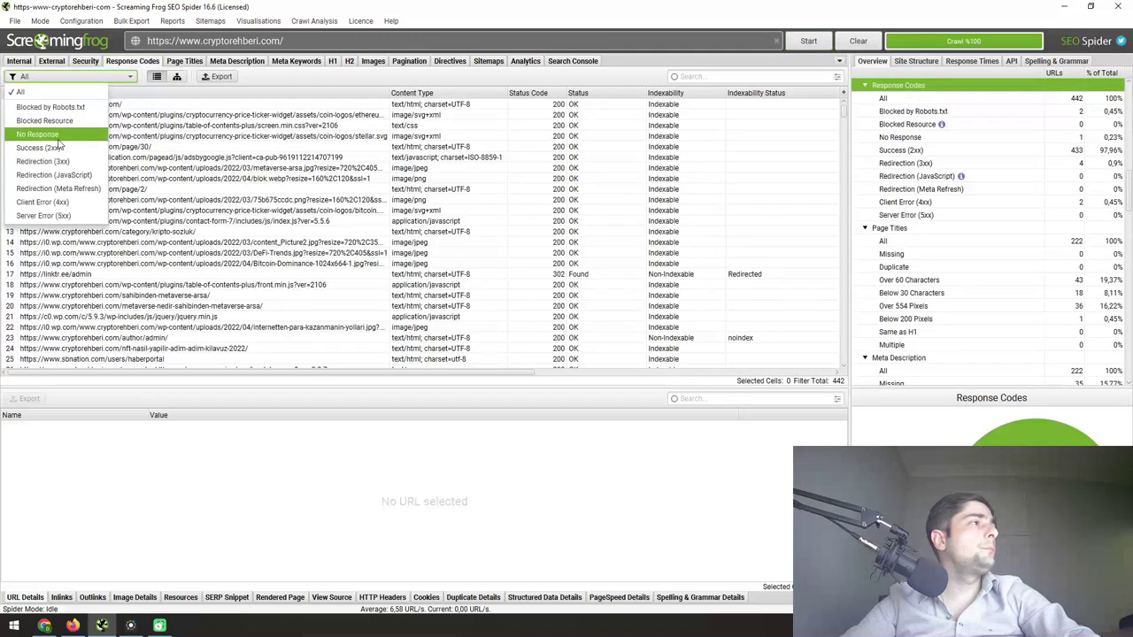
{"action": "left_click", "coordinate": [61, 203]}
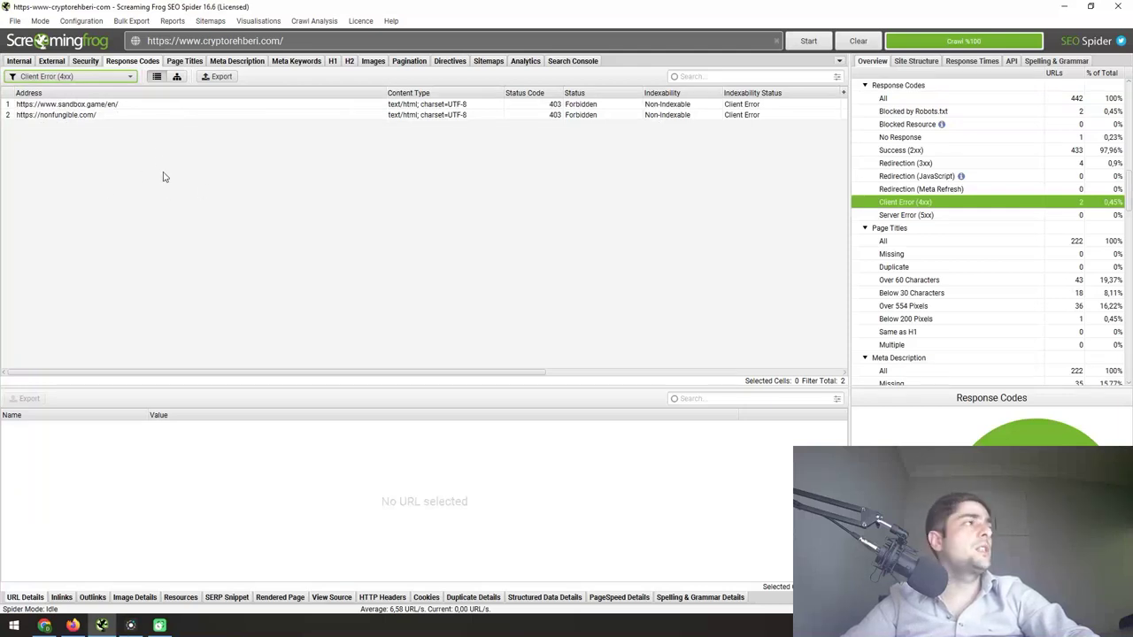
{"action": "left_click", "coordinate": [89, 77]}
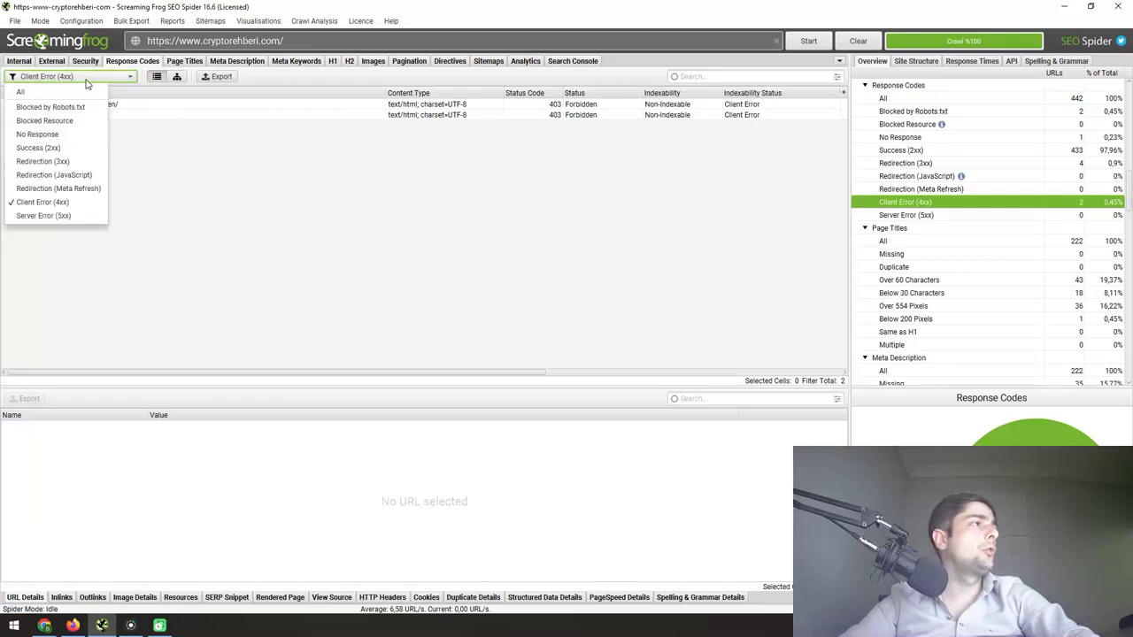
{"action": "left_click", "coordinate": [53, 162]}
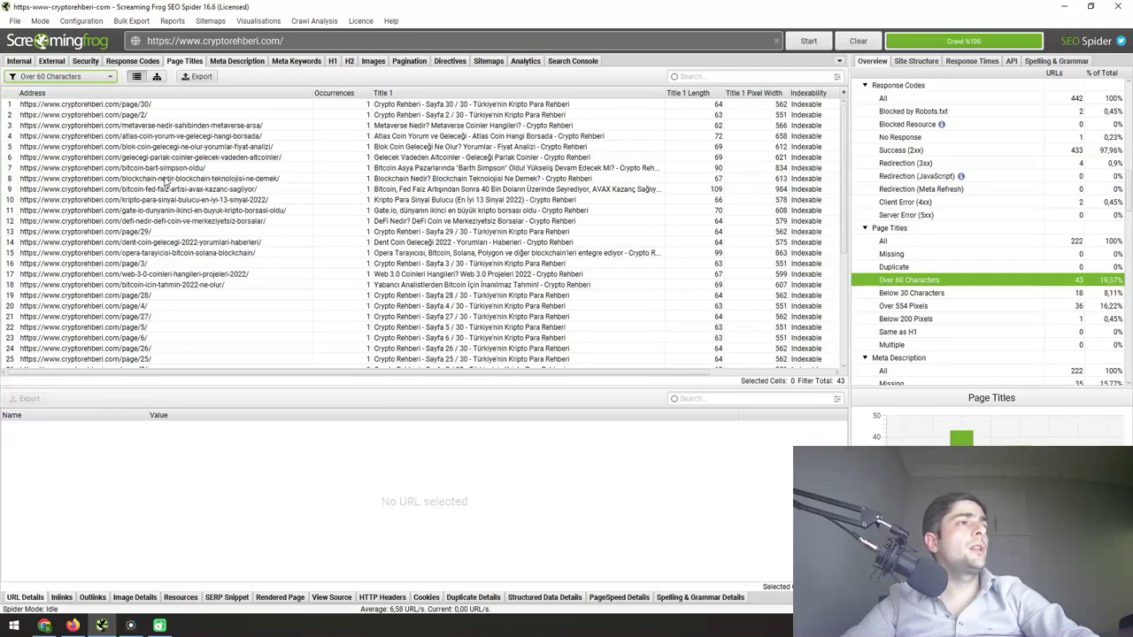
- Look through the page titles over 60 characters and list the pages with missing meta descriptions
{"action": "scroll", "coordinate": [432, 177], "scroll_direction": "down", "scroll_amount": 6}
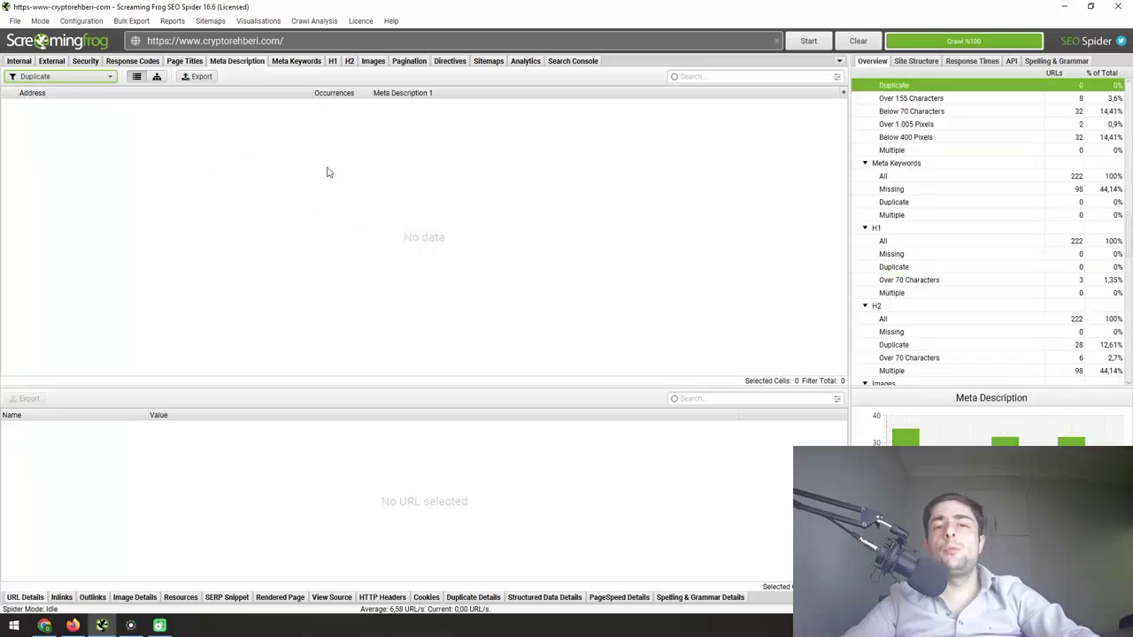
{"action": "left_click", "coordinate": [97, 76]}
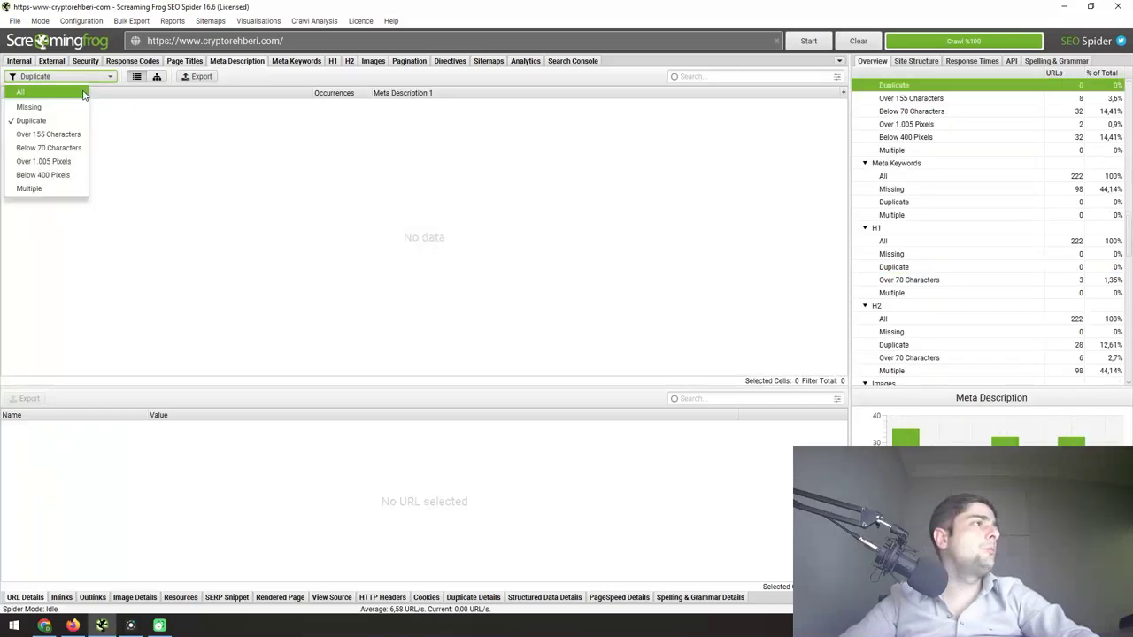
{"action": "left_click", "coordinate": [71, 106]}
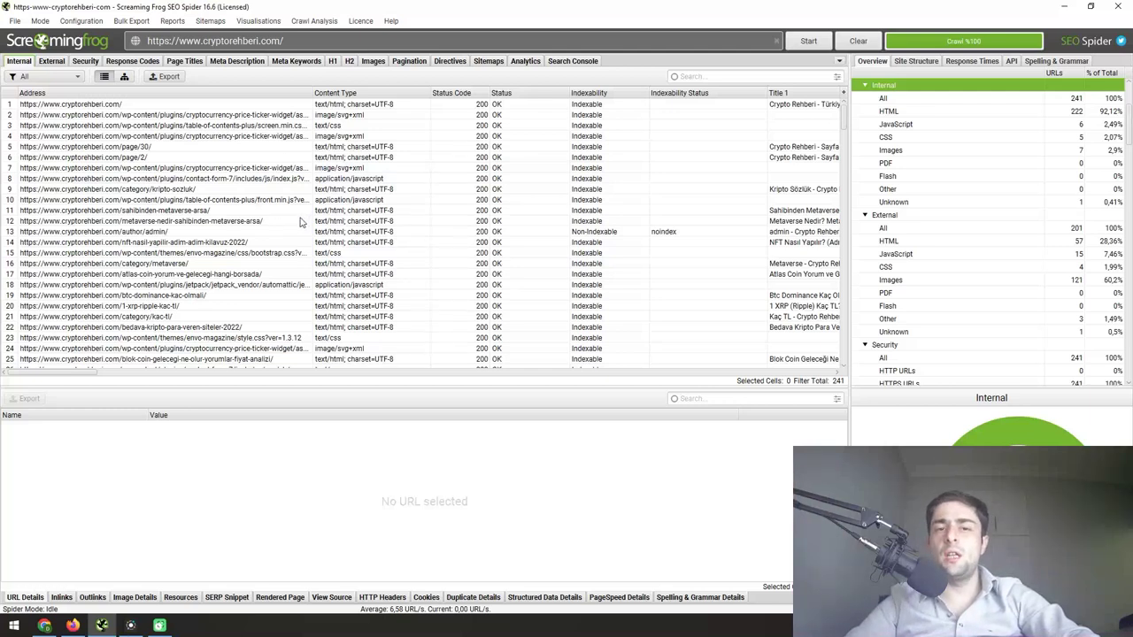
- Check the Semrush audit warnings and filter Screaming Frog's response codes by Client Error (4xx)
{"action": "left_click", "coordinate": [44, 624]}
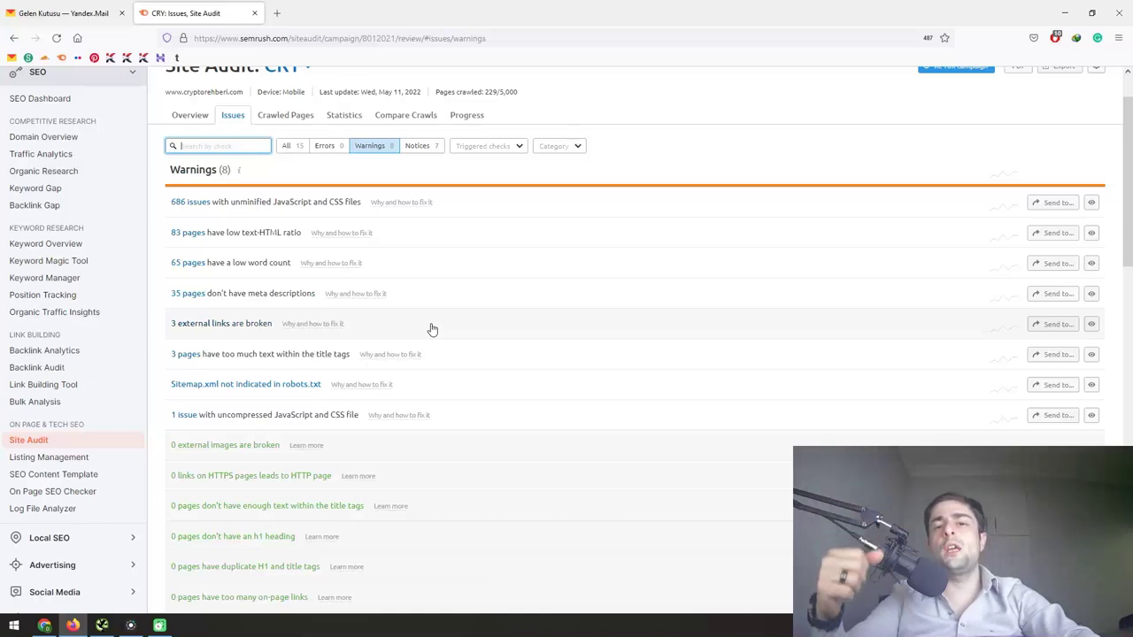
{"action": "key", "text": "alt+Tab"}
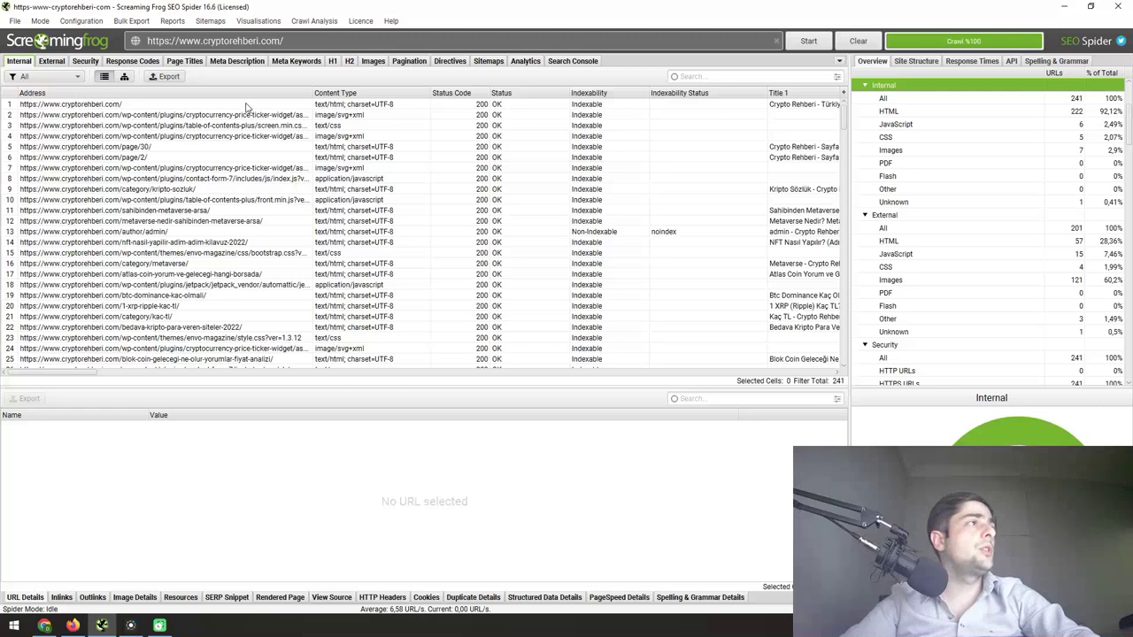
{"action": "left_click", "coordinate": [150, 61]}
{"action": "left_click", "coordinate": [77, 77]}
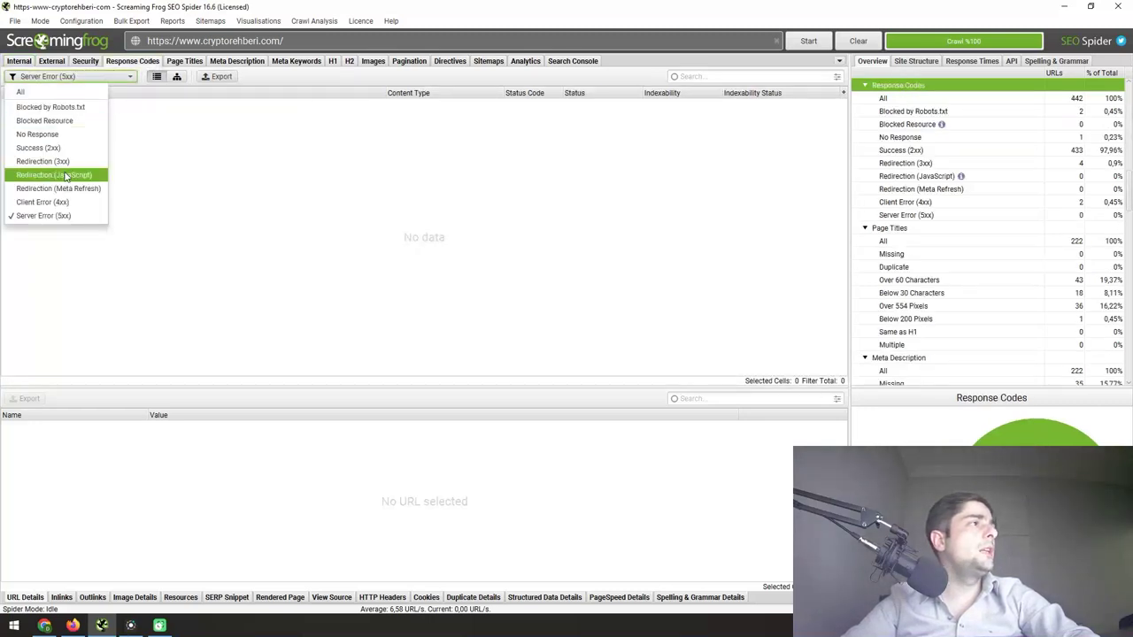
{"action": "left_click", "coordinate": [53, 201]}
{"action": "left_click", "coordinate": [121, 108]}
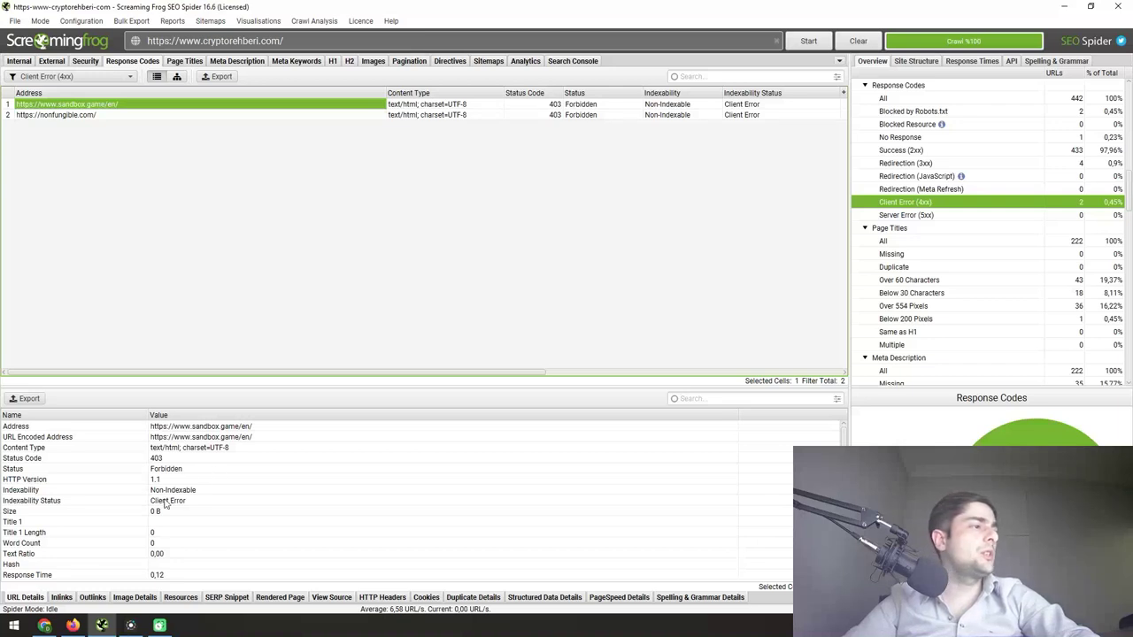
{"action": "left_click", "coordinate": [64, 599]}
{"action": "left_click", "coordinate": [185, 431]}
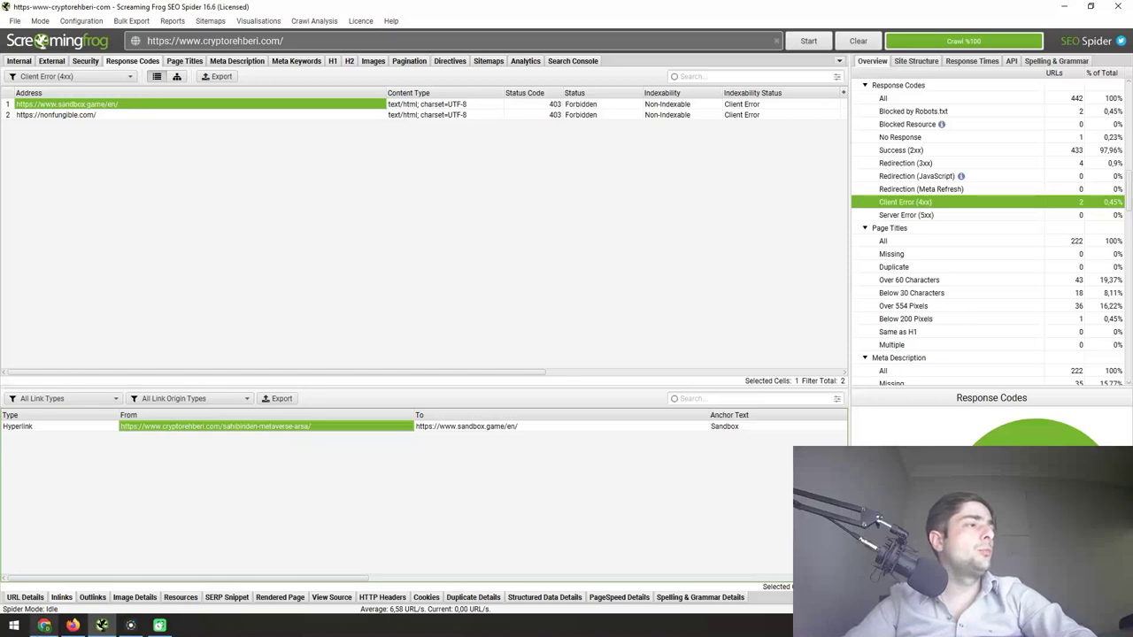
{"action": "left_click", "coordinate": [45, 626]}
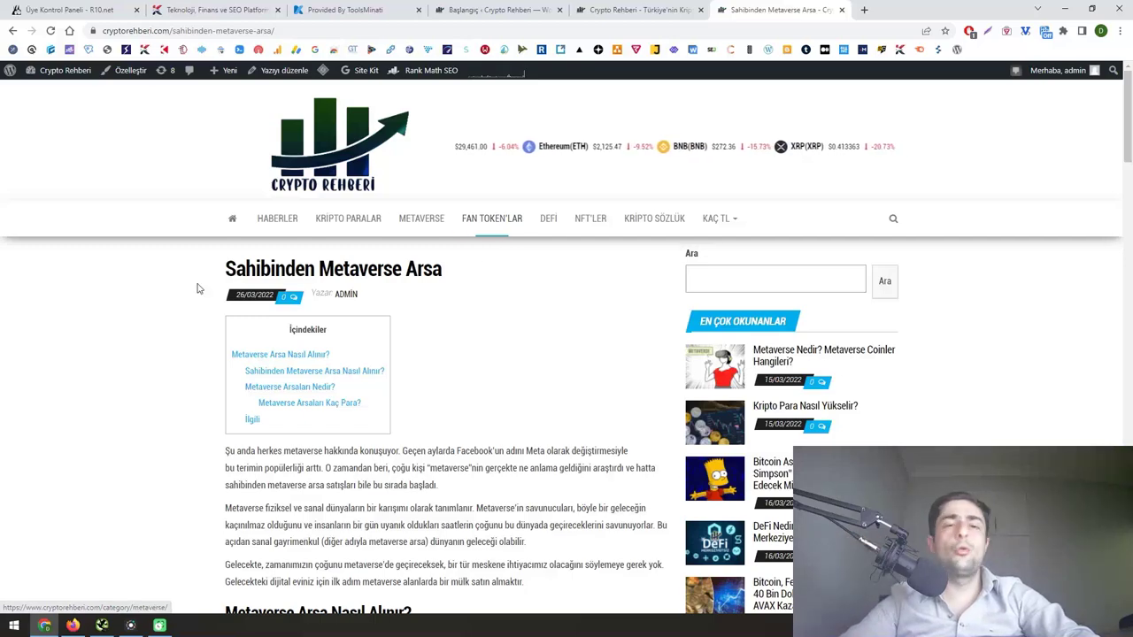
{"action": "scroll", "coordinate": [194, 292], "scroll_direction": "down", "scroll_amount": 3}
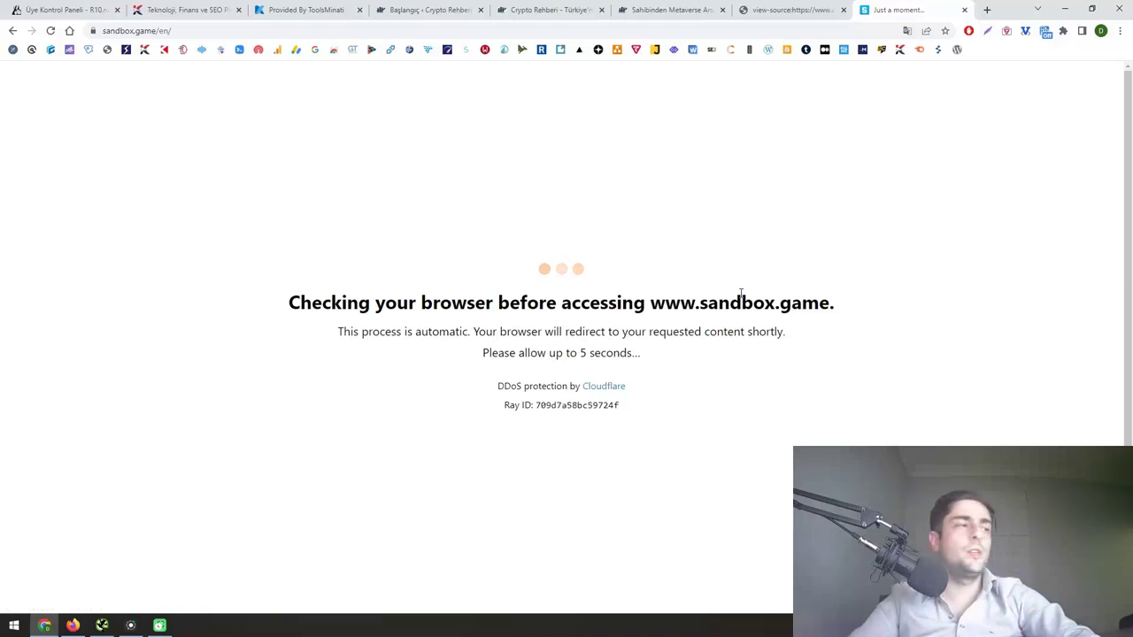
- Copy the nonfungible.com address from Screaming Frog's 4xx list, open it in Chrome and look through the page to check whether the link works
{"action": "left_click", "coordinate": [102, 625]}
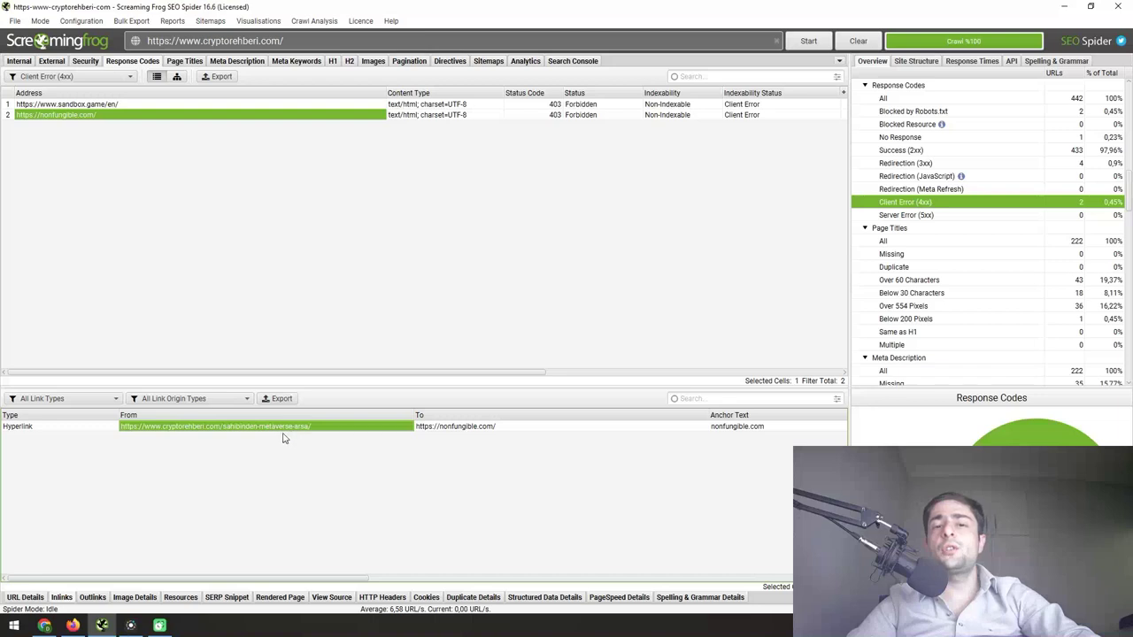
{"action": "right_click", "coordinate": [89, 116]}
{"action": "left_click", "coordinate": [102, 132]}
{"action": "key", "text": "ctrl+l"}
{"action": "type", "text": "nonfungible.com"}
{"action": "key", "text": "Return"}
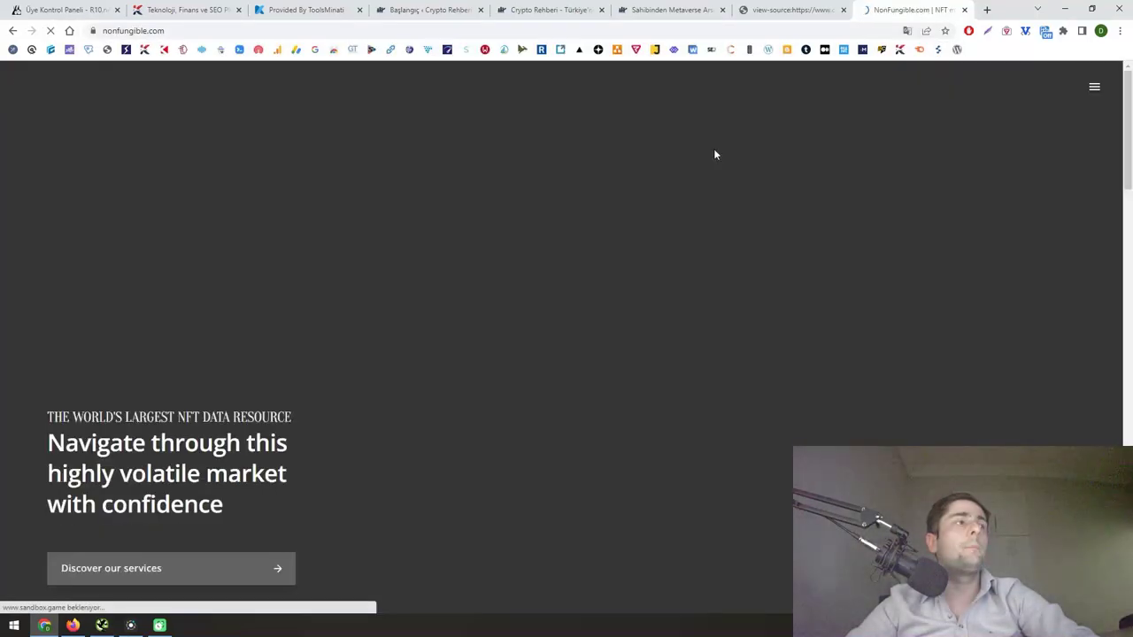
{"action": "scroll", "coordinate": [544, 179], "scroll_direction": "down", "scroll_amount": 15}
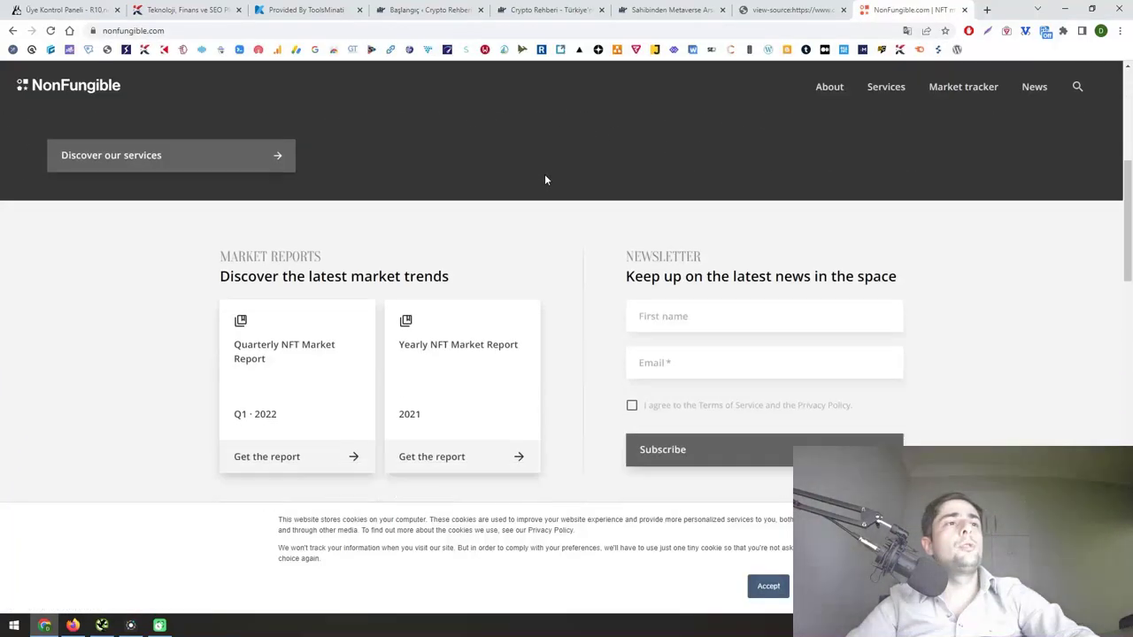
{"action": "scroll", "coordinate": [544, 180], "scroll_direction": "down", "scroll_amount": 4}
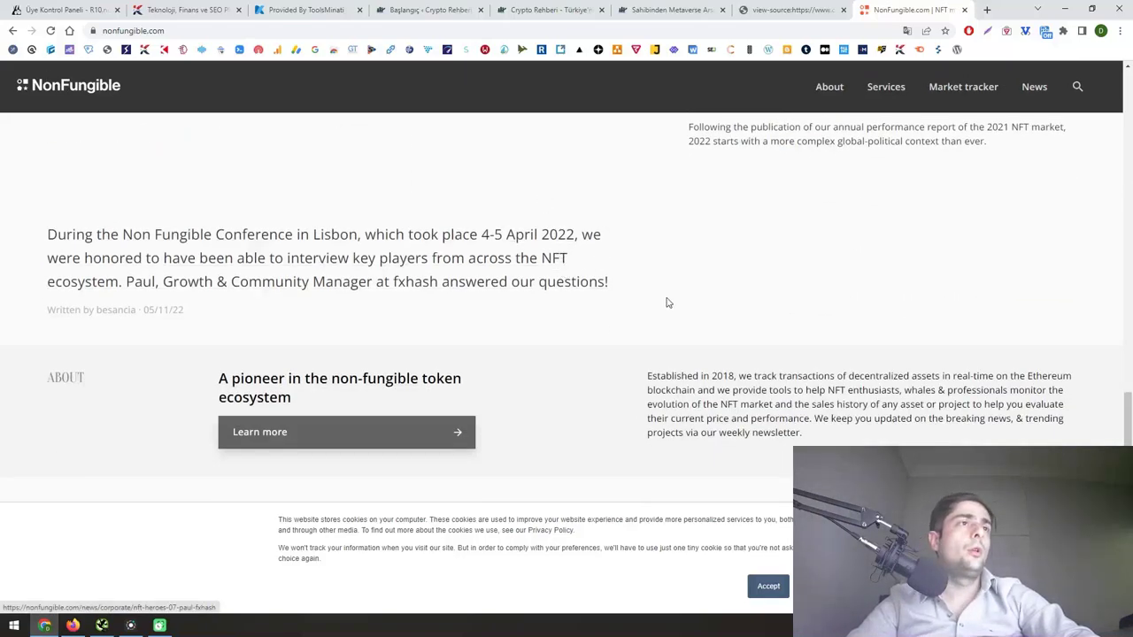
{"action": "scroll", "coordinate": [658, 183], "scroll_direction": "up", "scroll_amount": 20}
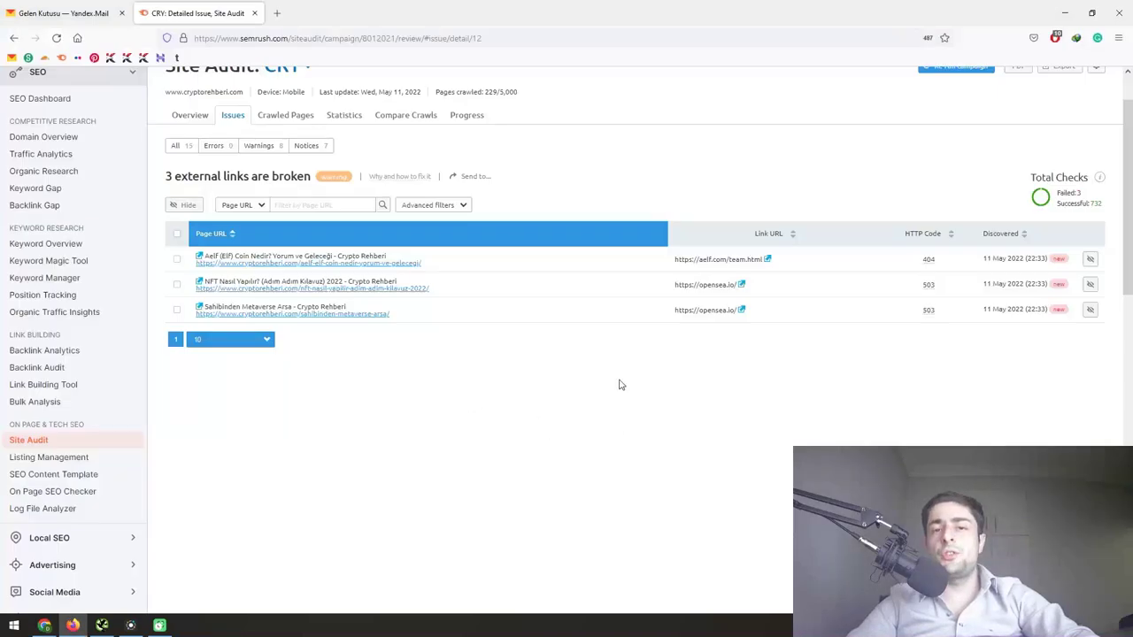
- Check the opensea.io link of the "Sahibinden Metaverse Arsa" page from Semrush's broken external links list
{"action": "scroll", "coordinate": [599, 382], "scroll_direction": "up", "scroll_amount": 2}
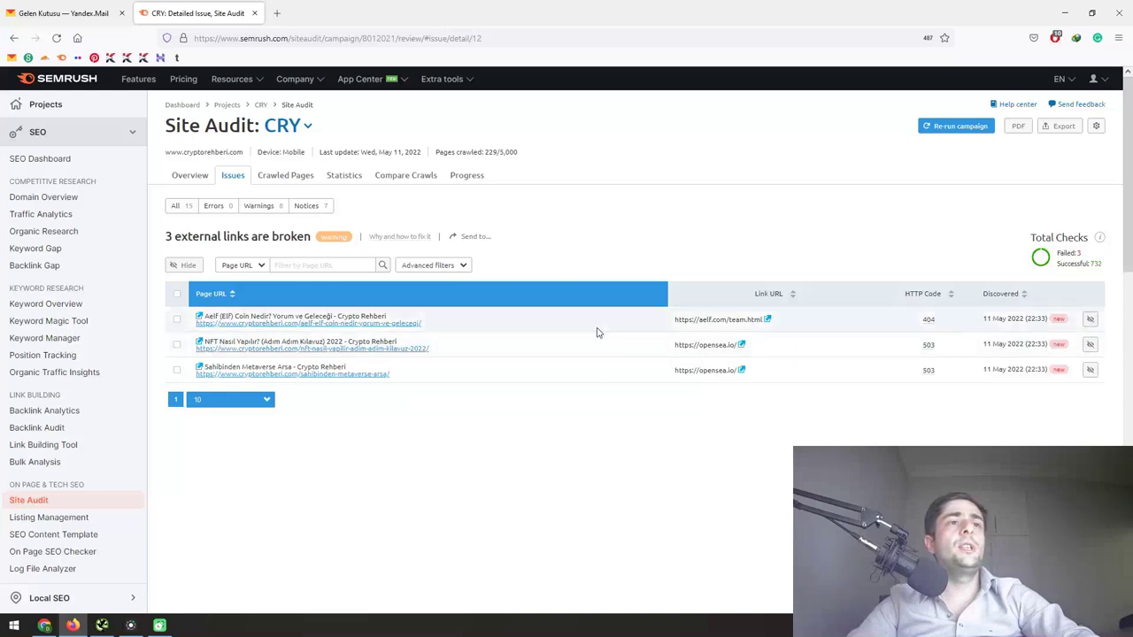
{"action": "left_click", "coordinate": [741, 370]}
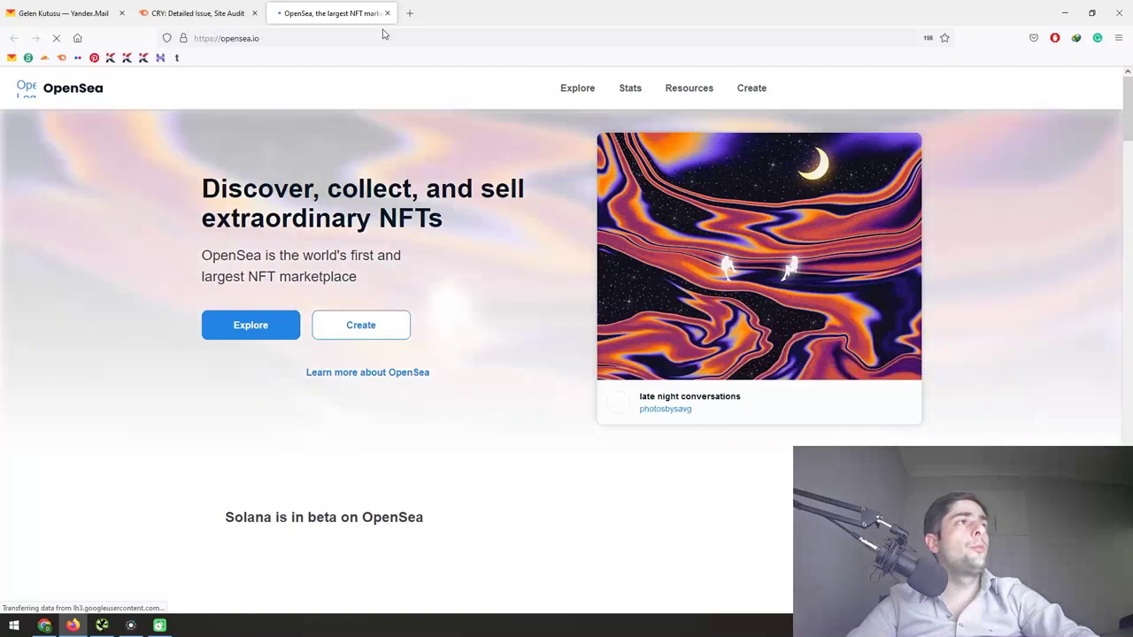
{"action": "left_click", "coordinate": [387, 13]}
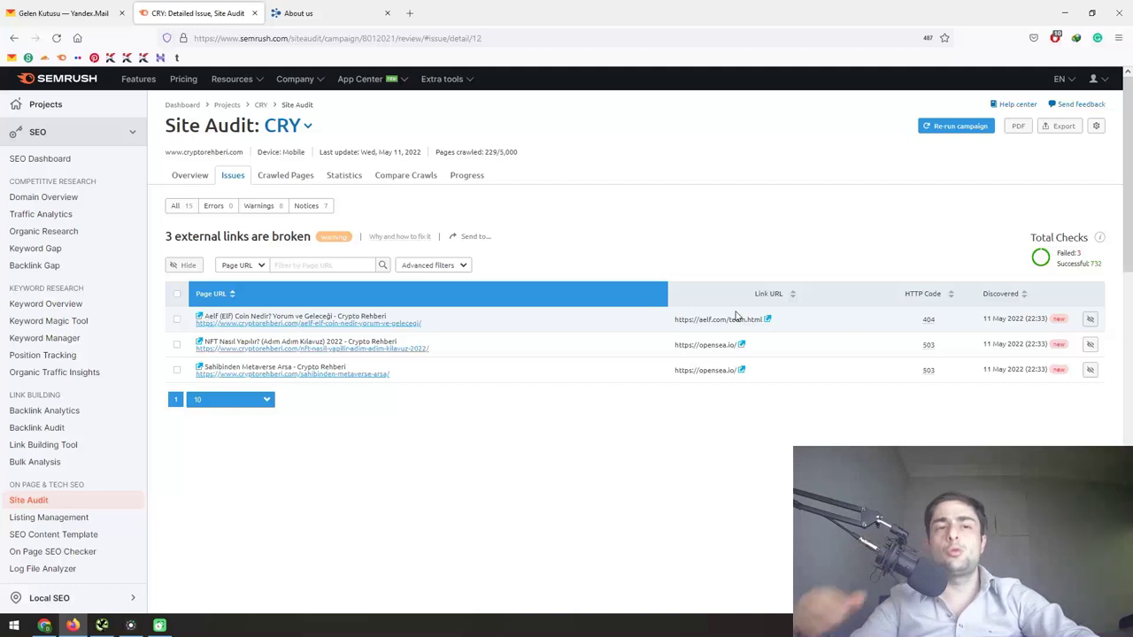
- Review the "Sitemap.xml not indicated in robots.txt" issue and inspect the site's robots.txt file
{"action": "left_click", "coordinate": [189, 175]}
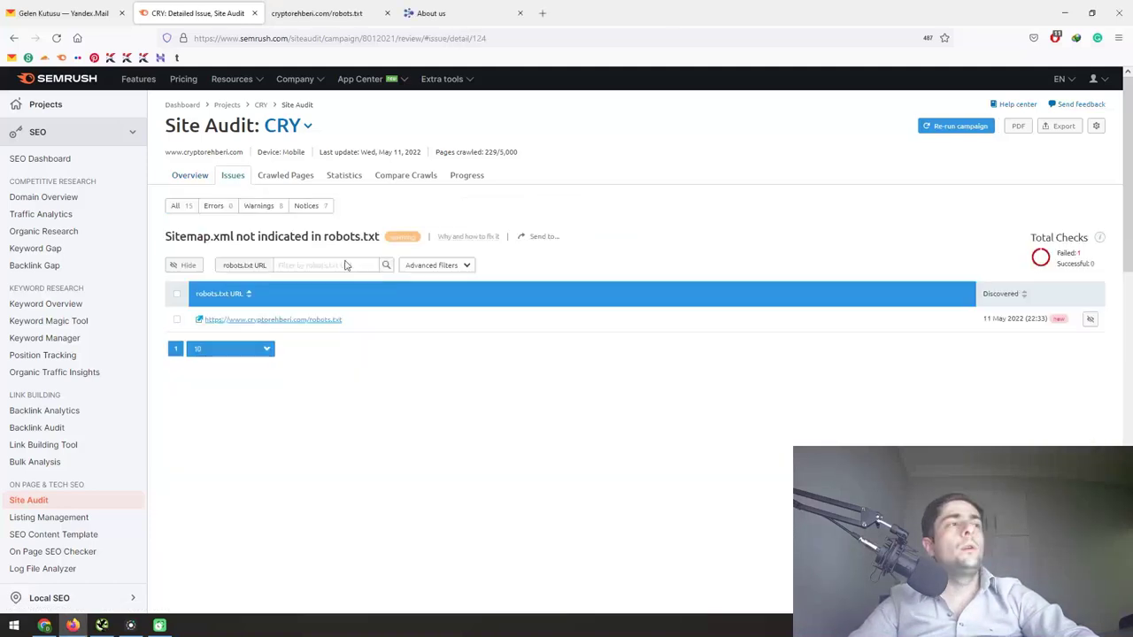
{"action": "left_click_drag", "start_coordinate": [217, 237], "coordinate": [373, 237]}
{"action": "left_click", "coordinate": [366, 253]}
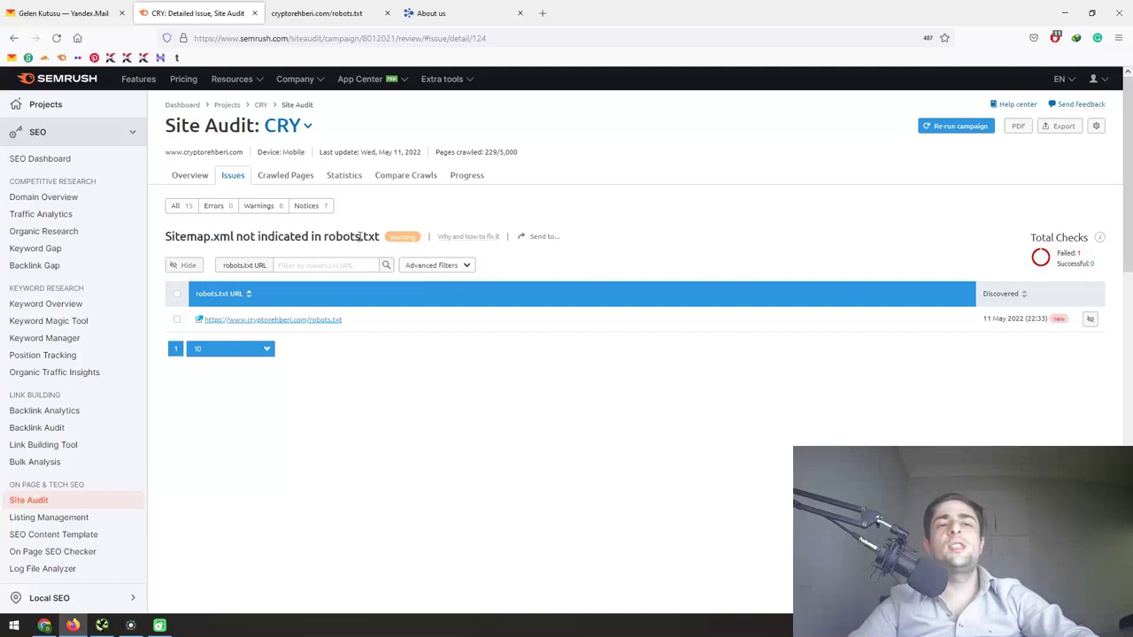
{"action": "key", "text": "ctrl+Tab"}
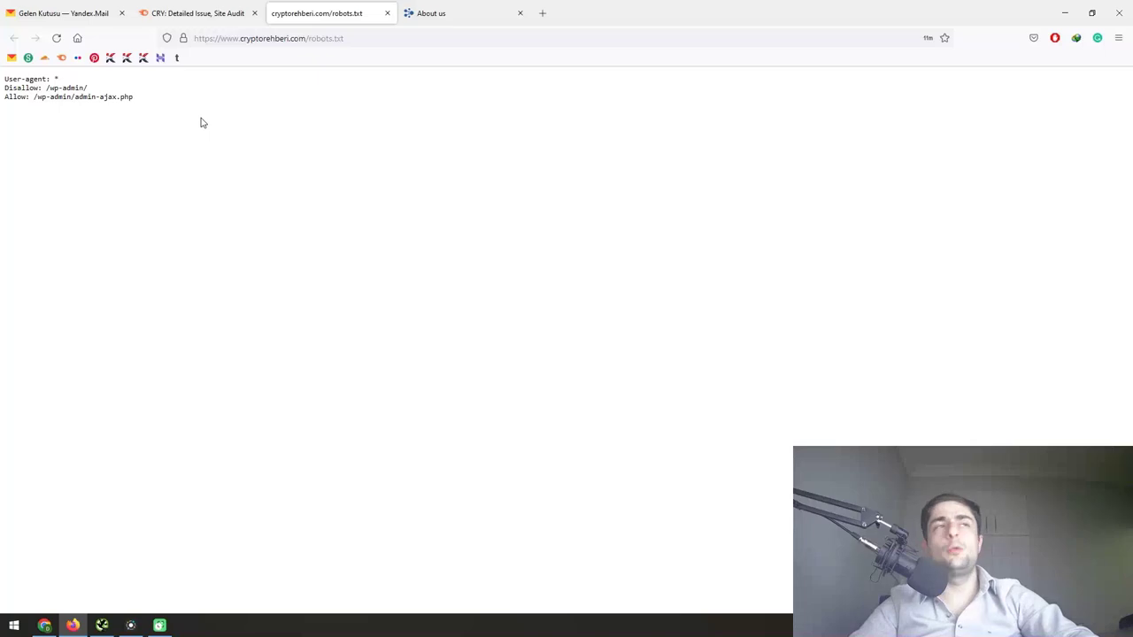
{"action": "left_click", "coordinate": [386, 13]}
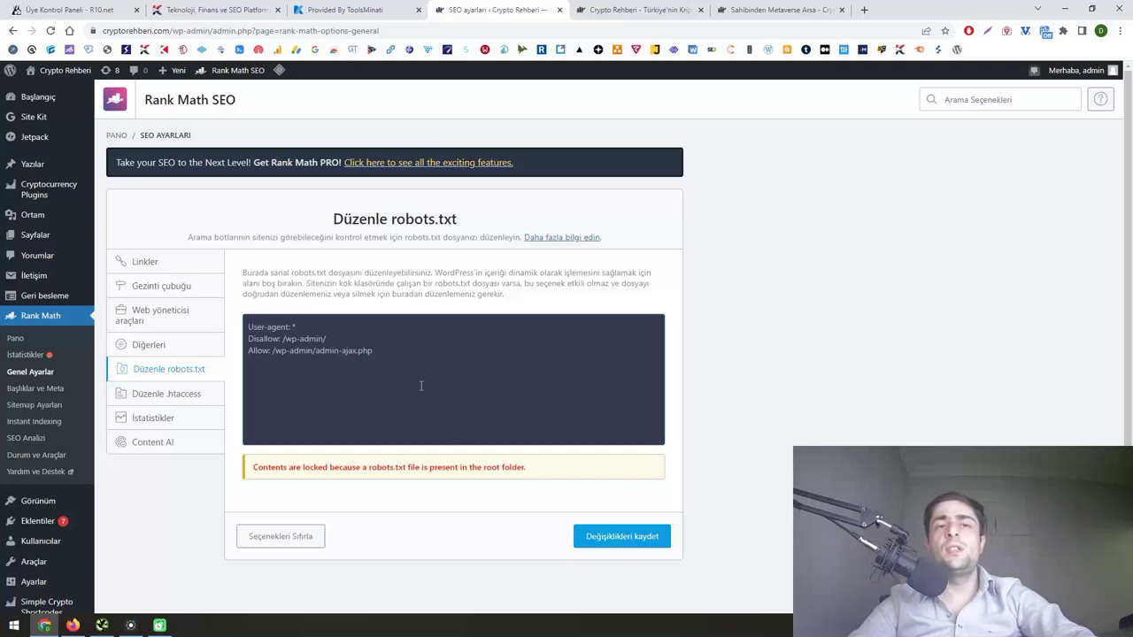
- Try to edit the robots.txt content in the Rank Math general settings
{"action": "left_click", "coordinate": [407, 351]}
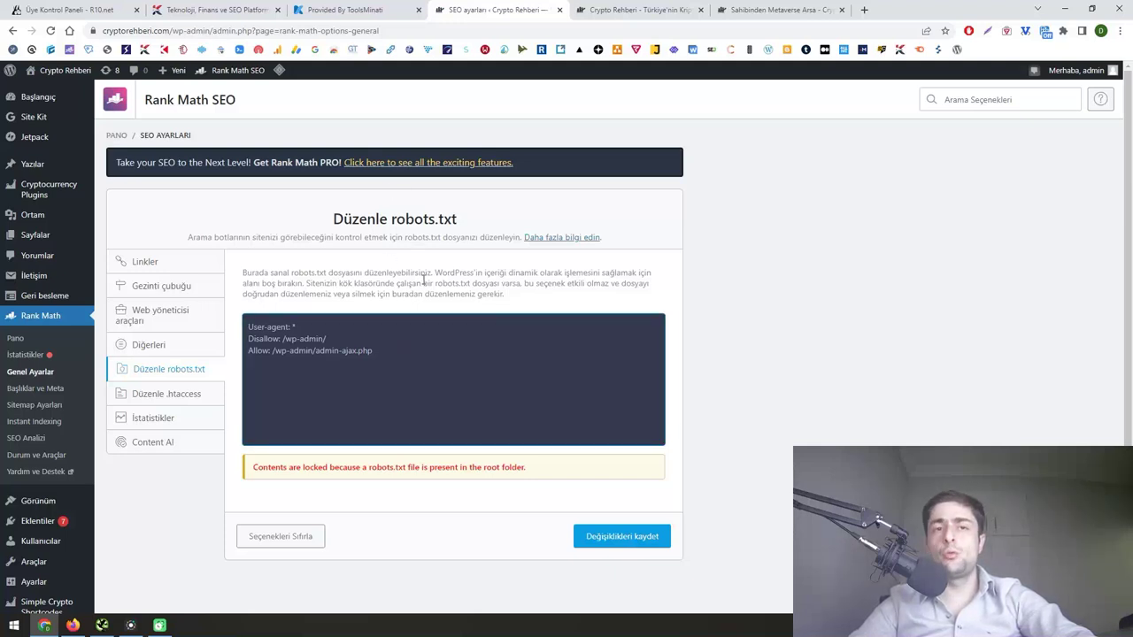
- Open kozba.org/robots.txt as a reference and examine how its Sitemap line is written
{"action": "left_click", "coordinate": [277, 463]}
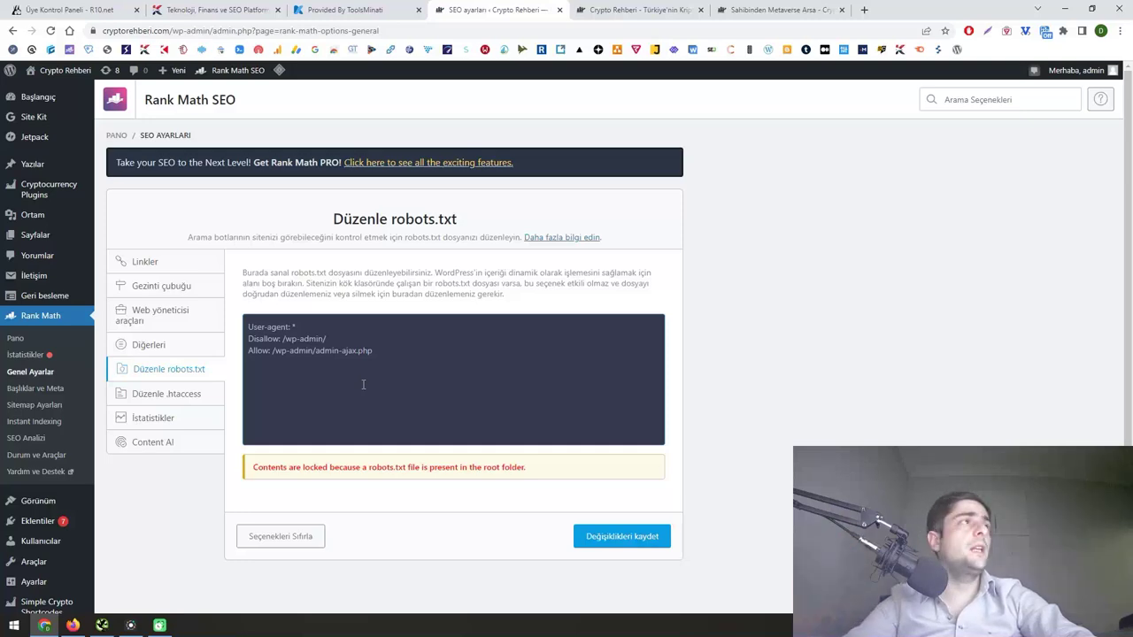
{"action": "left_click", "coordinate": [221, 10]}
{"action": "left_click", "coordinate": [221, 30]}
{"action": "type", "text": "robots.txt"}
{"action": "key", "text": "Return"}
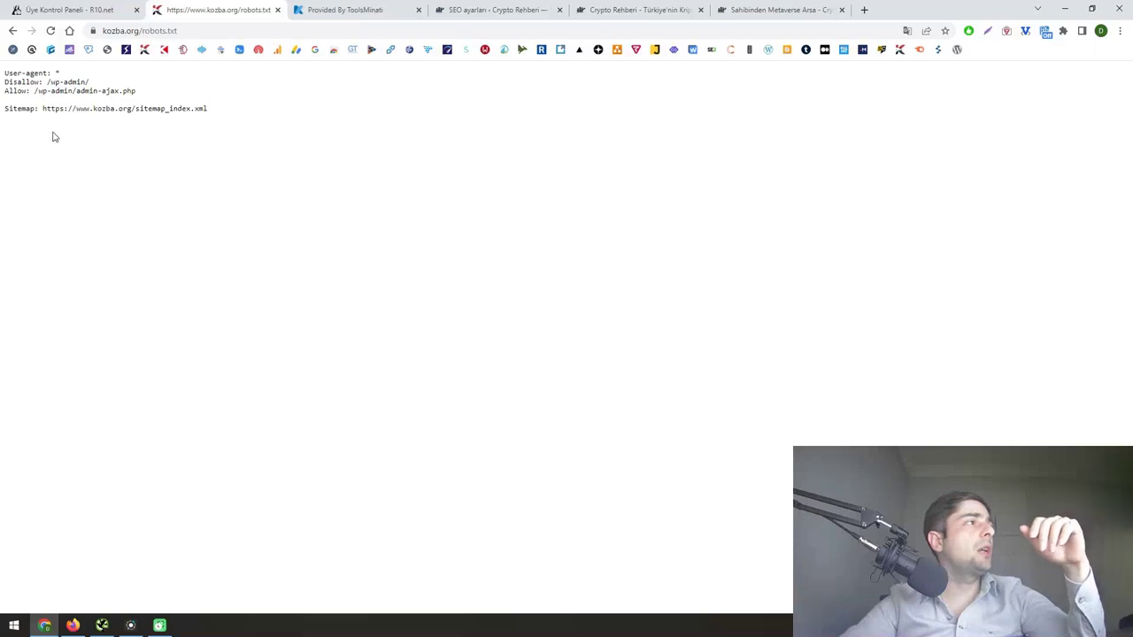
{"action": "left_click_drag", "start_coordinate": [26, 107], "coordinate": [220, 112]}
{"action": "left_click", "coordinate": [244, 114]}
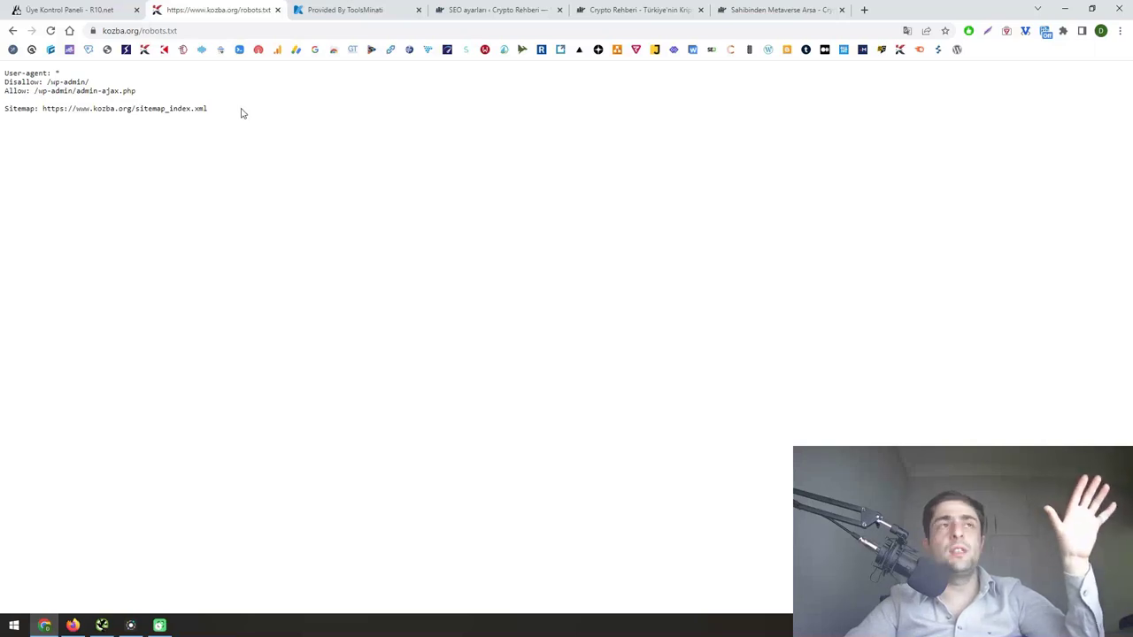
- Check the missing meta descriptions issue in Semrush, and open the Haberler post category for editing in WordPress in Chrome
{"action": "key", "text": "alt+Tab"}
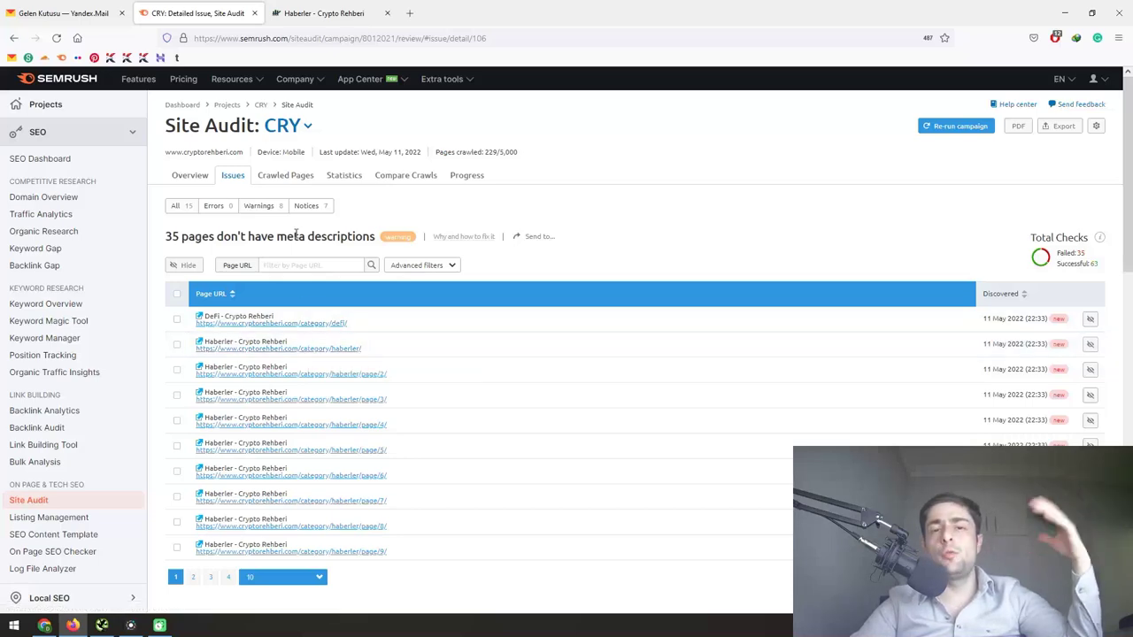
{"action": "left_click", "coordinate": [44, 626]}
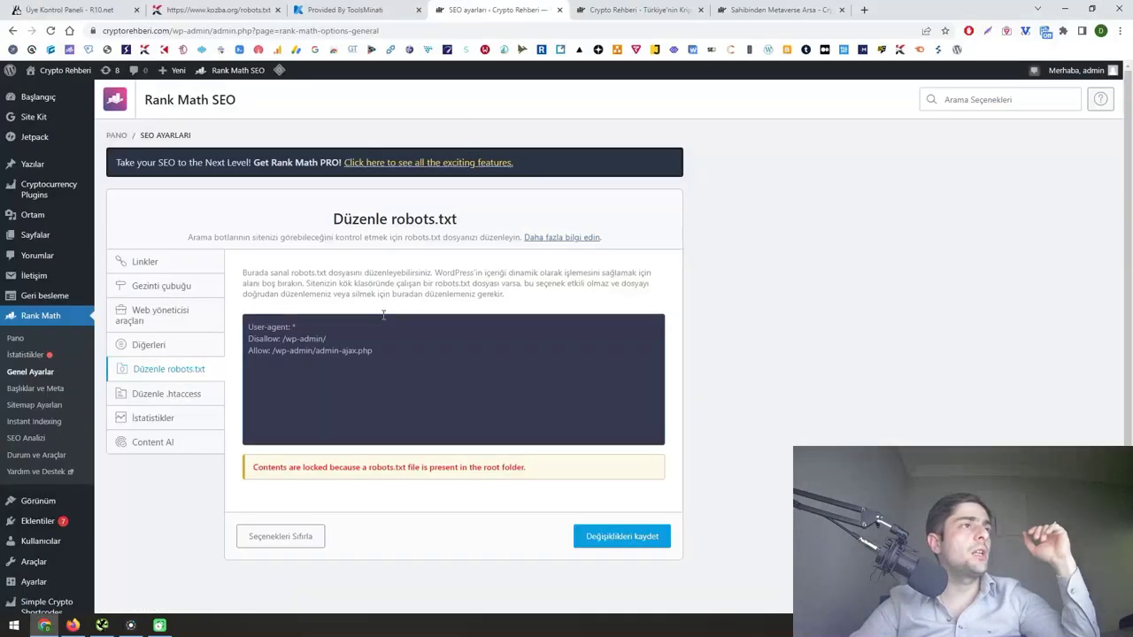
{"action": "left_click", "coordinate": [137, 198]}
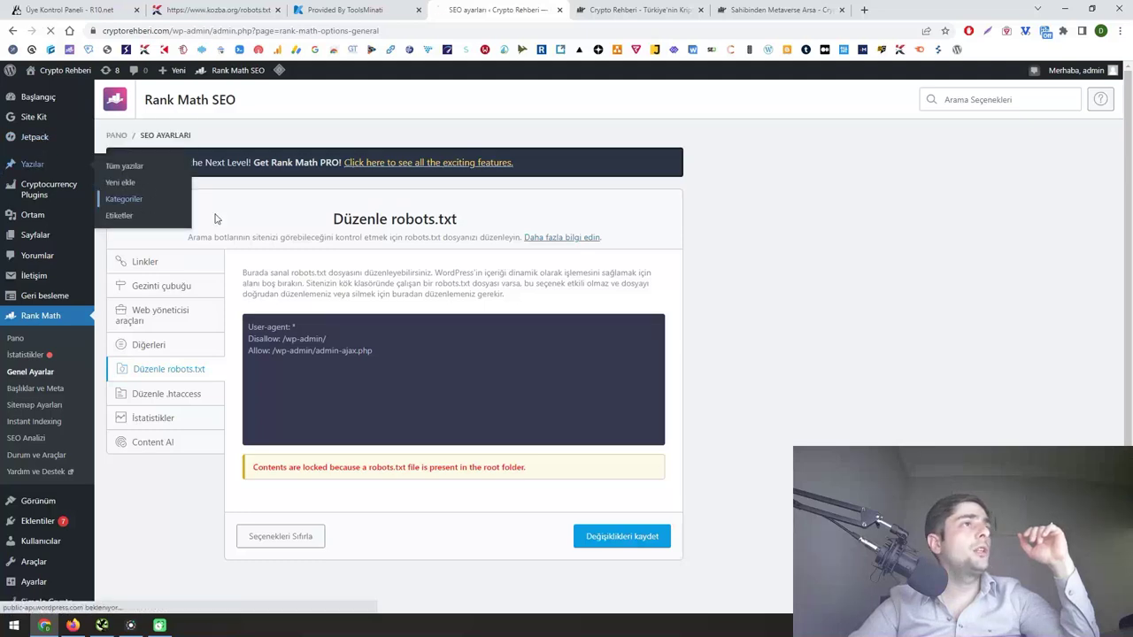
{"action": "scroll", "coordinate": [495, 272], "scroll_direction": "down", "scroll_amount": 2}
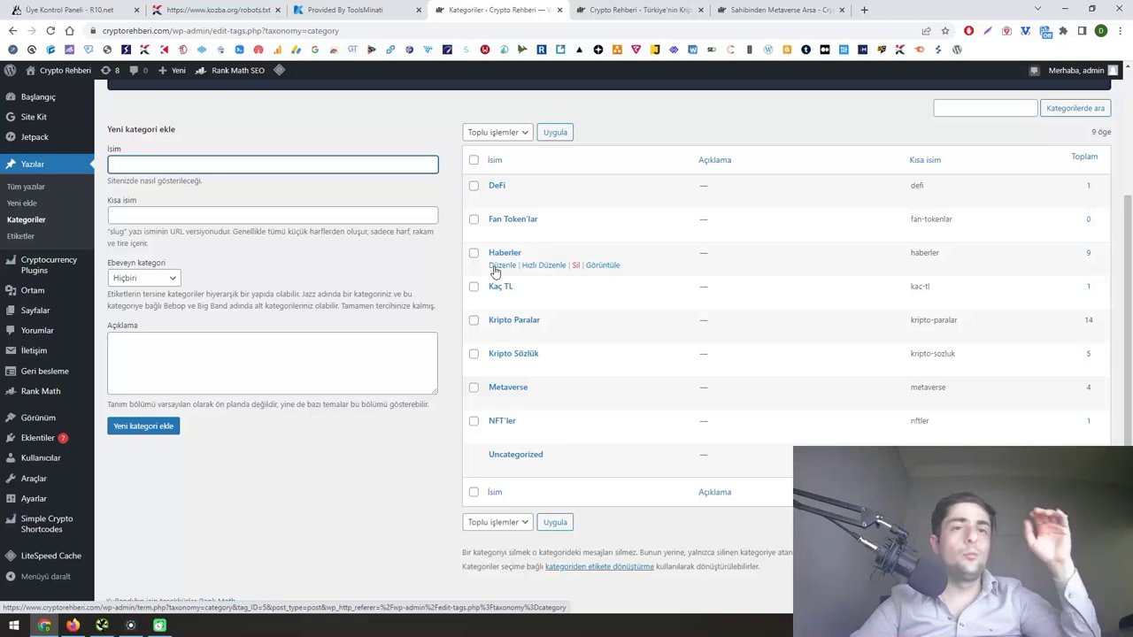
{"action": "left_click", "coordinate": [493, 267]}
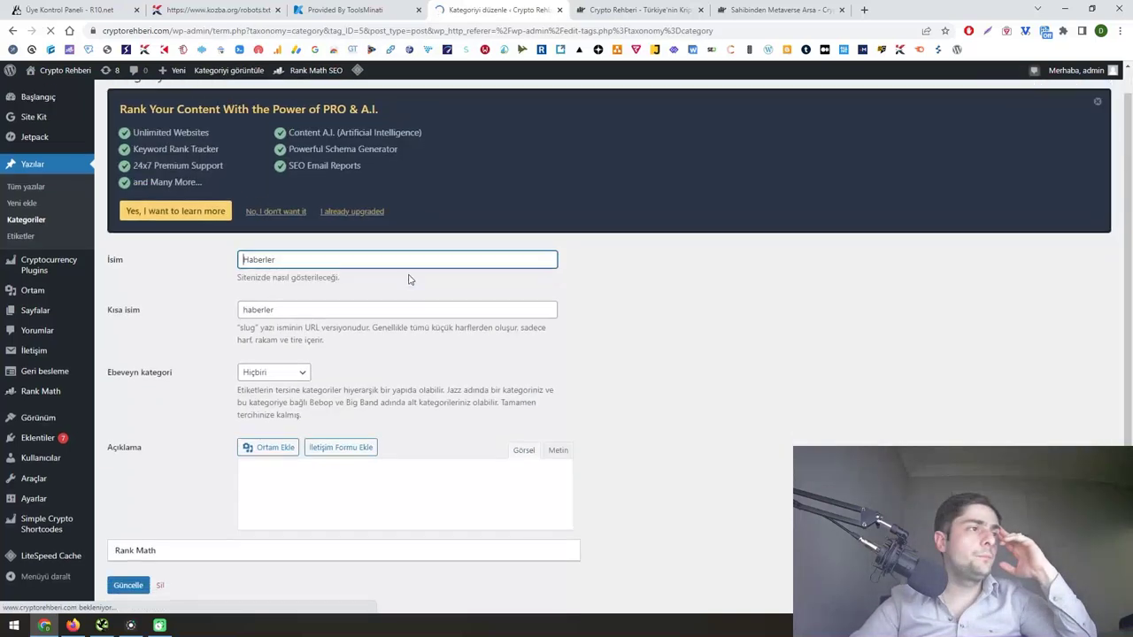
- Give the Haberler category the description "Kripto Para Haberlerinin yer aldığı web sitemizde anlık olarak coinlerle ilgili haberlere ulaşabilirsiniz."
{"action": "scroll", "coordinate": [334, 465], "scroll_direction": "down", "scroll_amount": 1}
{"action": "left_click", "coordinate": [344, 450]}
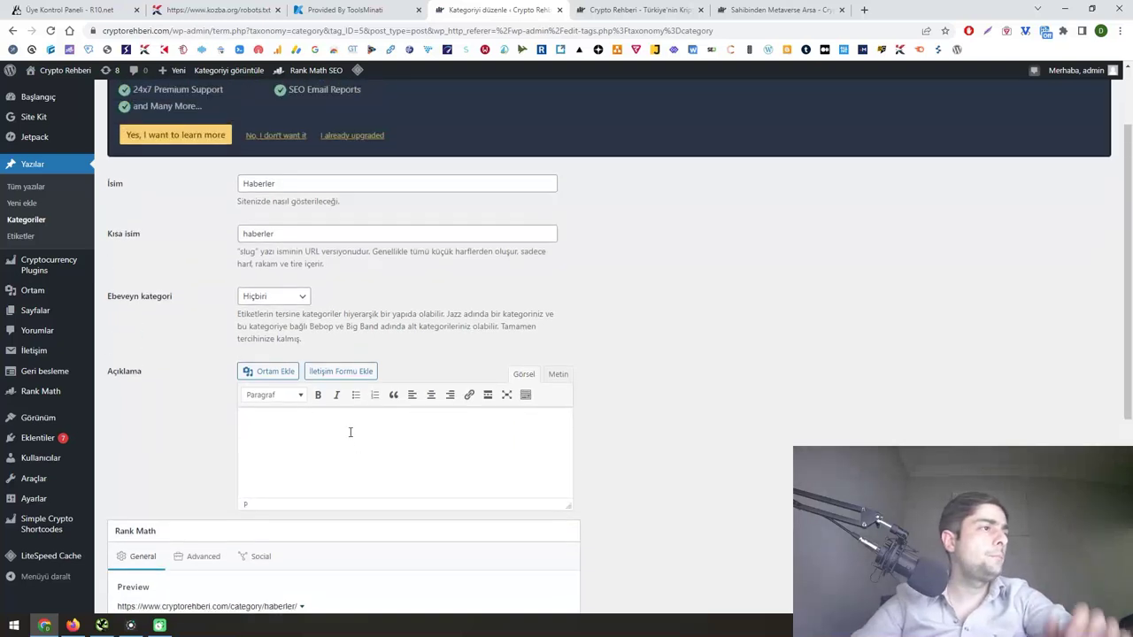
{"action": "type", "text": "Kripto Para Haberlerinin yer aldığı web sitemizde anlık olarak coinlerle ilgili haberlere ulaşabilirsiniz."}
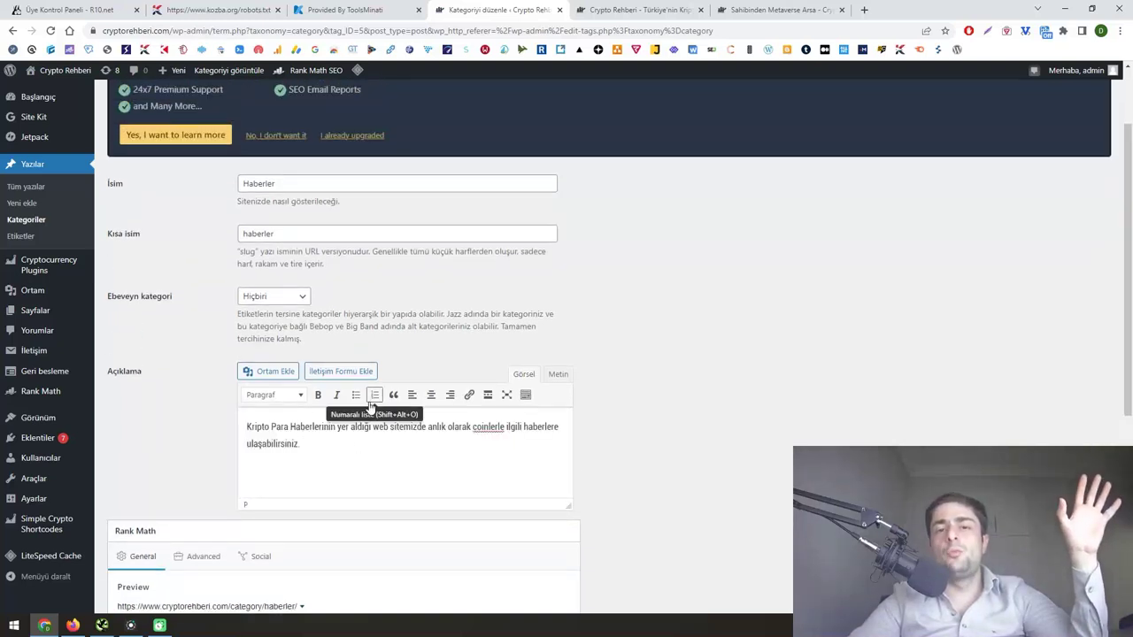
{"action": "scroll", "coordinate": [372, 406], "scroll_direction": "down", "scroll_amount": 1}
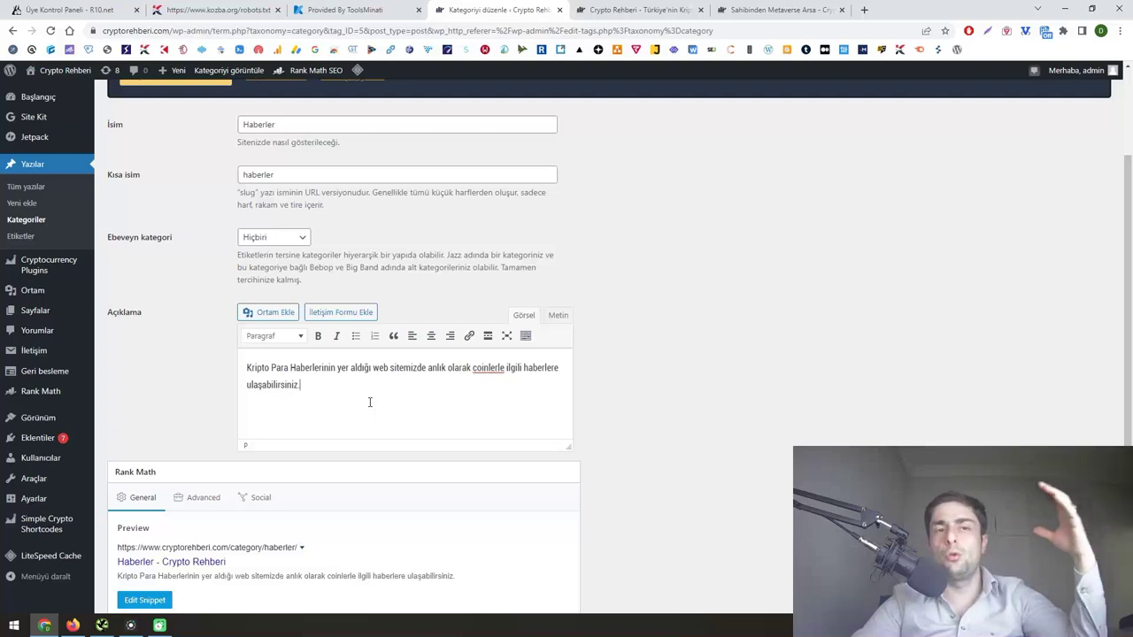
{"action": "scroll", "coordinate": [292, 274], "scroll_direction": "down", "scroll_amount": 2}
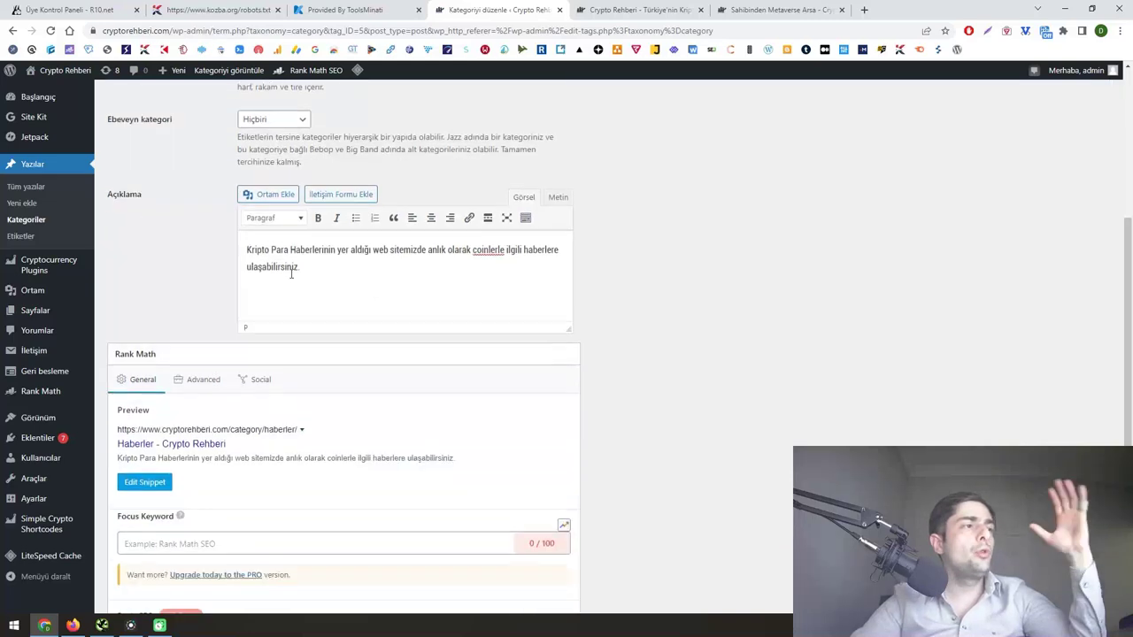
- Copy "Haberler" from the category name and add it as the Rank Math focus keyword
{"action": "scroll", "coordinate": [323, 276], "scroll_direction": "up", "scroll_amount": 3}
{"action": "left_click_drag", "start_coordinate": [281, 182], "coordinate": [177, 184]}
{"action": "key", "text": "ctrl+c"}
{"action": "scroll", "coordinate": [204, 268], "scroll_direction": "down", "scroll_amount": 5}
{"action": "left_click", "coordinate": [176, 358]}
{"action": "key", "text": "ctrl+v"}
{"action": "key", "text": "Return"}
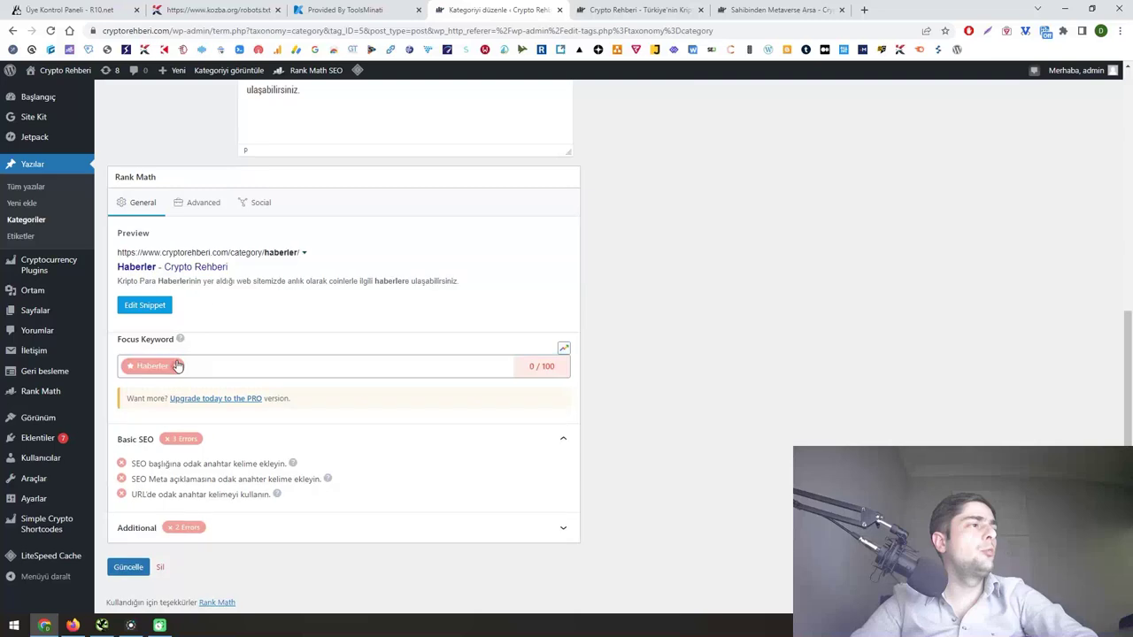
- Check the title, permalink and description in the category's Rank Math snippet editor, and save the category update
{"action": "scroll", "coordinate": [242, 342], "scroll_direction": "up", "scroll_amount": 3}
{"action": "triple_click", "coordinate": [323, 327]}
{"action": "scroll", "coordinate": [212, 345], "scroll_direction": "down", "scroll_amount": 3}
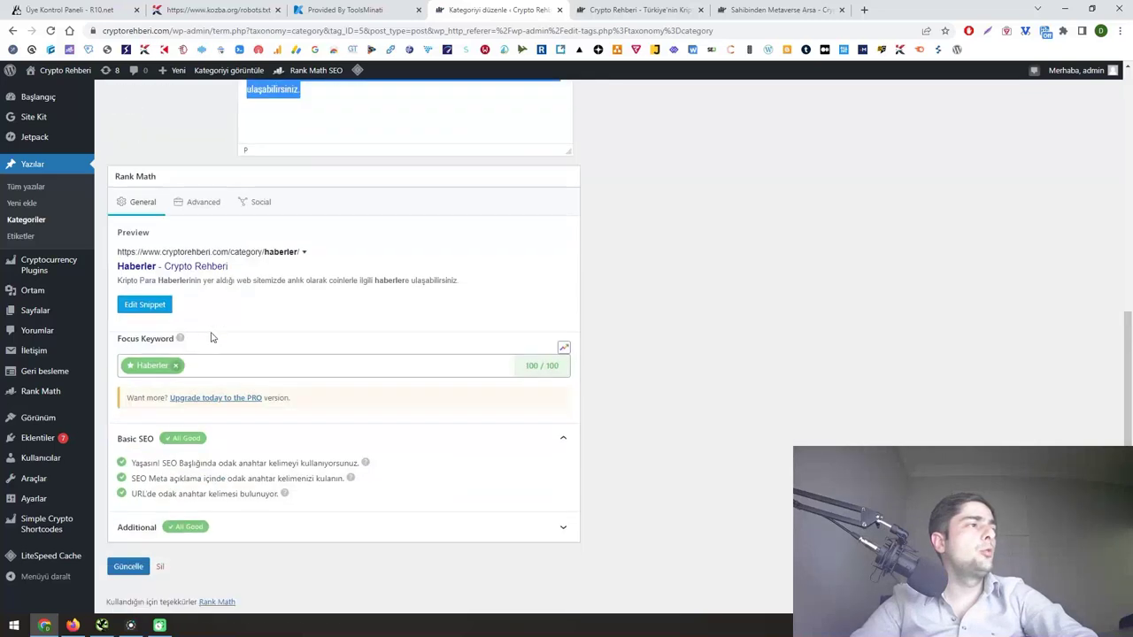
{"action": "left_click", "coordinate": [142, 305]}
{"action": "scroll", "coordinate": [438, 475], "scroll_direction": "down", "scroll_amount": 1}
{"action": "scroll", "coordinate": [438, 475], "scroll_direction": "down", "scroll_amount": 1}
{"action": "left_click", "coordinate": [444, 456]}
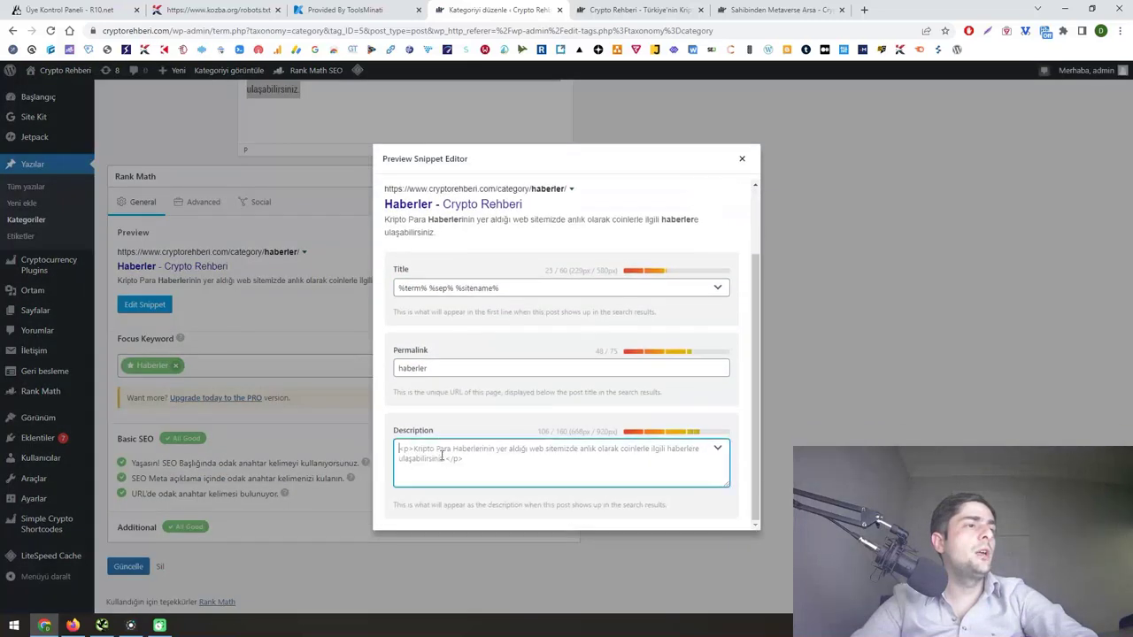
{"action": "left_click", "coordinate": [741, 158]}
{"action": "left_click", "coordinate": [127, 566]}
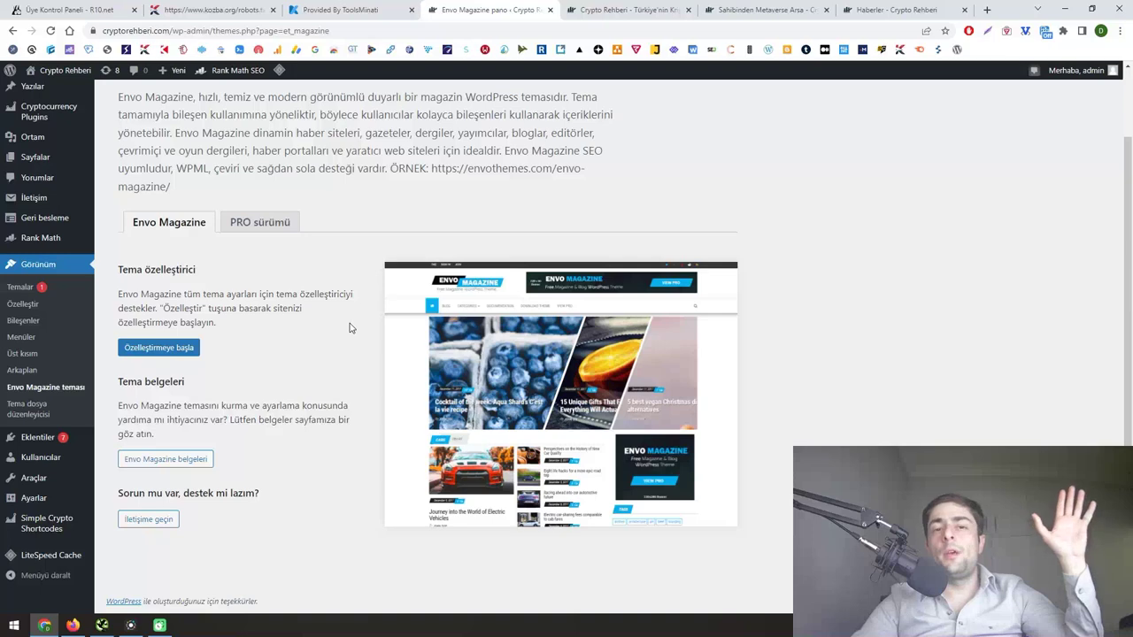
- Look through the PRO version features on the Envo Magazine theme page
{"action": "left_click", "coordinate": [266, 218]}
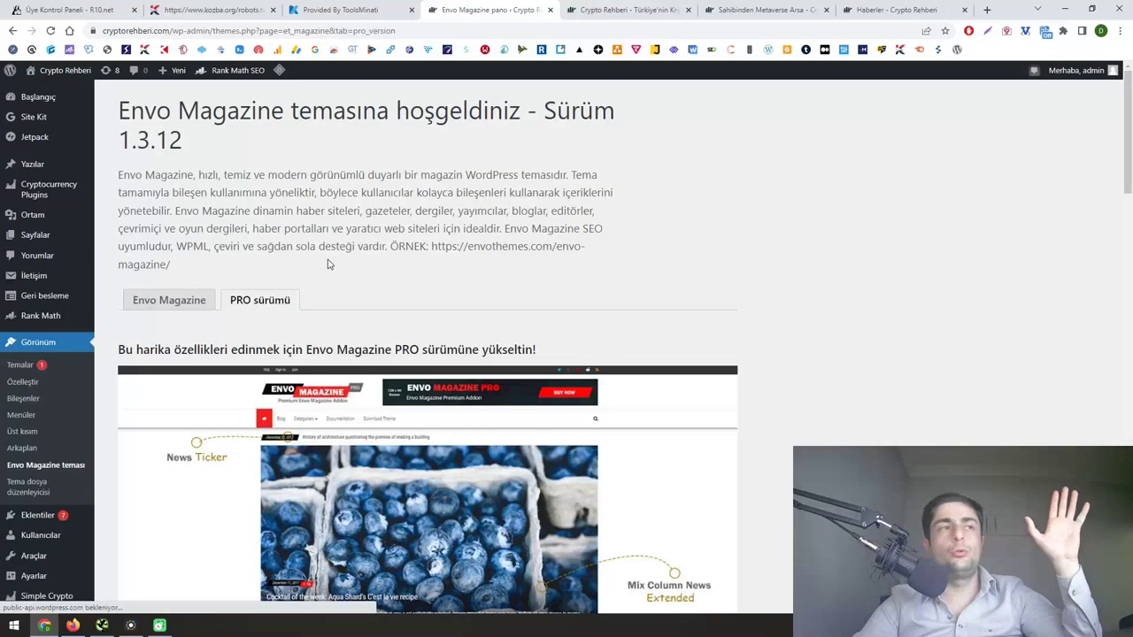
{"action": "scroll", "coordinate": [326, 260], "scroll_direction": "down", "scroll_amount": 3}
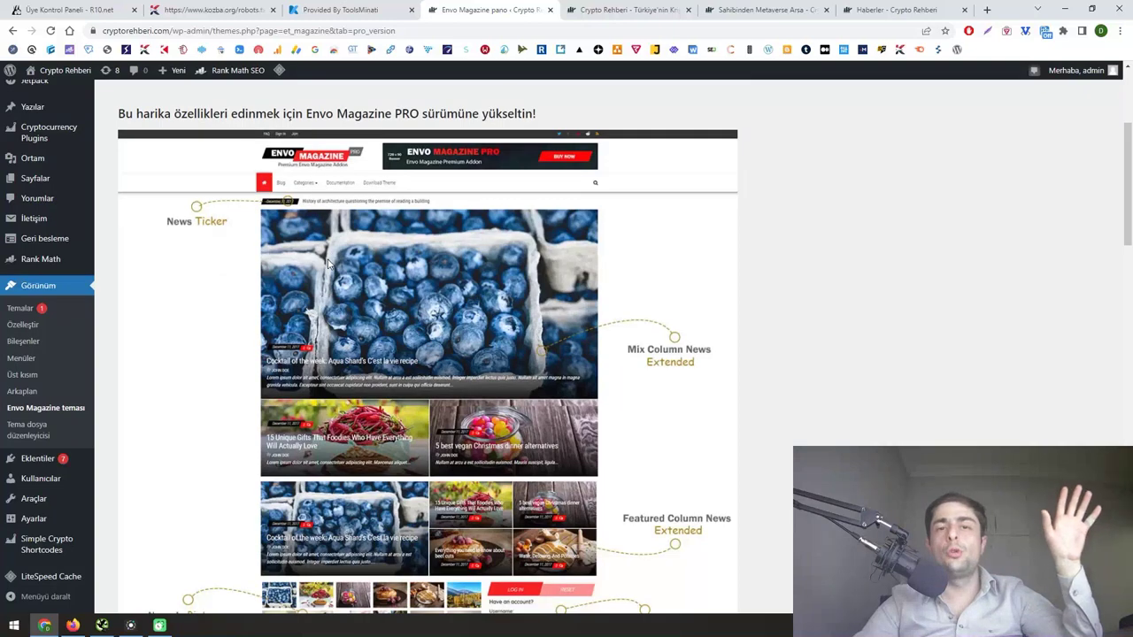
{"action": "scroll", "coordinate": [327, 260], "scroll_direction": "up", "scroll_amount": 3}
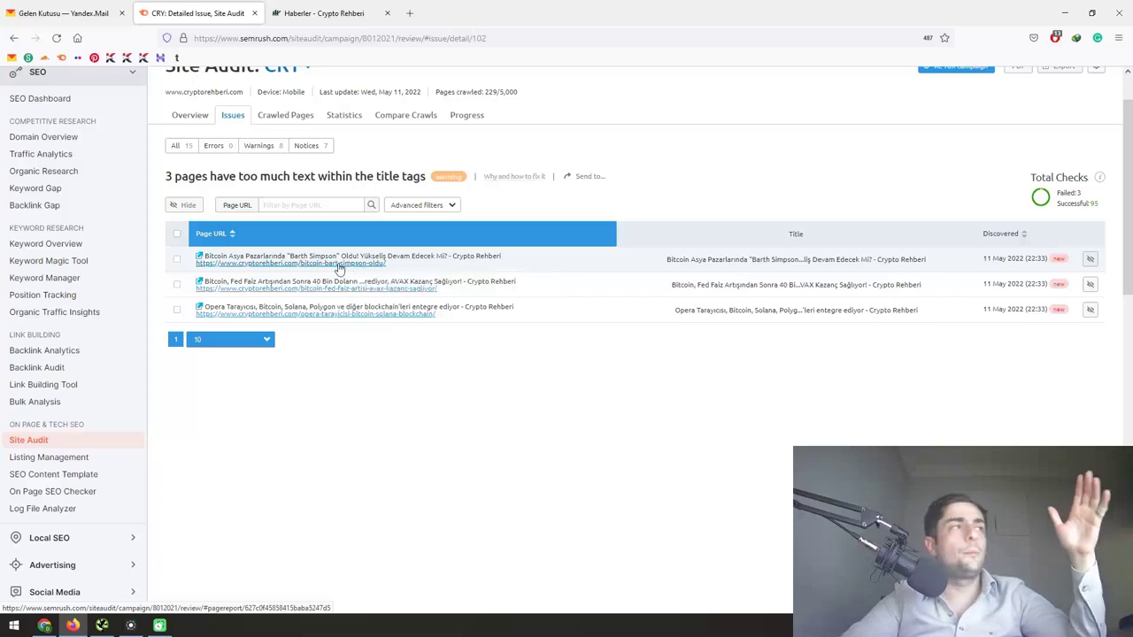
- Return to the Site Audit overview in Semrush and list only the warnings
{"action": "scroll", "coordinate": [301, 243], "scroll_direction": "up", "scroll_amount": 2}
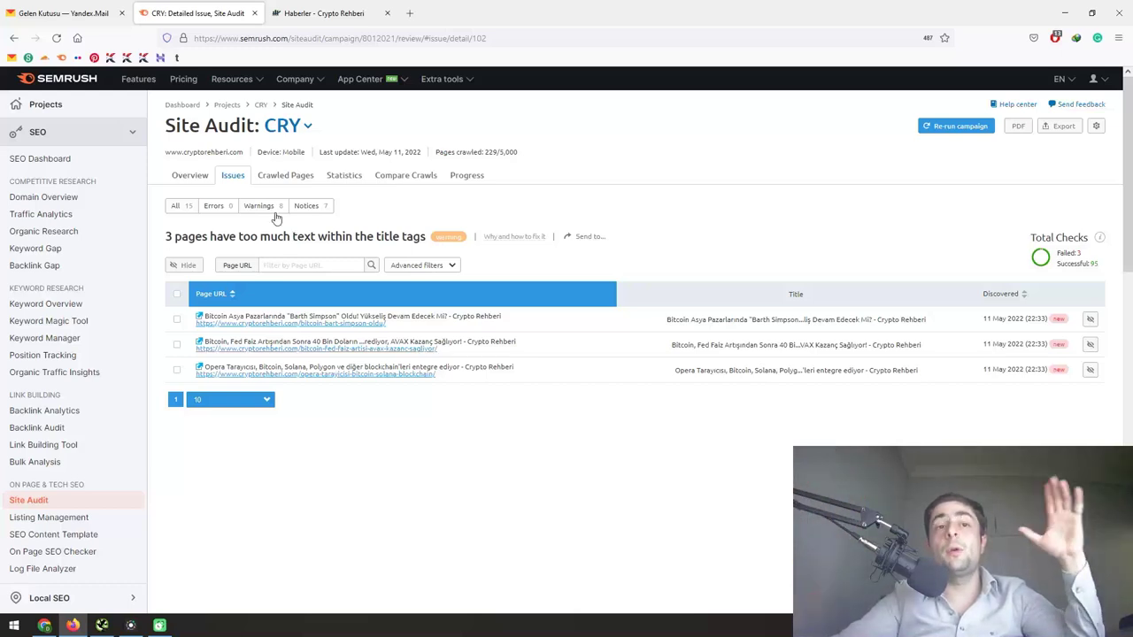
{"action": "left_click", "coordinate": [189, 179]}
{"action": "left_click", "coordinate": [528, 260]}
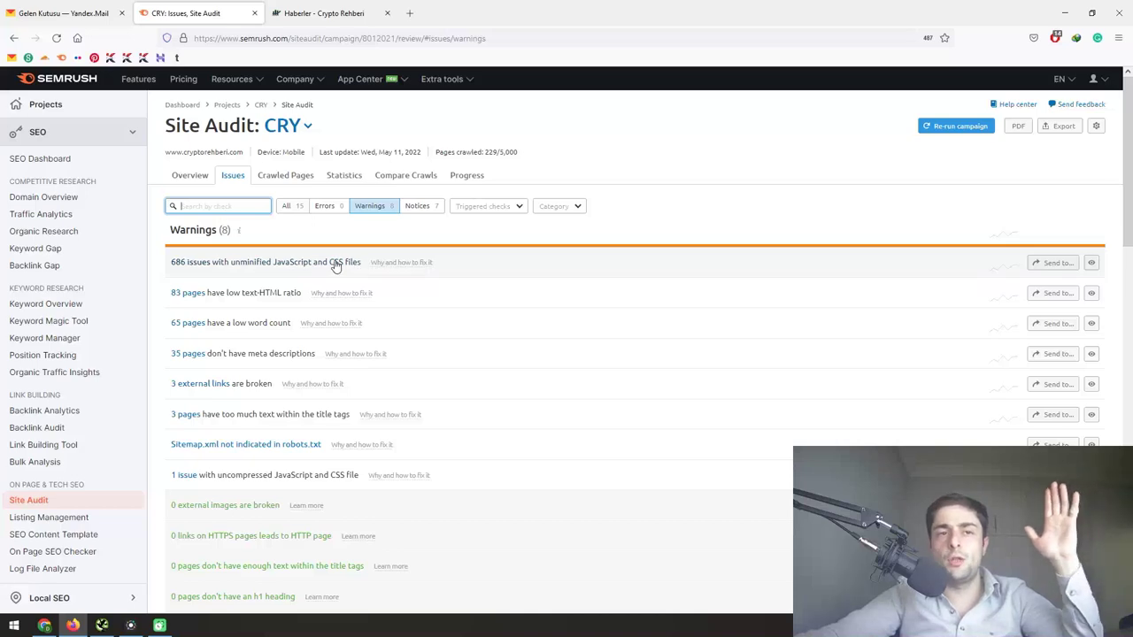
- Switch to Screaming Frog and filter the response codes to Redirection (3xx)
{"action": "key", "text": "alt+Tab"}
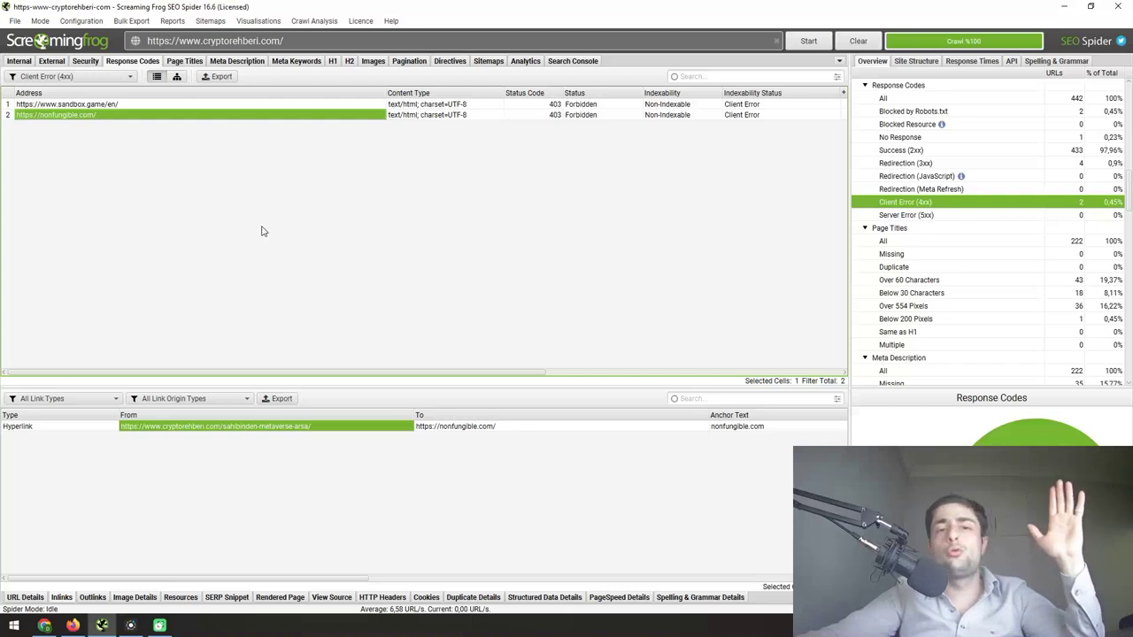
{"action": "left_click", "coordinate": [89, 76]}
{"action": "left_click", "coordinate": [89, 110]}
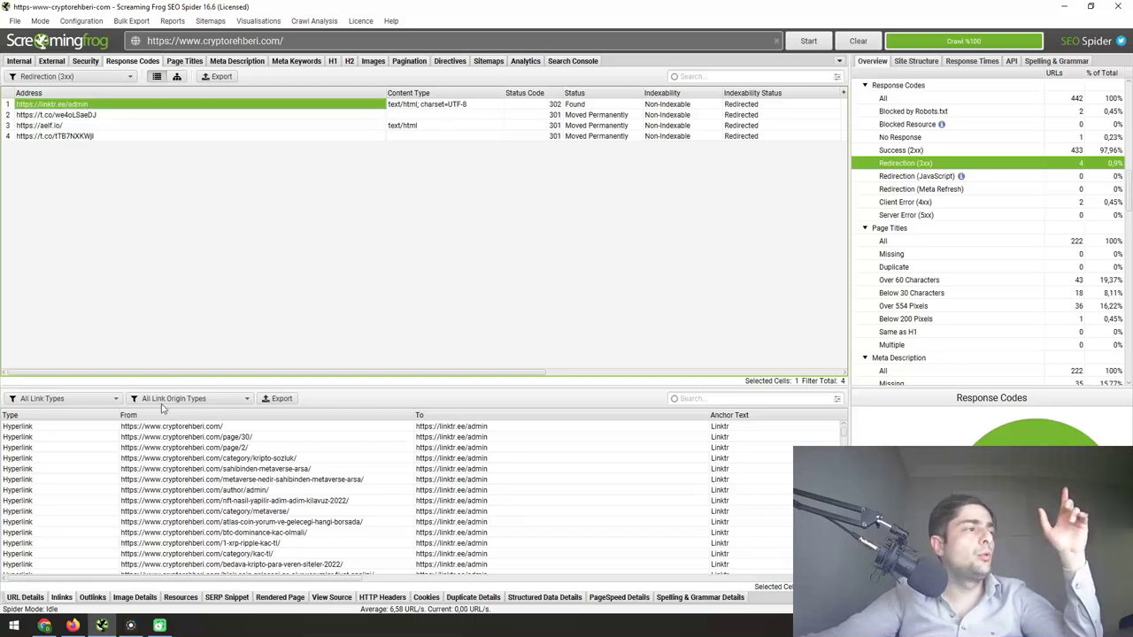
- Open linktr.ee/admin in Chrome to check where the redirected link leads
{"action": "left_click", "coordinate": [44, 626]}
{"action": "left_click", "coordinate": [252, 31]}
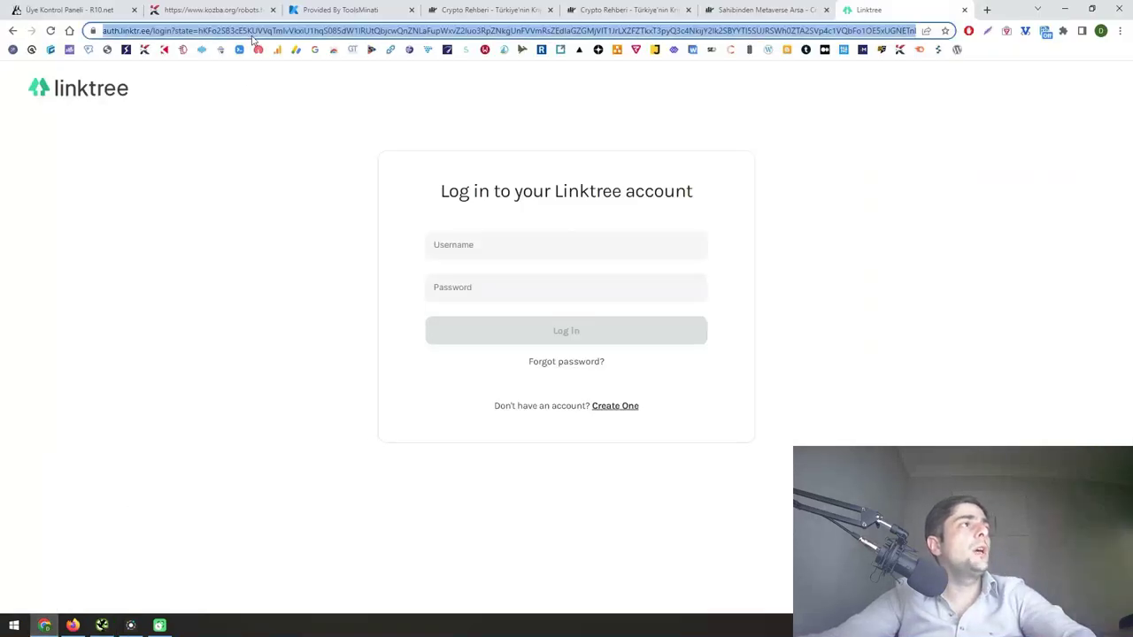
{"action": "type", "text": "linktr.ee/admin"}
{"action": "key", "text": "Return"}
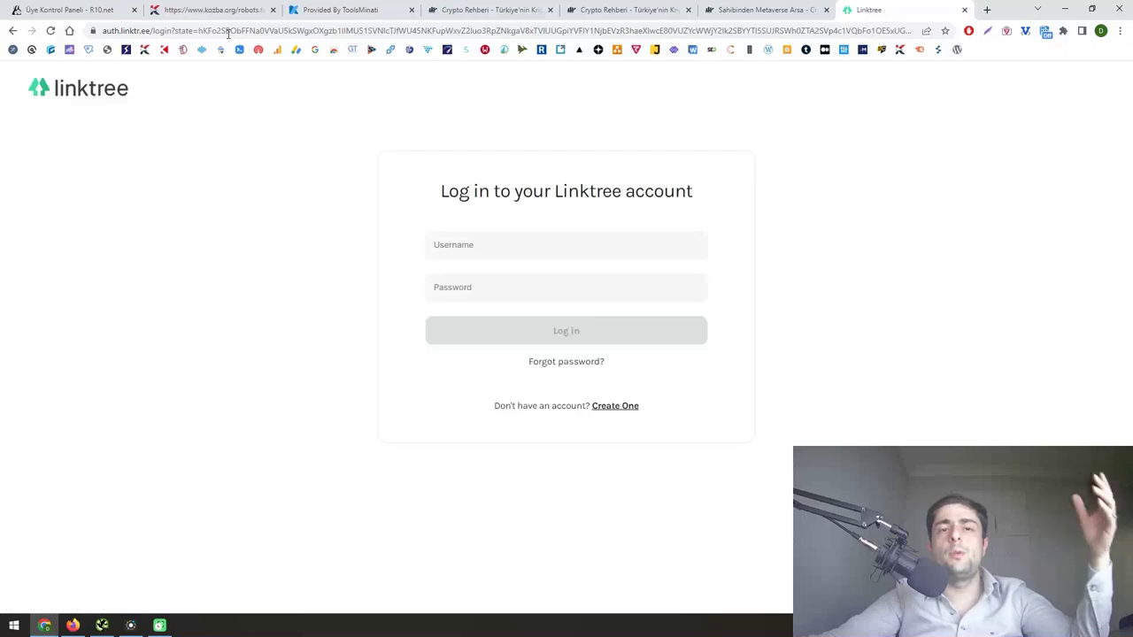
{"action": "left_click", "coordinate": [198, 31]}
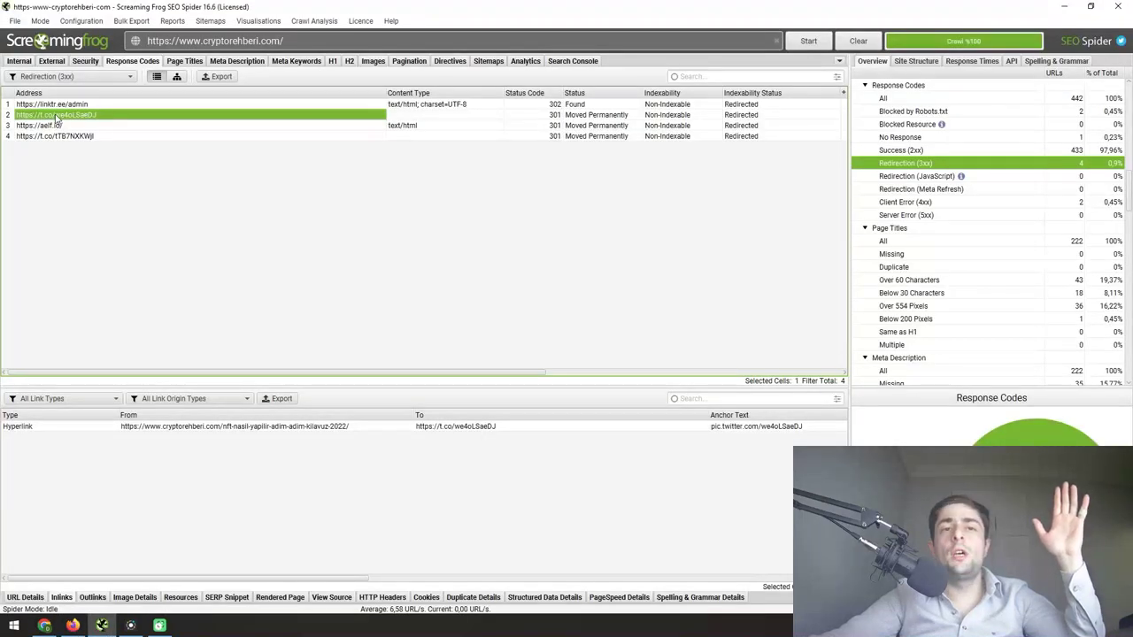
- Inspect which pages link to the redirected t.co/we4oLSaeDJ and aelf.io addresses in Screaming Frog
{"action": "left_click", "coordinate": [44, 626]}
{"action": "left_click", "coordinate": [102, 626]}
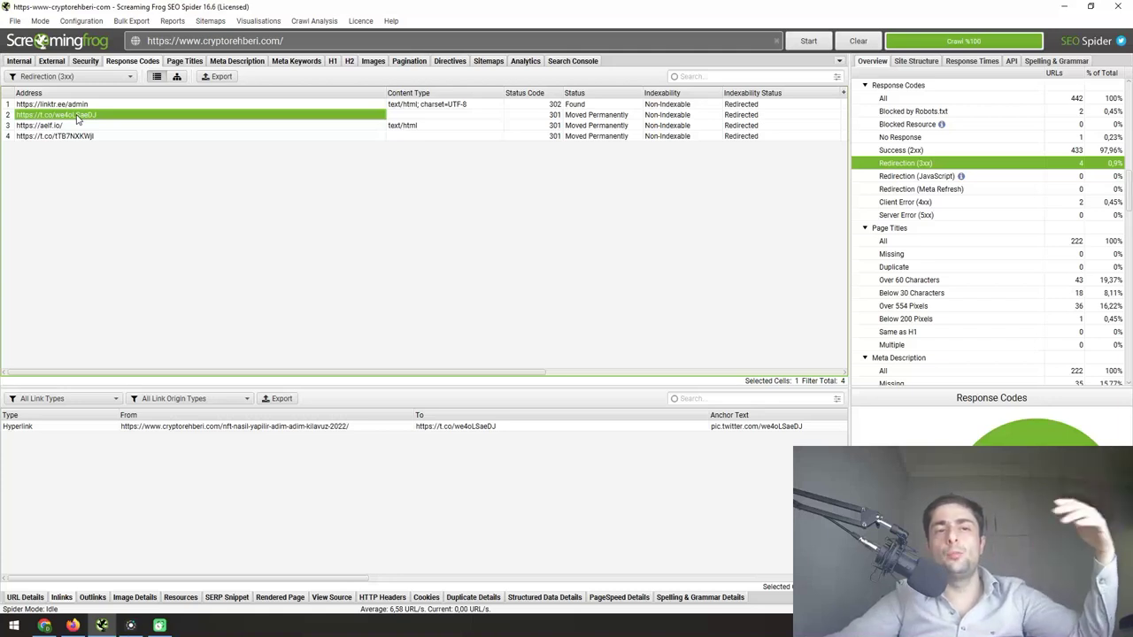
{"action": "left_click", "coordinate": [65, 126]}
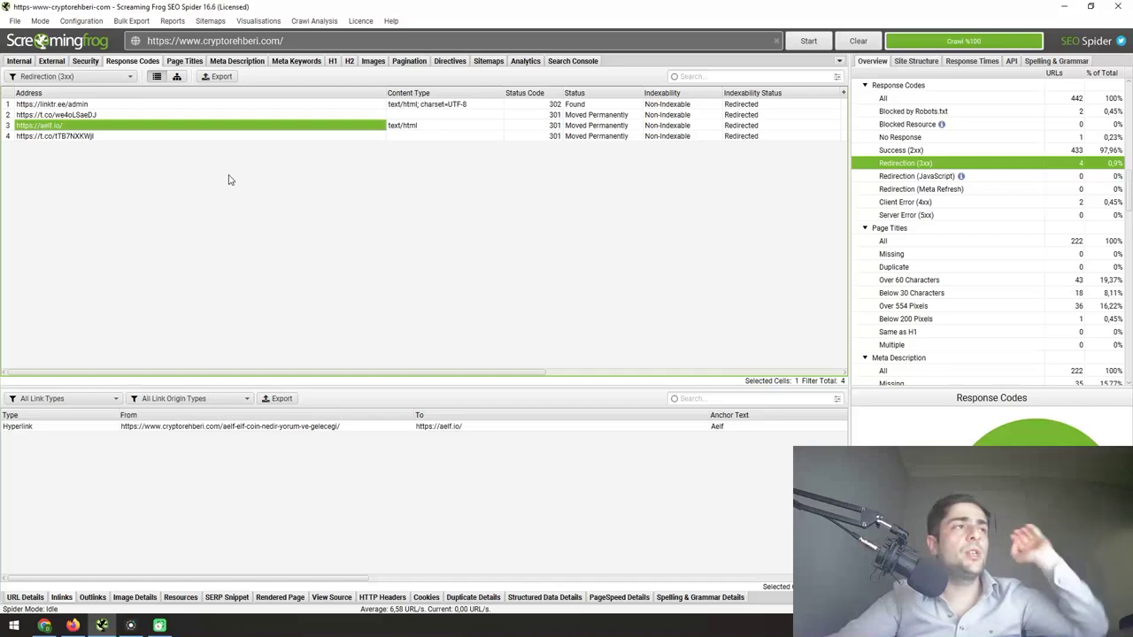
- In Chrome, hide the Rank Math Genel Bakış, Site sağlığı durumu, Etkinlik, Site Kit Özeti, Hızlı taslak and WordPress etkinlikleri ve haberler boxes from the WordPress dashboard
{"action": "key", "text": "alt+Tab"}
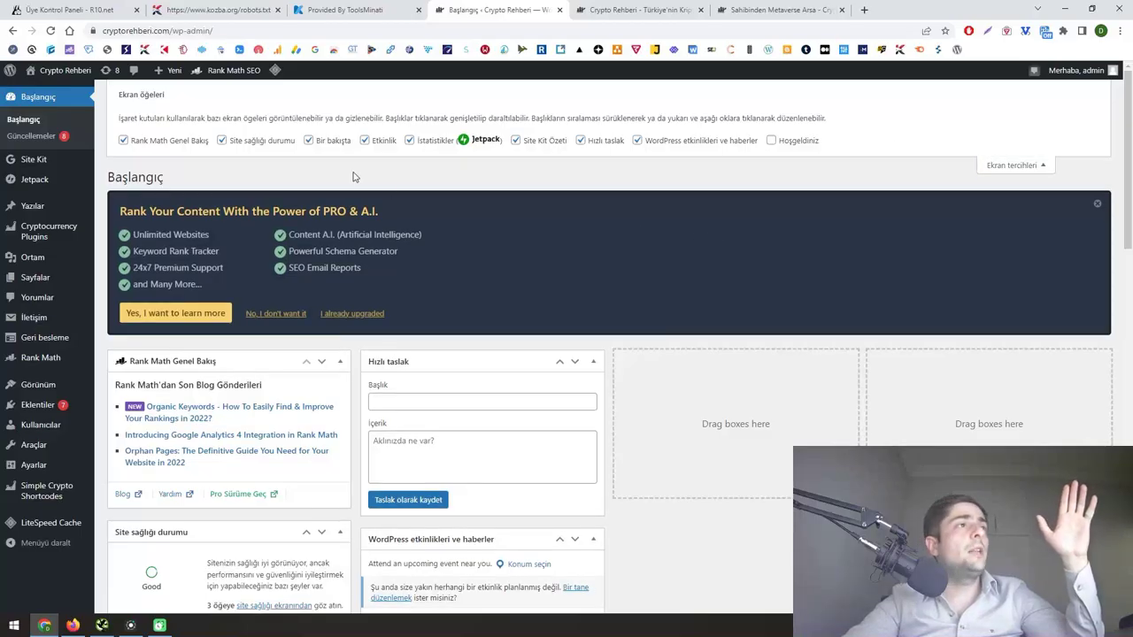
{"action": "left_click", "coordinate": [168, 142]}
{"action": "left_click", "coordinate": [262, 142]}
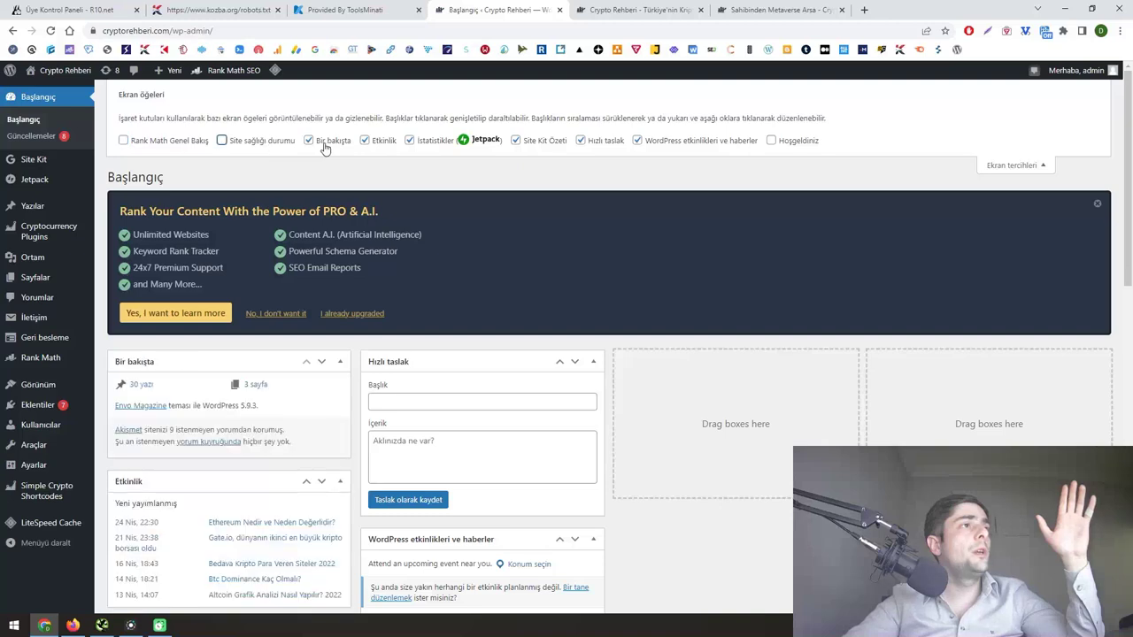
{"action": "left_click", "coordinate": [382, 148]}
{"action": "scroll", "coordinate": [416, 228], "scroll_direction": "down", "scroll_amount": 2}
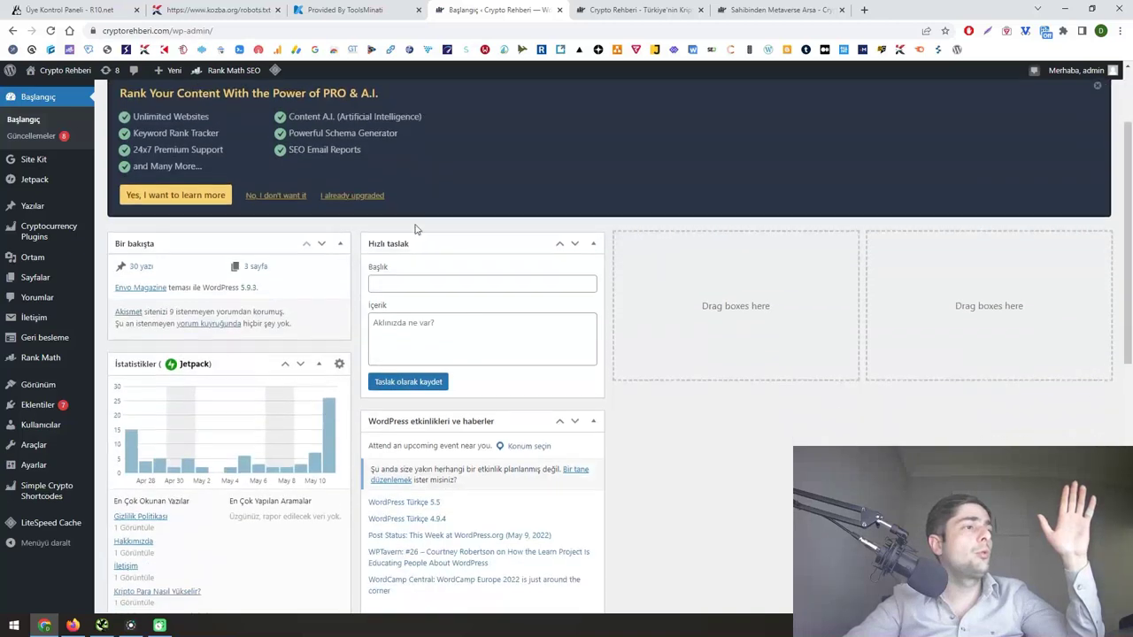
{"action": "scroll", "coordinate": [409, 315], "scroll_direction": "up", "scroll_amount": 2}
{"action": "left_click", "coordinate": [515, 140]}
{"action": "left_click", "coordinate": [580, 141]}
{"action": "left_click", "coordinate": [637, 141]}
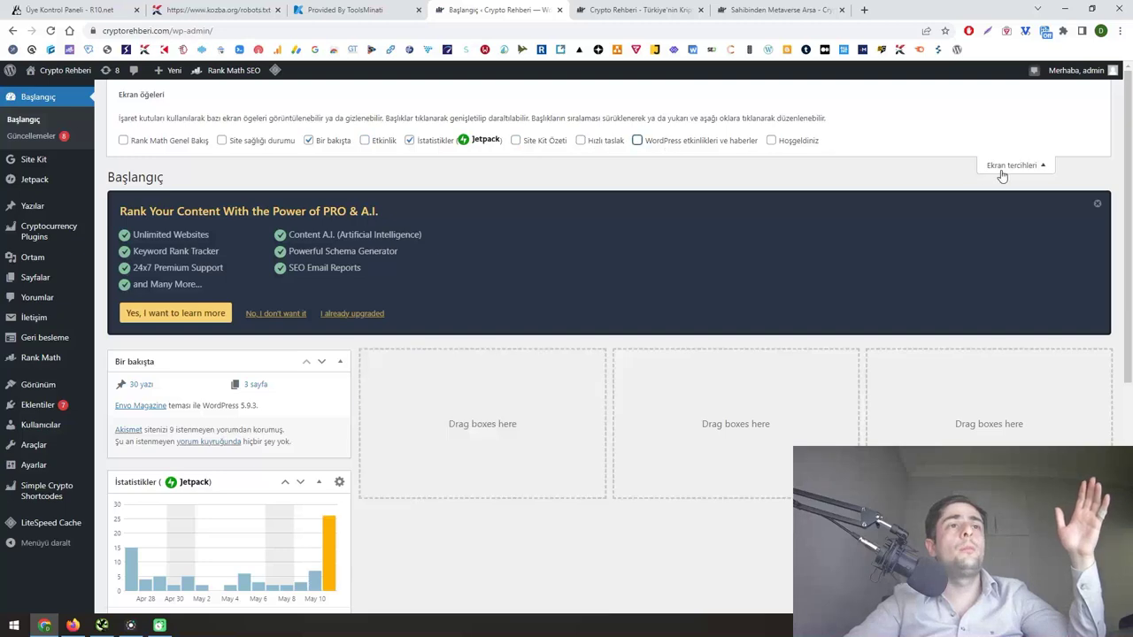
{"action": "left_click", "coordinate": [1002, 176]}
- Move the Jetpack İstatistikler box to the dashboard's second column and look over its statistics
{"action": "left_click_drag", "start_coordinate": [204, 404], "coordinate": [456, 281]}
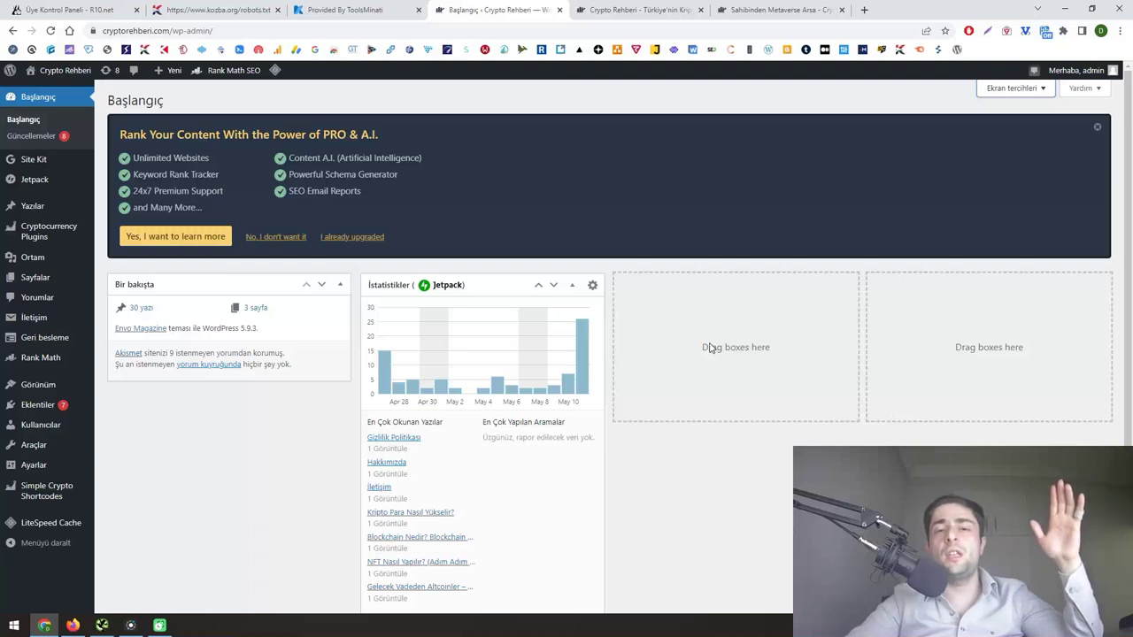
{"action": "scroll", "coordinate": [515, 448], "scroll_direction": "down", "scroll_amount": 2}
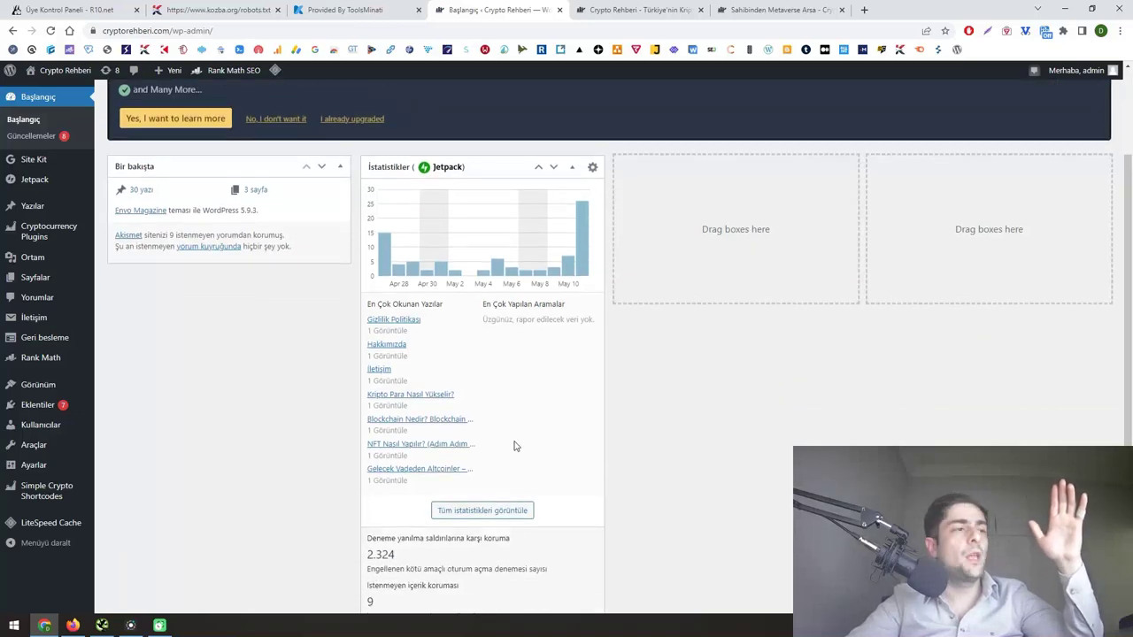
{"action": "scroll", "coordinate": [515, 445], "scroll_direction": "up", "scroll_amount": 2}
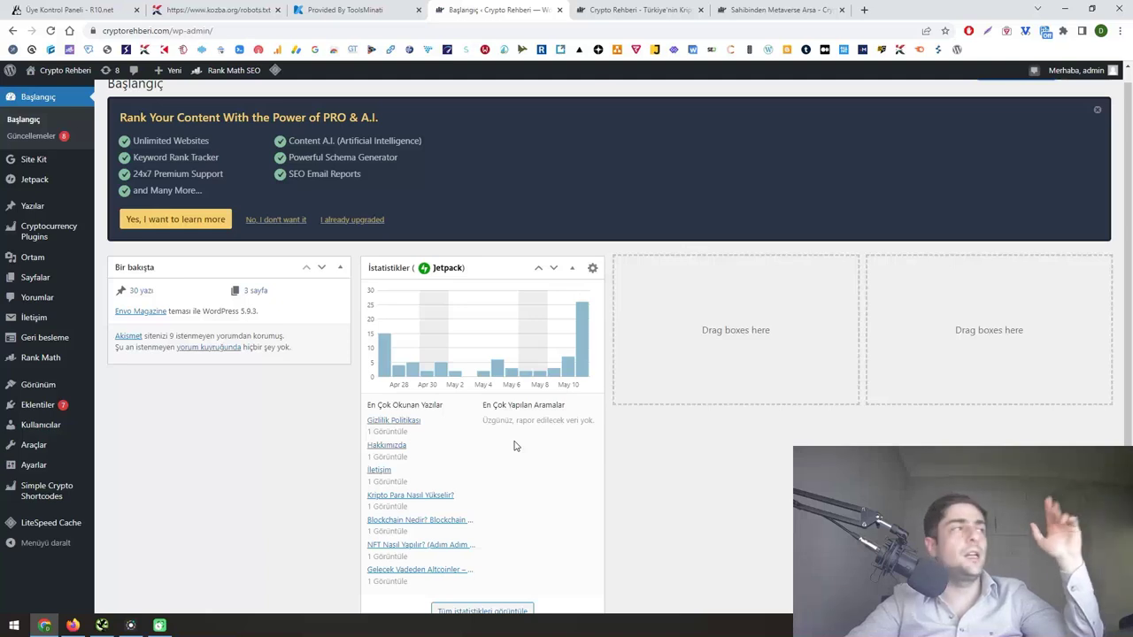
- Enable the 404 Monitör and Yönlendirmeler modules on the Rank Math module dashboard
{"action": "scroll", "coordinate": [516, 445], "scroll_direction": "up", "scroll_amount": 1}
{"action": "mouse_move", "coordinate": [48, 161]}
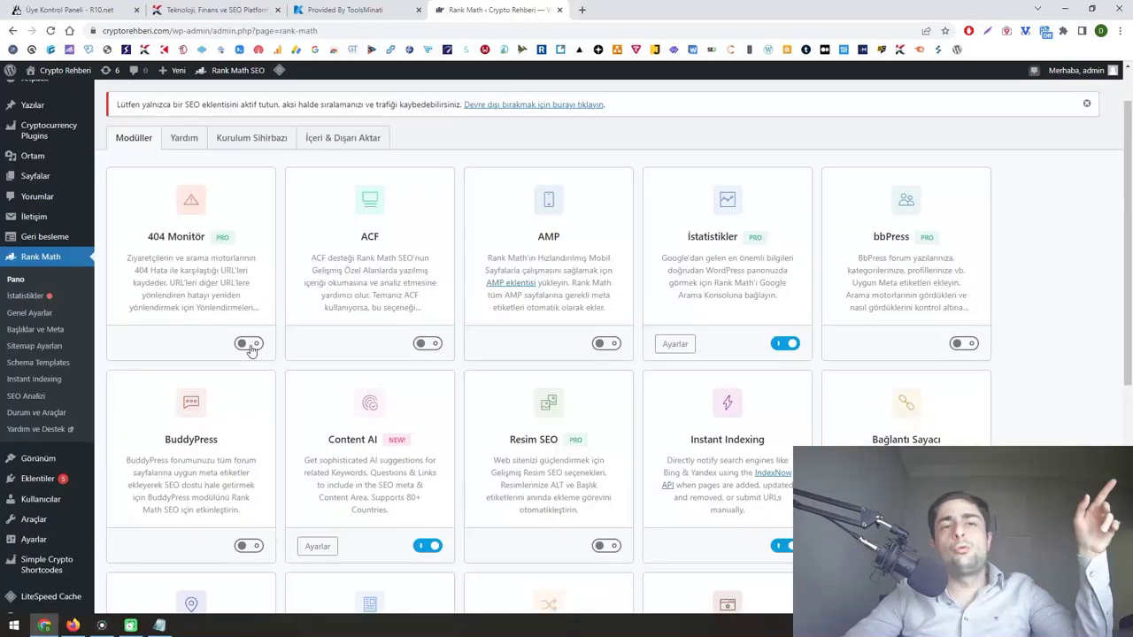
{"action": "left_click", "coordinate": [249, 345]}
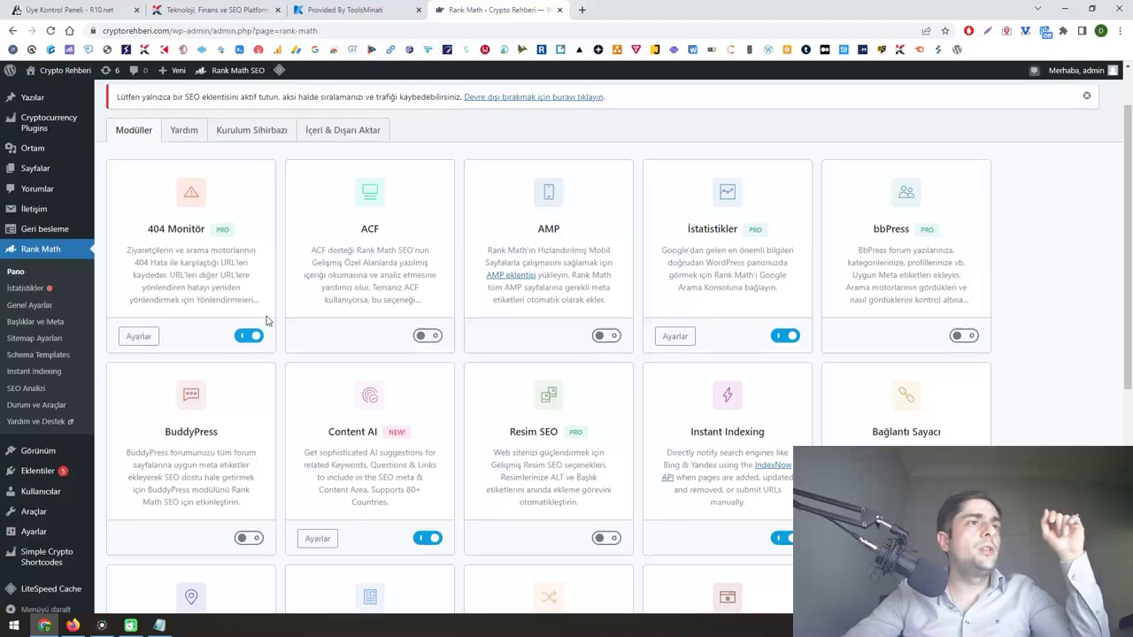
{"action": "scroll", "coordinate": [481, 321], "scroll_direction": "down", "scroll_amount": 5}
{"action": "left_click", "coordinate": [617, 327]}
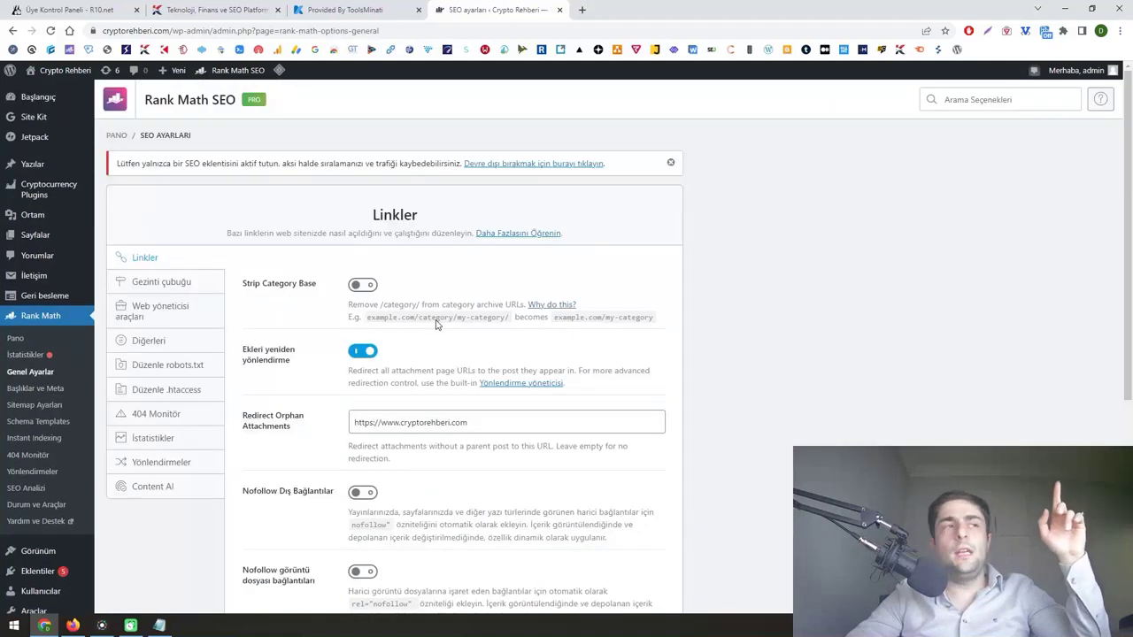
- Enable Strip Category Base in Rank Math's Linkler settings, checking the Haberler category URL on the site, and save the changes
{"action": "left_click", "coordinate": [360, 285]}
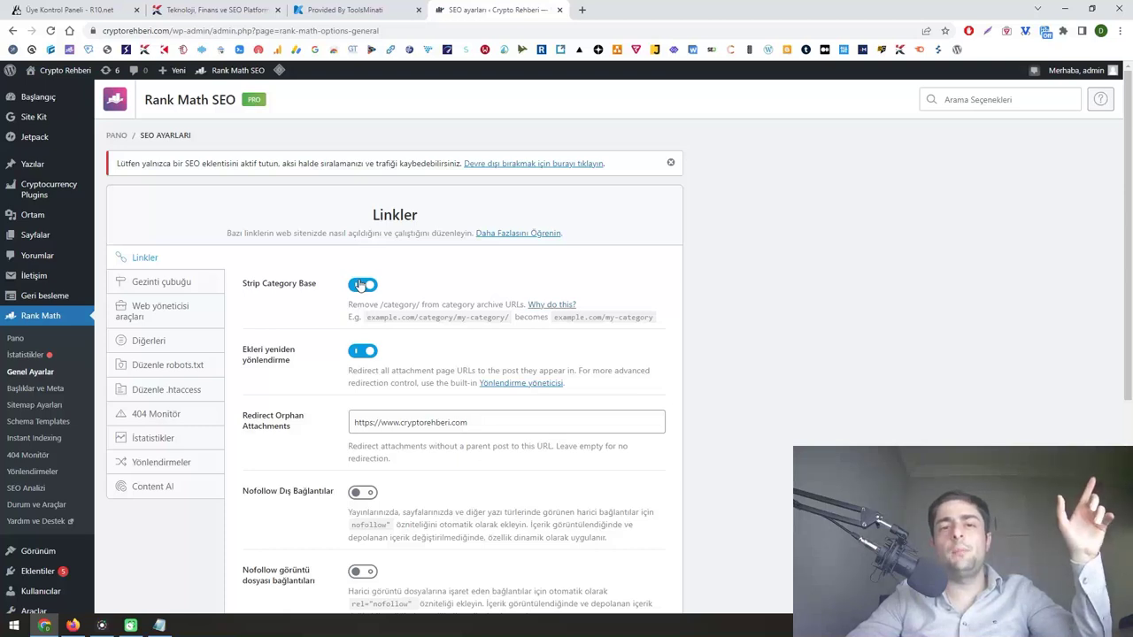
{"action": "left_click", "coordinate": [53, 87]}
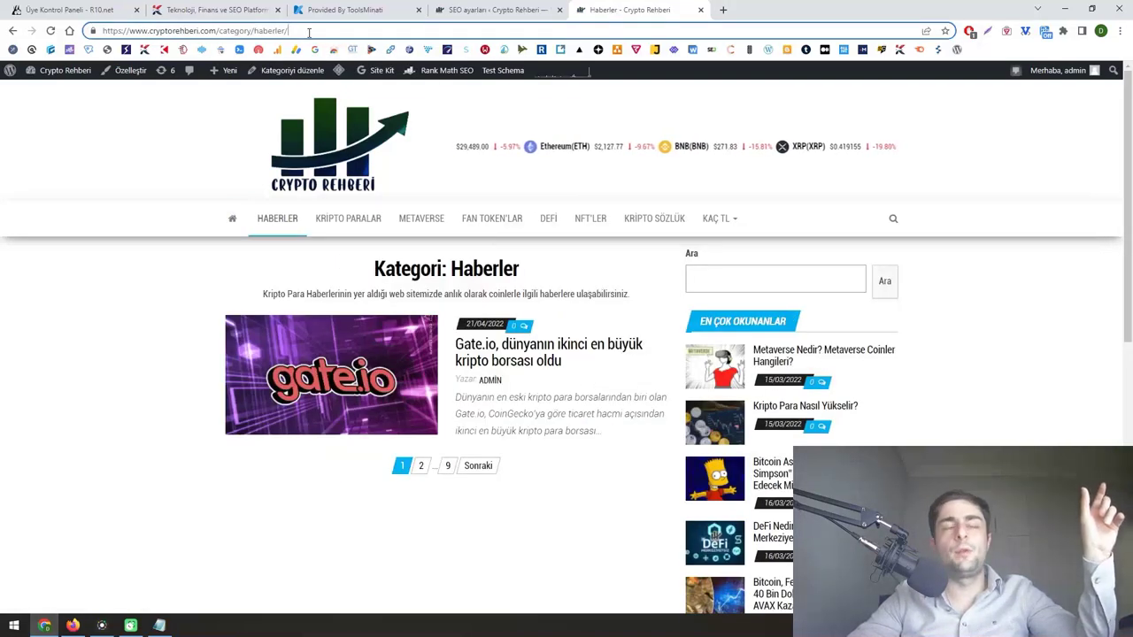
{"action": "left_click", "coordinate": [467, 8]}
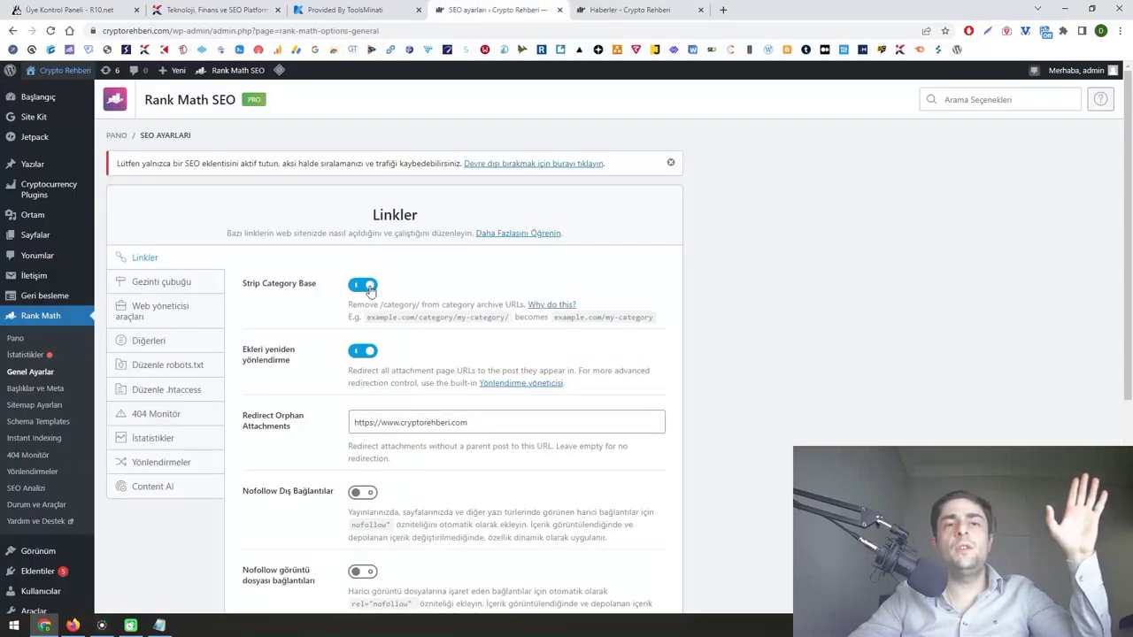
{"action": "left_click", "coordinate": [591, 9]}
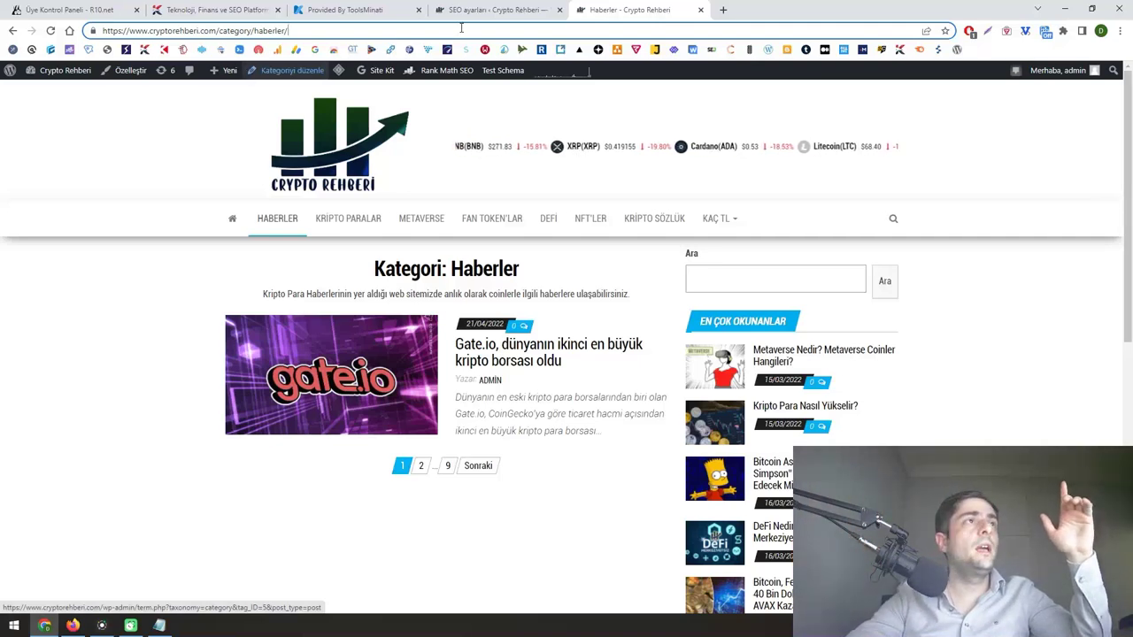
{"action": "left_click", "coordinate": [494, 10]}
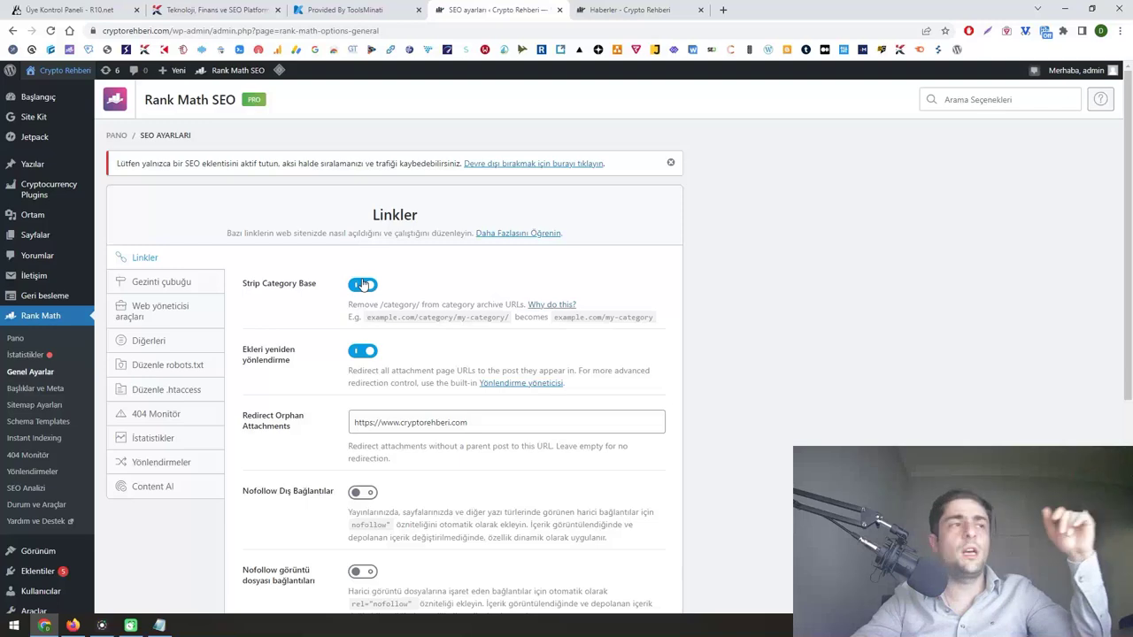
{"action": "scroll", "coordinate": [361, 284], "scroll_direction": "down", "scroll_amount": 5}
{"action": "left_click", "coordinate": [611, 534]}
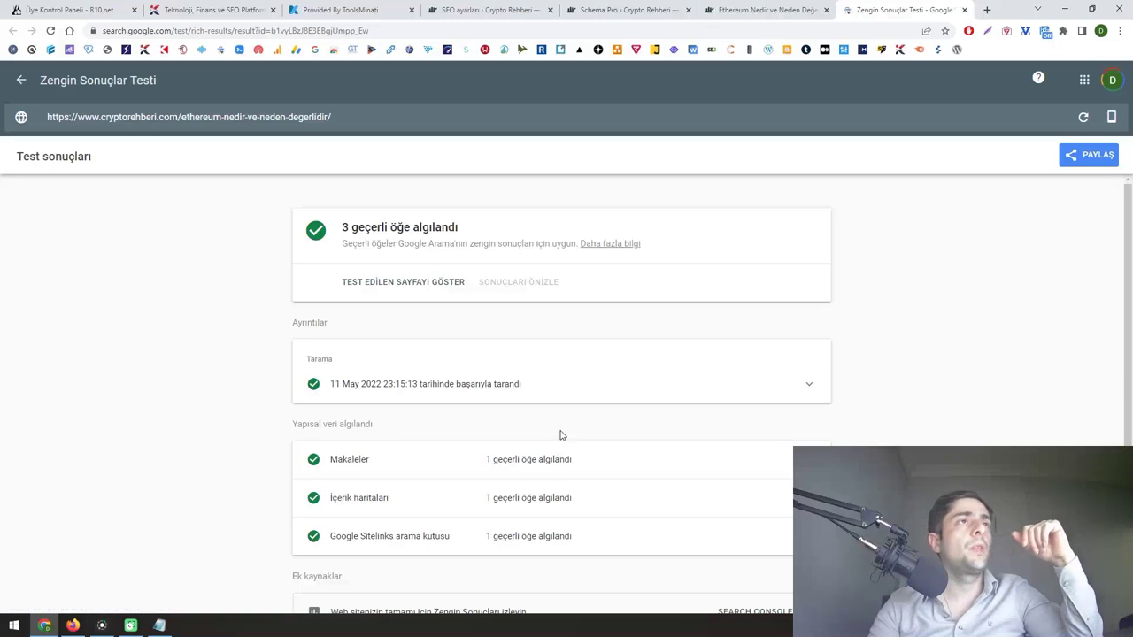
- Go over the open Schema Pro and Ethereum article pages and examine the breadcrumb template code in Rank Math's Gezinti çubuğu settings
{"action": "left_click", "coordinate": [628, 9]}
{"action": "left_click", "coordinate": [721, 11]}
{"action": "left_click", "coordinate": [512, 10]}
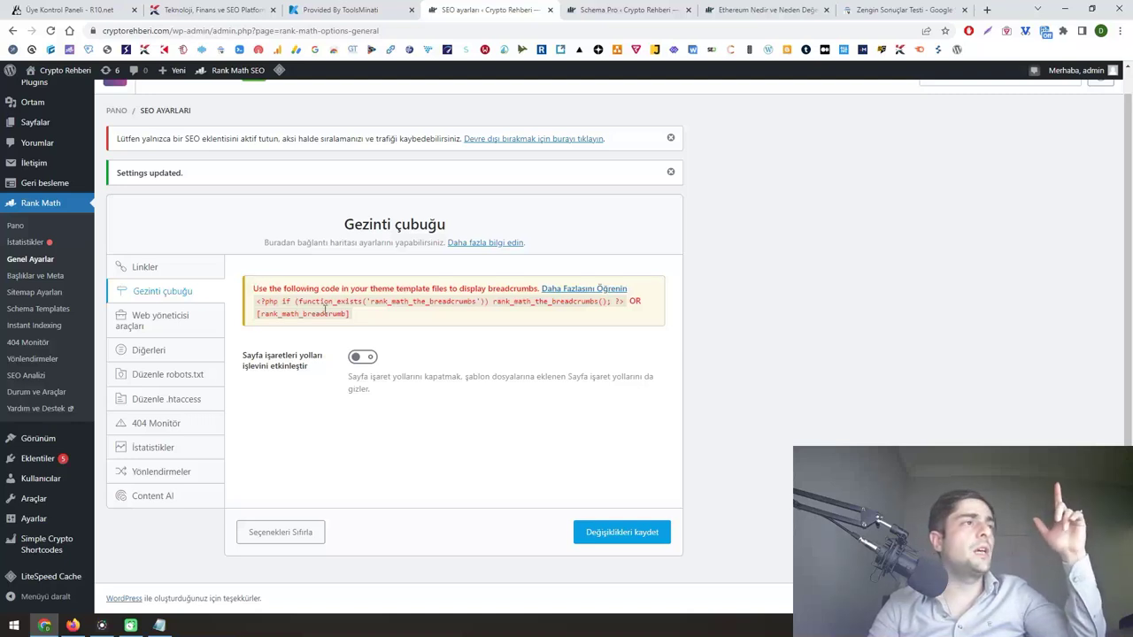
{"action": "left_click_drag", "start_coordinate": [324, 302], "coordinate": [461, 303]}
{"action": "triple_click", "coordinate": [461, 303]}
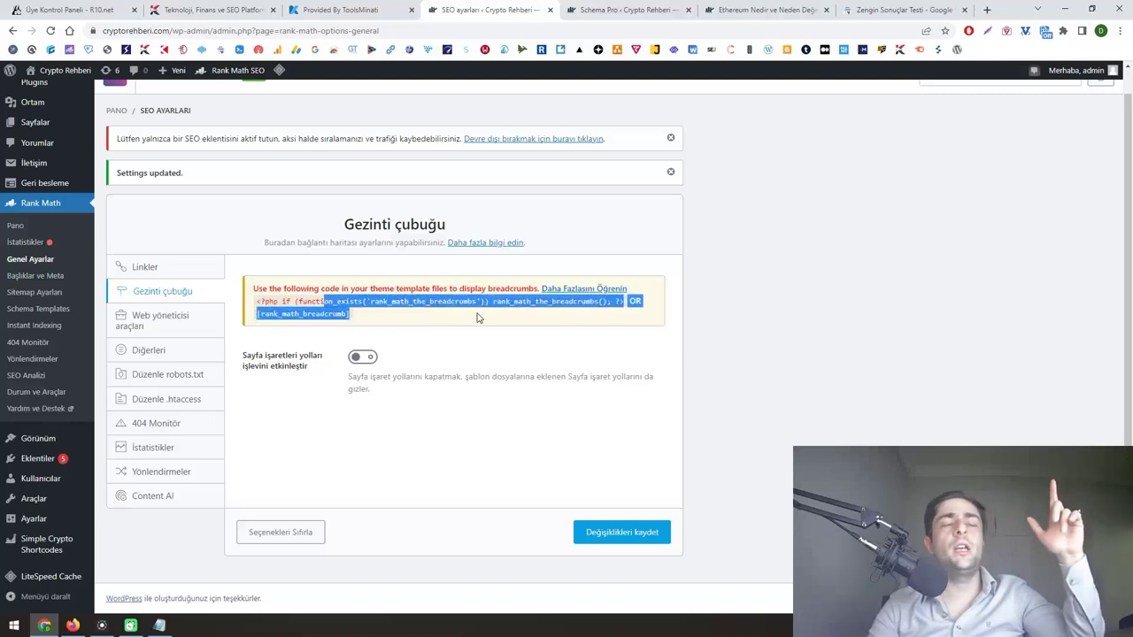
{"action": "left_click", "coordinate": [477, 318]}
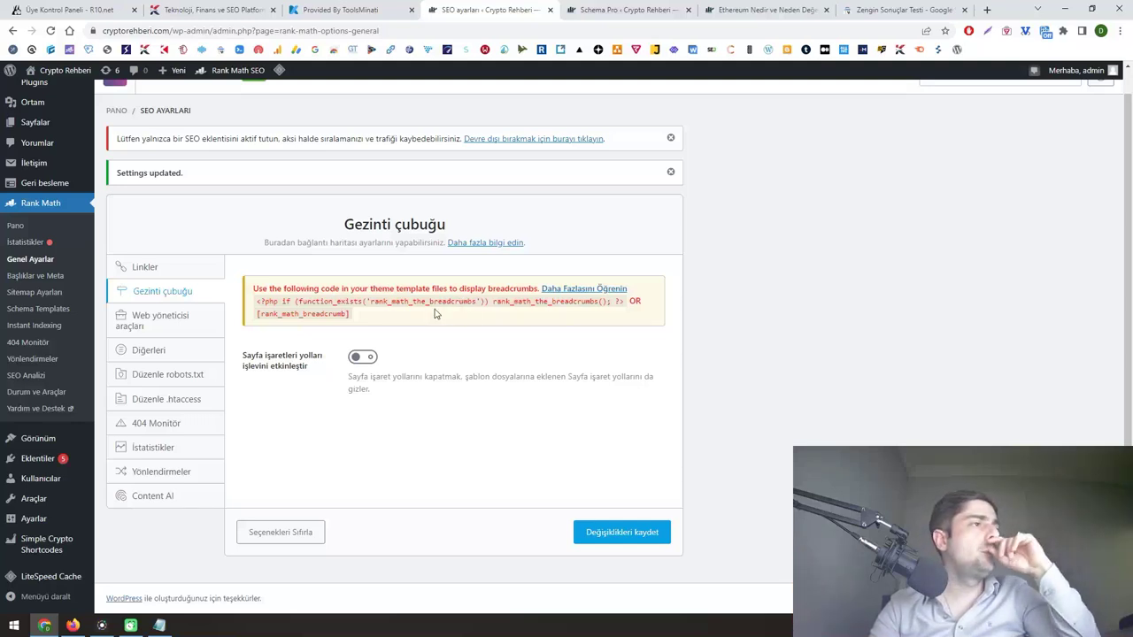
- Open the Anasayfa section of Rank Math's Başlıklar ve Meta settings, and open the site to compare its homepage title
{"action": "left_click", "coordinate": [67, 277]}
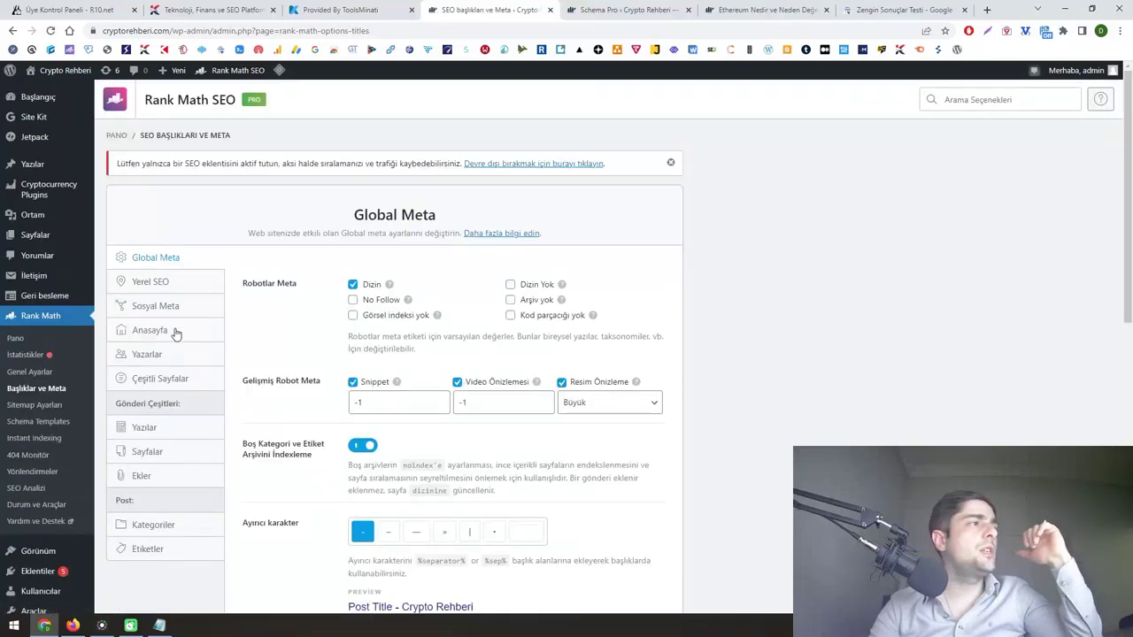
{"action": "left_click", "coordinate": [173, 330]}
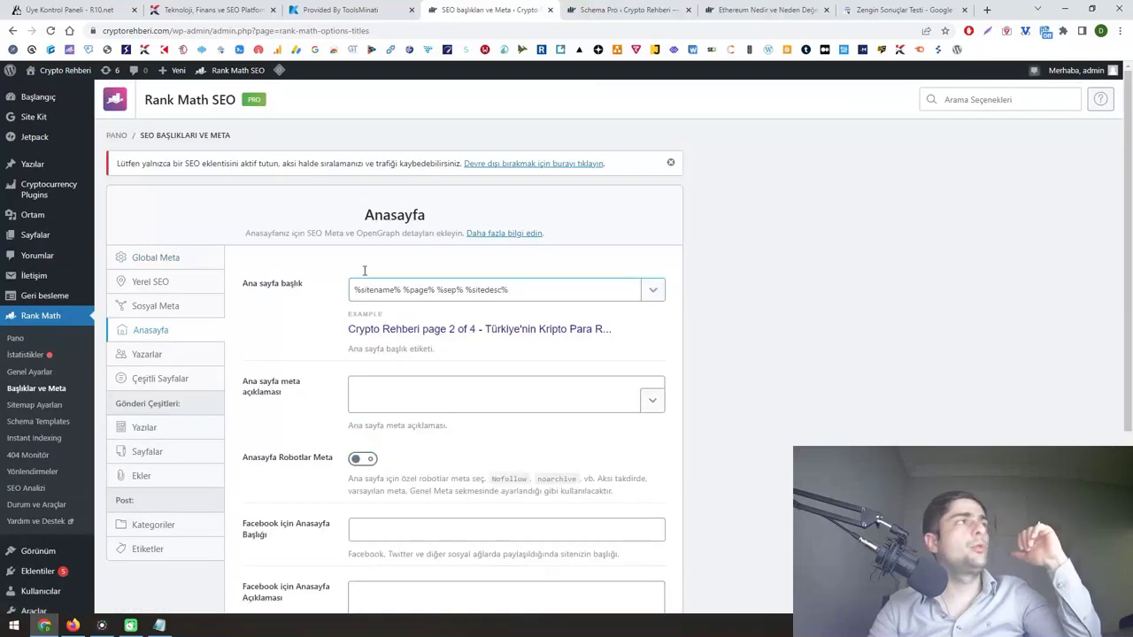
{"action": "left_click", "coordinate": [67, 73]}
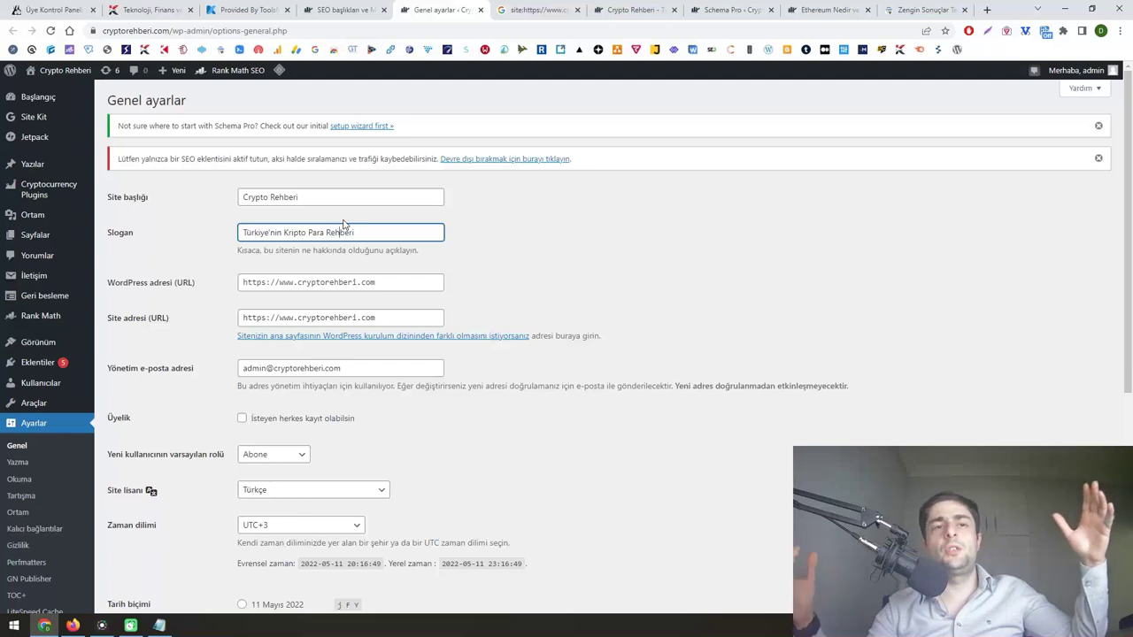
- Review the Site başlığı and Slogan values in the WordPress Genel ayarlar
{"action": "left_click_drag", "start_coordinate": [305, 197], "coordinate": [185, 200]}
{"action": "left_click", "coordinate": [265, 217]}
{"action": "left_click_drag", "start_coordinate": [259, 231], "coordinate": [363, 227]}
{"action": "left_click", "coordinate": [363, 227]}
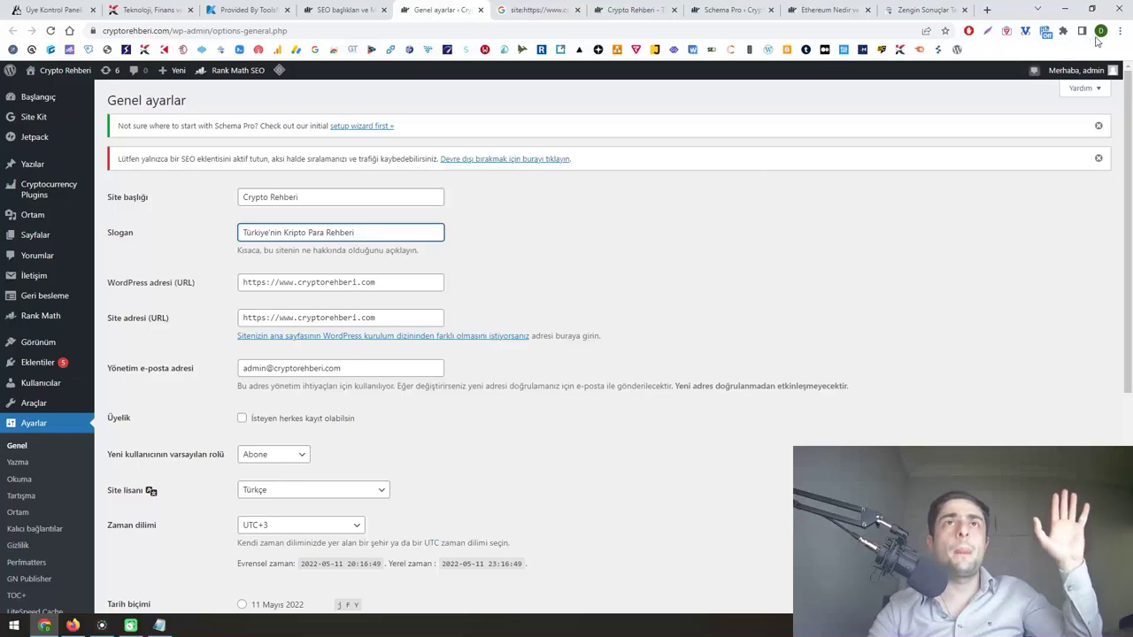
- Search Google for "coin haber" in an incognito window, open Kriptokoin.com in a new tab, and examine competitors' titles and descriptions
{"action": "key", "text": "ctrl+shift+n"}
{"action": "type", "text": "coi"}
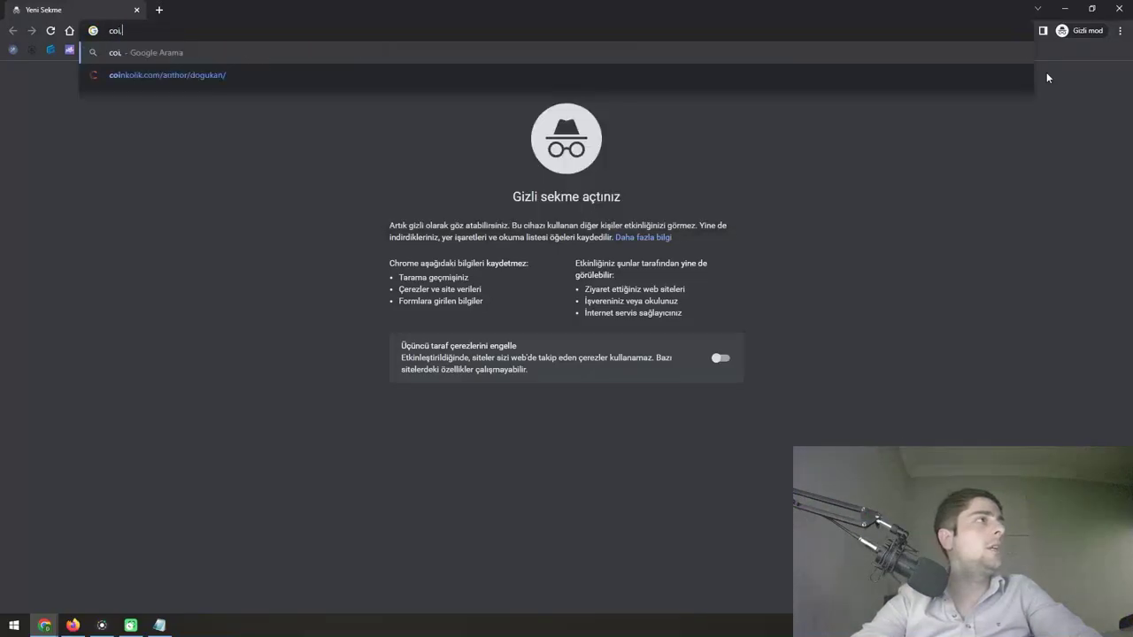
{"action": "type", "text": "n haber"}
{"action": "key", "text": "Return"}
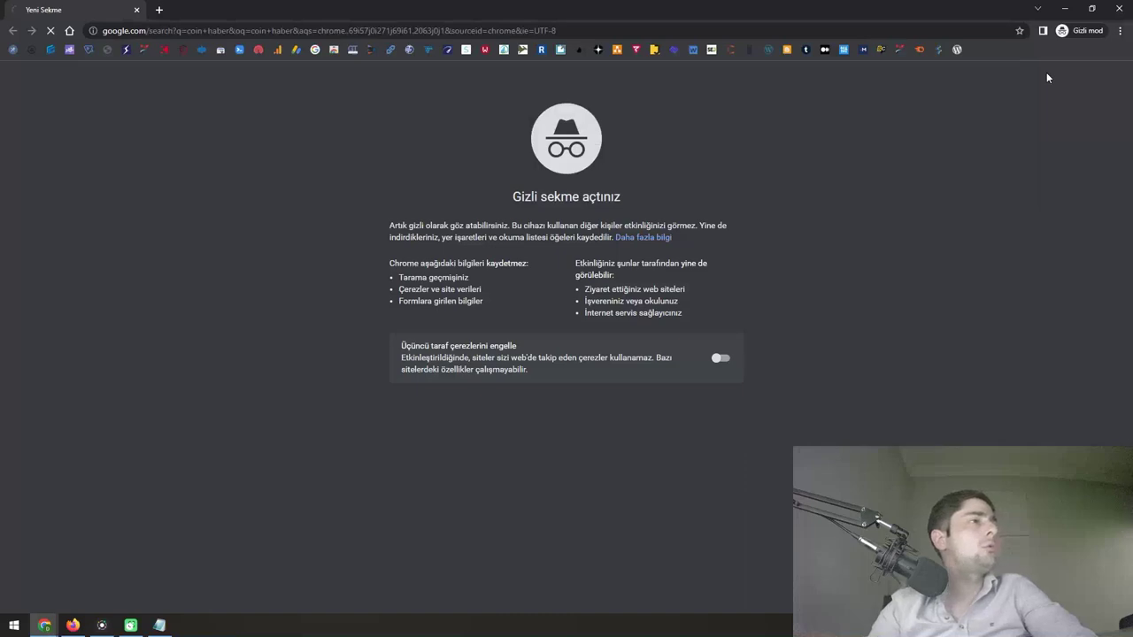
{"action": "scroll", "coordinate": [141, 252], "scroll_direction": "down", "scroll_amount": 6}
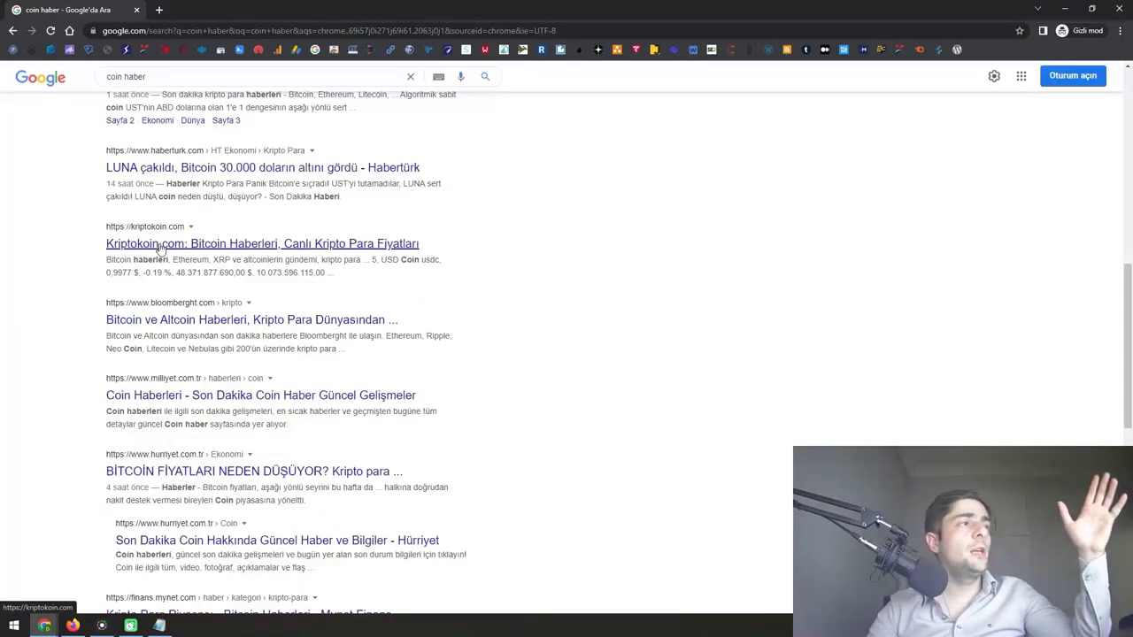
{"action": "right_click", "coordinate": [263, 251]}
{"action": "left_click", "coordinate": [327, 255]}
{"action": "scroll", "coordinate": [93, 235], "scroll_direction": "down", "scroll_amount": 3}
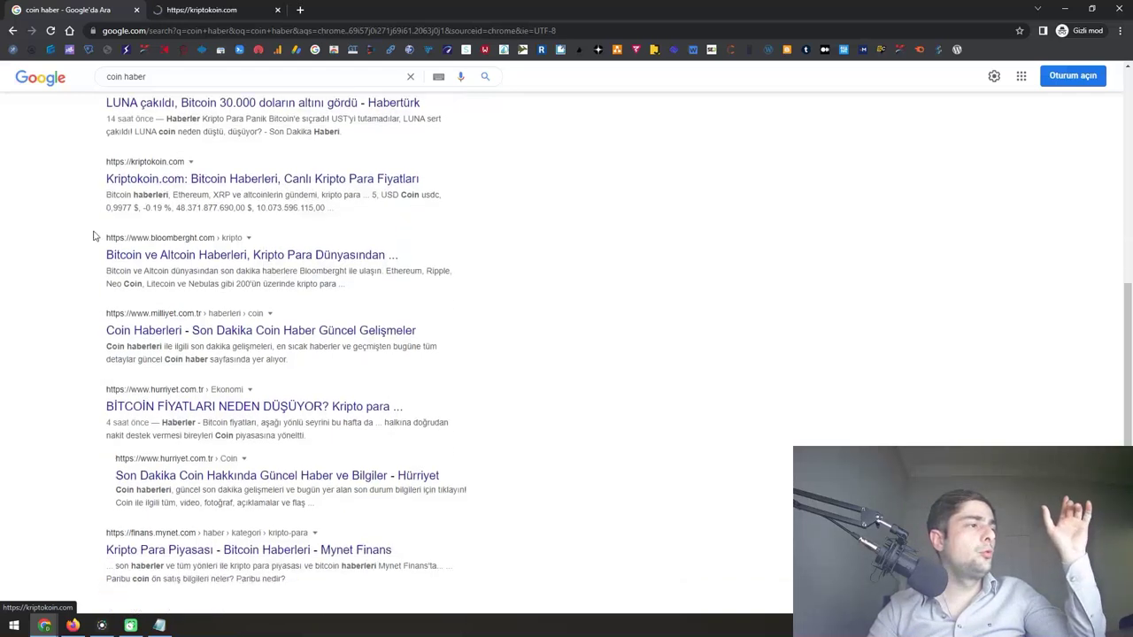
{"action": "scroll", "coordinate": [93, 235], "scroll_direction": "down", "scroll_amount": 4}
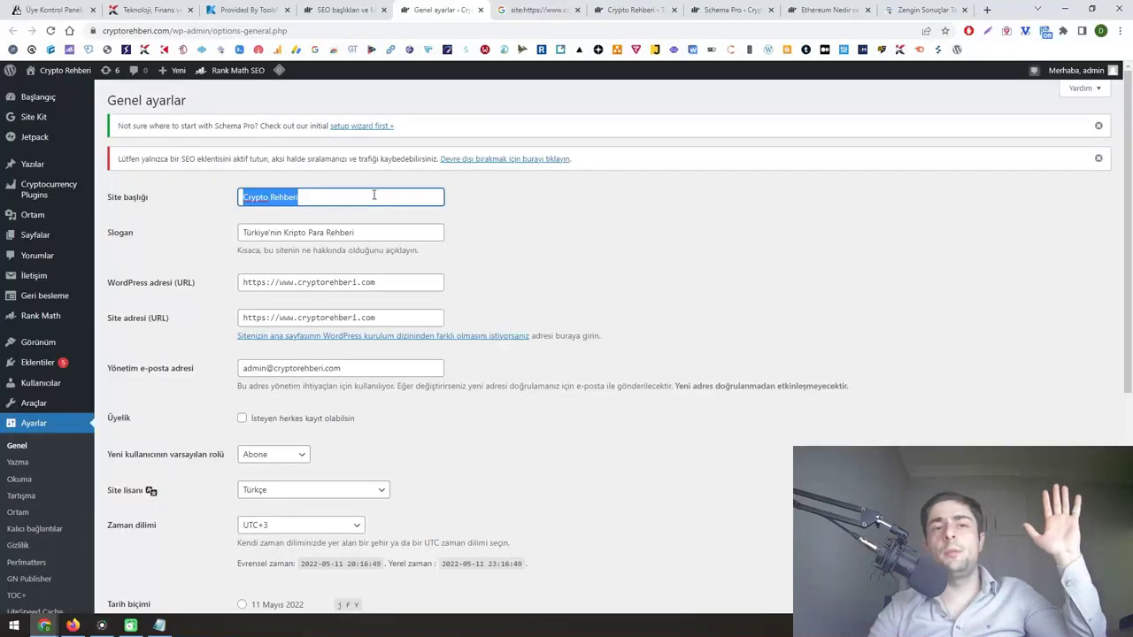
- Set the WordPress Site başlığı to "Crypto Rehberi - Bitcoin, Altcoin ve Kripto Para Haberleri"
{"action": "left_click", "coordinate": [374, 195]}
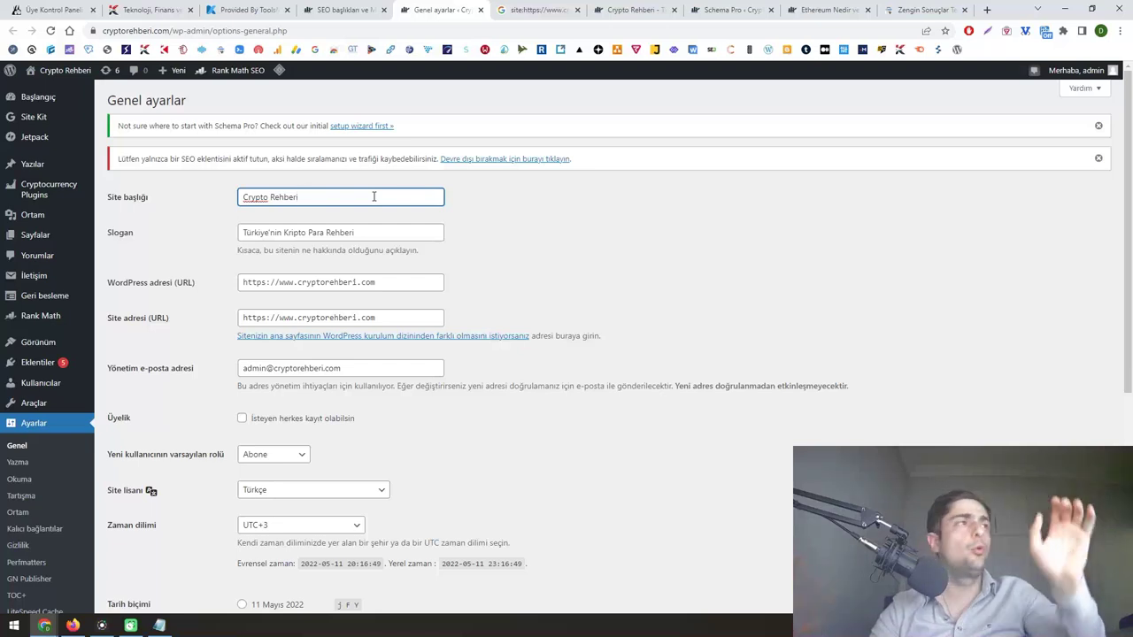
{"action": "type", "text": "-"}
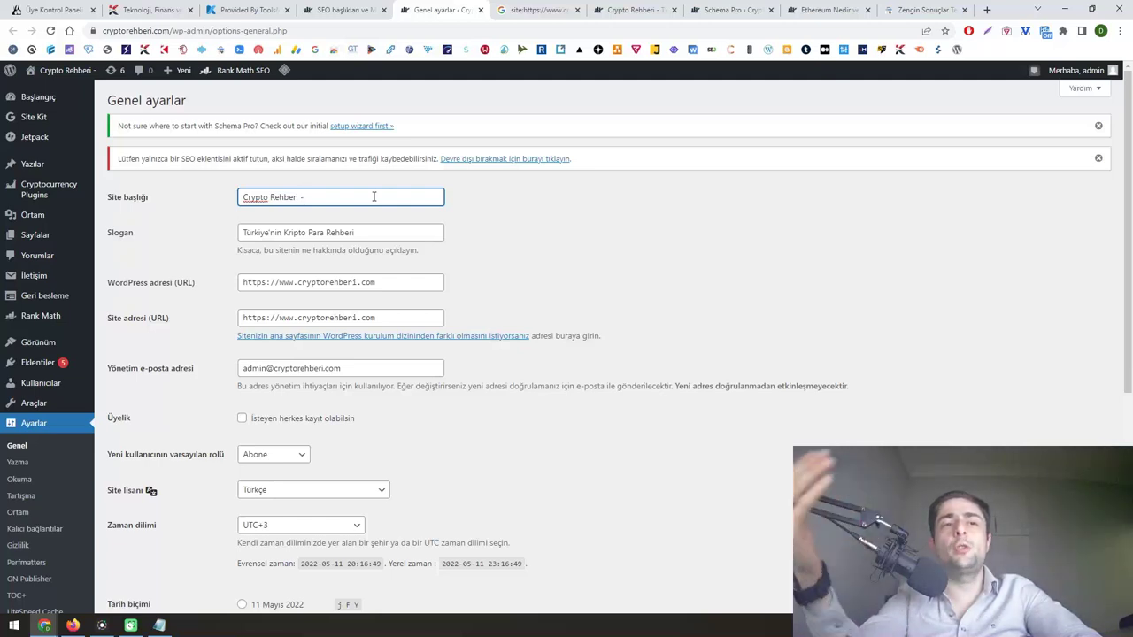
{"action": "type", "text": "Bitcoin, Altcoin ve Kripto"}
{"action": "type", "text": "Haberleri ve"}
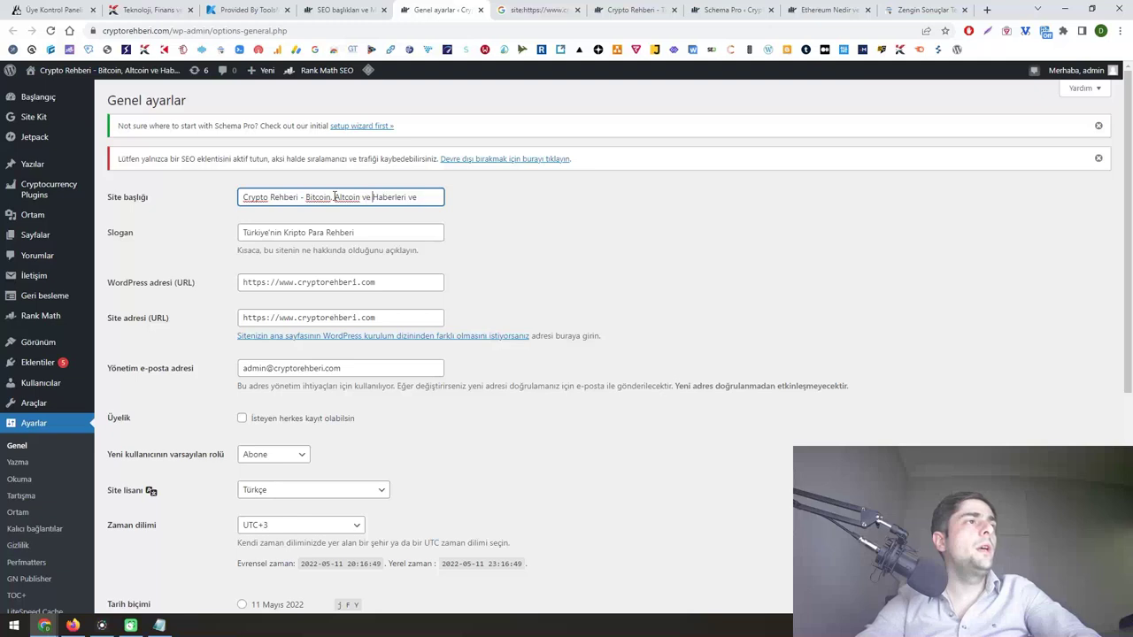
{"action": "type", "text": "Para"}
{"action": "left_click_drag", "start_coordinate": [373, 196], "coordinate": [510, 202]}
{"action": "left_click", "coordinate": [428, 198]}
- Set the Slogan to "Bitcoin, Altcoin ve Kripto Para Haberlerinin anlık olarak paylaşıldığı web sitemiz." and save the general settings
{"action": "triple_click", "coordinate": [354, 231]}
{"action": "key", "text": "BackSpace"}
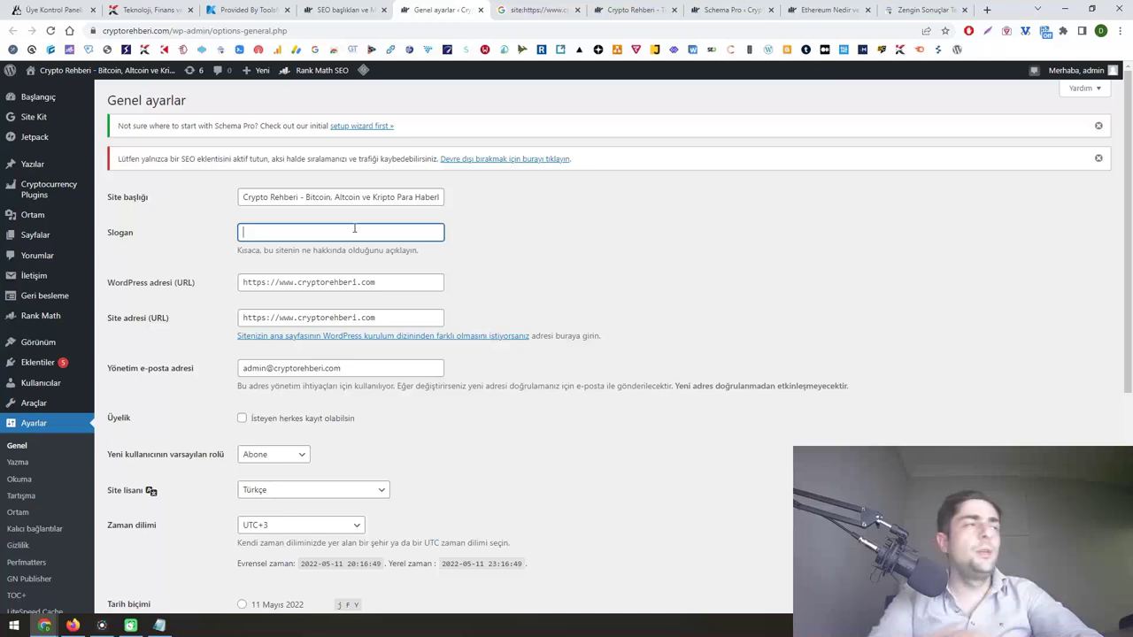
{"action": "type", "text": "Bitcoin, Altcoin ve Kripto Para Haberlerinin"}
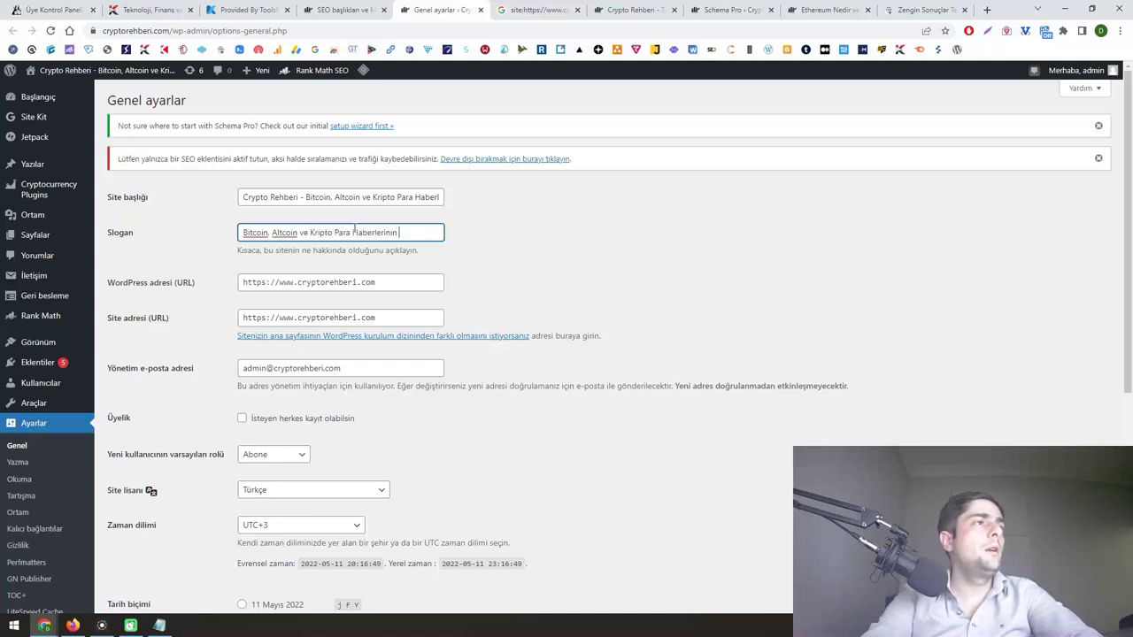
{"action": "type", "text": "arak paylaş"}
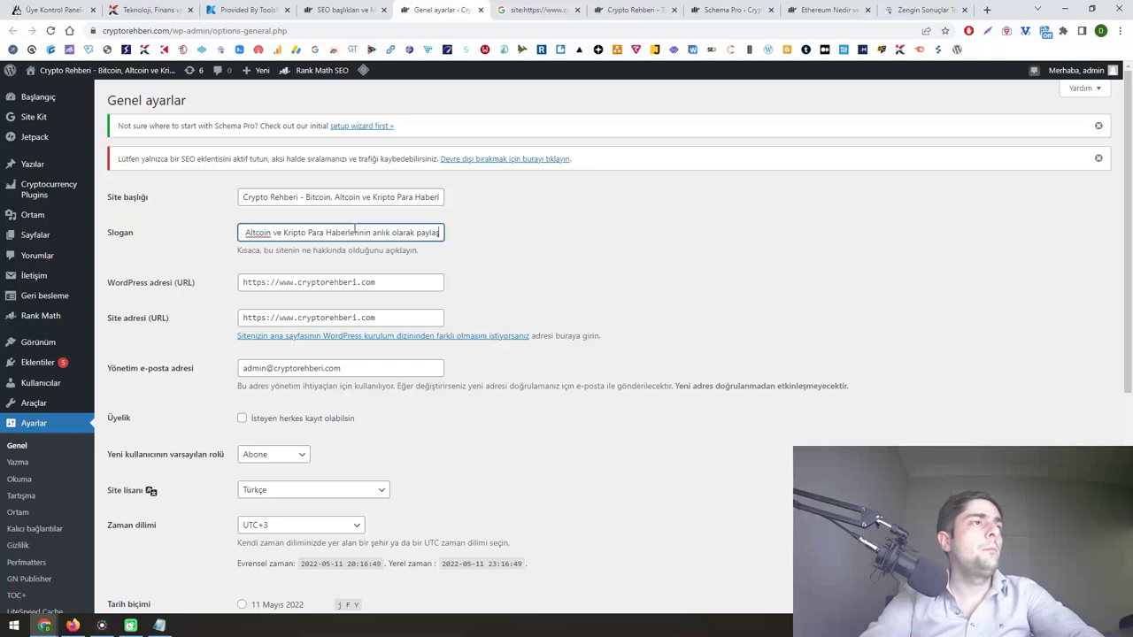
{"action": "type", "text": "tığı web sitemiz"}
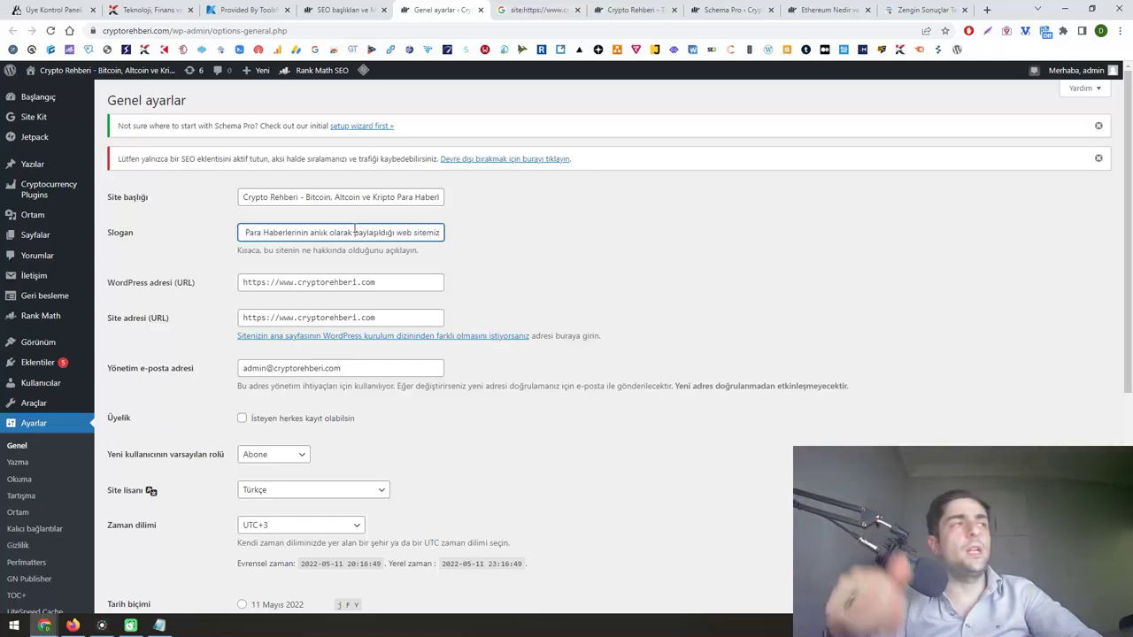
{"action": "type", "text": " ."}
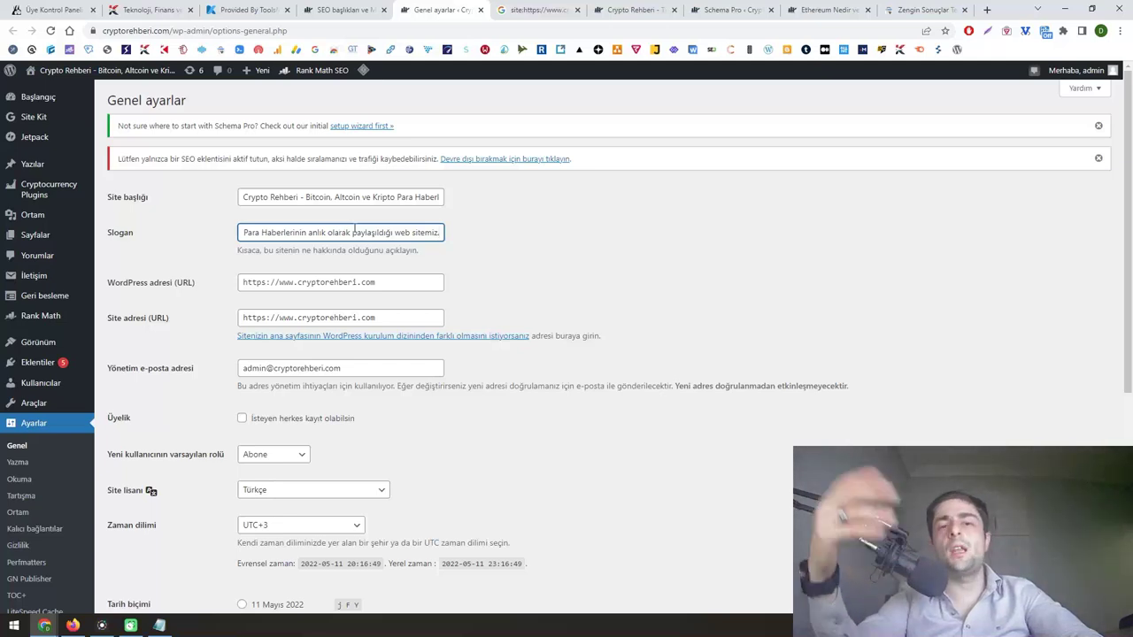
{"action": "left_click_drag", "start_coordinate": [354, 232], "coordinate": [193, 230]}
{"action": "left_click", "coordinate": [261, 227]}
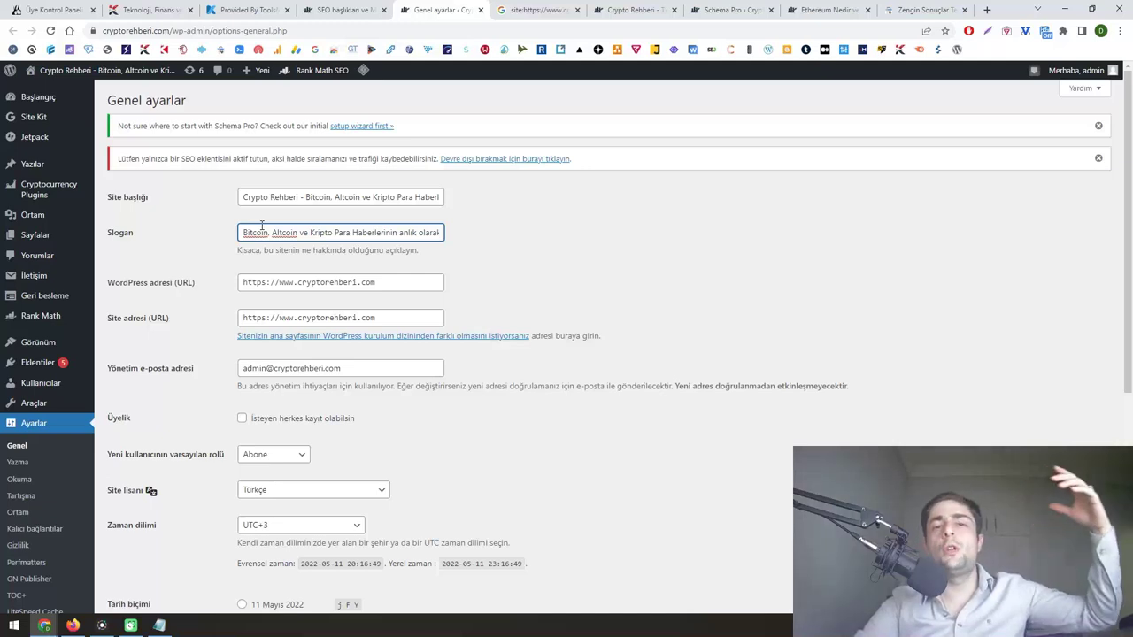
{"action": "key", "text": "Return"}
{"action": "scroll", "coordinate": [256, 283], "scroll_direction": "down", "scroll_amount": 4}
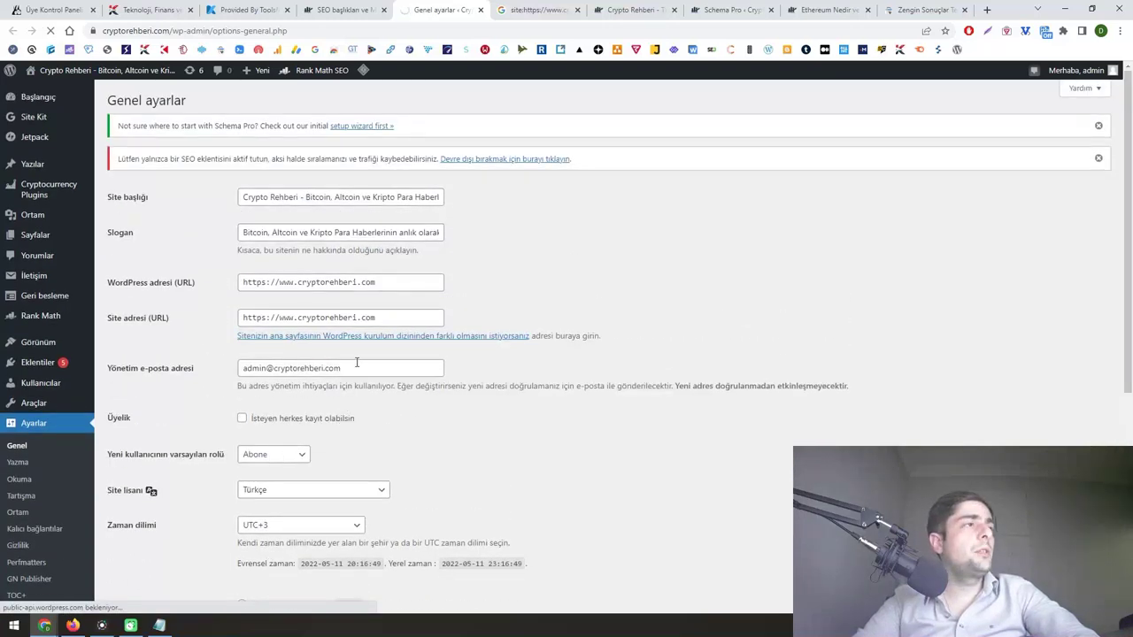
- Copy the WordPress site title into Rank Math's Ana sayfa başlık, replacing its existing title variables
{"action": "left_click", "coordinate": [359, 230]}
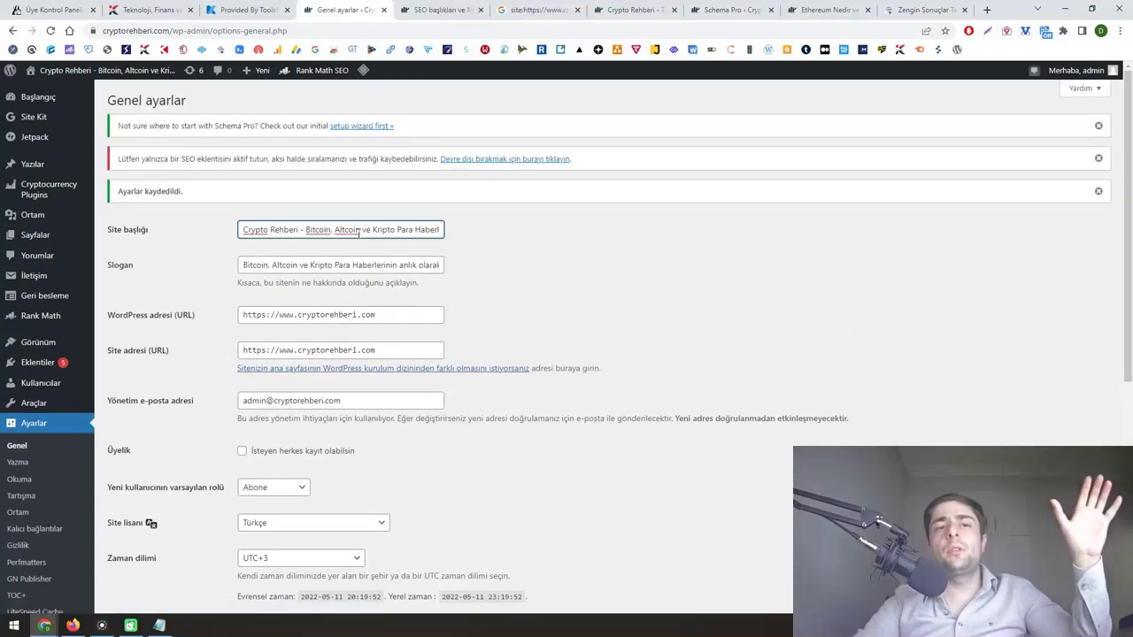
{"action": "key", "text": "ctrl+a"}
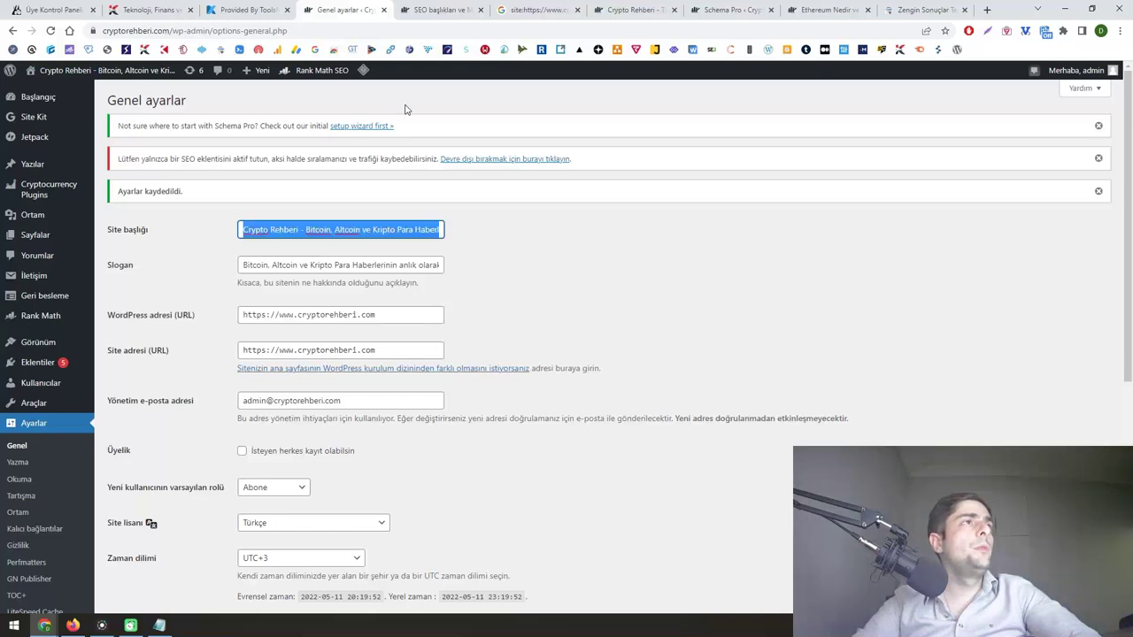
{"action": "left_click", "coordinate": [440, 10]}
{"action": "left_click", "coordinate": [413, 290]}
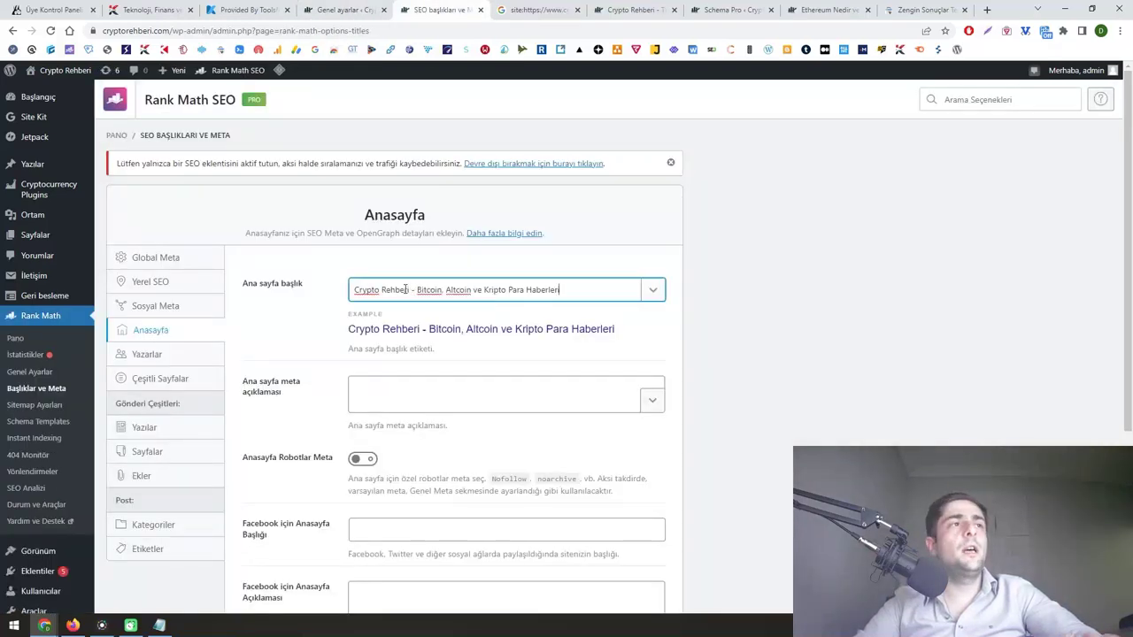
- Set Rank Math's Ana sayfa meta açıklaması to "Bitcoin, Altcoin ve Kripto Para Haberlerinin anlık olarak paylaşıldığı web sitemiz." and save the homepage settings
{"action": "left_click", "coordinate": [341, 10]}
{"action": "key", "text": "Tab"}
{"action": "left_click", "coordinate": [440, 9]}
{"action": "left_click", "coordinate": [405, 392]}
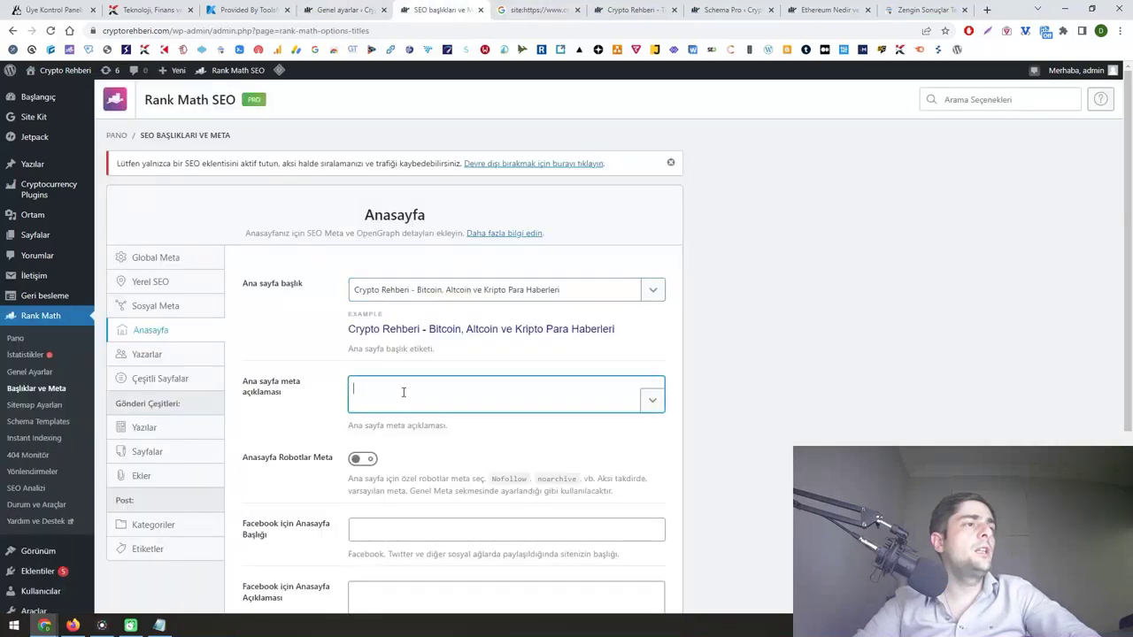
{"action": "type", "text": "Bitcoin, Altcoin ve Kripto Para Haberlerinin anlık olarak paylaşıldığı web sitemiz."}
{"action": "scroll", "coordinate": [324, 376], "scroll_direction": "down", "scroll_amount": 1}
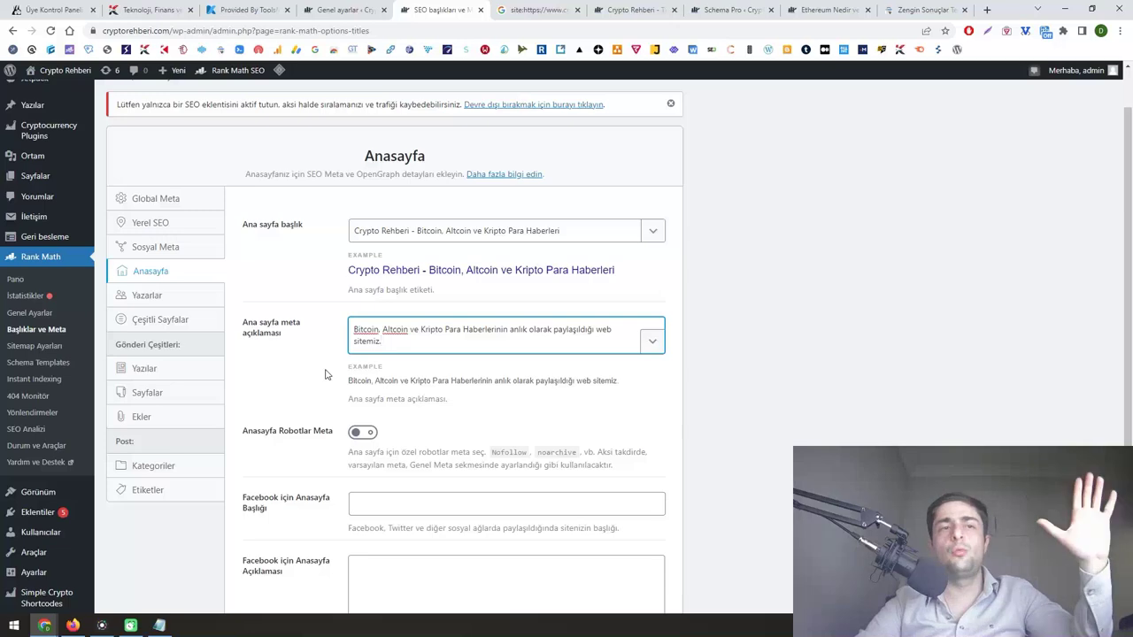
{"action": "scroll", "coordinate": [325, 375], "scroll_direction": "down", "scroll_amount": 3}
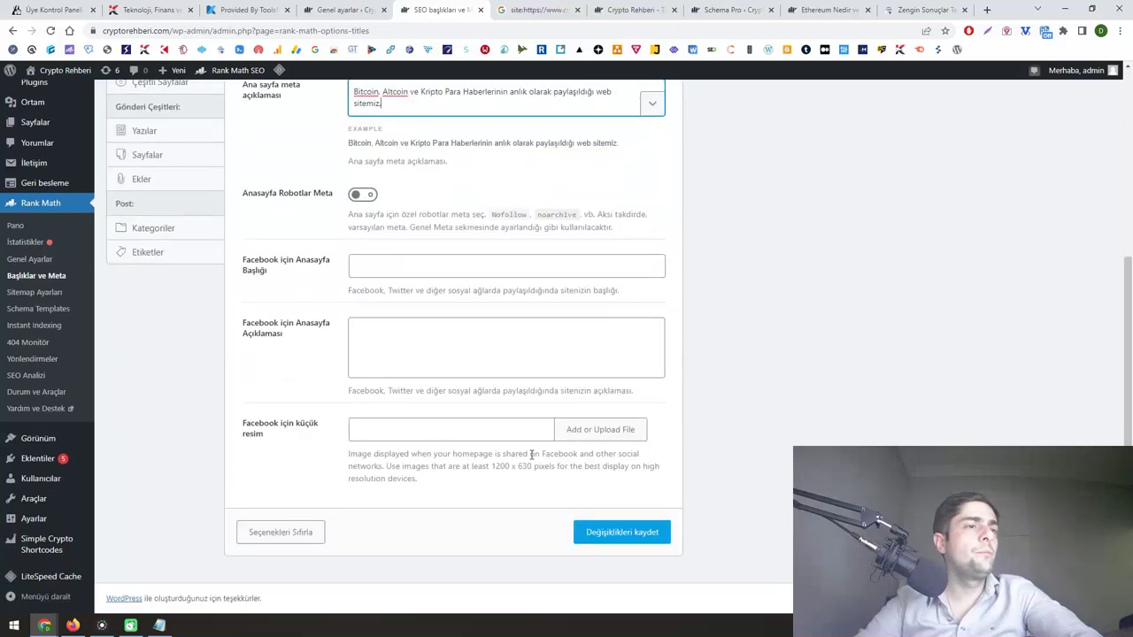
{"action": "left_click", "coordinate": [589, 522]}
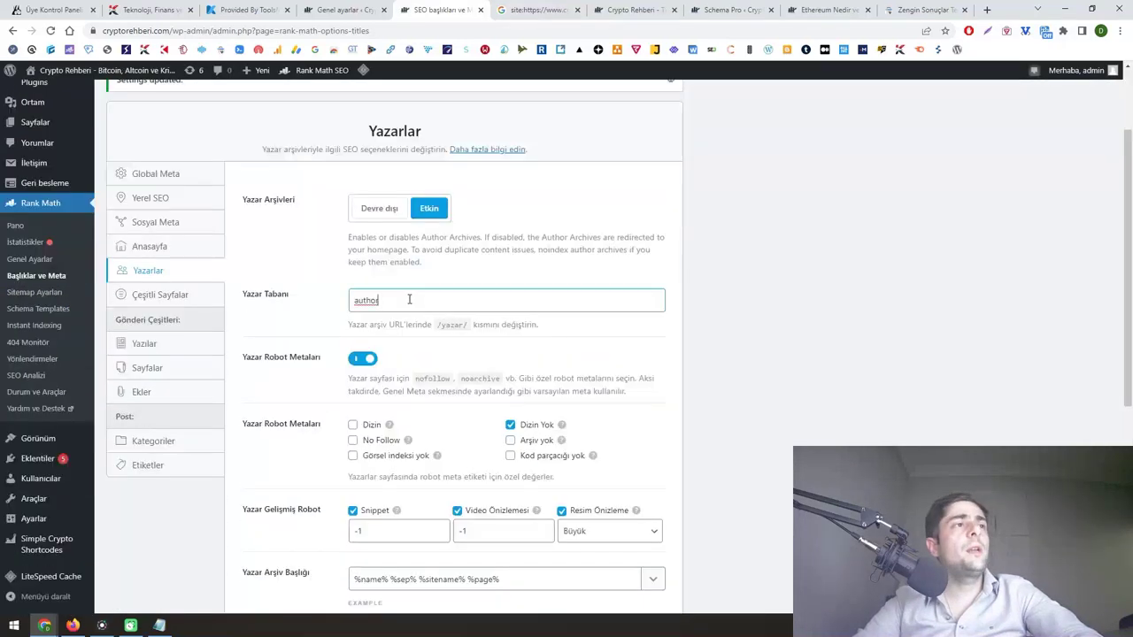
- Change the author archive base, Yazar Tabanı, to "yazar" in Rank Math's author settings
{"action": "double_click", "coordinate": [410, 300]}
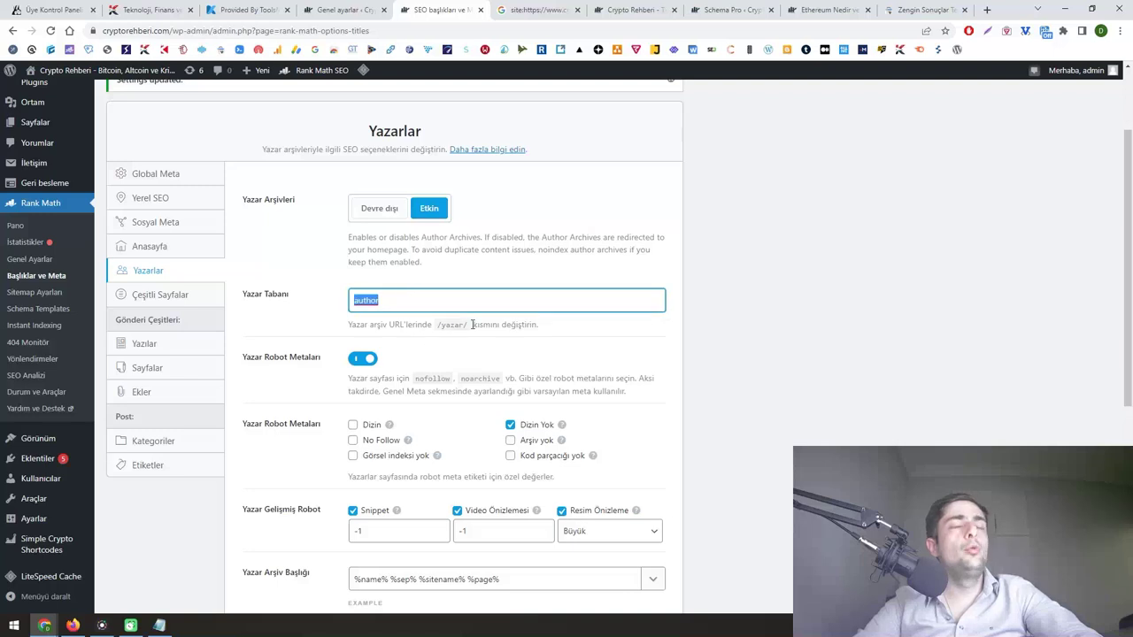
{"action": "type", "text": "yazar"}
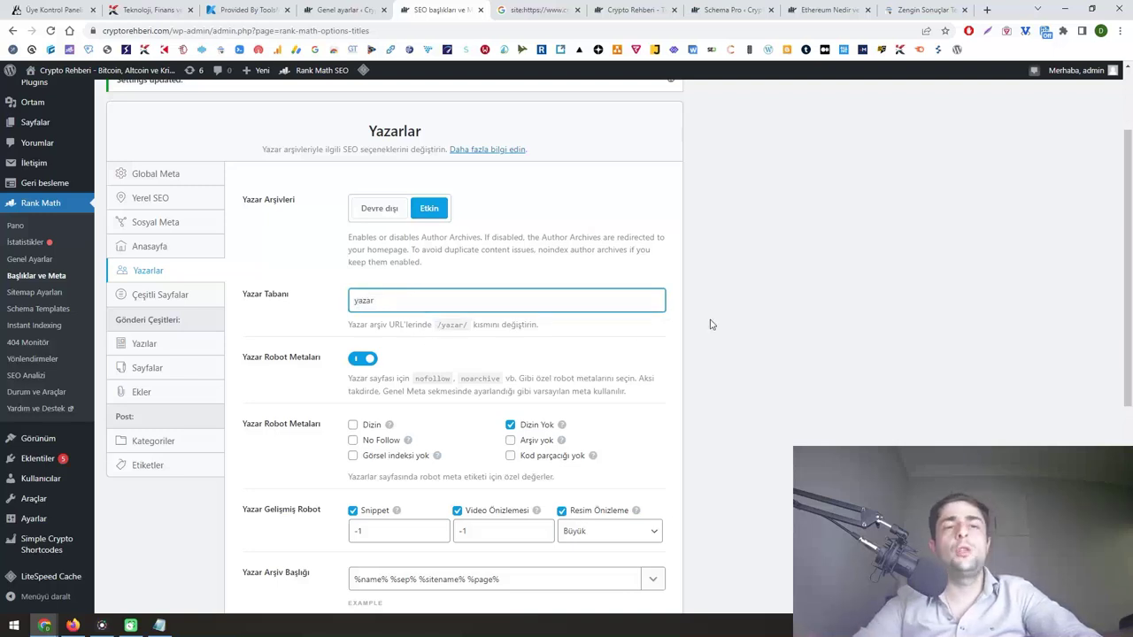
{"action": "left_click", "coordinate": [710, 325]}
{"action": "scroll", "coordinate": [702, 324], "scroll_direction": "down", "scroll_amount": 4}
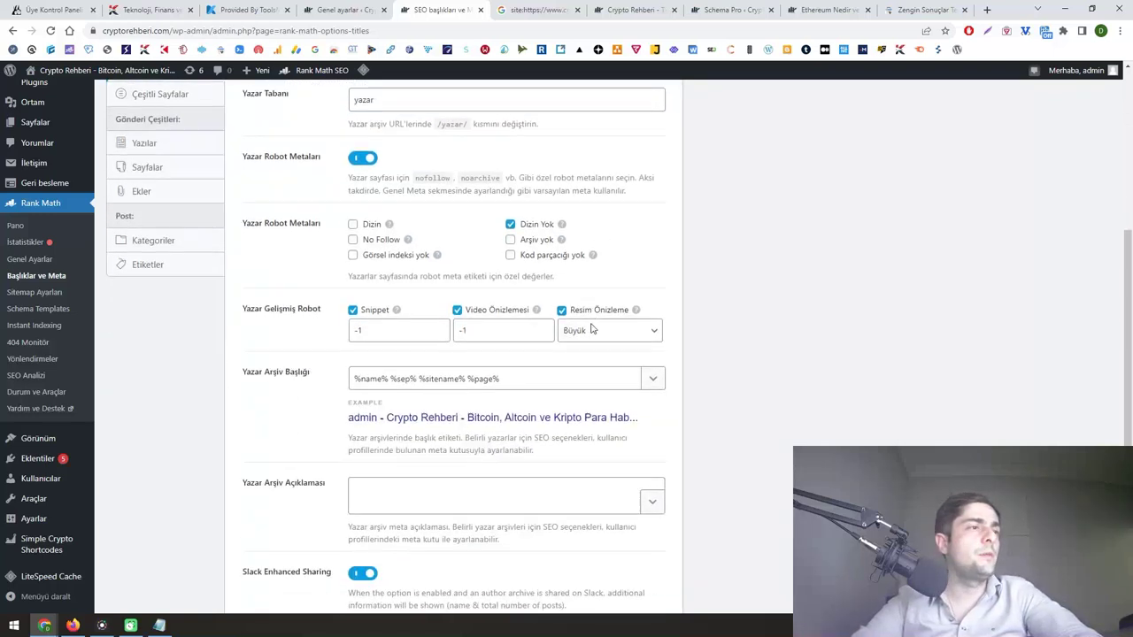
- Replace %sitename% with "Crypto Rehberi" in the Tek Yazı Başlık template for posts and save the changes
{"action": "key", "text": "ctrl+Tab"}
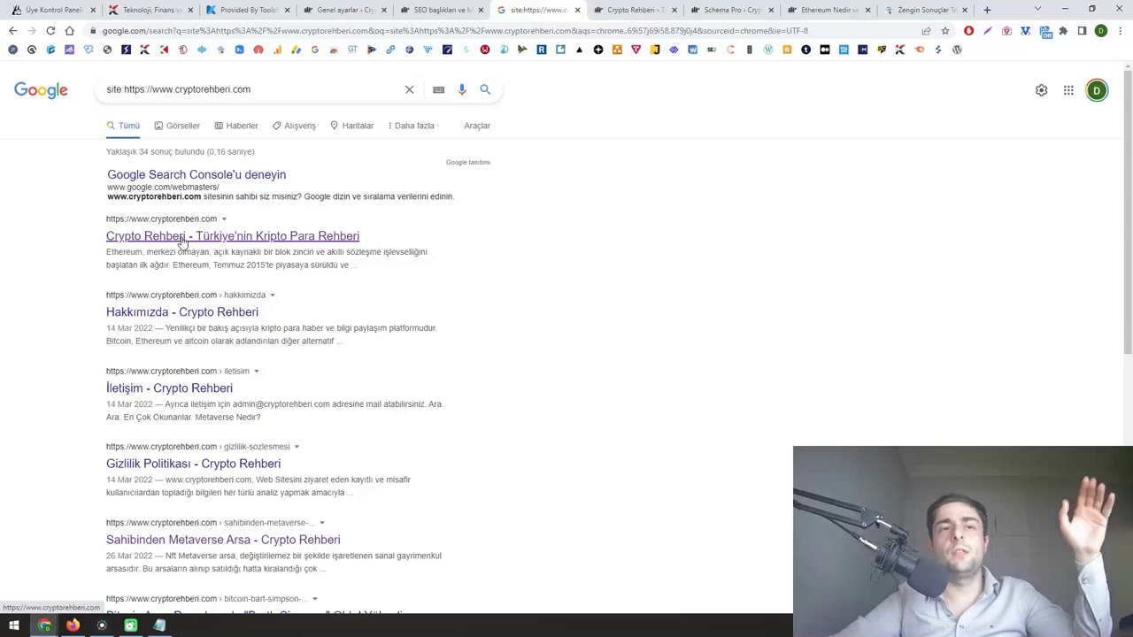
{"action": "left_click", "coordinate": [440, 10]}
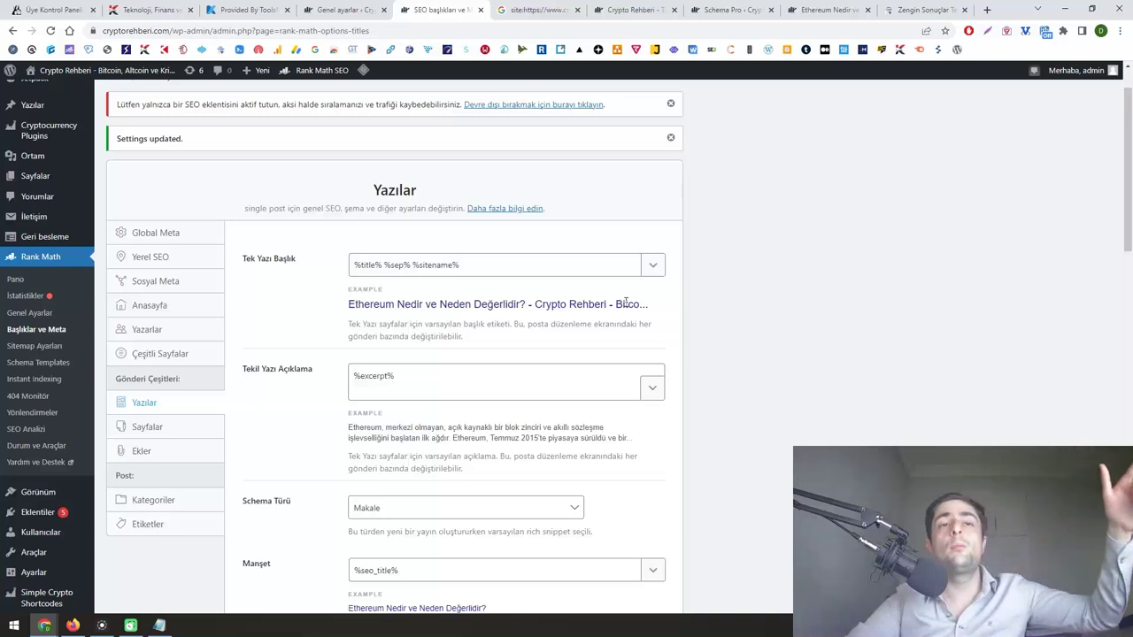
{"action": "left_click", "coordinate": [411, 264]}
{"action": "left_click_drag", "start_coordinate": [412, 265], "coordinate": [508, 264]}
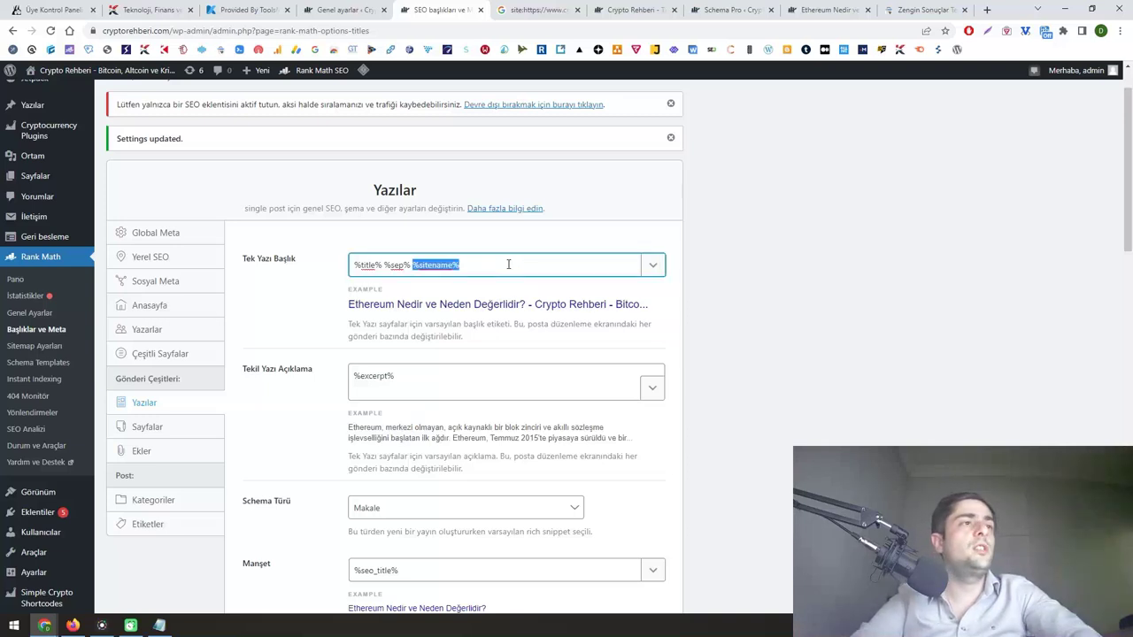
{"action": "type", "text": "Crypto Rehber"}
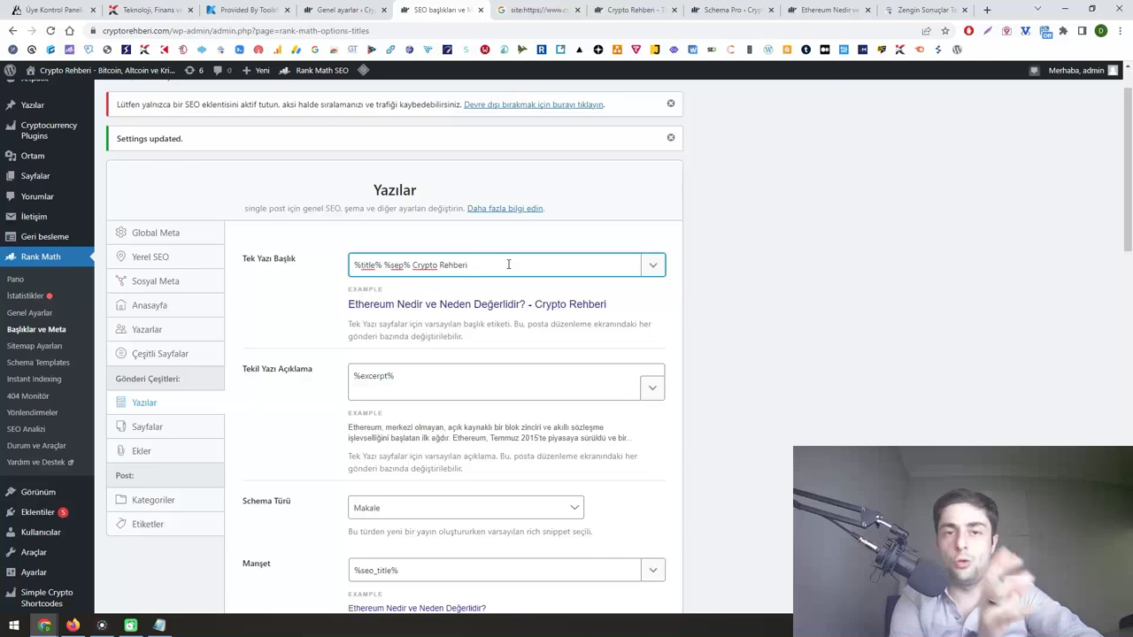
{"action": "left_click_drag", "start_coordinate": [508, 264], "coordinate": [384, 263]}
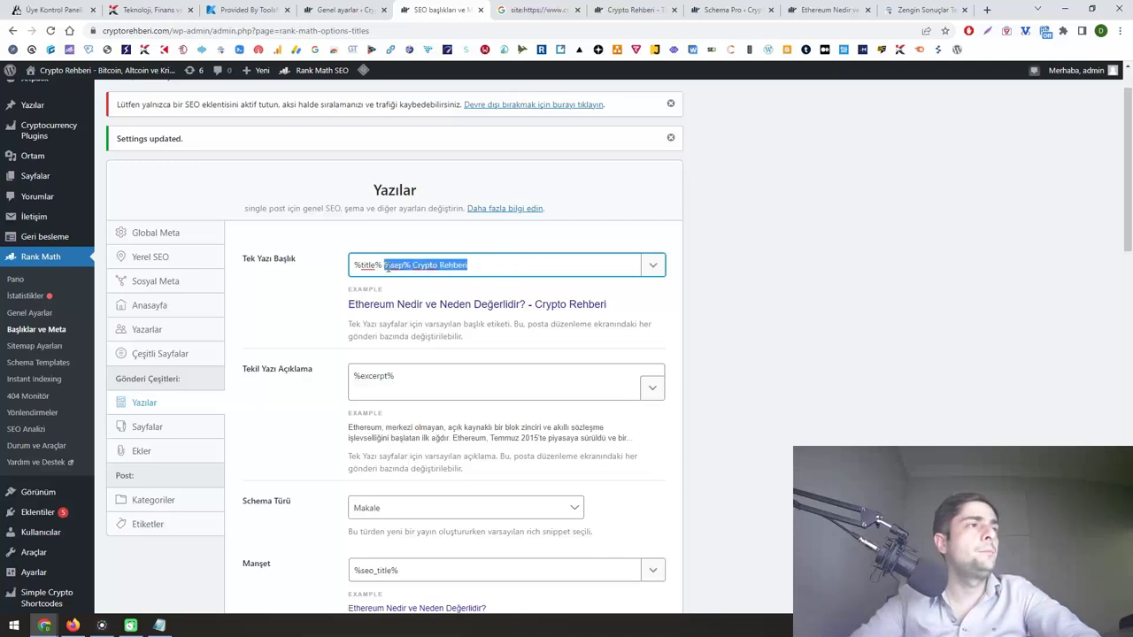
{"action": "scroll", "coordinate": [434, 265], "scroll_direction": "down", "scroll_amount": 4}
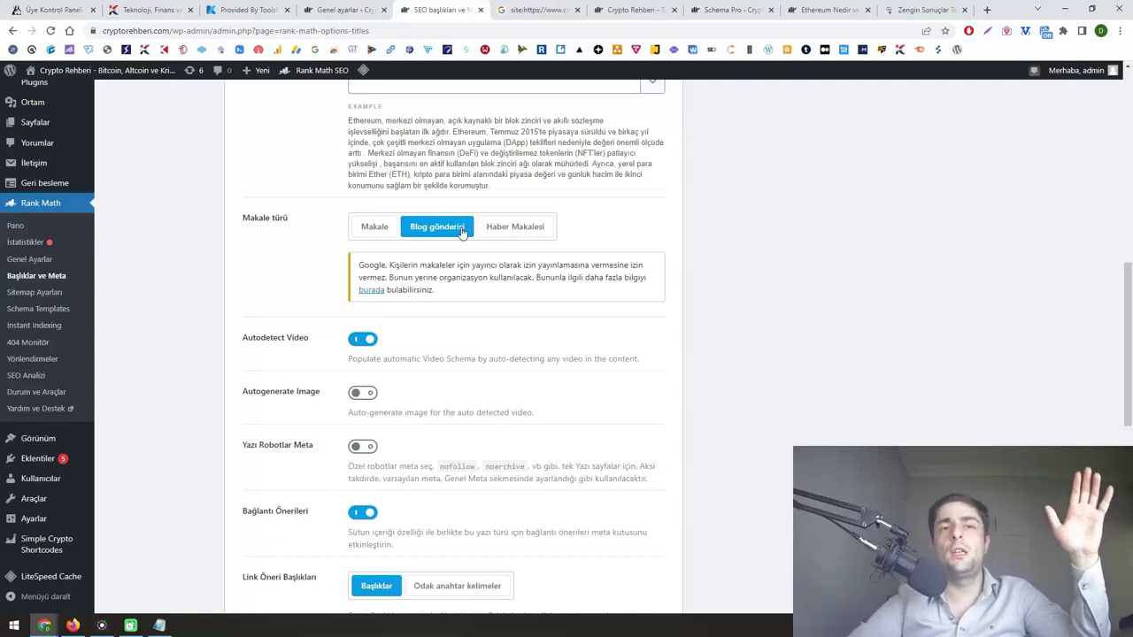
{"action": "scroll", "coordinate": [465, 228], "scroll_direction": "down", "scroll_amount": 8}
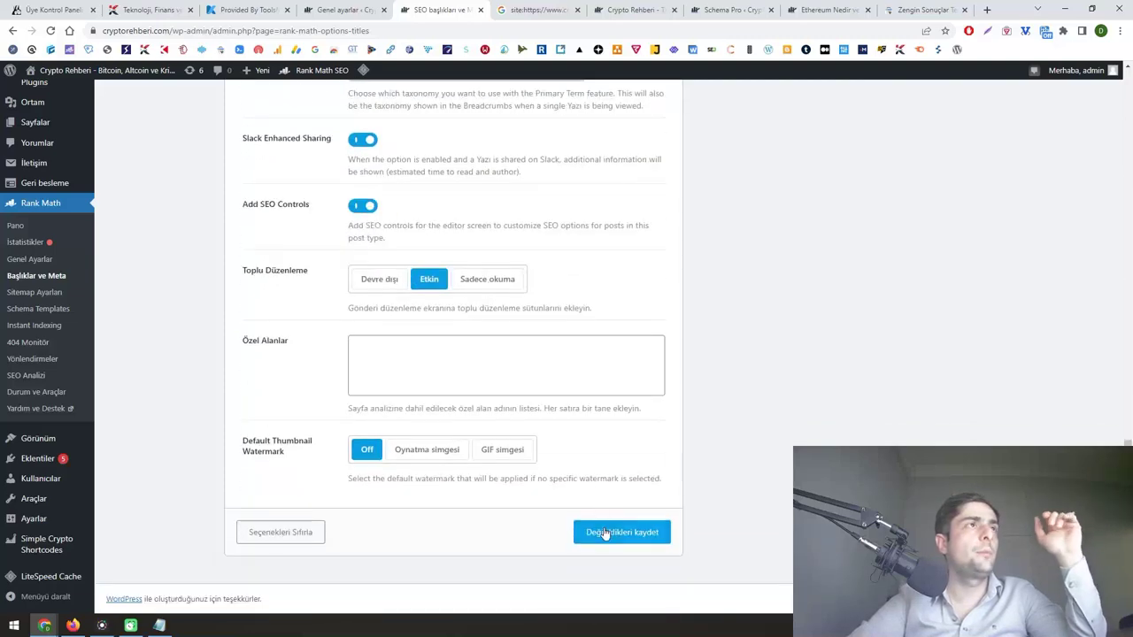
{"action": "left_click", "coordinate": [604, 532]}
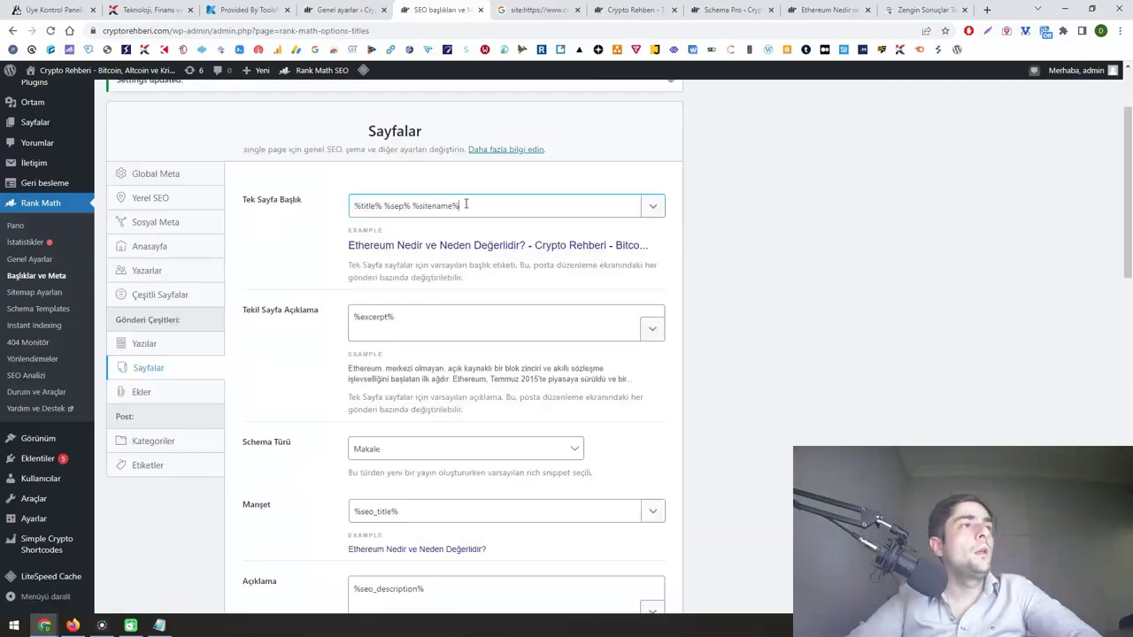
- Set the Tek Sayfa Başlık template to "%title% %sep% Crypto Rehberi" and the pages' Schema Türü to None, saving the changes
{"action": "left_click_drag", "start_coordinate": [460, 206], "coordinate": [382, 205]}
{"action": "type", "text": "Crypto Rehberi"}
{"action": "scroll", "coordinate": [425, 251], "scroll_direction": "down", "scroll_amount": 4}
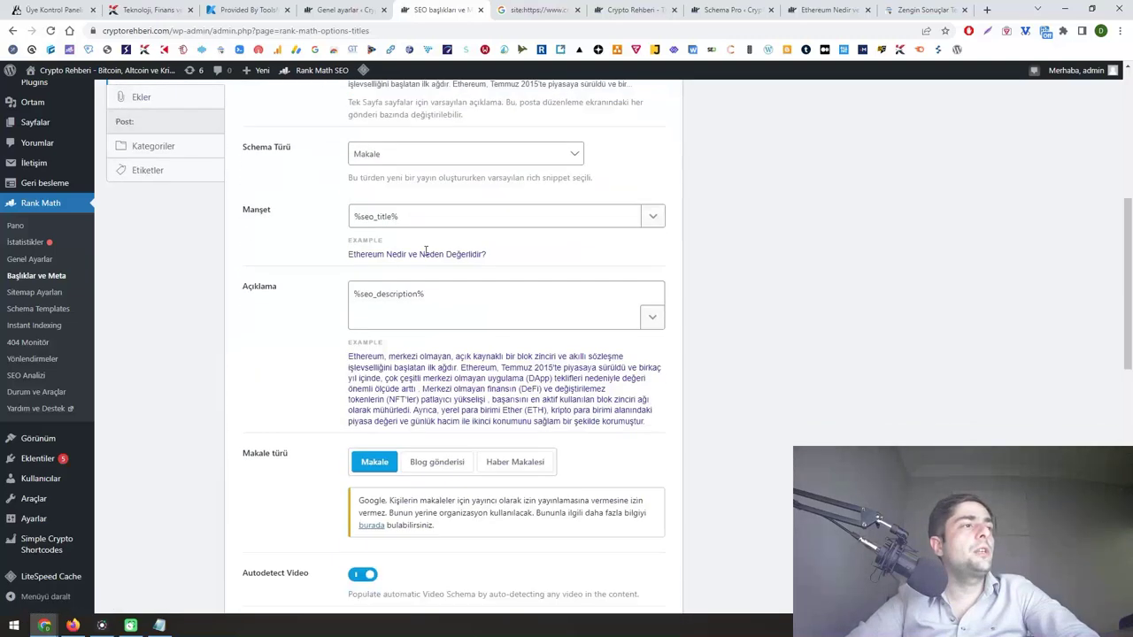
{"action": "scroll", "coordinate": [426, 251], "scroll_direction": "up", "scroll_amount": 4}
{"action": "scroll", "coordinate": [455, 248], "scroll_direction": "down", "scroll_amount": 2}
{"action": "left_click", "coordinate": [422, 274]}
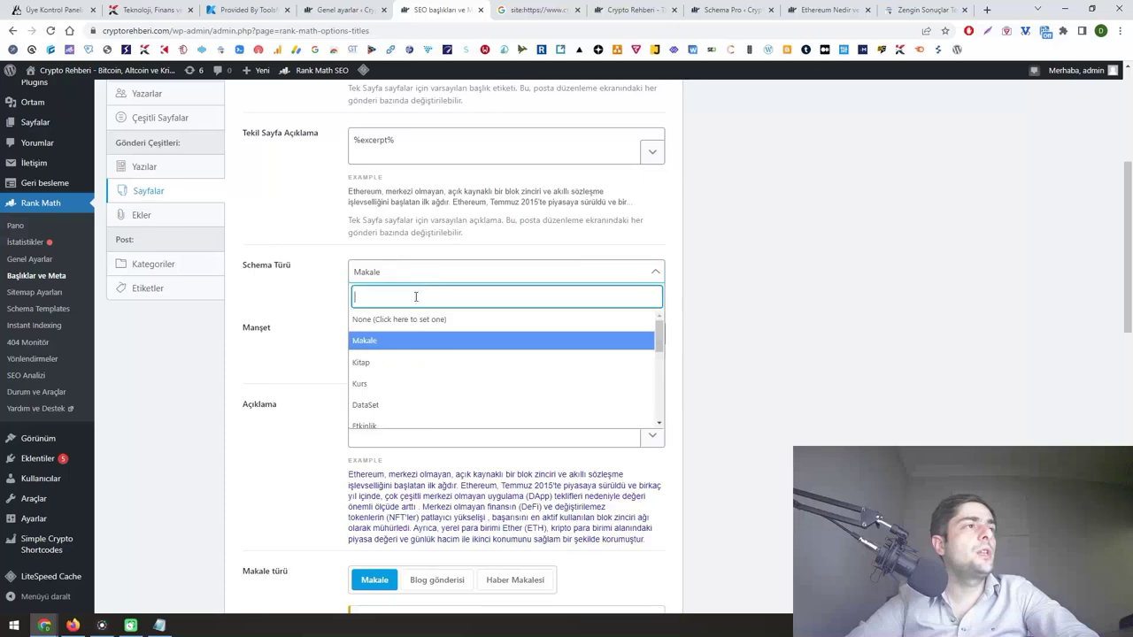
{"action": "left_click", "coordinate": [416, 319]}
{"action": "scroll", "coordinate": [445, 316], "scroll_direction": "down", "scroll_amount": 10}
{"action": "left_click", "coordinate": [608, 544]}
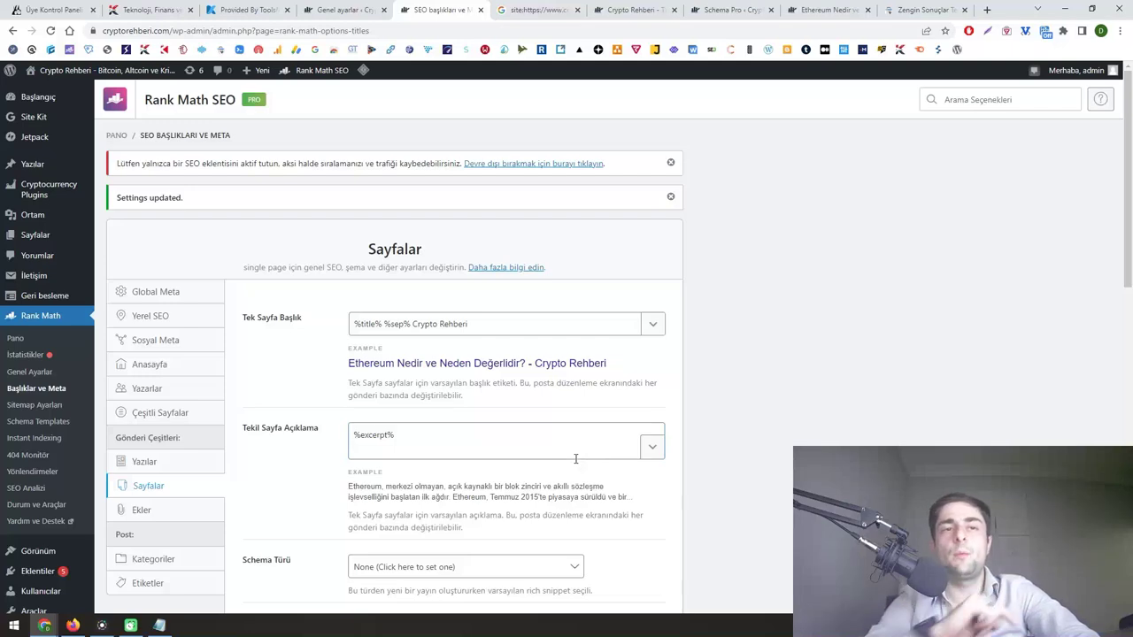
- Set the Kategori Arşiv başlıkları template to "%term% %sep% Crypto Rehberi" and save the category settings
{"action": "scroll", "coordinate": [575, 456], "scroll_direction": "down", "scroll_amount": 1}
{"action": "left_click", "coordinate": [177, 501]}
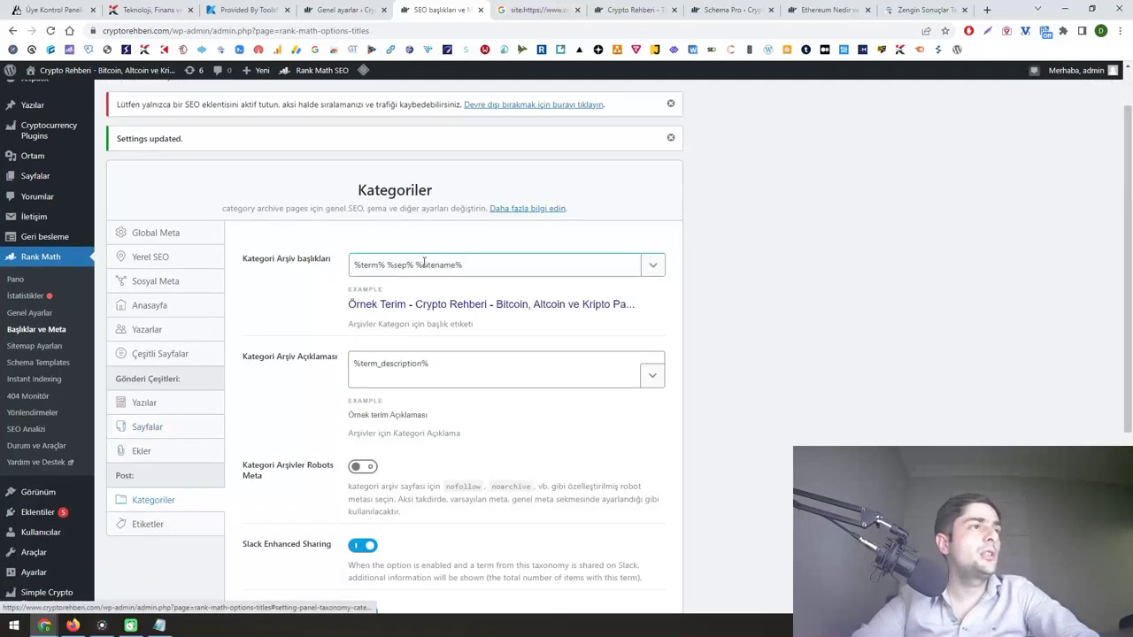
{"action": "left_click", "coordinate": [424, 264]}
{"action": "scroll", "coordinate": [485, 311], "scroll_direction": "down", "scroll_amount": 5}
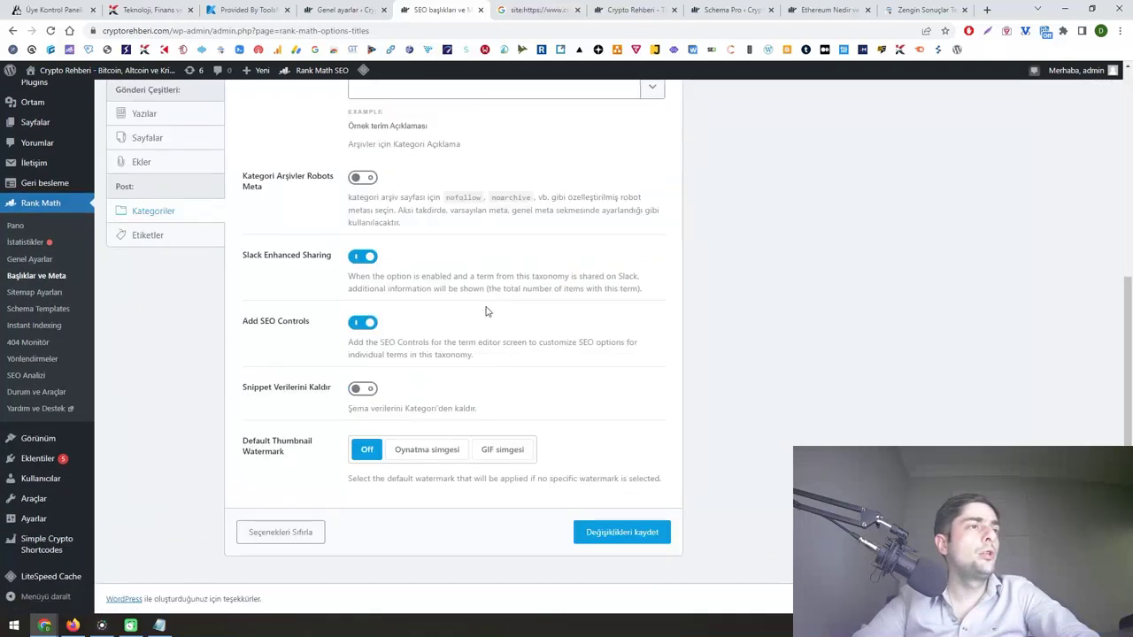
{"action": "left_click", "coordinate": [592, 536]}
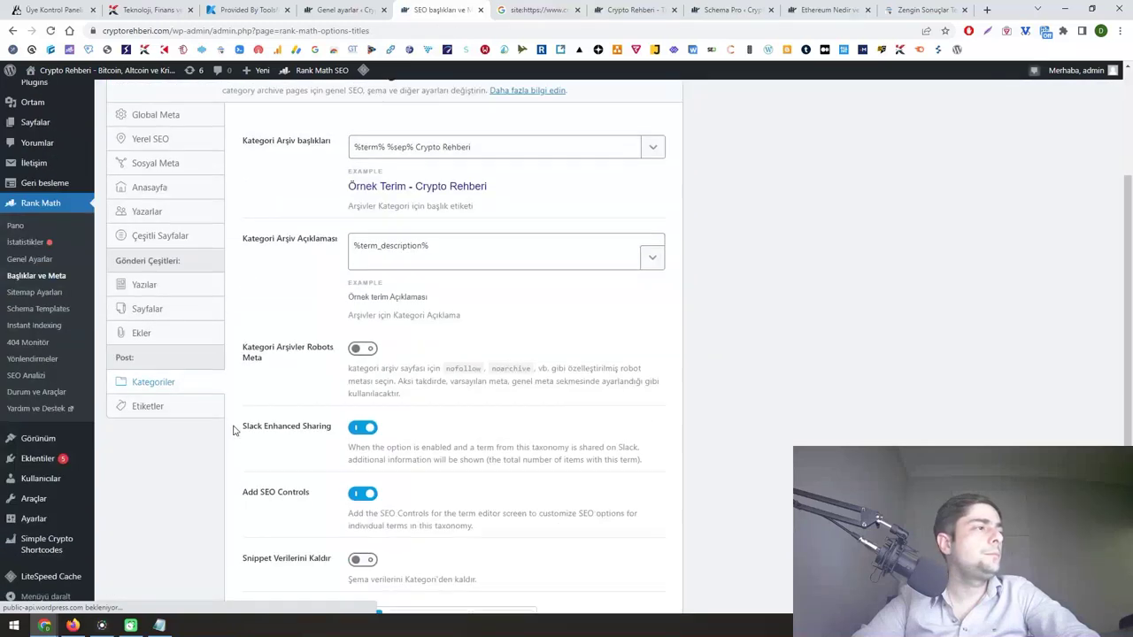
- Set the Etiket Arşiv başlıkları template to "%term% %sep% Crypto Rehberi" and save the tag settings
{"action": "left_click", "coordinate": [147, 405]}
{"action": "left_click", "coordinate": [392, 146]}
{"action": "left_click_drag", "start_coordinate": [387, 146], "coordinate": [469, 146]}
{"action": "key", "text": "ctrl+c"}
{"action": "left_click", "coordinate": [471, 146]}
{"action": "scroll", "coordinate": [492, 286], "scroll_direction": "down", "scroll_amount": 5}
{"action": "left_click", "coordinate": [595, 535]}
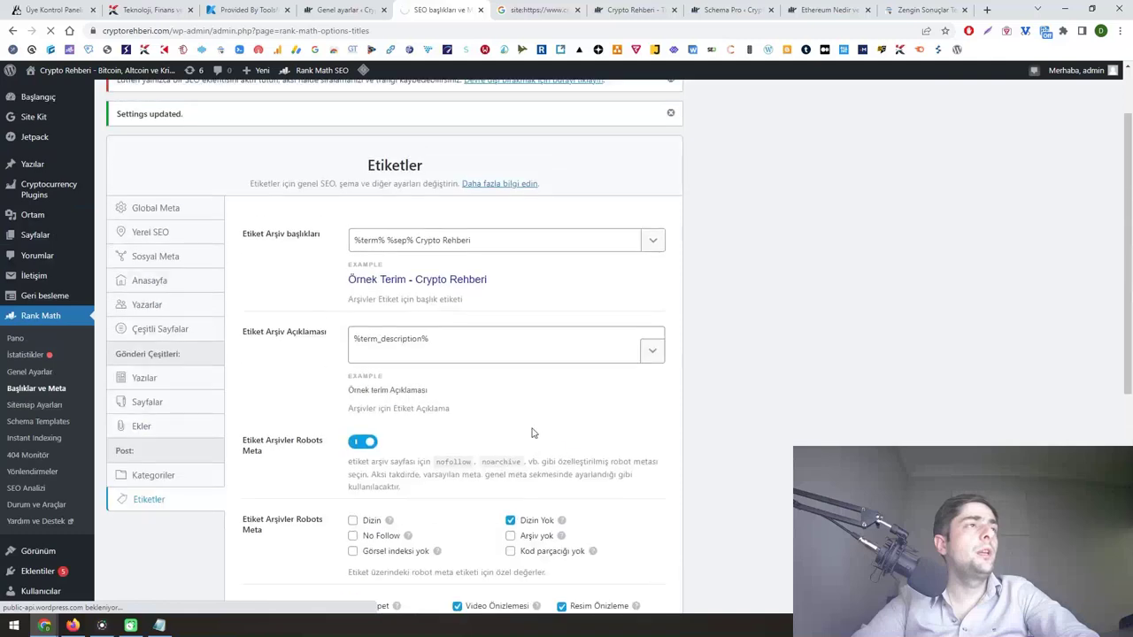
- Set the Yazar Arşiv Başlığı template to "%name% %sep% Crypto Rehberi %page%" and save the author settings
{"action": "scroll", "coordinate": [416, 429], "scroll_direction": "down", "scroll_amount": 1}
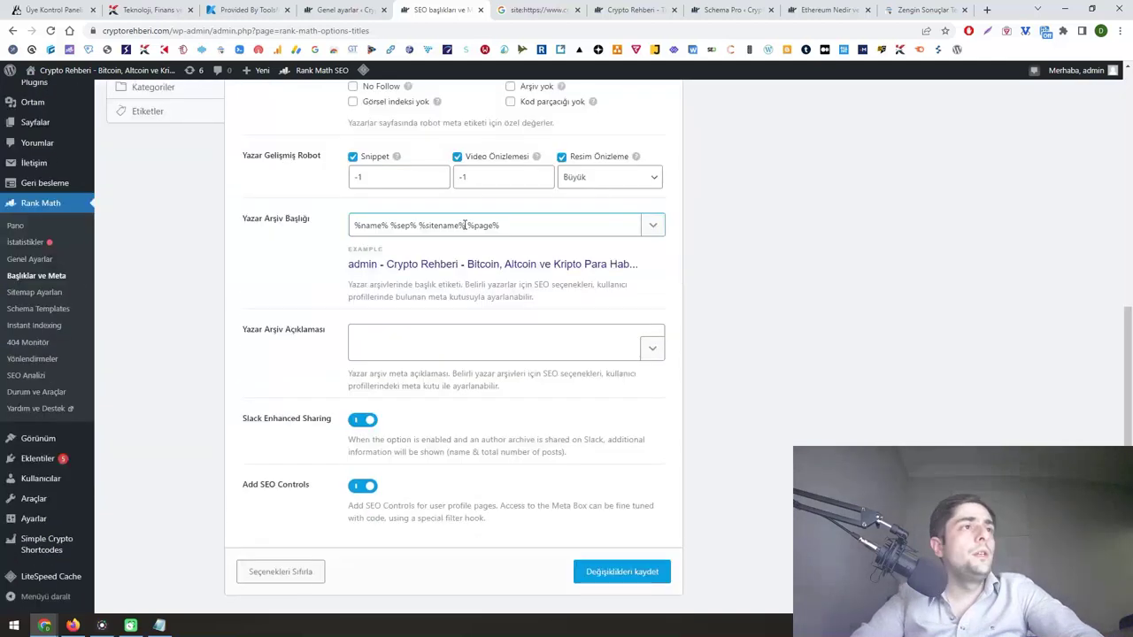
{"action": "left_click_drag", "start_coordinate": [465, 227], "coordinate": [393, 227]}
{"action": "key", "text": "ctrl+v"}
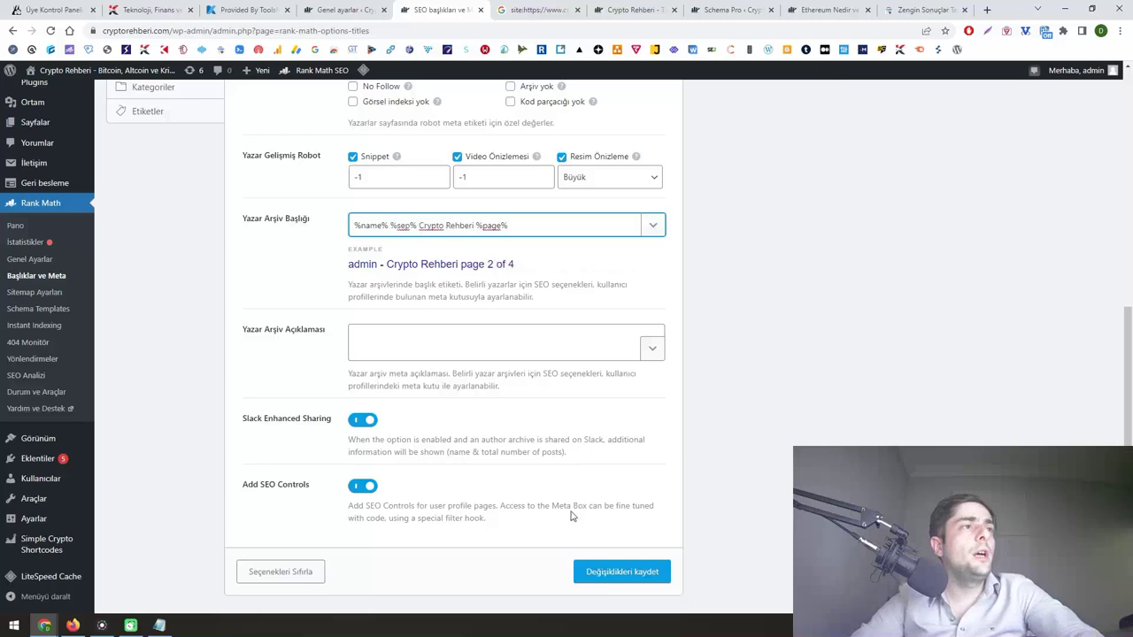
{"action": "left_click", "coordinate": [597, 579]}
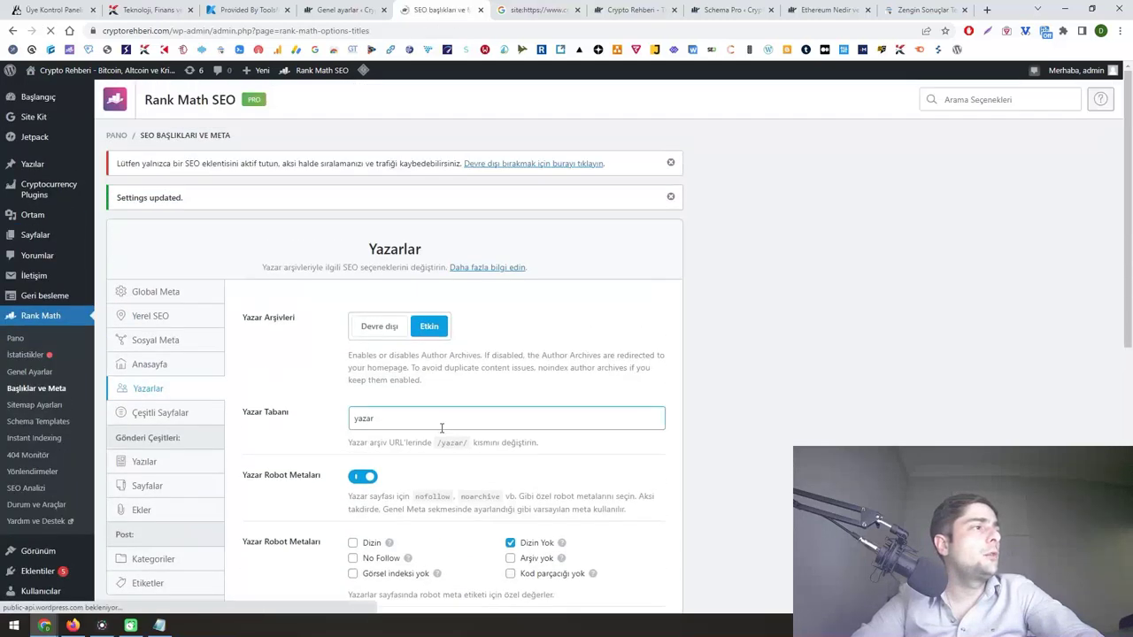
- Replace %sitename% with "Crypto Rehberi" in the 404 Başlık and Arama Sonuçları Başlığı templates of Çeşitli Sayfalar and save
{"action": "left_click", "coordinate": [213, 416]}
{"action": "scroll", "coordinate": [430, 289], "scroll_direction": "down", "scroll_amount": 2}
{"action": "left_click_drag", "start_coordinate": [417, 288], "coordinate": [492, 288]}
{"action": "key", "text": "ctrl+v"}
{"action": "left_click_drag", "start_coordinate": [450, 387], "coordinate": [527, 387]}
{"action": "key", "text": "ctrl+v"}
{"action": "scroll", "coordinate": [534, 405], "scroll_direction": "down", "scroll_amount": 1}
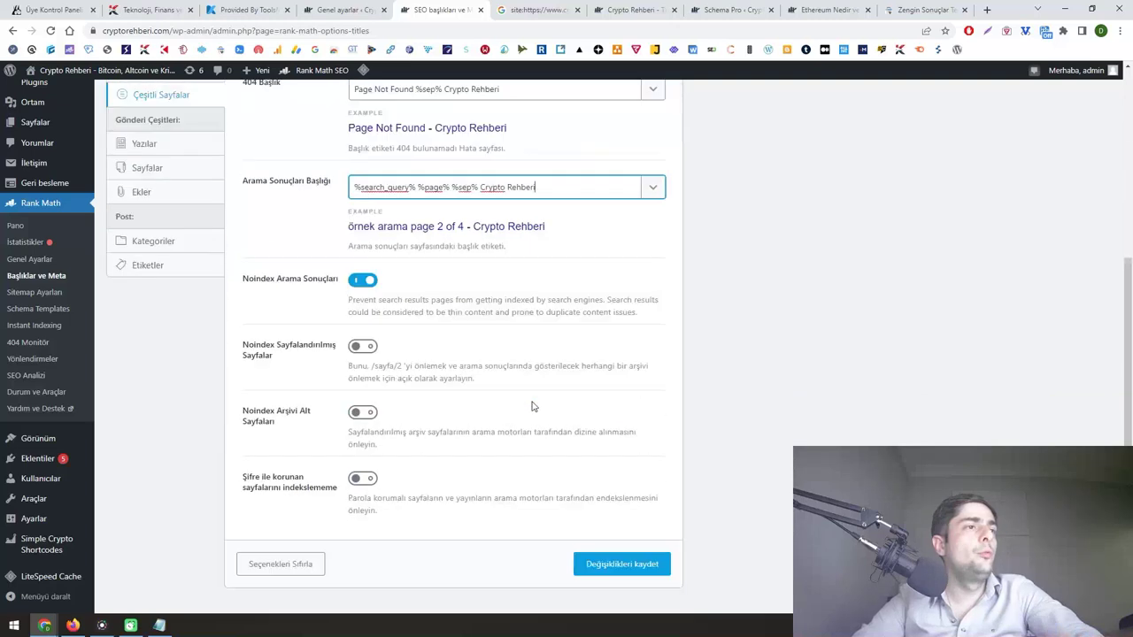
{"action": "scroll", "coordinate": [534, 405], "scroll_direction": "down", "scroll_amount": 2}
{"action": "left_click", "coordinate": [588, 530]}
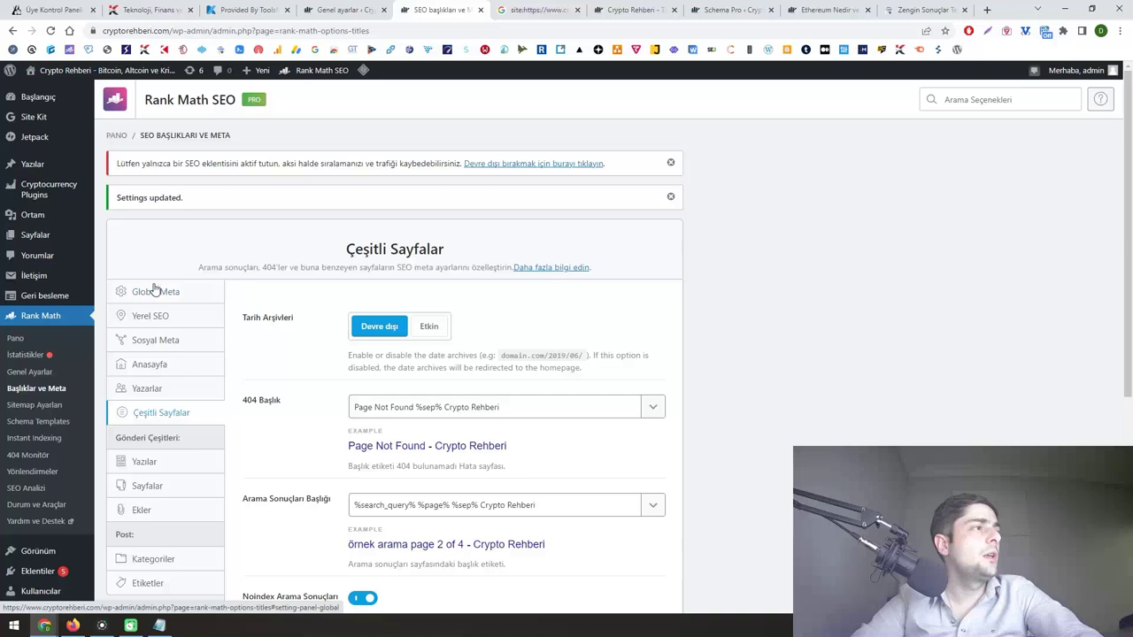
- Examine the Yerel SEO settings in Rank Math and close that browser tab
{"action": "left_click", "coordinate": [150, 315]}
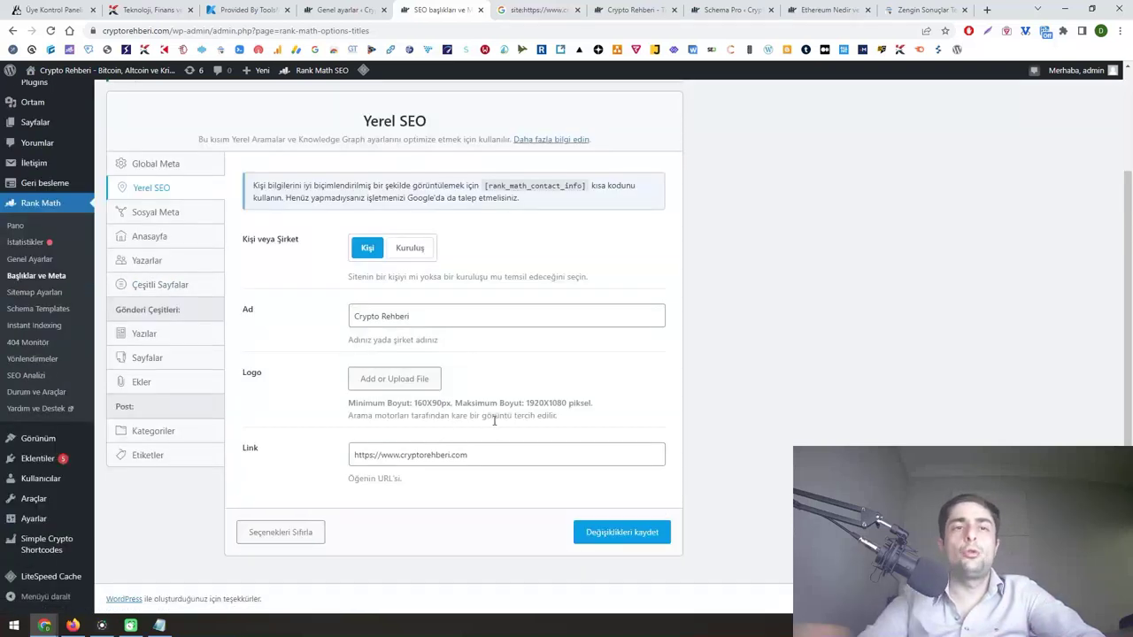
{"action": "key", "text": "ctrl+w"}
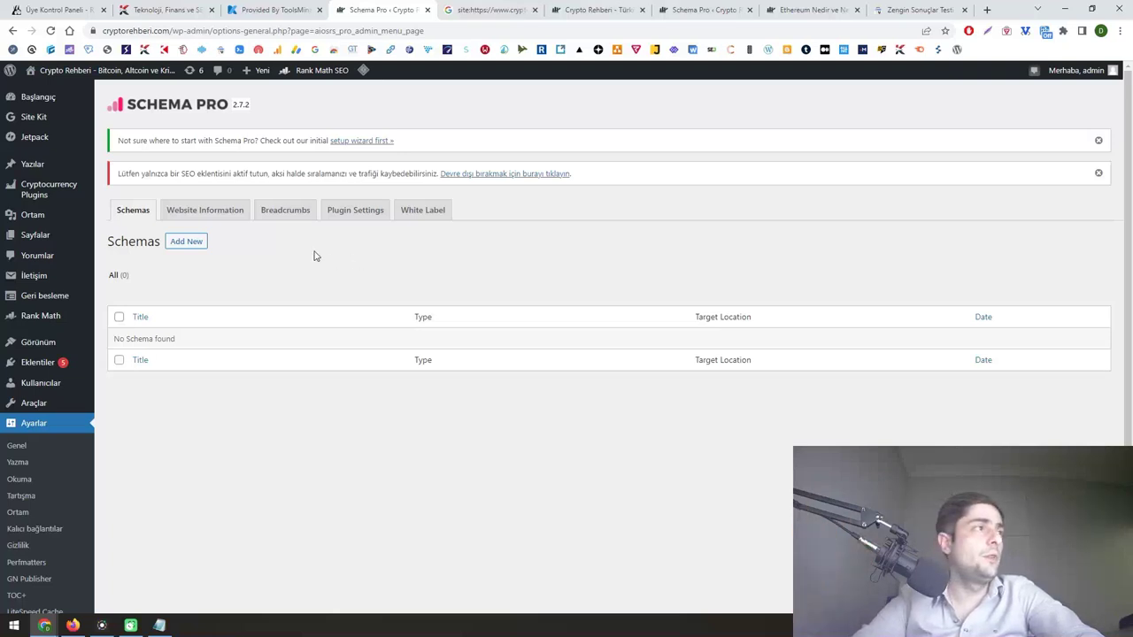
- Create a new Article schema in Schema Pro, enable it on All Sayfalar and complete the setup
{"action": "left_click", "coordinate": [200, 245]}
{"action": "left_click", "coordinate": [758, 516]}
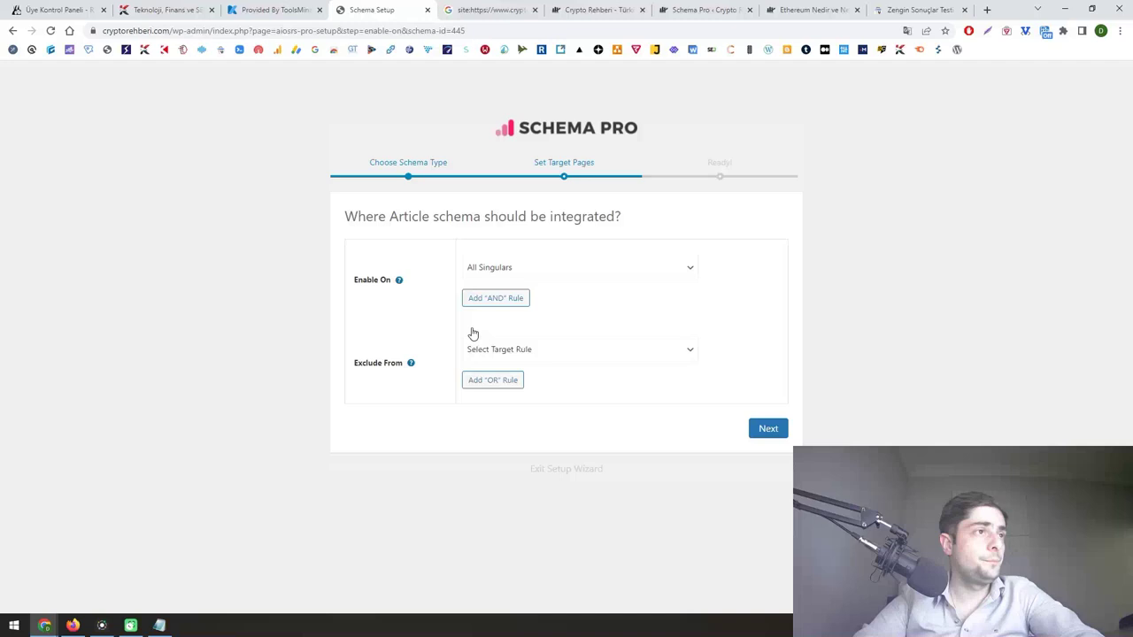
{"action": "left_click", "coordinate": [539, 262]}
{"action": "left_click", "coordinate": [519, 370]}
{"action": "left_click", "coordinate": [761, 429]}
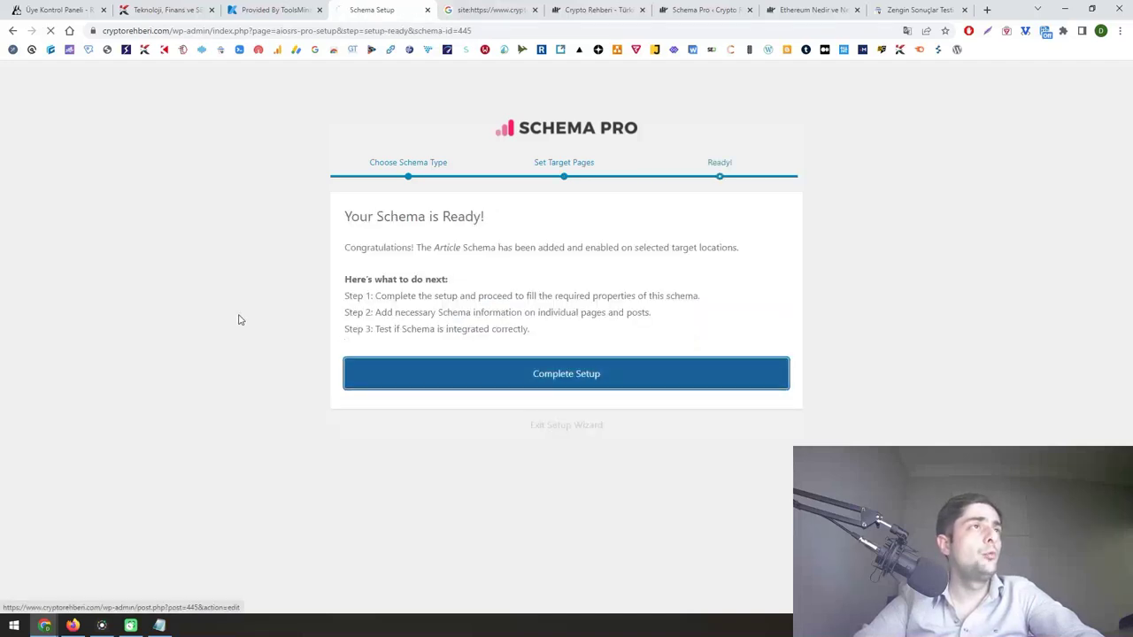
- Set the Article schema's Image field to Logo and update the schema
{"action": "scroll", "coordinate": [278, 315], "scroll_direction": "down", "scroll_amount": 5}
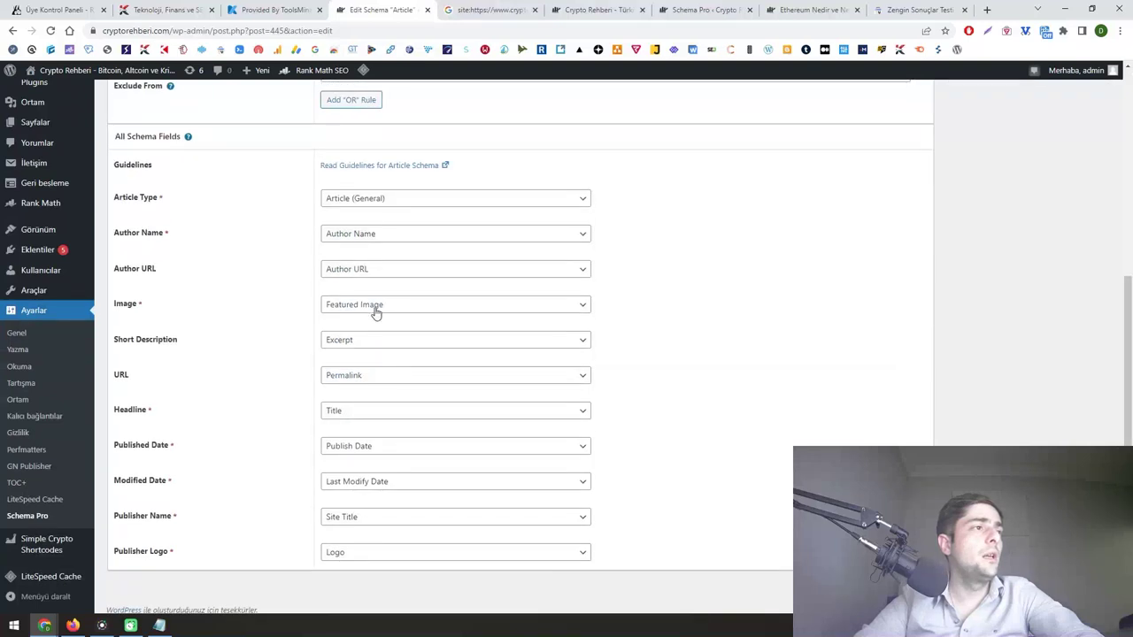
{"action": "left_click", "coordinate": [377, 310]}
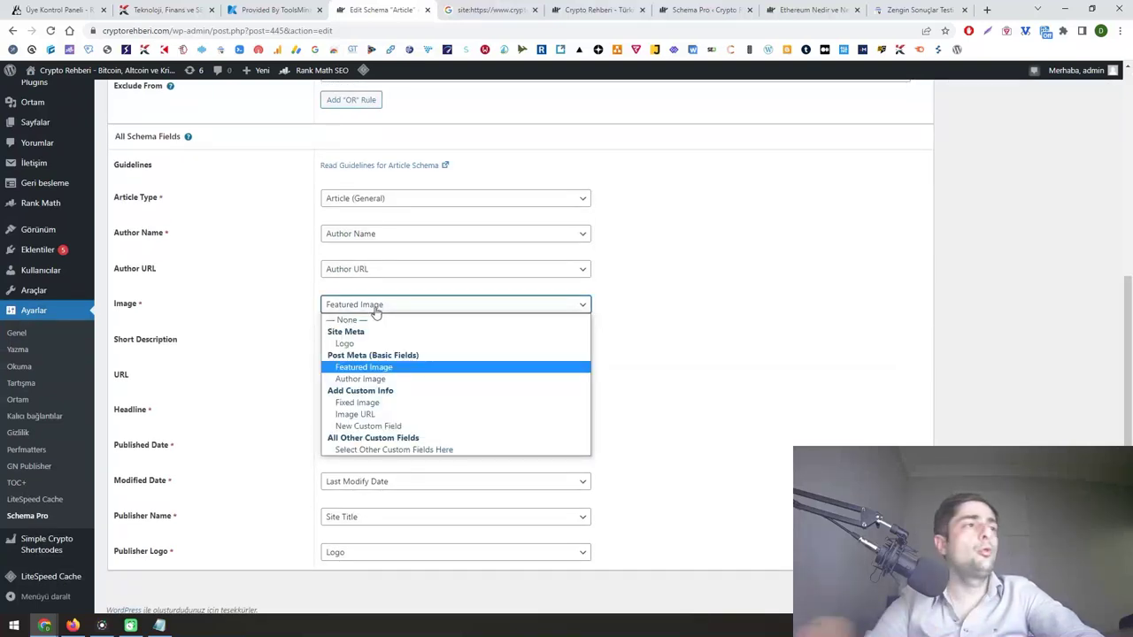
{"action": "left_click", "coordinate": [365, 344]}
{"action": "scroll", "coordinate": [742, 345], "scroll_direction": "up", "scroll_amount": 5}
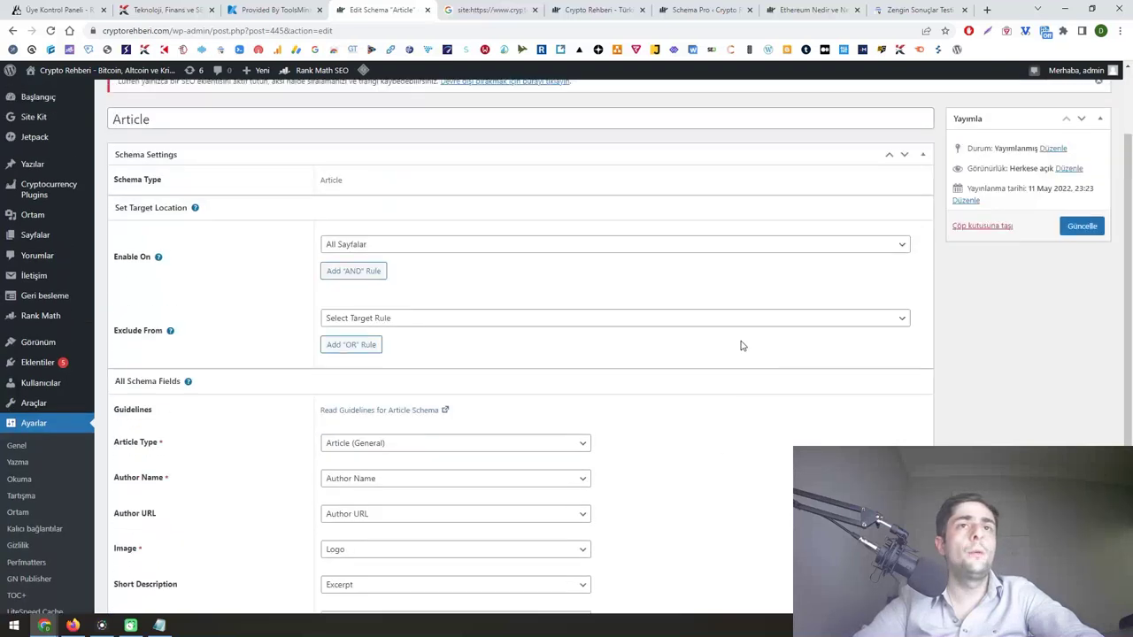
{"action": "left_click", "coordinate": [1083, 334]}
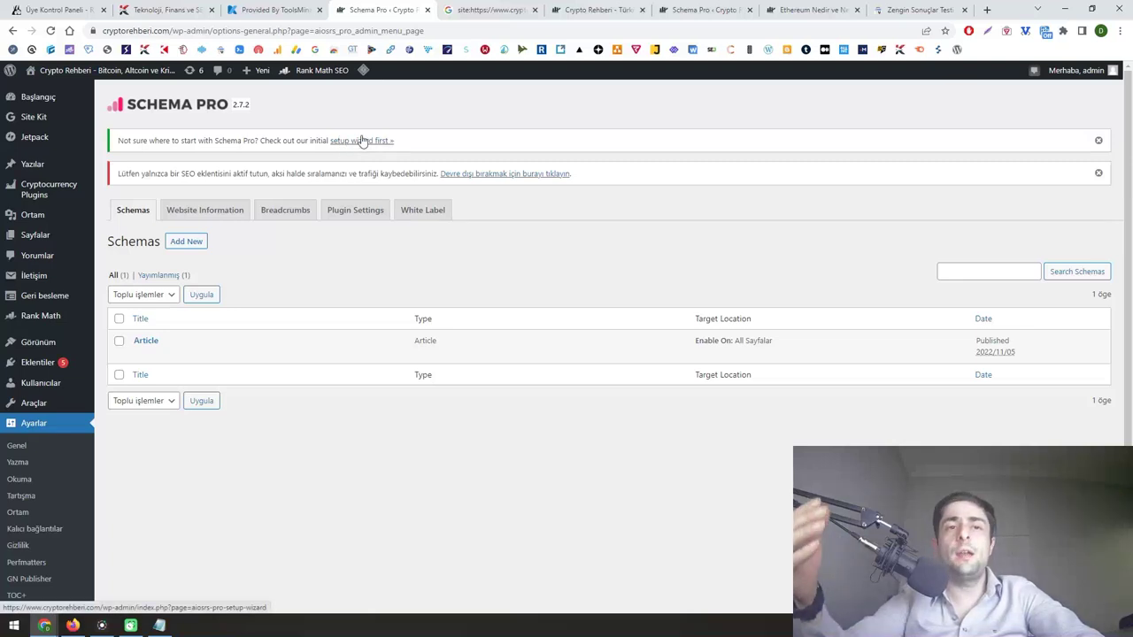
- Start the Schema Pro setup wizard and set This Website Represents to Community Blog/News Website
{"action": "left_click", "coordinate": [362, 141]}
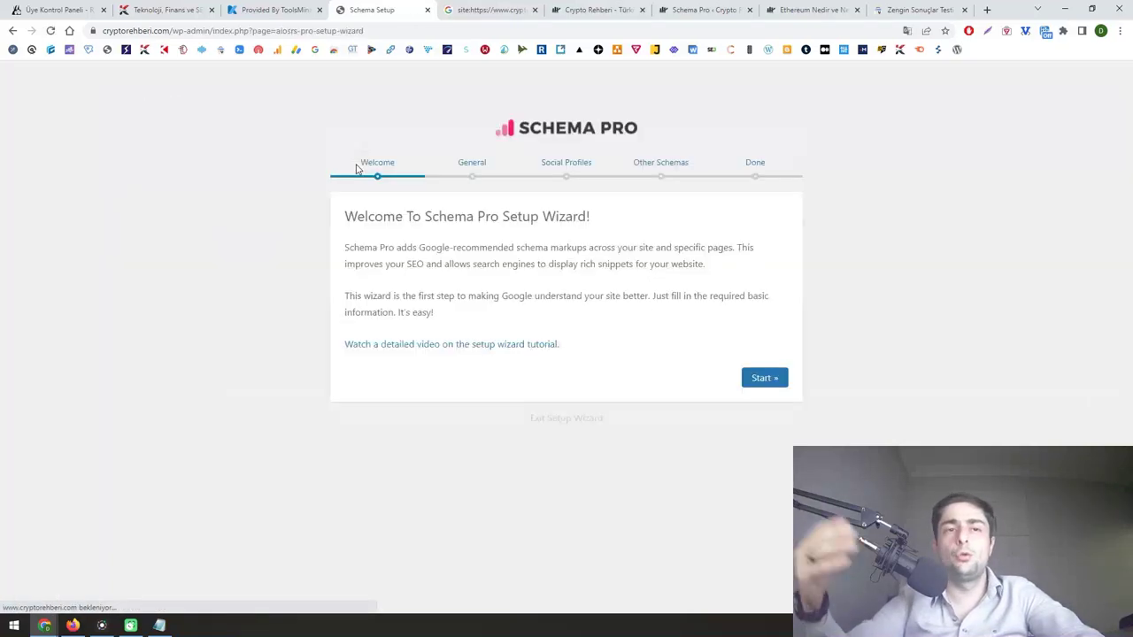
{"action": "left_click", "coordinate": [768, 377]}
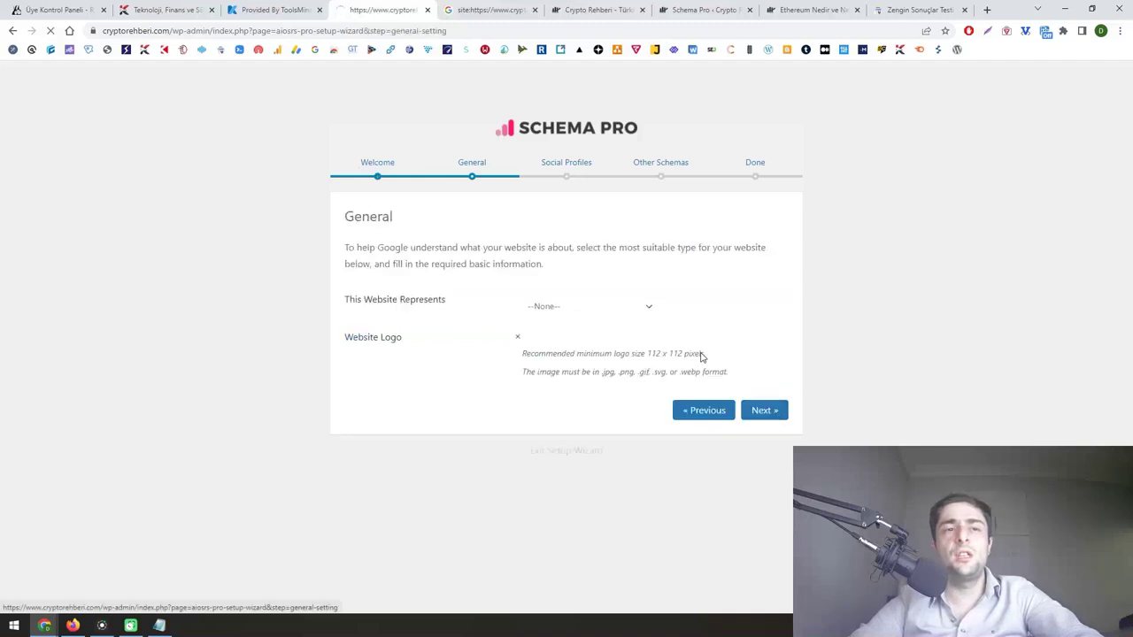
{"action": "left_click", "coordinate": [622, 316]}
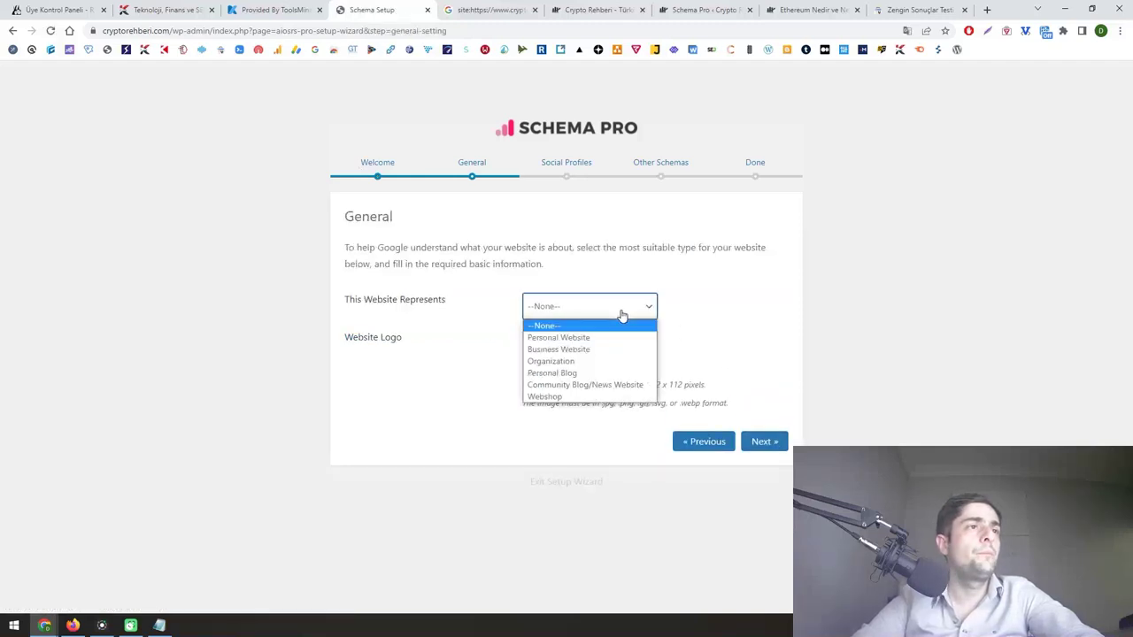
{"action": "left_click", "coordinate": [608, 384]}
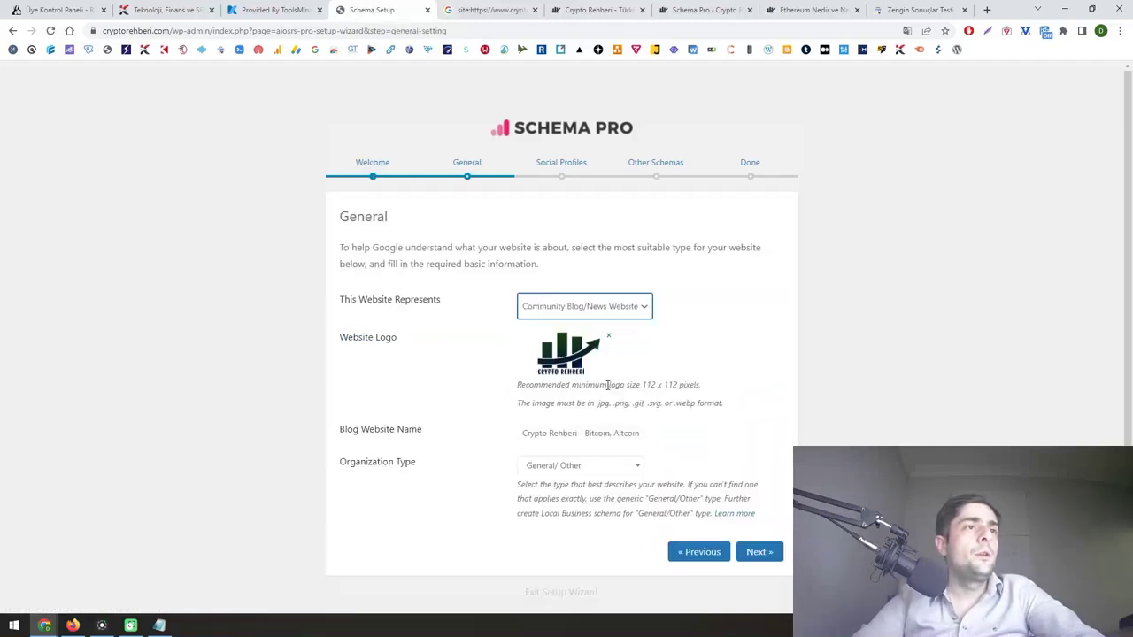
{"action": "left_click", "coordinate": [605, 310]}
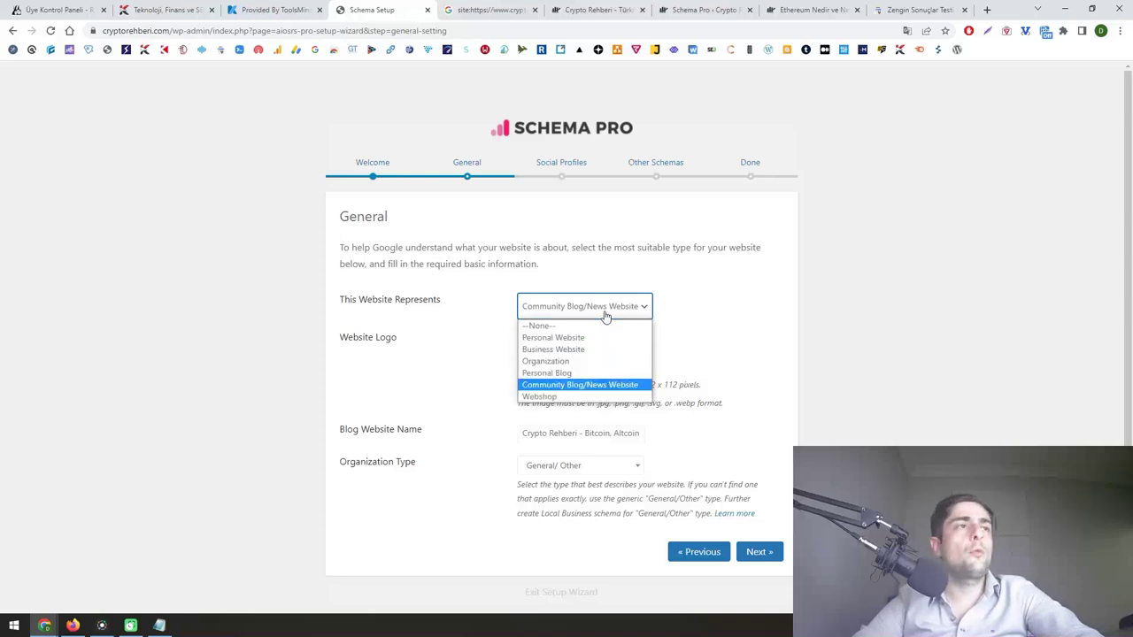
{"action": "left_click", "coordinate": [580, 384]}
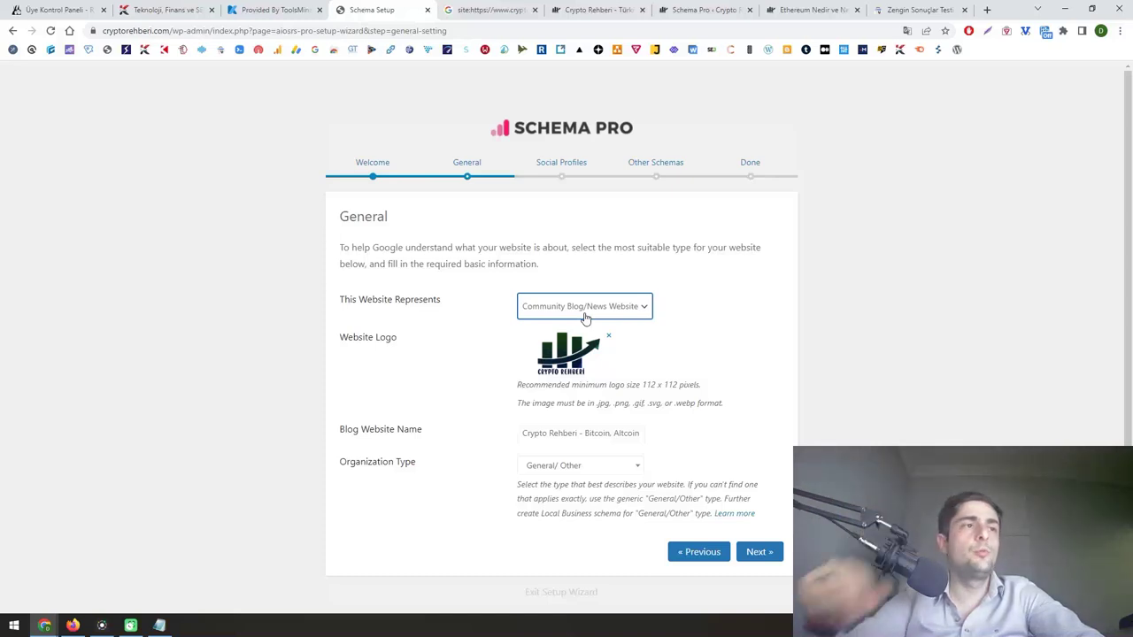
- Set the Blog Website Name to "Crypto Rehberi" and the Organization Type to News Media Organization
{"action": "left_click", "coordinate": [581, 433]}
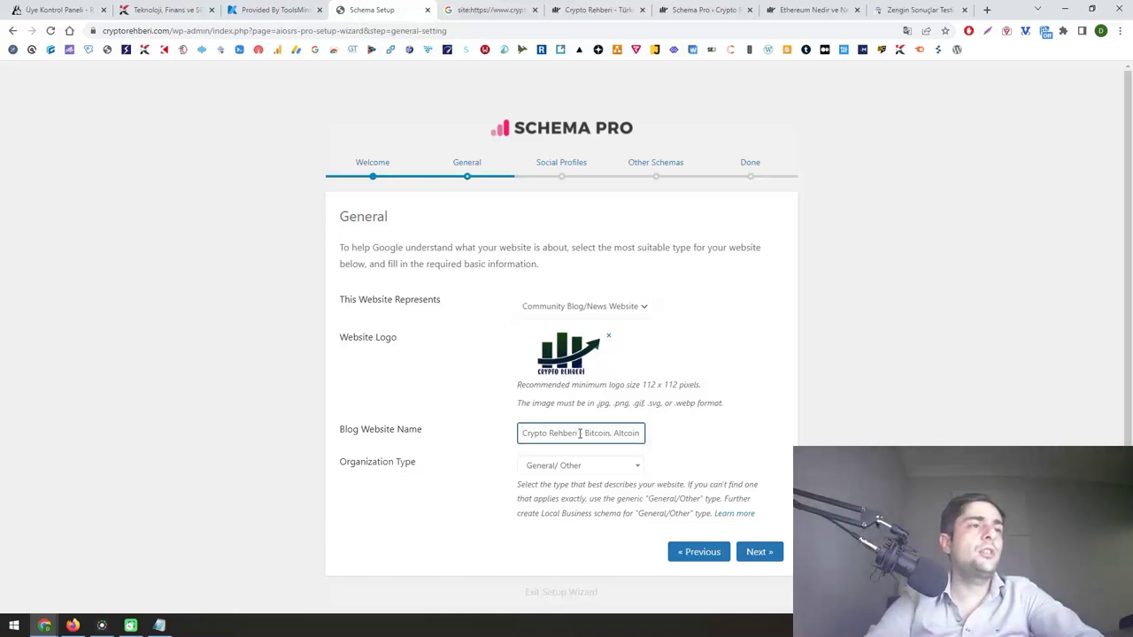
{"action": "type", "text": "Crypto Rehberi"}
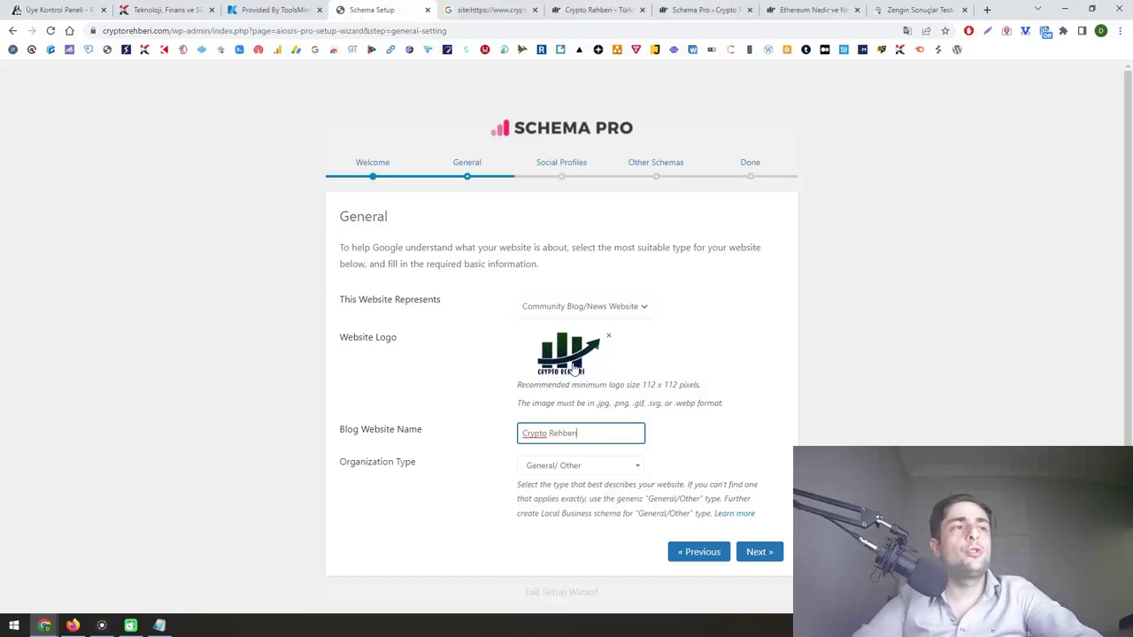
{"action": "scroll", "coordinate": [573, 368], "scroll_direction": "down", "scroll_amount": 1}
{"action": "left_click", "coordinate": [577, 424]}
{"action": "scroll", "coordinate": [566, 504], "scroll_direction": "down", "scroll_amount": 5}
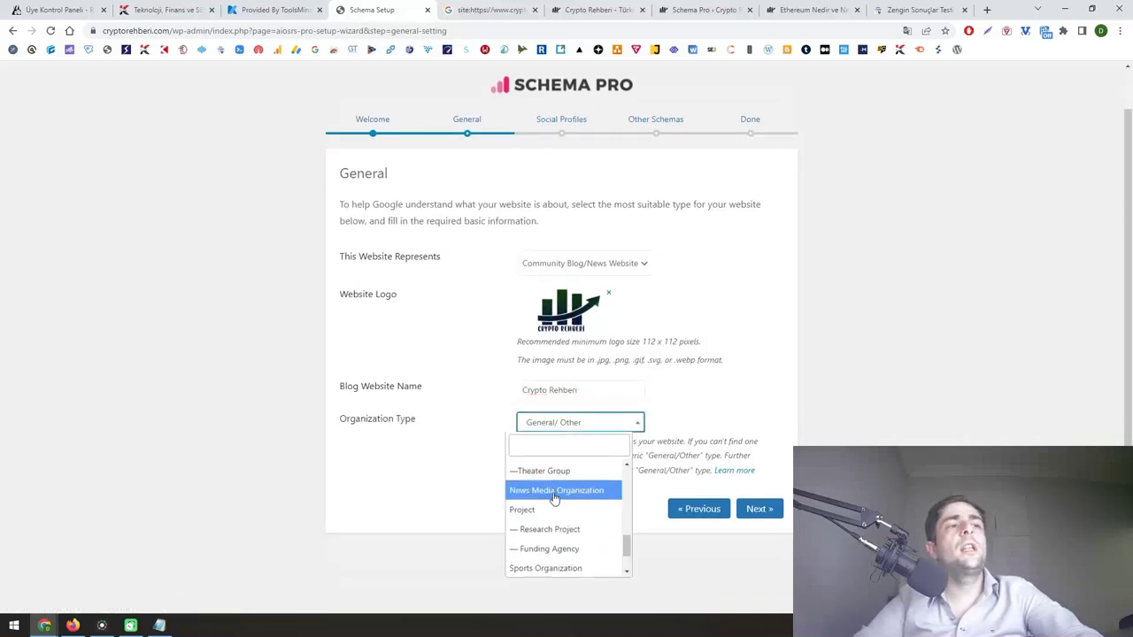
{"action": "left_click", "coordinate": [554, 495]}
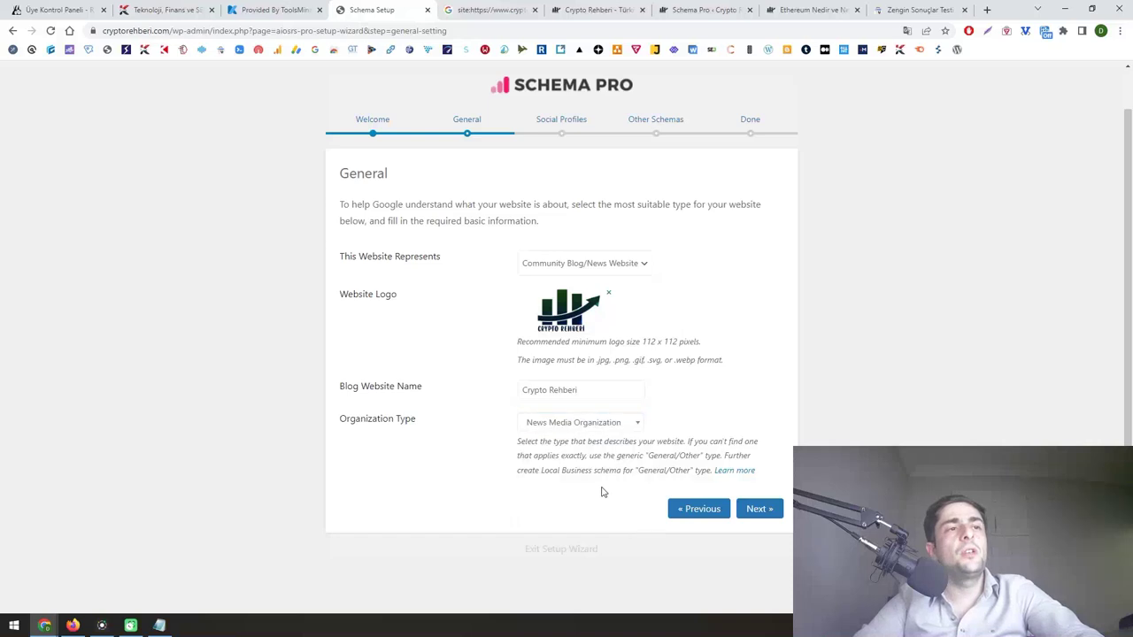
- Change the Organization Type to General/Other and continue to the wizard's next page
{"action": "left_click", "coordinate": [580, 424]}
{"action": "scroll", "coordinate": [569, 478], "scroll_direction": "up", "scroll_amount": 5}
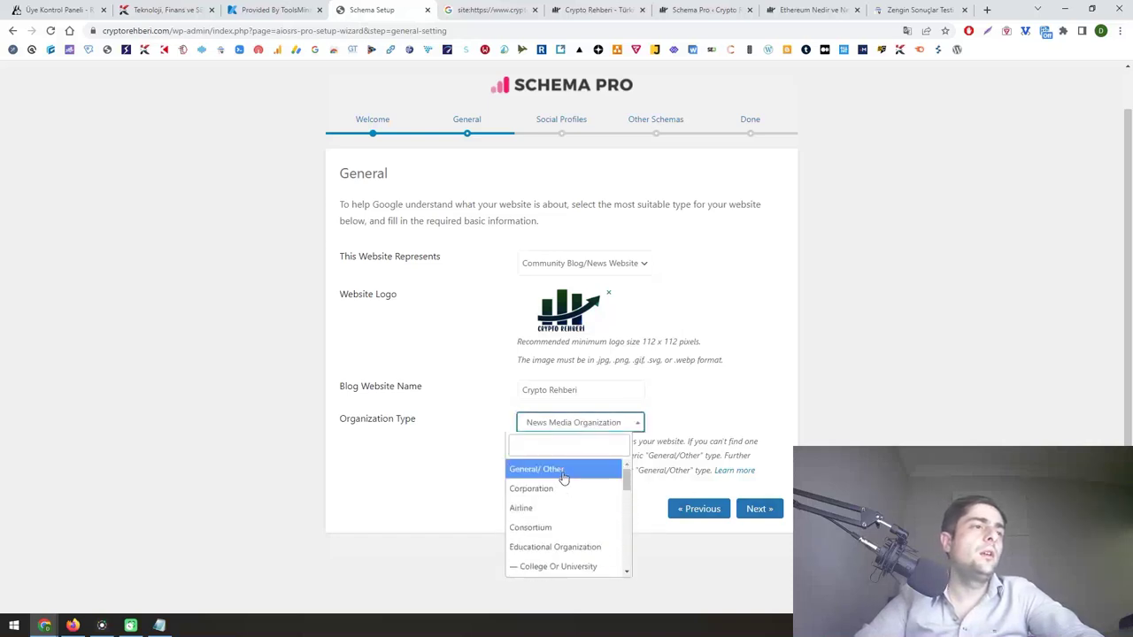
{"action": "left_click", "coordinate": [569, 469]}
{"action": "left_click", "coordinate": [763, 510]}
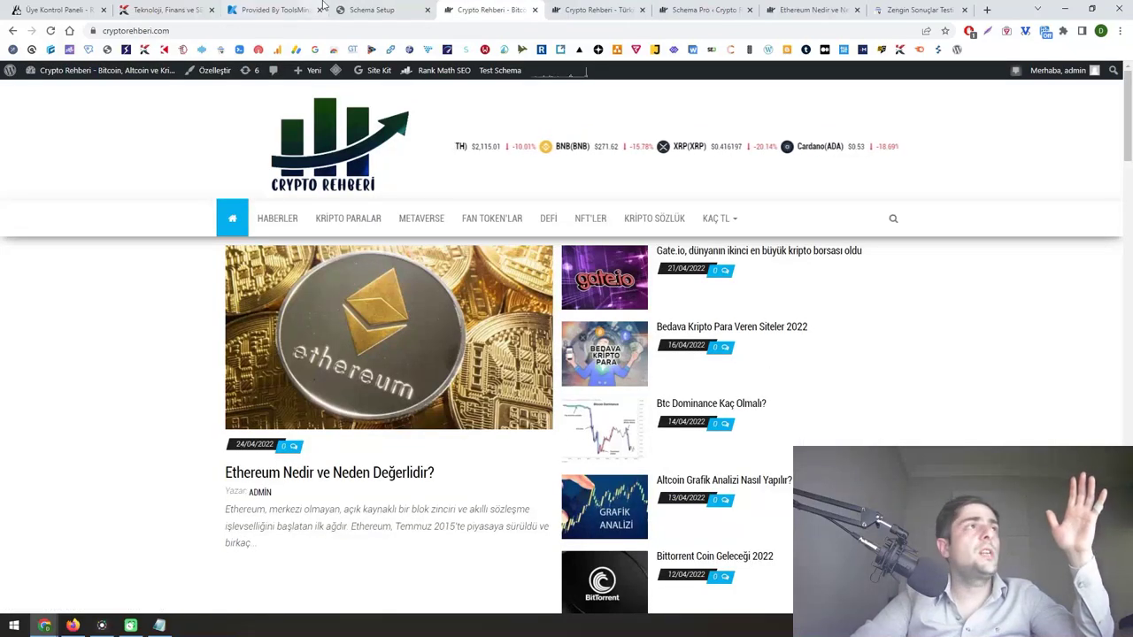
- Skip the social profiles, then set the About page to Hakkımızda, the Contact page to İletişim and the SiteLinks menu to Üst Menü
{"action": "left_click", "coordinate": [363, 10]}
{"action": "left_click", "coordinate": [757, 472]}
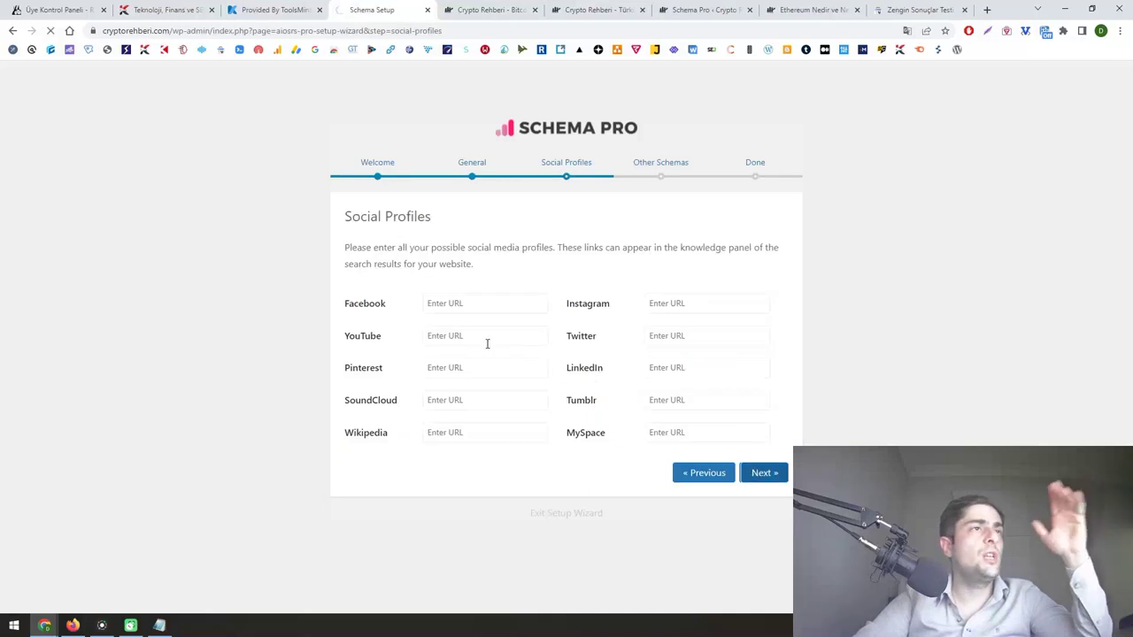
{"action": "scroll", "coordinate": [486, 349], "scroll_direction": "down", "scroll_amount": 1}
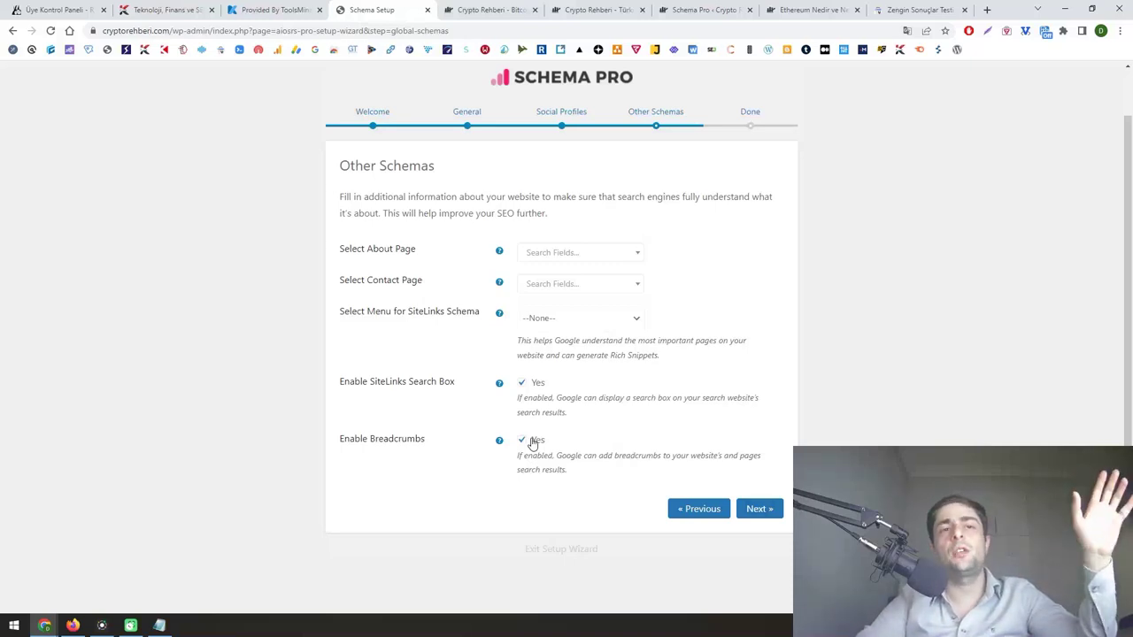
{"action": "left_click", "coordinate": [558, 317]}
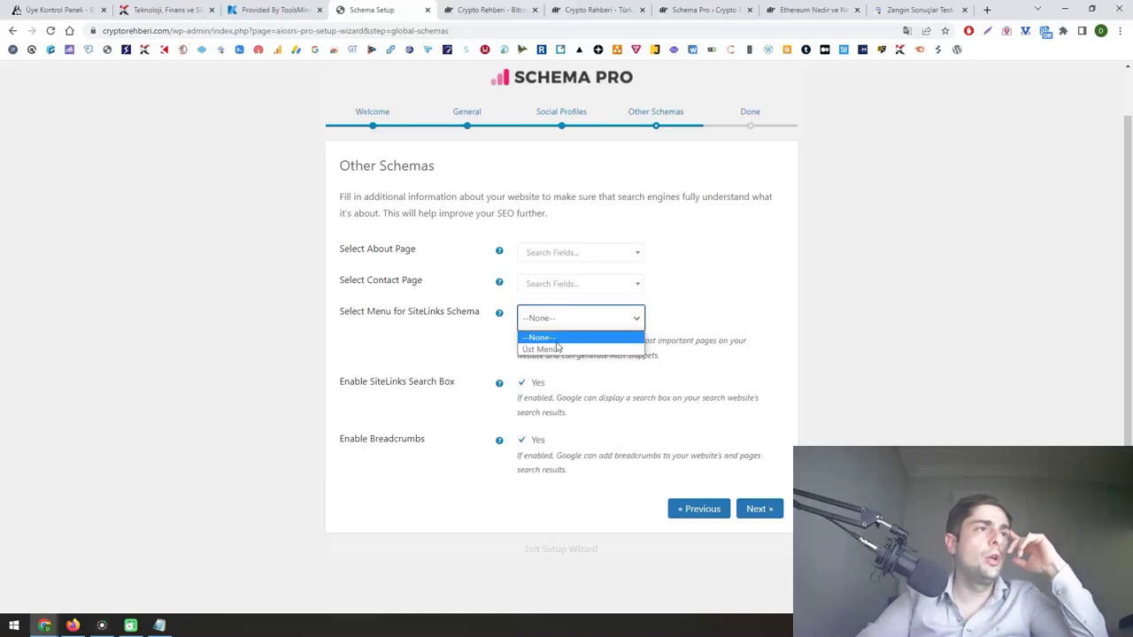
{"action": "left_click", "coordinate": [543, 346]}
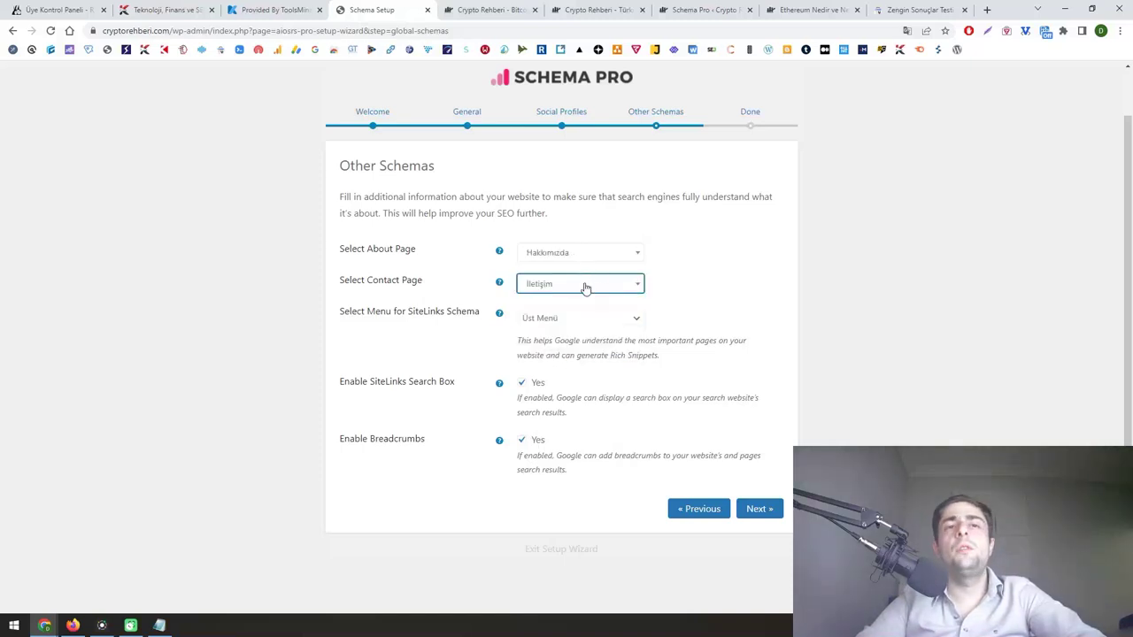
- Open the WordPress Menüler page in a separate tab and examine the items of Üst Menü
{"action": "left_click", "coordinate": [469, 9]}
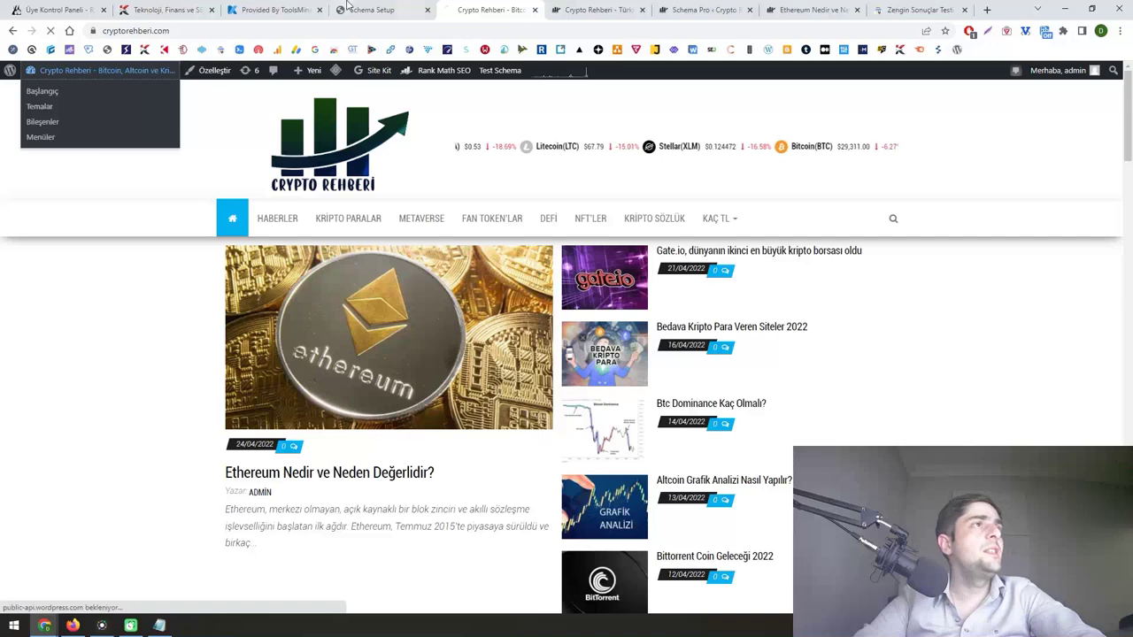
{"action": "left_click", "coordinate": [347, 9]}
{"action": "left_click_drag", "start_coordinate": [485, 4], "coordinate": [380, 9]}
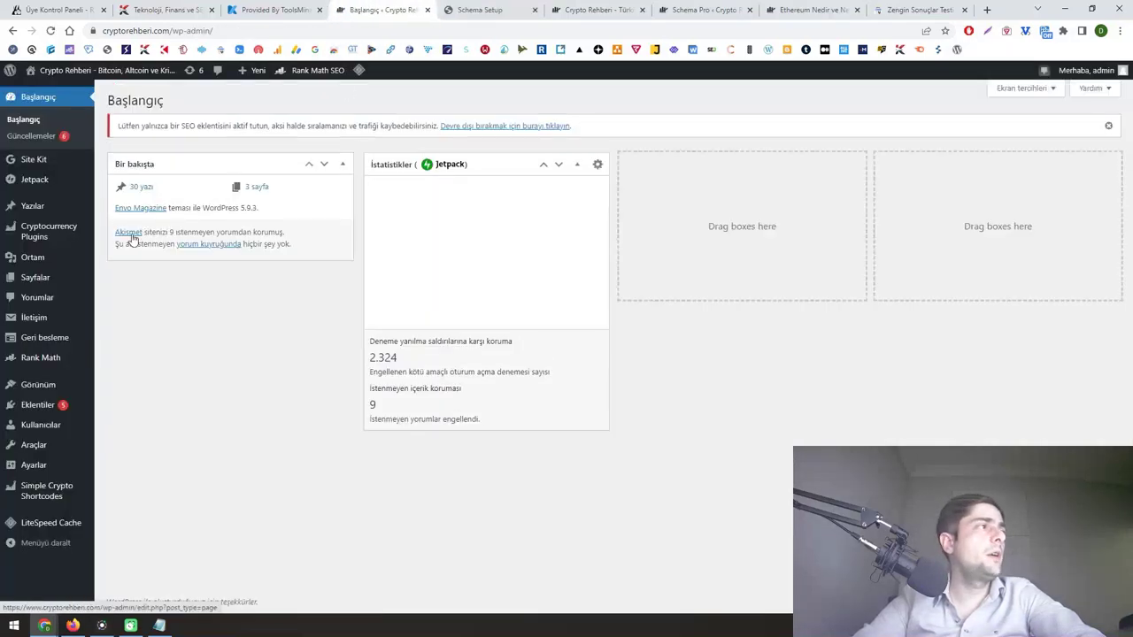
{"action": "left_click", "coordinate": [133, 370]}
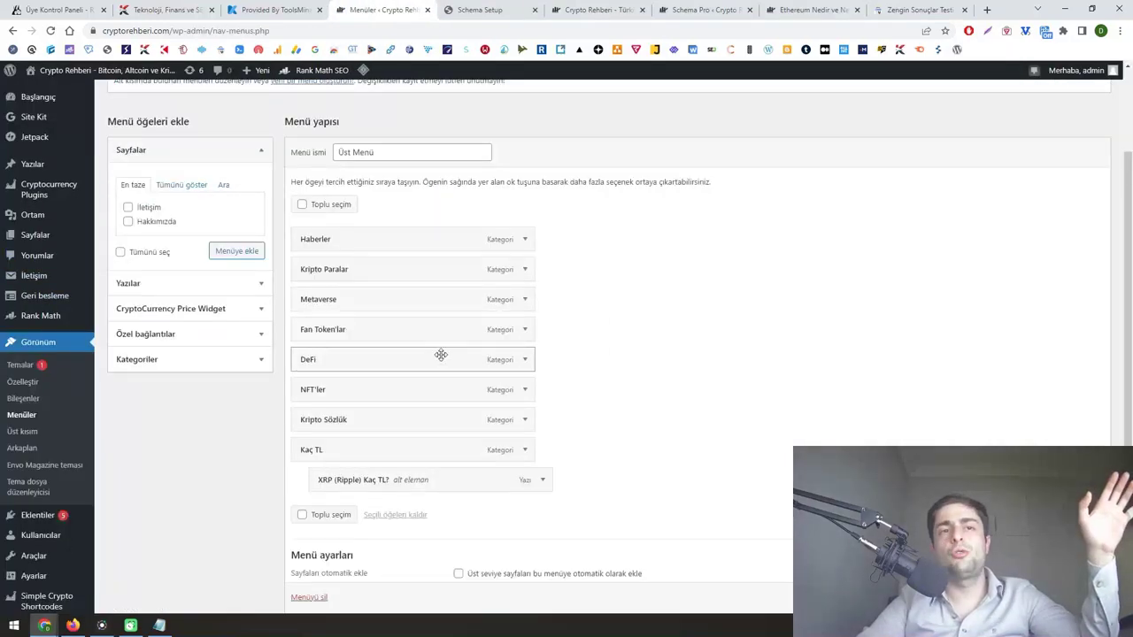
- Return to the setup wizard, keep Üst Menü for the SiteLinks schema, finish the wizard and start adding a new schema
{"action": "left_click", "coordinate": [481, 8]}
{"action": "left_click", "coordinate": [578, 318]}
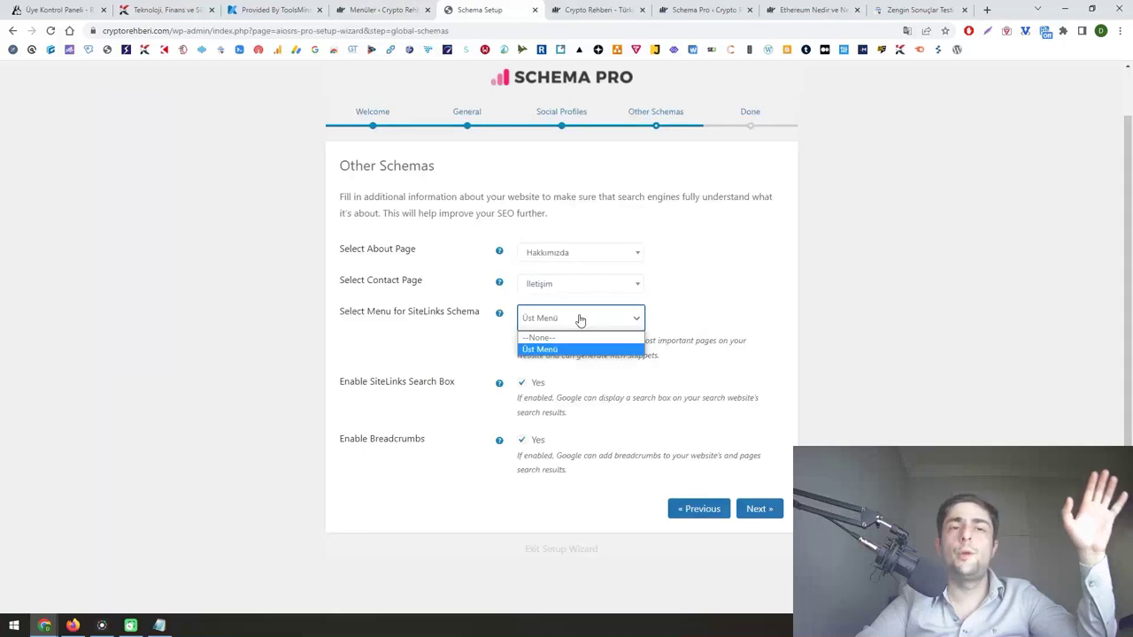
{"action": "left_click", "coordinate": [579, 318]}
{"action": "left_click", "coordinate": [748, 509]}
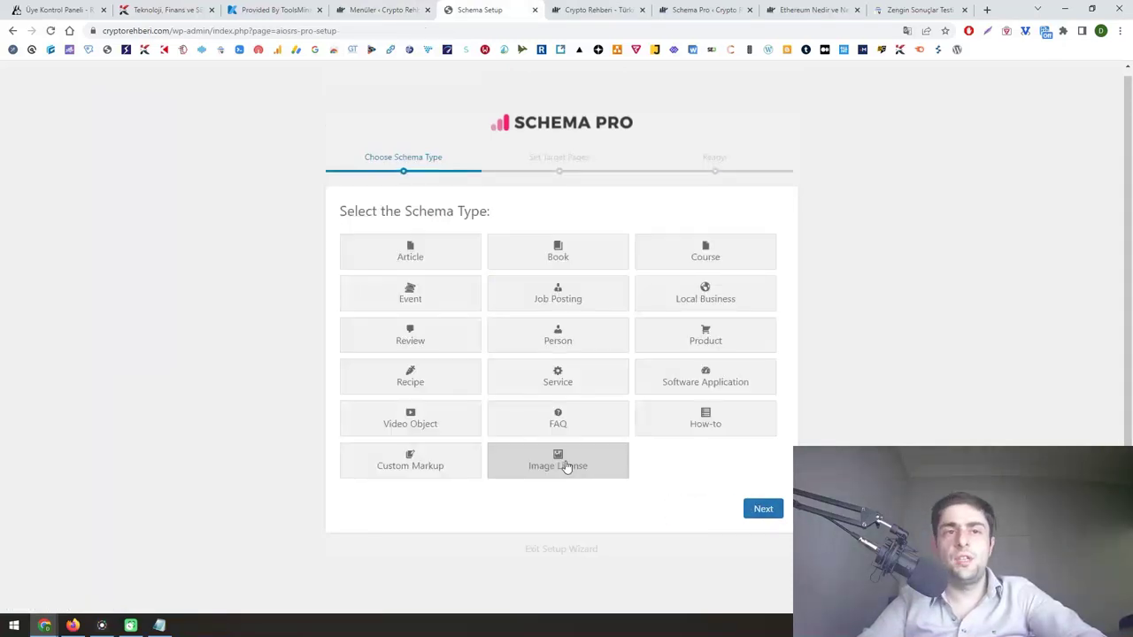
{"action": "left_click", "coordinate": [173, 9]}
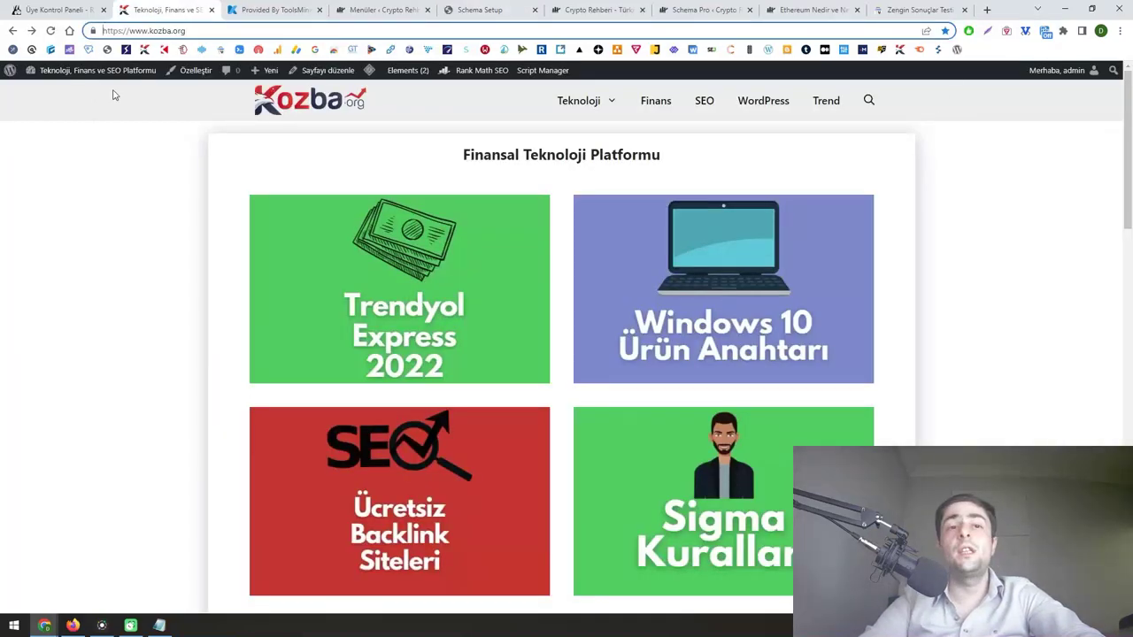
{"action": "type", "text": "site:"}
{"action": "key", "text": "Return"}
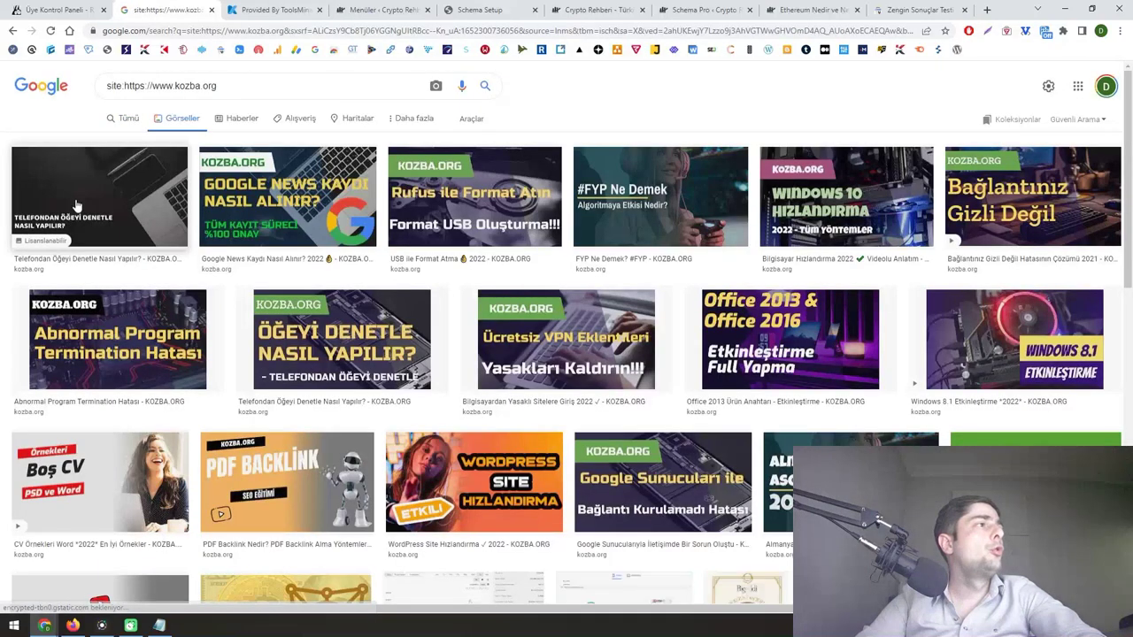
{"action": "left_click", "coordinate": [78, 215]}
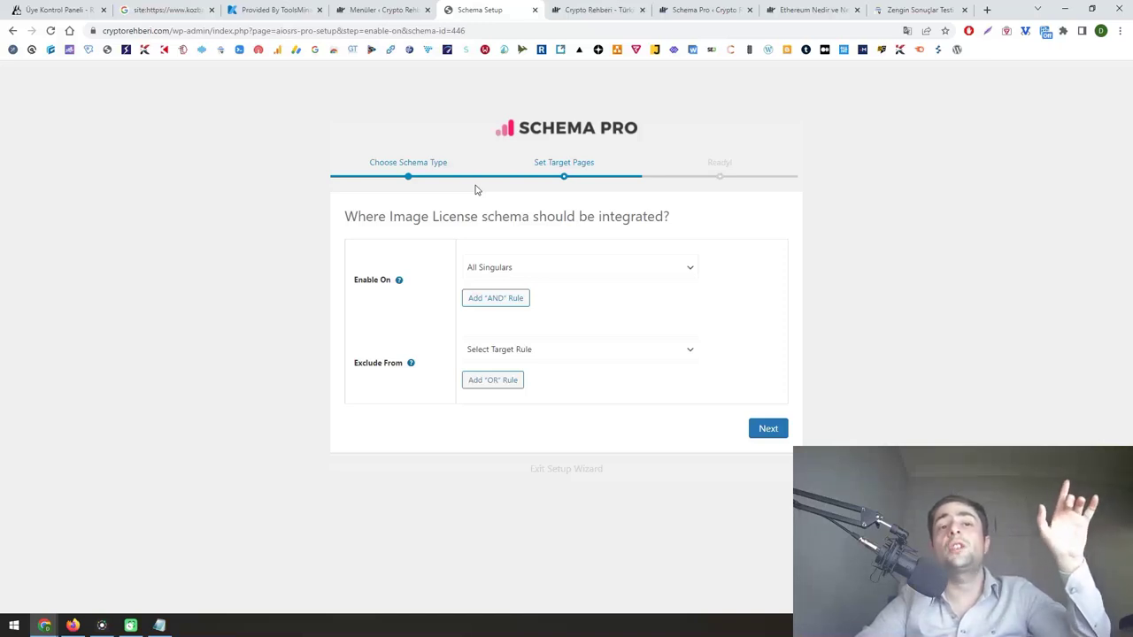
- Enable the Image License schema on All Yazılar, complete its setup and open the schema for editing
{"action": "left_click", "coordinate": [551, 269]}
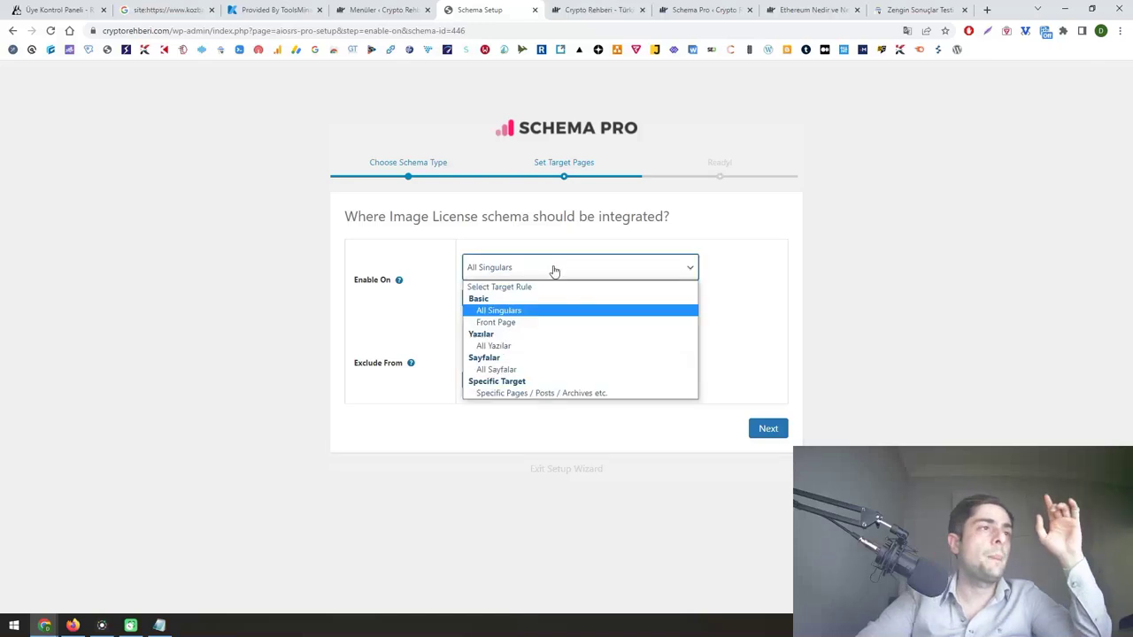
{"action": "left_click", "coordinate": [505, 349]}
{"action": "left_click", "coordinate": [755, 428]}
{"action": "left_click", "coordinate": [554, 374]}
- Open the Gizlilik Politikası and İletişim pages for editing in new tabs from the WordPress page list
{"action": "left_click", "coordinate": [364, 9]}
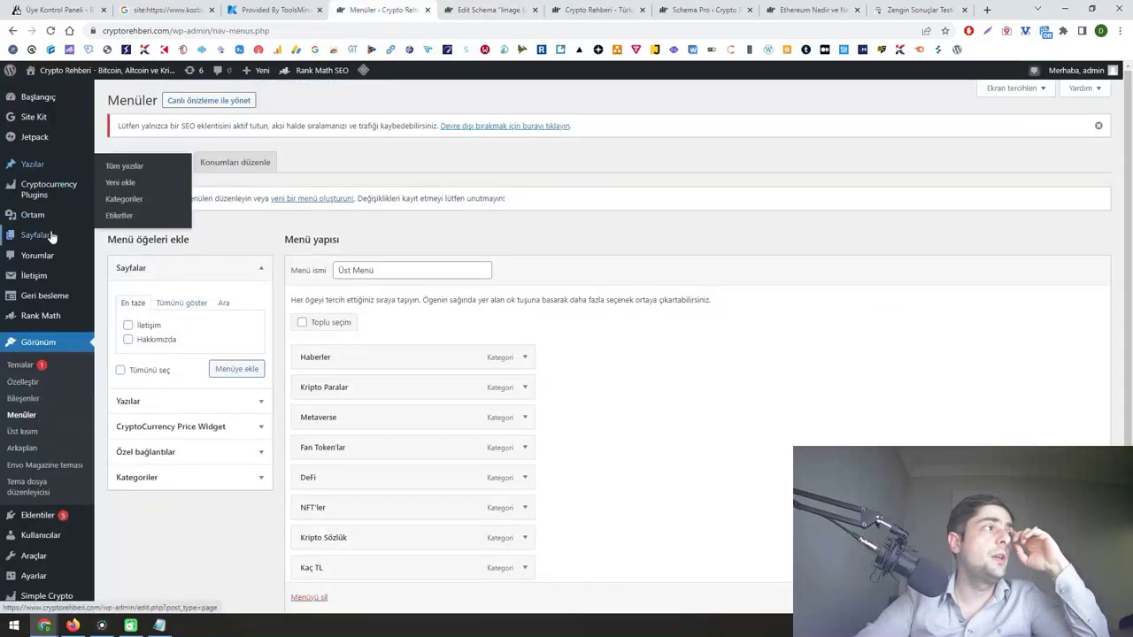
{"action": "left_click", "coordinate": [133, 239]}
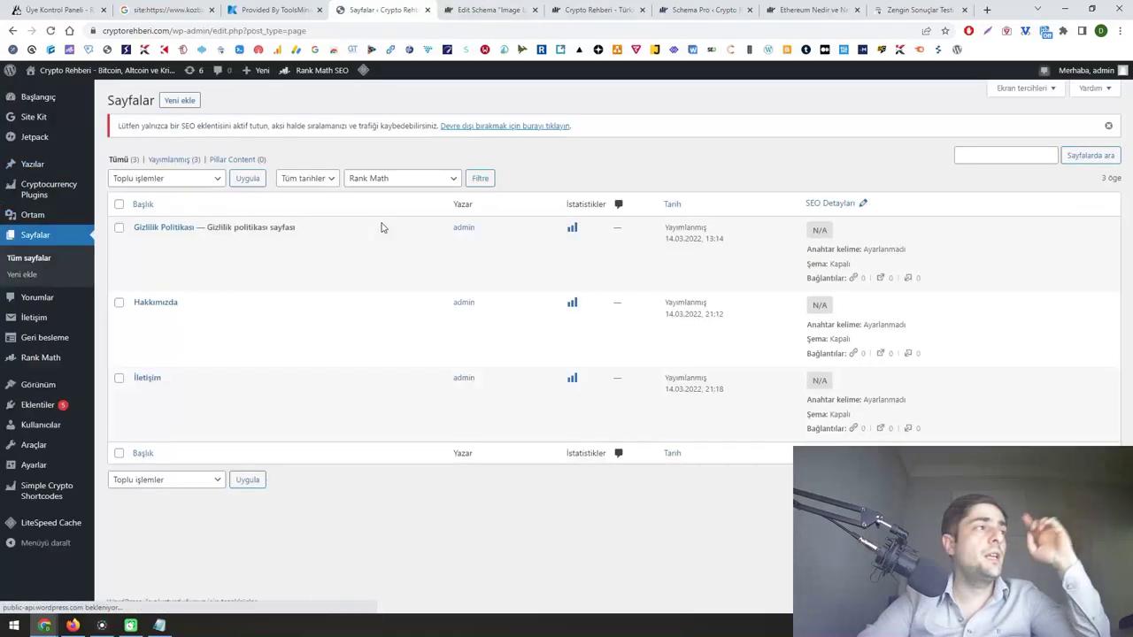
{"action": "middle_click", "coordinate": [147, 242]}
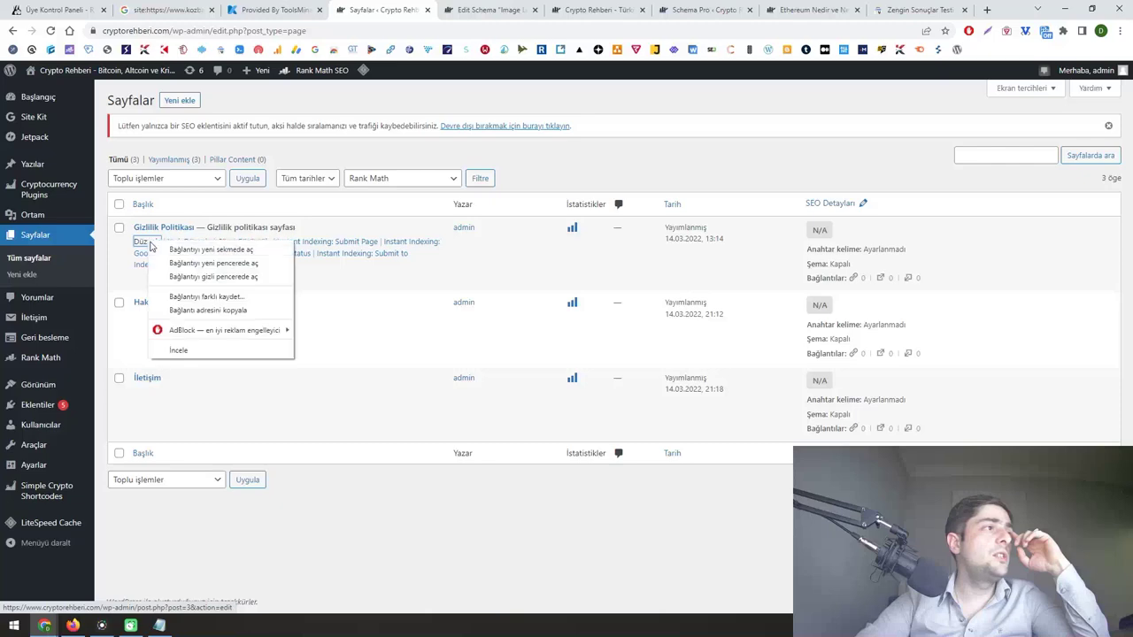
{"action": "right_click", "coordinate": [140, 389]}
{"action": "left_click", "coordinate": [177, 397]}
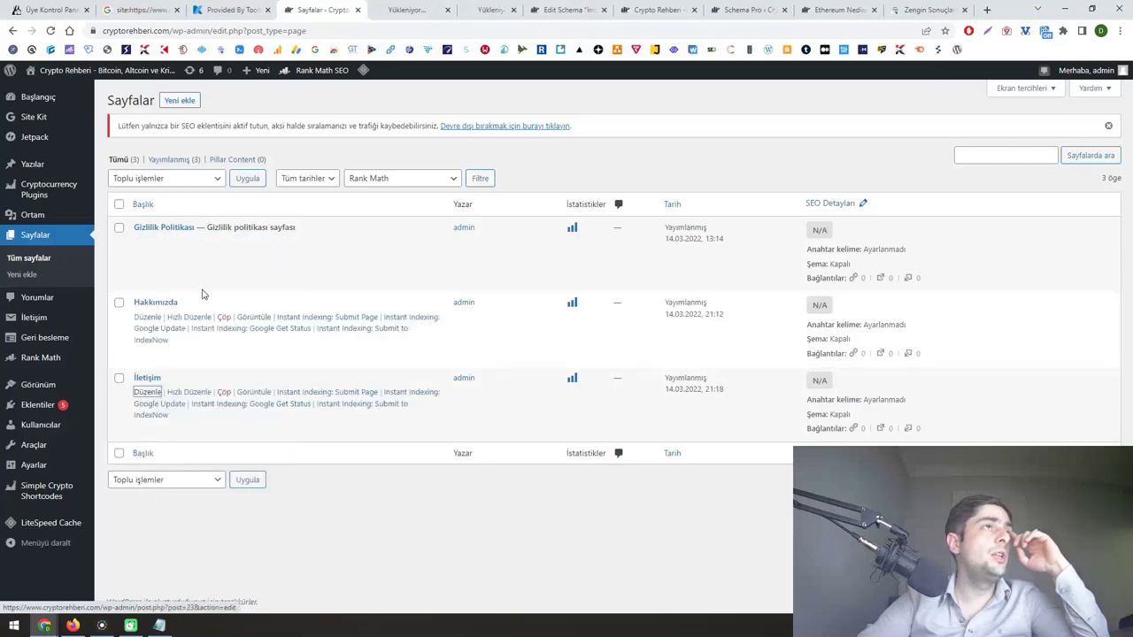
- Preview the Gizlilik Politikası page in a new tab, dismissing the block editor welcome guide, and go to the İletişim page's tab
{"action": "left_click", "coordinate": [389, 10]}
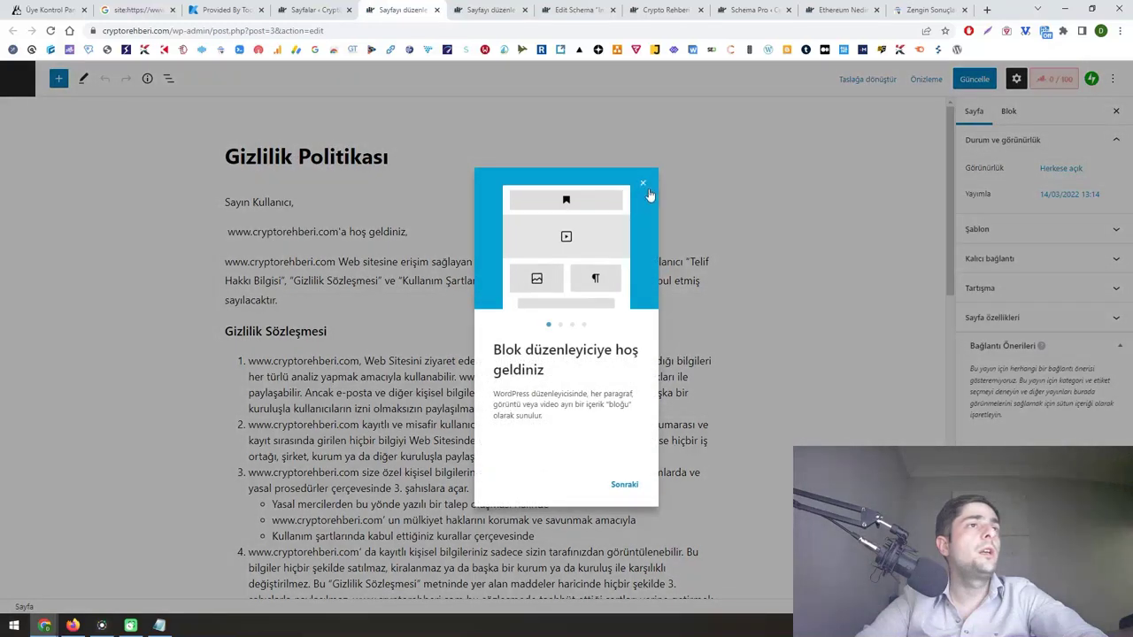
{"action": "left_click", "coordinate": [645, 183]}
{"action": "left_click", "coordinate": [936, 80]}
{"action": "left_click", "coordinate": [869, 187]}
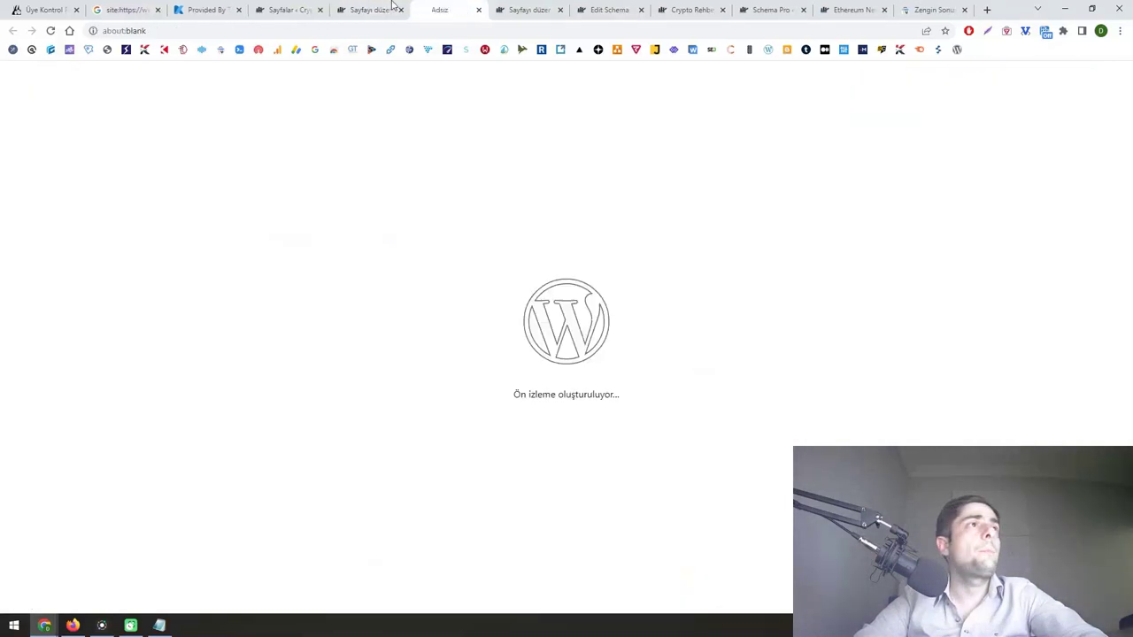
{"action": "left_click", "coordinate": [538, 9]}
{"action": "scroll", "coordinate": [493, 427], "scroll_direction": "down", "scroll_amount": 2}
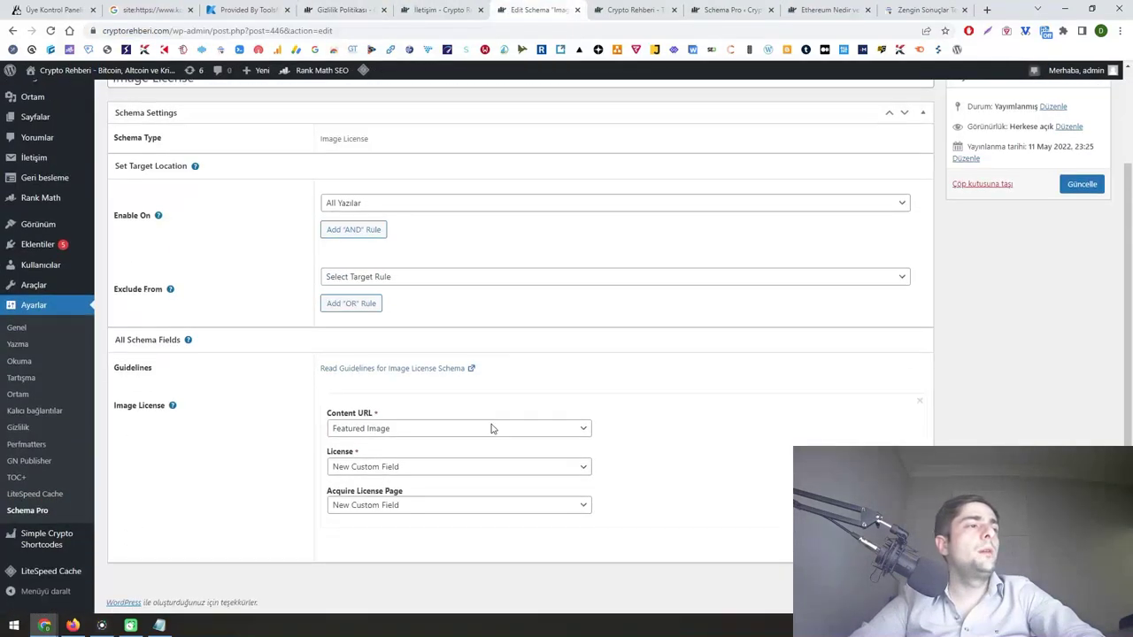
{"action": "left_click", "coordinate": [355, 457]}
{"action": "left_click", "coordinate": [358, 428]}
{"action": "left_click", "coordinate": [366, 504]}
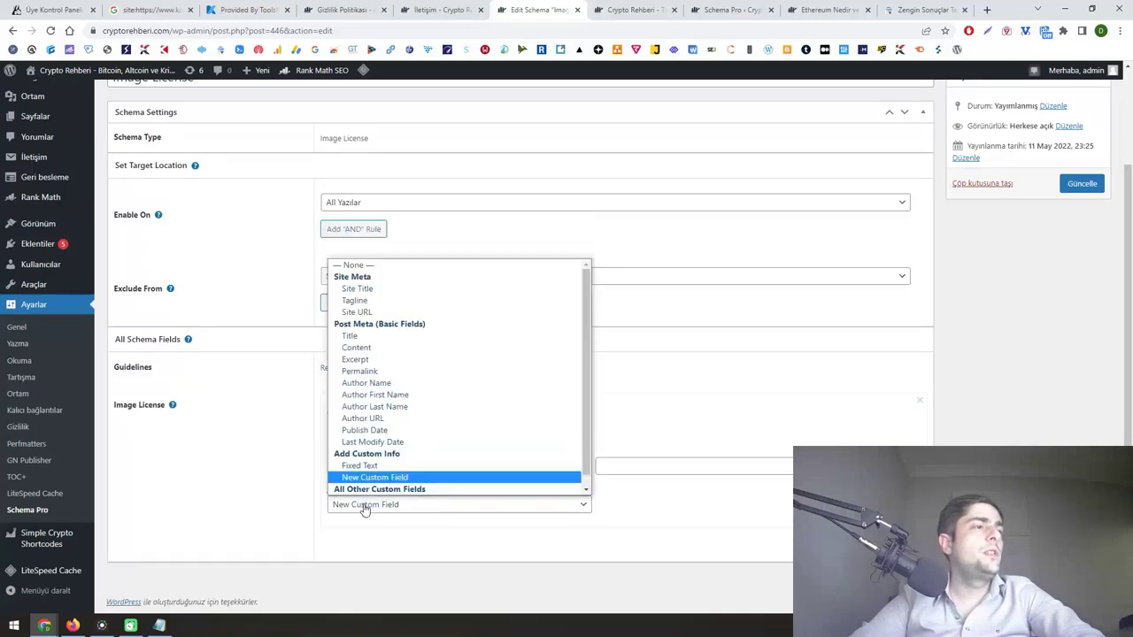
{"action": "left_click", "coordinate": [369, 465]}
{"action": "left_click", "coordinate": [637, 465]}
{"action": "key", "text": "ctrl+v"}
{"action": "left_click", "coordinate": [487, 8]}
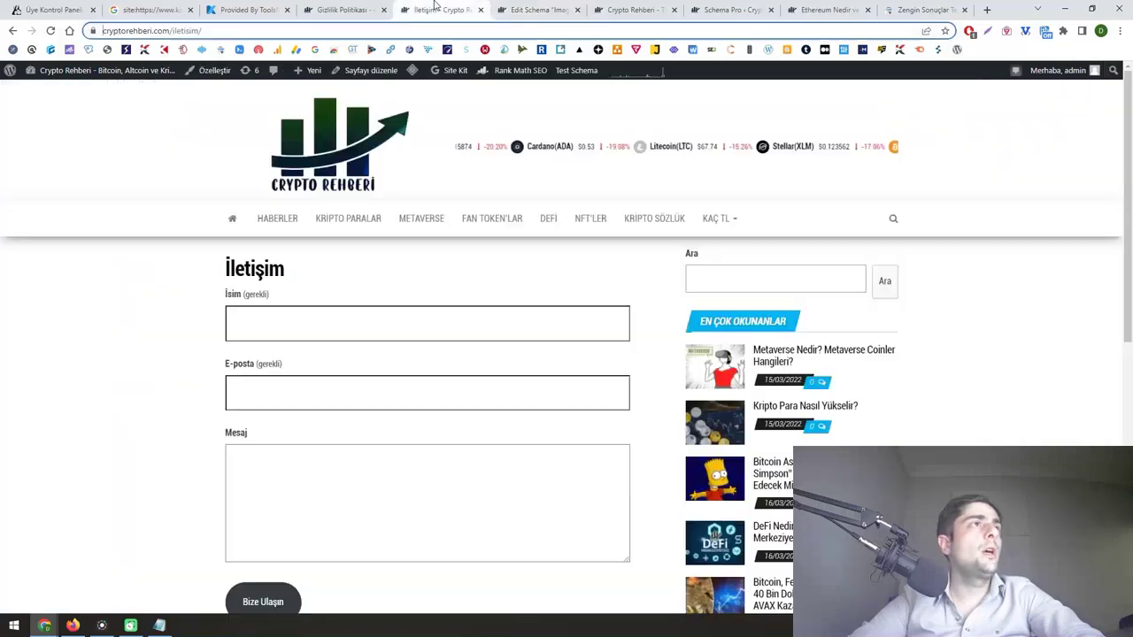
{"action": "left_click", "coordinate": [531, 9]}
{"action": "left_click", "coordinate": [646, 501]}
{"action": "key", "text": "ctrl+v"}
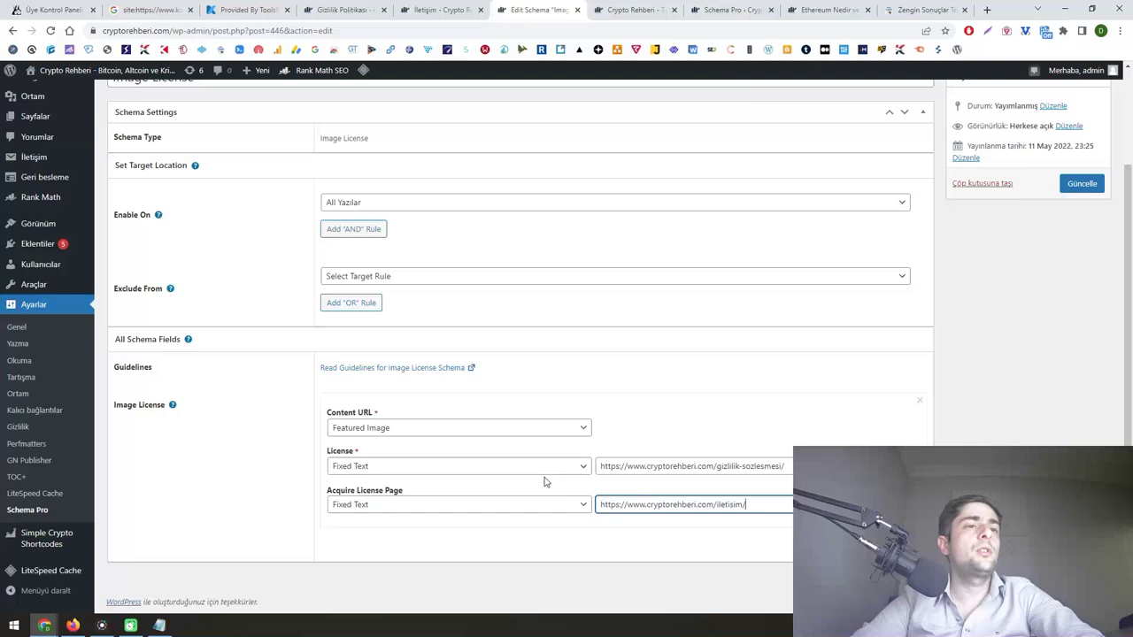
- Save the updated Image License schema and purge the site's LiteSpeed cache
{"action": "scroll", "coordinate": [764, 319], "scroll_direction": "up", "scroll_amount": 2}
{"action": "key", "text": "Return"}
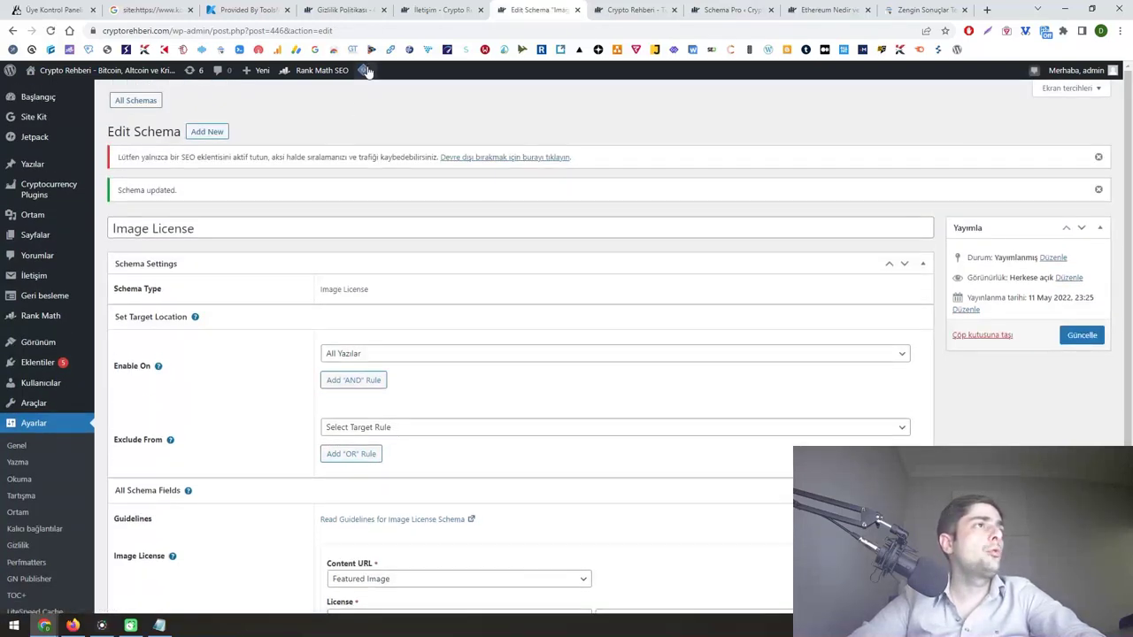
{"action": "mouse_move", "coordinate": [364, 71]}
{"action": "left_click", "coordinate": [378, 138]}
- Rerun the Rich Results Test for the ethereum-nedir-ve-neden-degerlidir article and review the detected structured data
{"action": "left_click", "coordinate": [920, 8]}
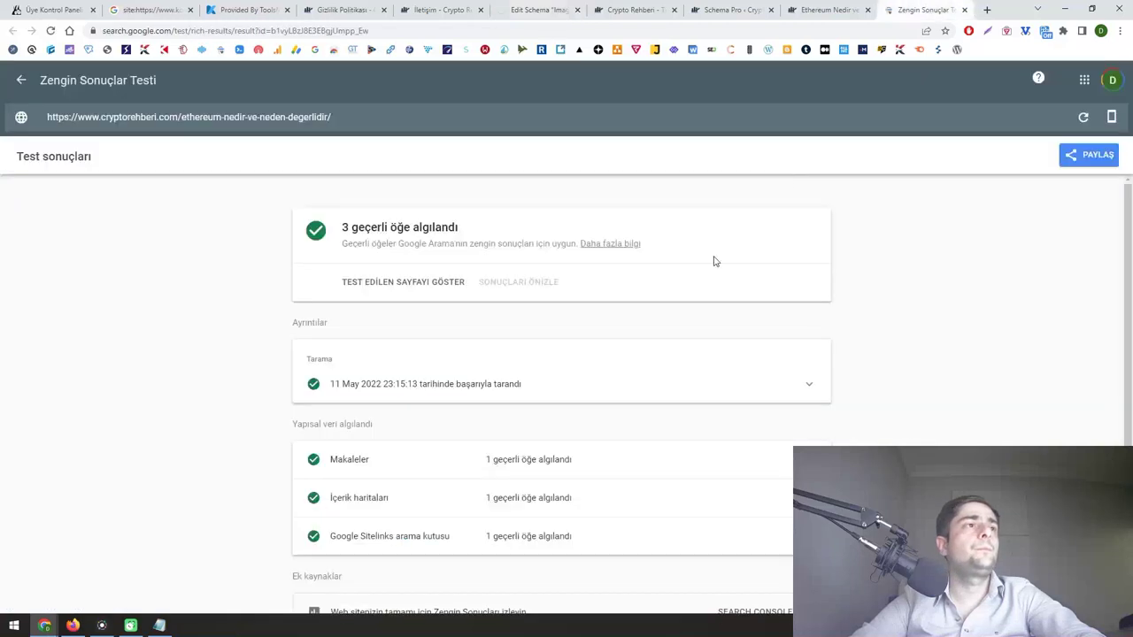
{"action": "left_click", "coordinate": [1084, 119]}
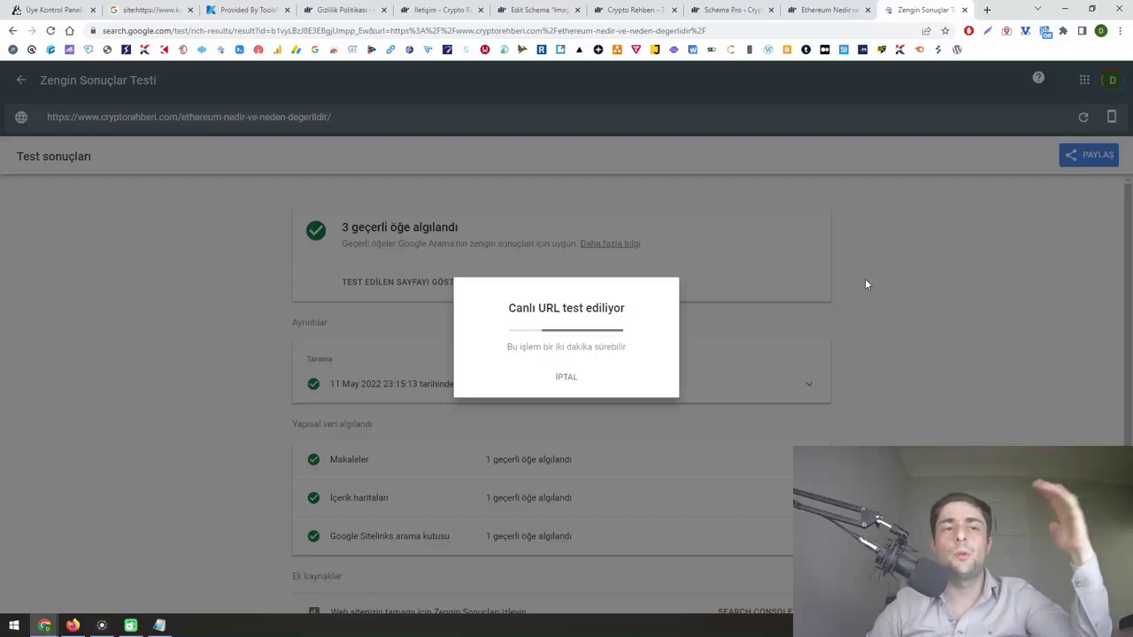
{"action": "scroll", "coordinate": [212, 453], "scroll_direction": "down", "scroll_amount": 1}
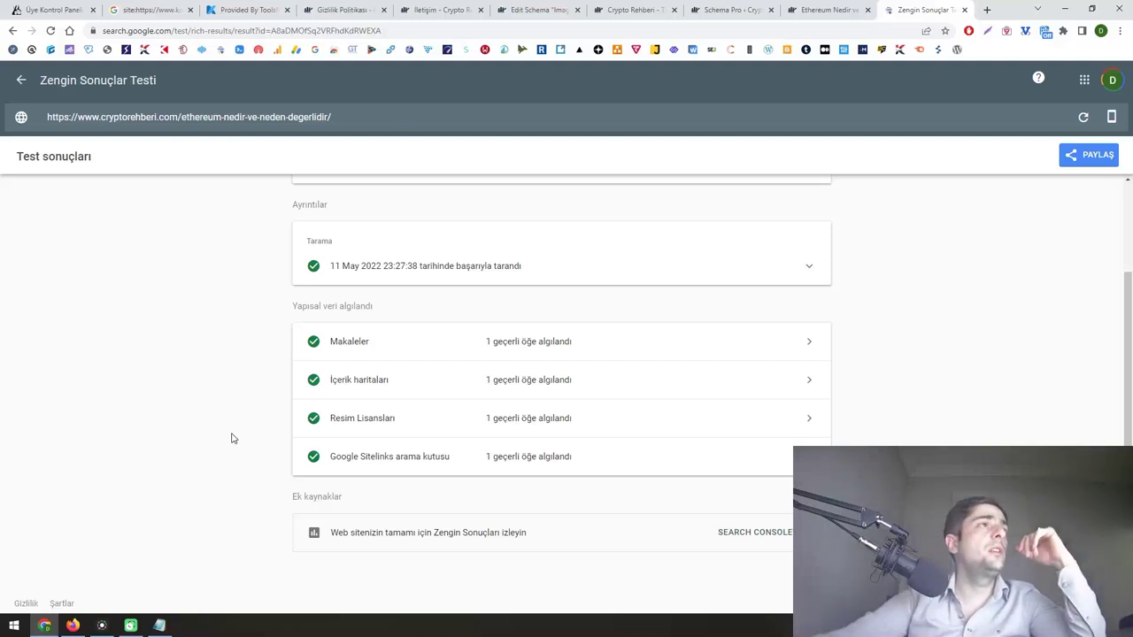
- Open Merkle's Schema Markup Generator (JSON-LD) in a new tab and choose Organization as the markup to create
{"action": "left_click", "coordinate": [345, 9]}
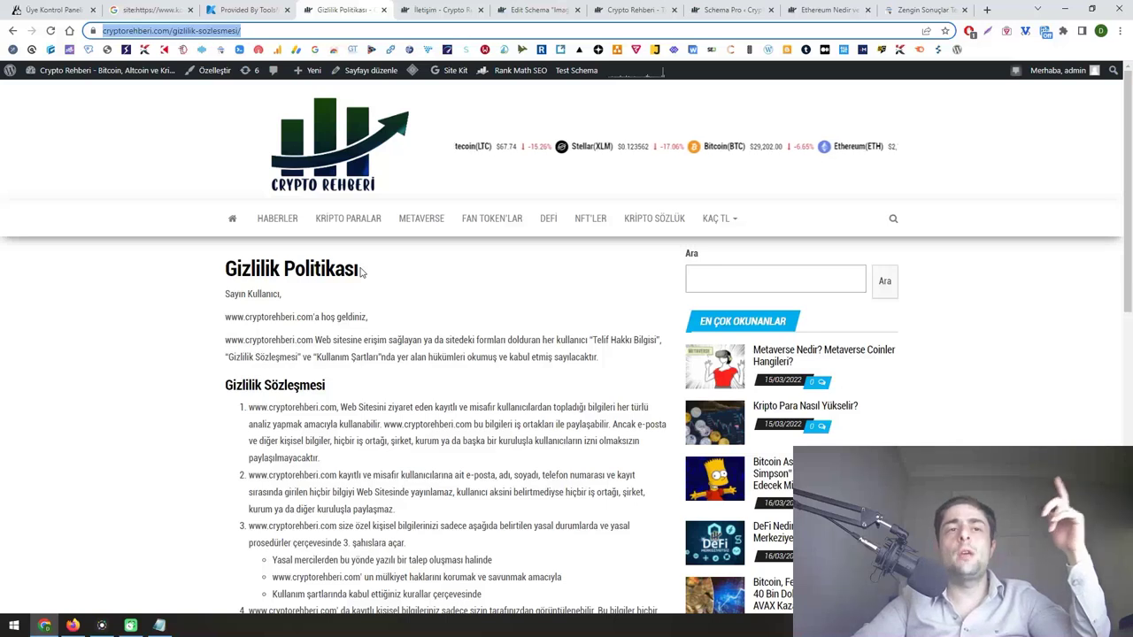
{"action": "left_click", "coordinate": [983, 8]}
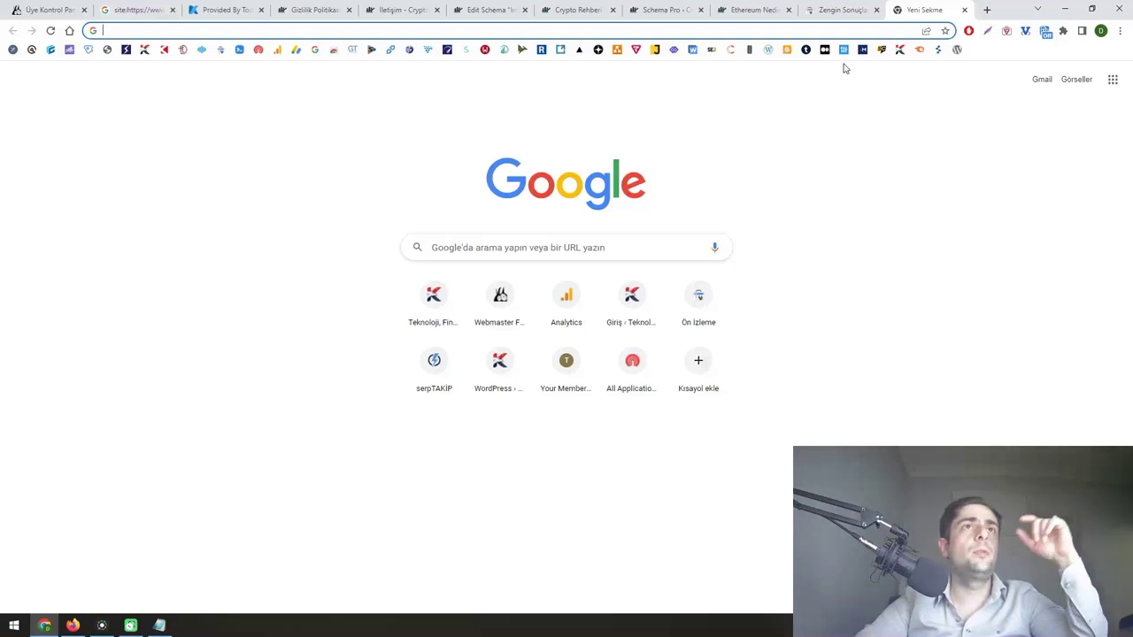
{"action": "left_click", "coordinate": [866, 53]}
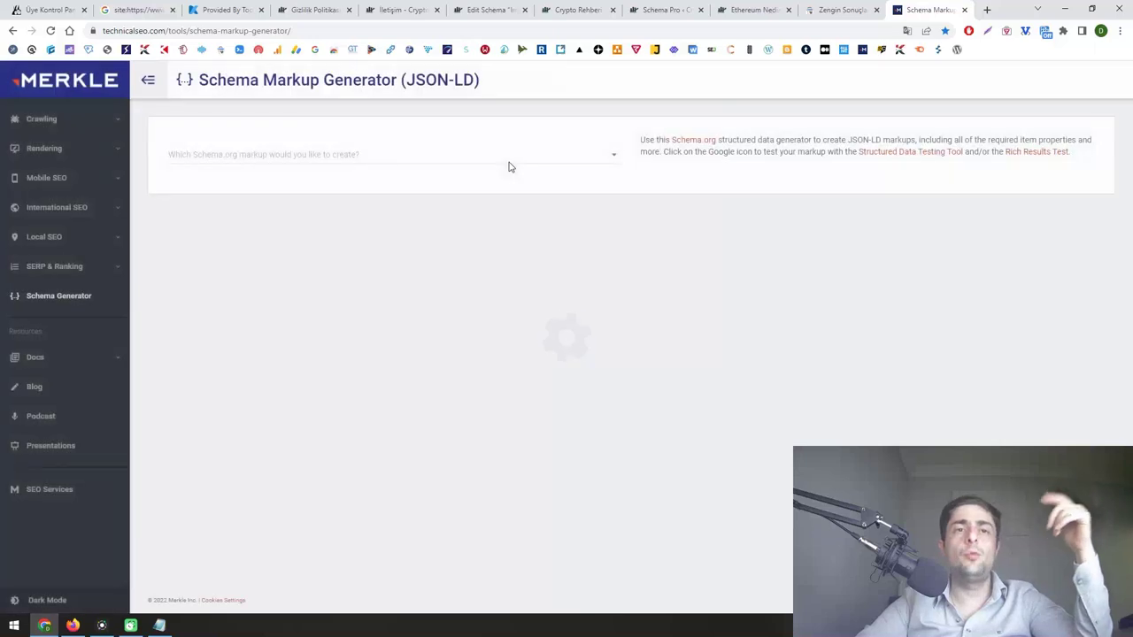
{"action": "left_click", "coordinate": [279, 165]}
{"action": "scroll", "coordinate": [273, 202], "scroll_direction": "down", "scroll_amount": 3}
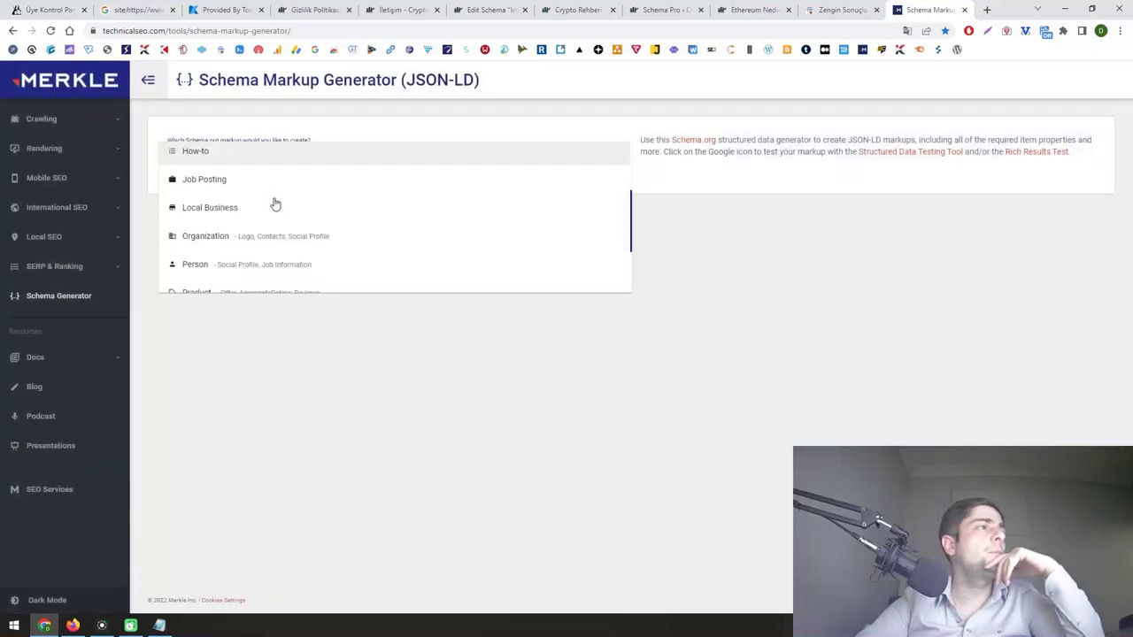
{"action": "left_click", "coordinate": [267, 180]}
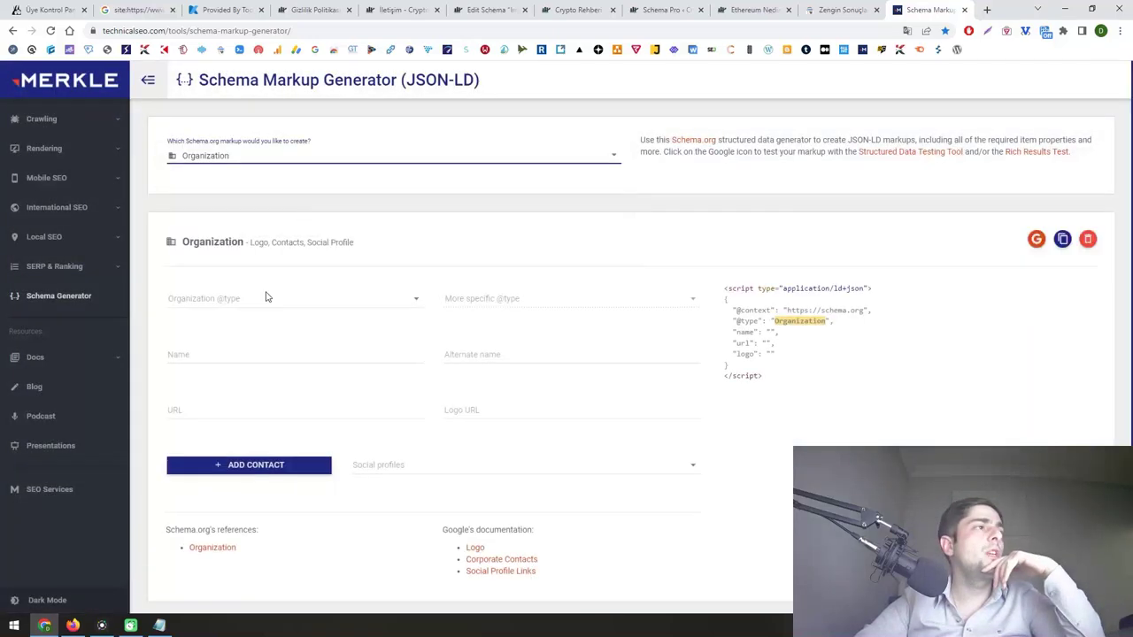
- Set the organization type to NewsMediaOrganization, the name to Crypto Rehberi and the alternate name to "Bitcoin, Altcoin ve Kripto Para Haberleri"
{"action": "left_click", "coordinate": [261, 310]}
{"action": "scroll", "coordinate": [260, 327], "scroll_direction": "down", "scroll_amount": 3}
{"action": "left_click", "coordinate": [260, 344]}
{"action": "left_click", "coordinate": [276, 357]}
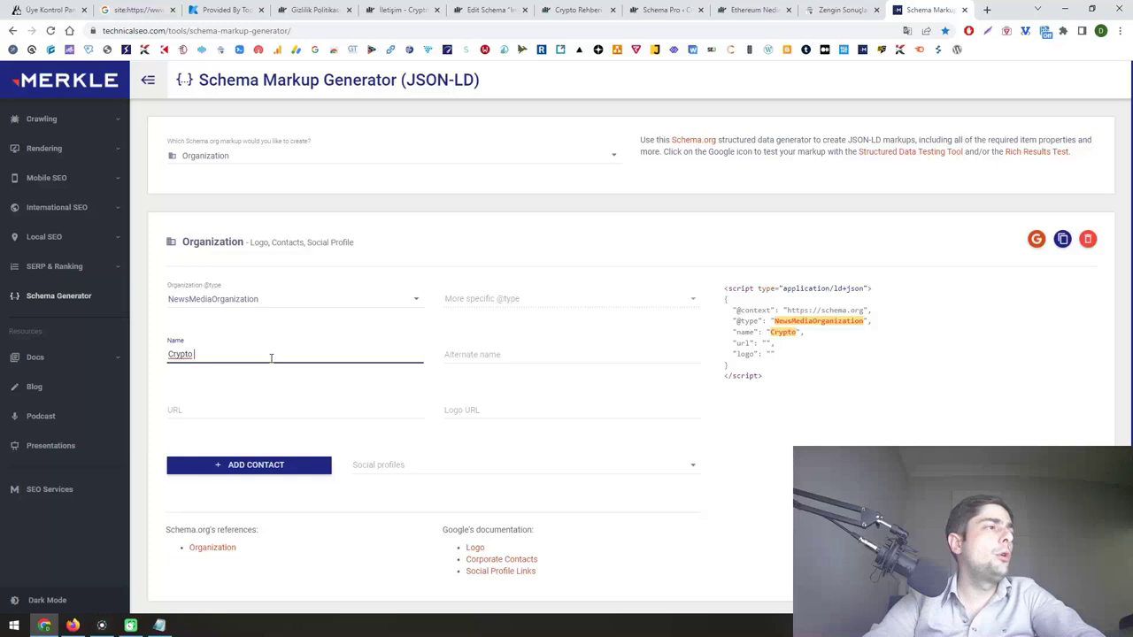
{"action": "key", "text": "Tab"}
{"action": "type", "text": "Bit"}
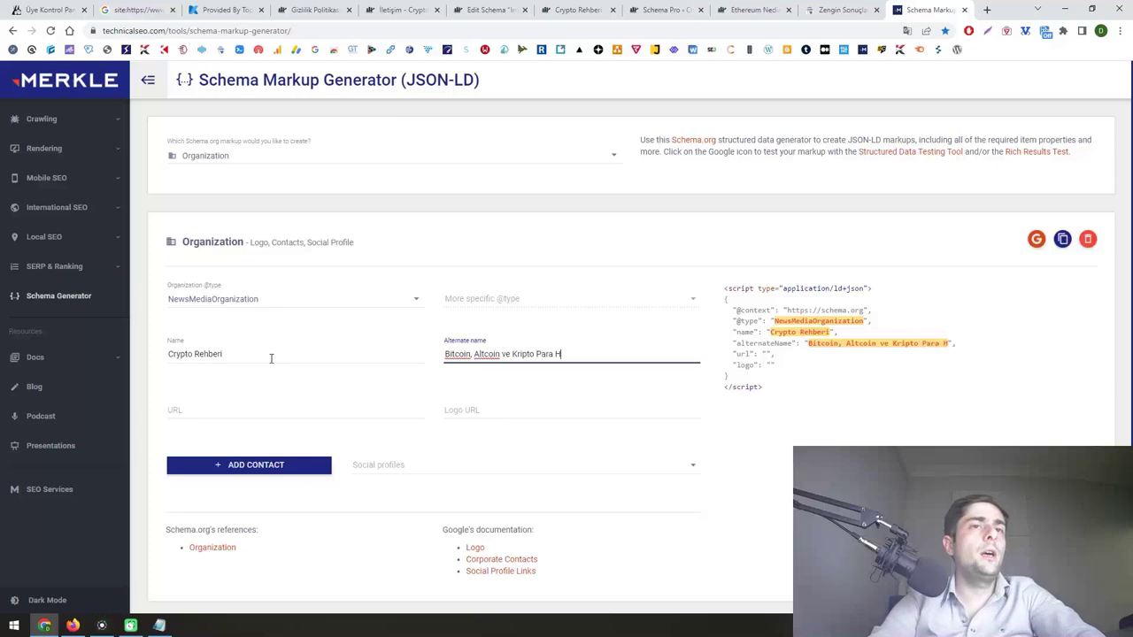
{"action": "type", "text": "ri"}
{"action": "key", "text": "Tab"}
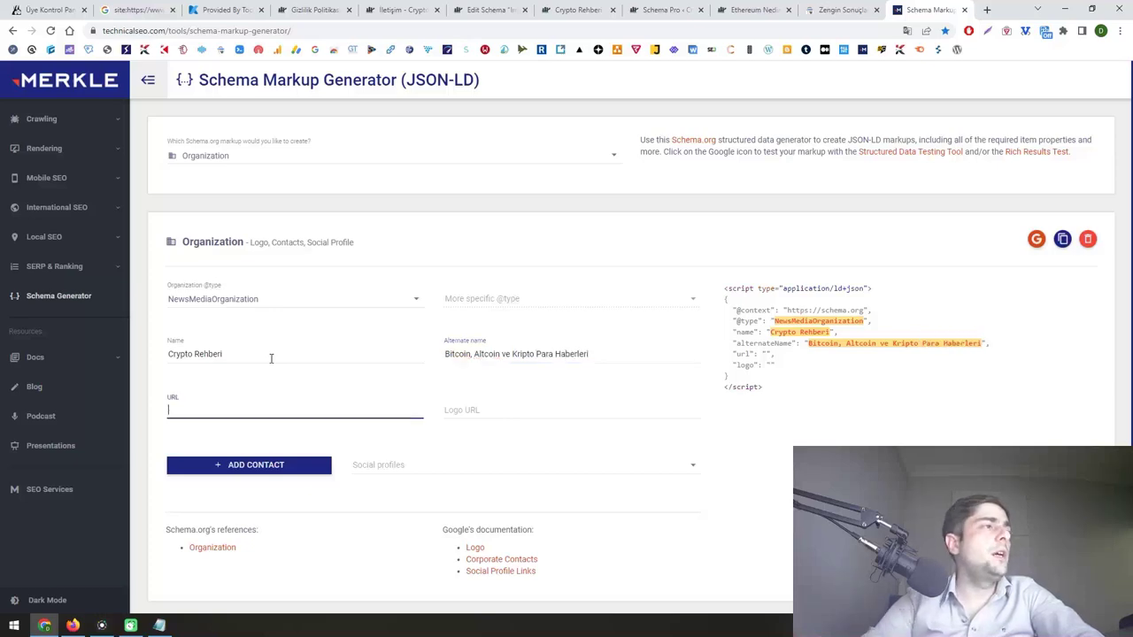
{"action": "left_click", "coordinate": [292, 10]}
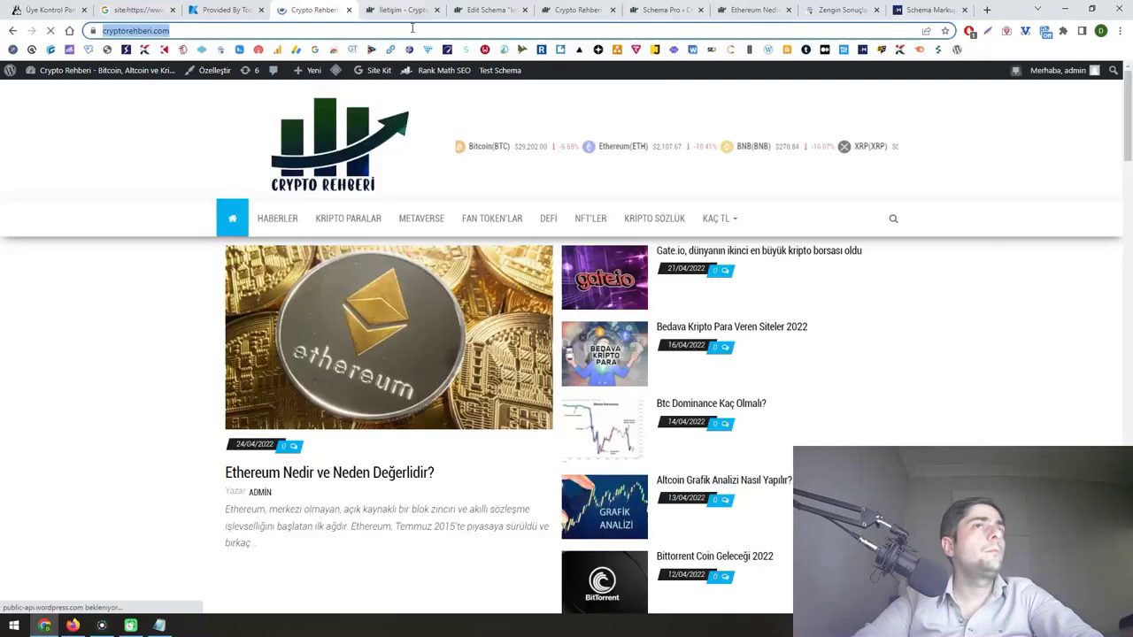
{"action": "left_click", "coordinate": [924, 10]}
{"action": "type", "text": "https://www.cryptorehberi.com/"}
- Open the site's logo image in its own tab and copy its cropped-logo1-1.png address into the Logo URL field
{"action": "left_click", "coordinate": [314, 9]}
{"action": "right_click", "coordinate": [344, 143]}
{"action": "left_click", "coordinate": [401, 252]}
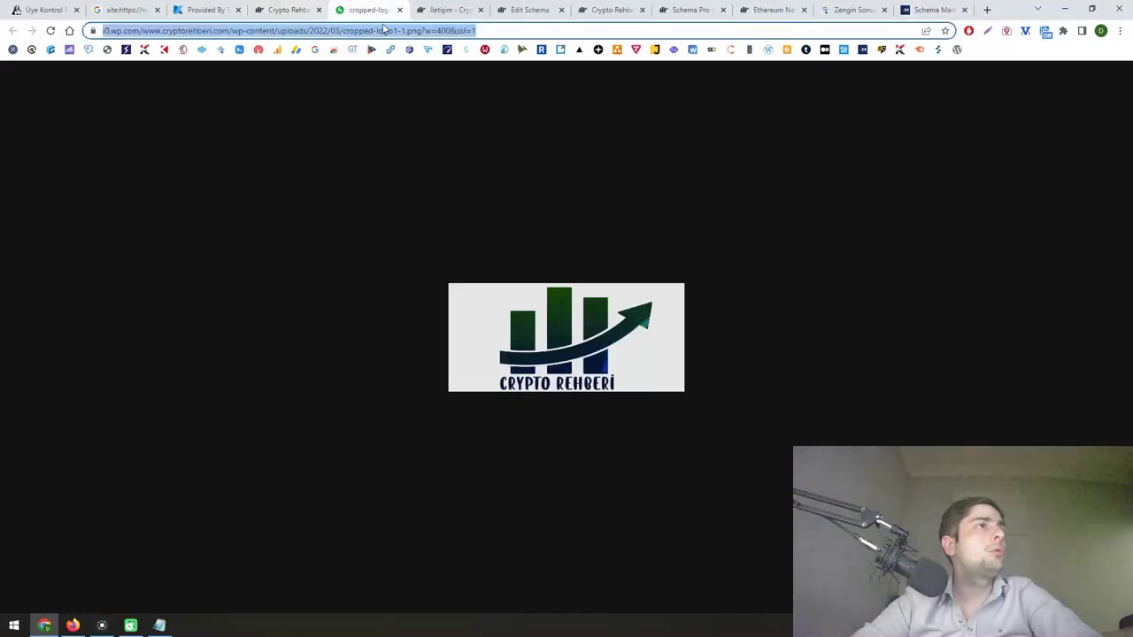
{"action": "left_click", "coordinate": [287, 10]}
{"action": "left_click", "coordinate": [876, 10]}
{"action": "left_click", "coordinate": [487, 410]}
{"action": "type", "text": "https://i0.wp.com/www.cryptorehberi.com/wp-content/uploads/2022/03/cropped-logo1-1.png?w=400&ssl=1"}
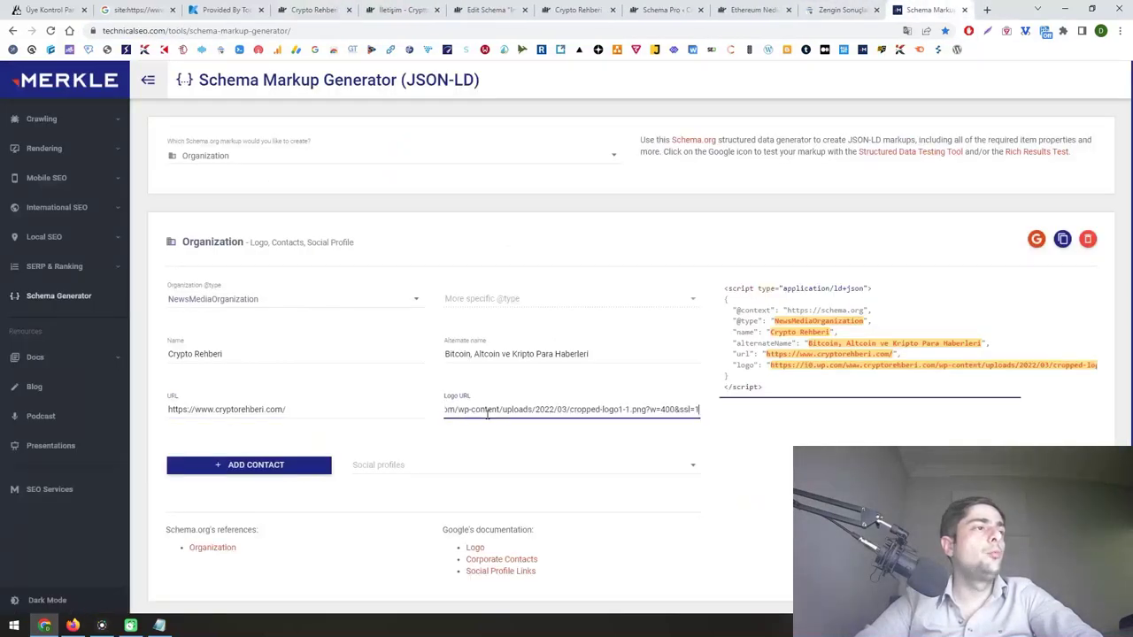
- Check the available social profile options without selecting any, and copy the generated Organization JSON-LD markup
{"action": "left_click", "coordinate": [398, 464]}
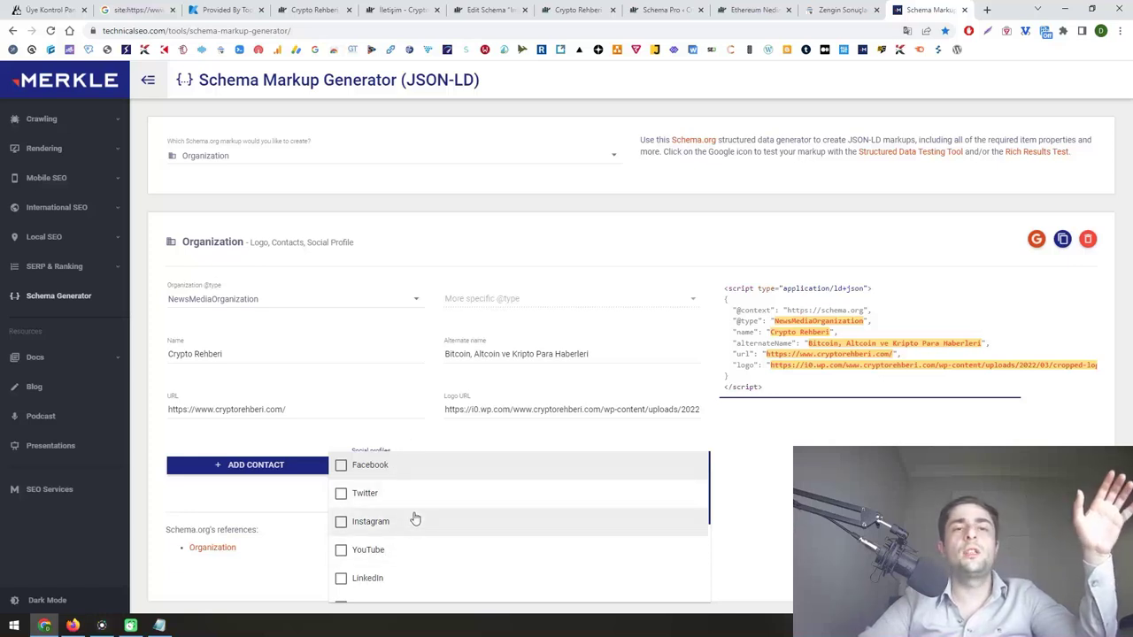
{"action": "left_click", "coordinate": [419, 438]}
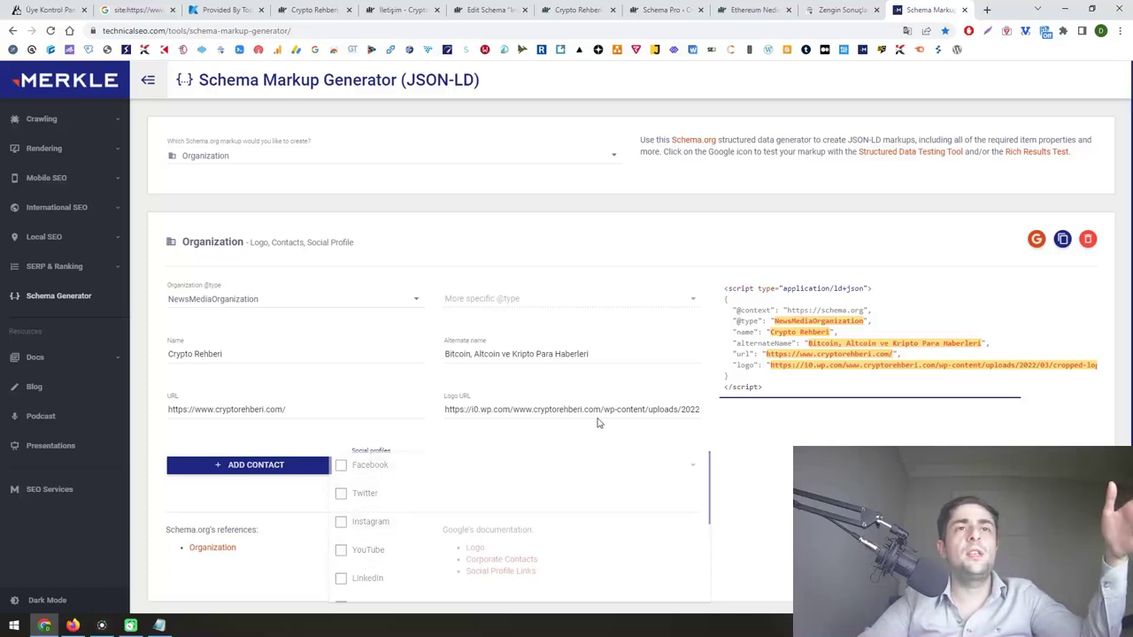
{"action": "left_click", "coordinate": [1035, 239]}
{"action": "left_click", "coordinate": [962, 246]}
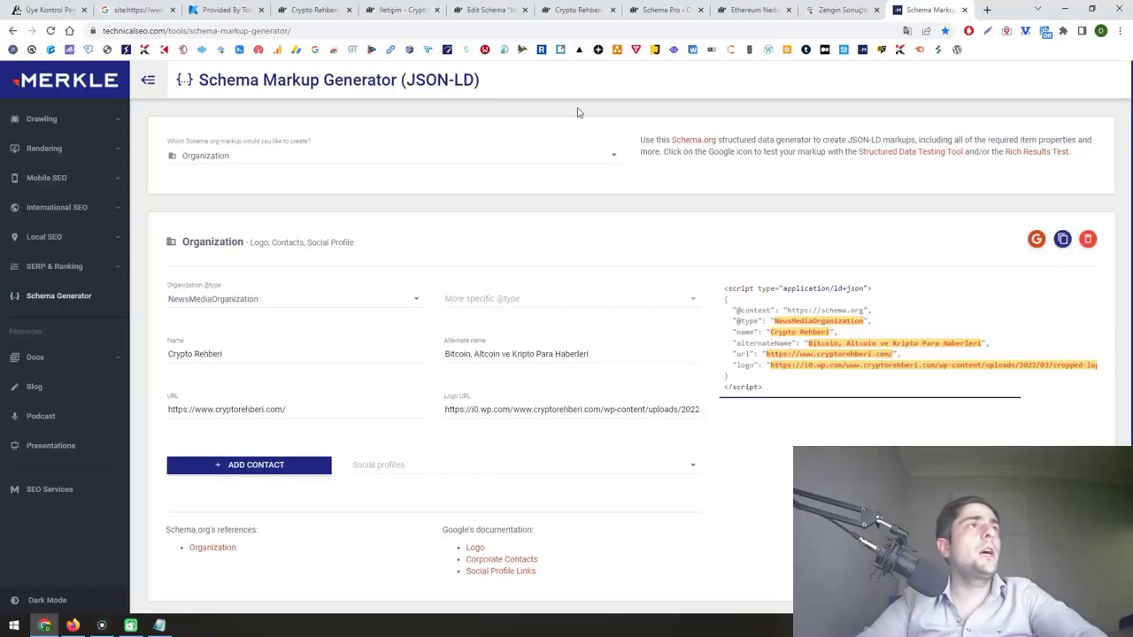
- Return to the WordPress site and start a new Schema Pro schema of the Custom Markup type
{"action": "left_click", "coordinate": [314, 10]}
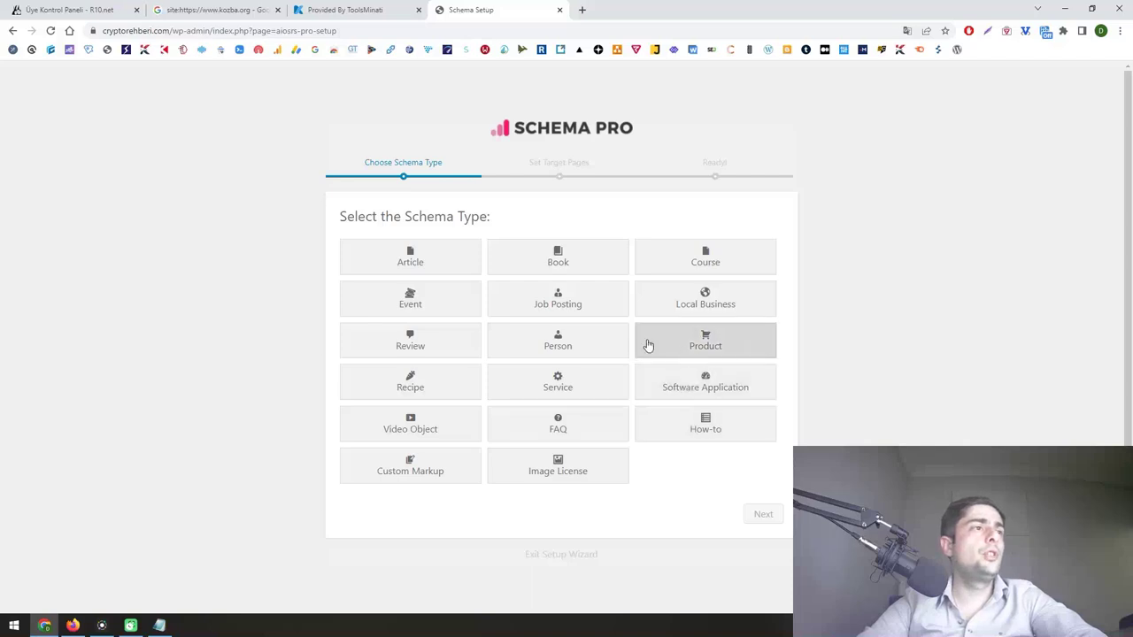
{"action": "left_click", "coordinate": [451, 343]}
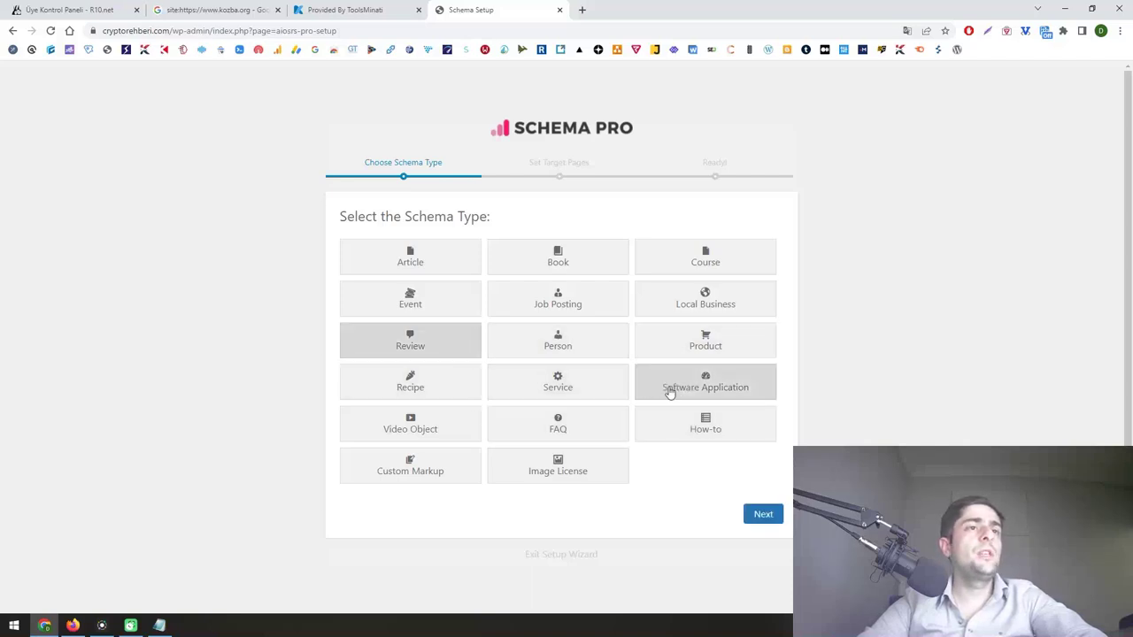
{"action": "left_click", "coordinate": [678, 425]}
{"action": "left_click", "coordinate": [451, 474]}
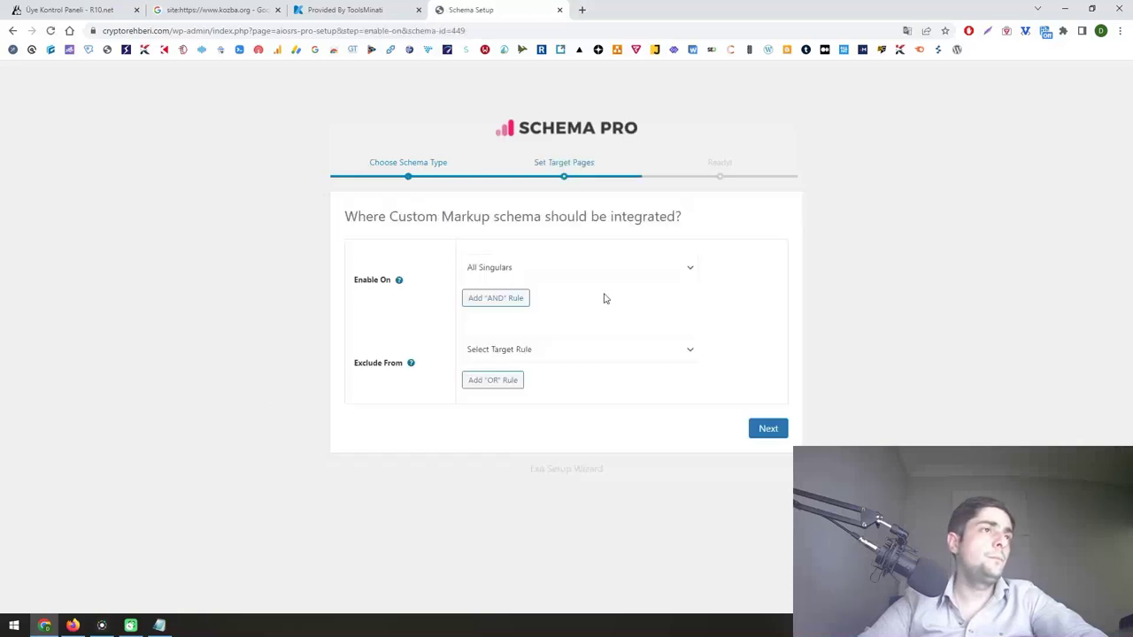
- Keep All Singulars as the Custom Markup schema's target, complete the setup wizard and open the schema for editing
{"action": "left_click", "coordinate": [586, 270]}
{"action": "left_click", "coordinate": [536, 311]}
{"action": "left_click", "coordinate": [532, 274]}
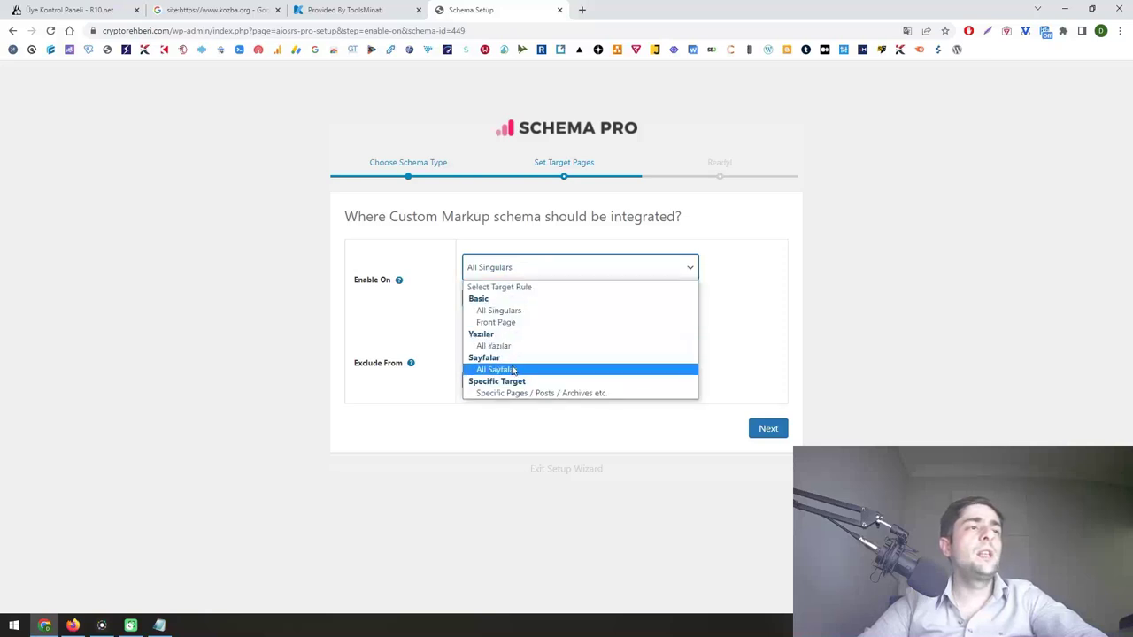
{"action": "left_click", "coordinate": [734, 339]}
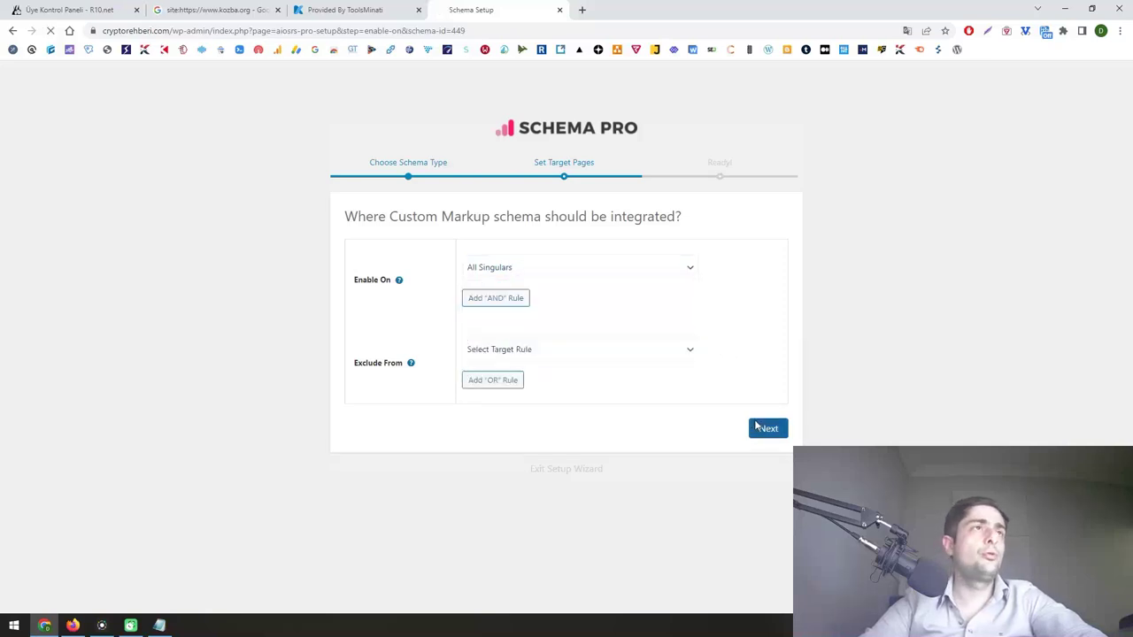
{"action": "left_click", "coordinate": [563, 370]}
- Set the Custom Markup field to Fixed Text, paste the generated Organization JSON-LD script and update the schema
{"action": "scroll", "coordinate": [550, 331], "scroll_direction": "down", "scroll_amount": 2}
{"action": "left_click", "coordinate": [424, 411]}
{"action": "left_click", "coordinate": [388, 449]}
{"action": "left_click", "coordinate": [684, 414]}
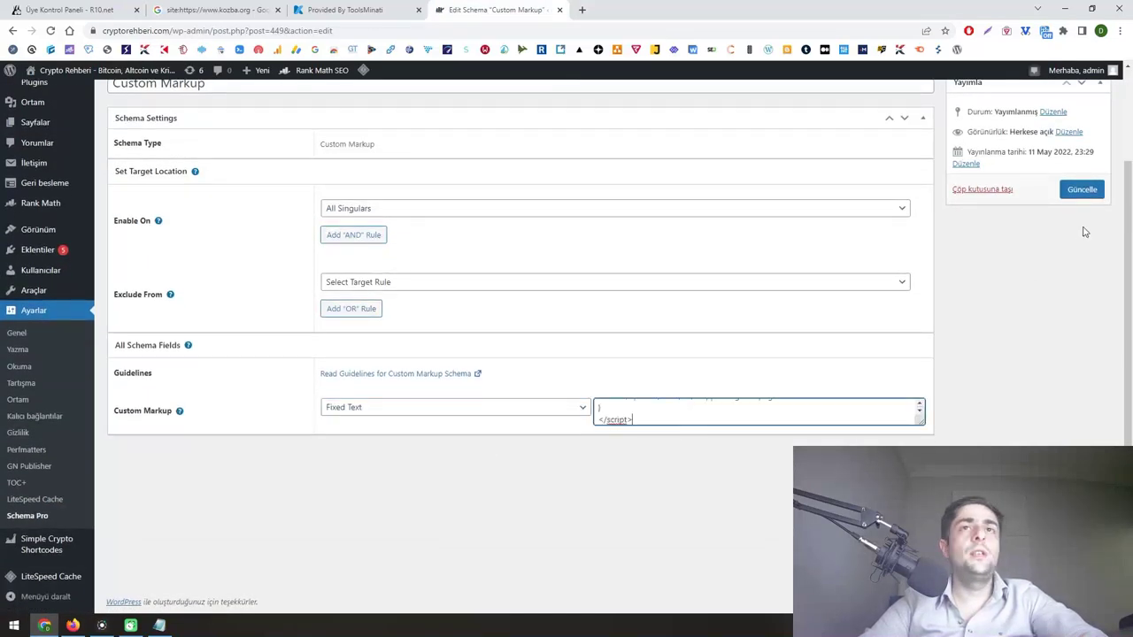
{"action": "left_click", "coordinate": [1082, 190]}
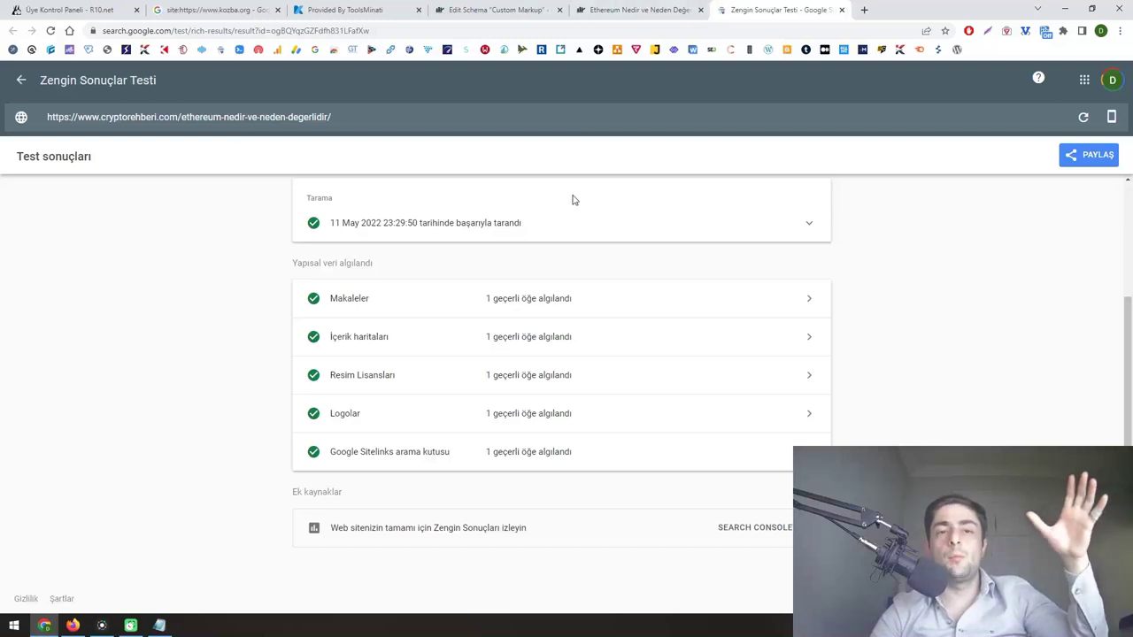
- Go to the WordPress plugins, add and activate Yet Another Stars Rating, and skip its notifications and tracking opt-in
{"action": "left_click", "coordinate": [496, 10]}
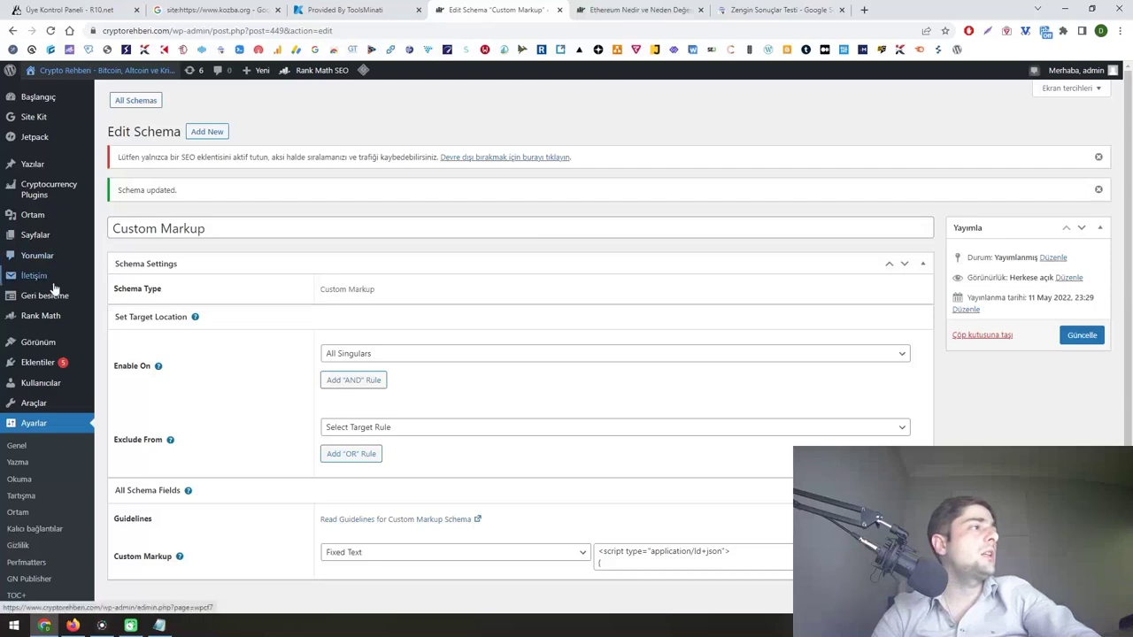
{"action": "left_click", "coordinate": [54, 364]}
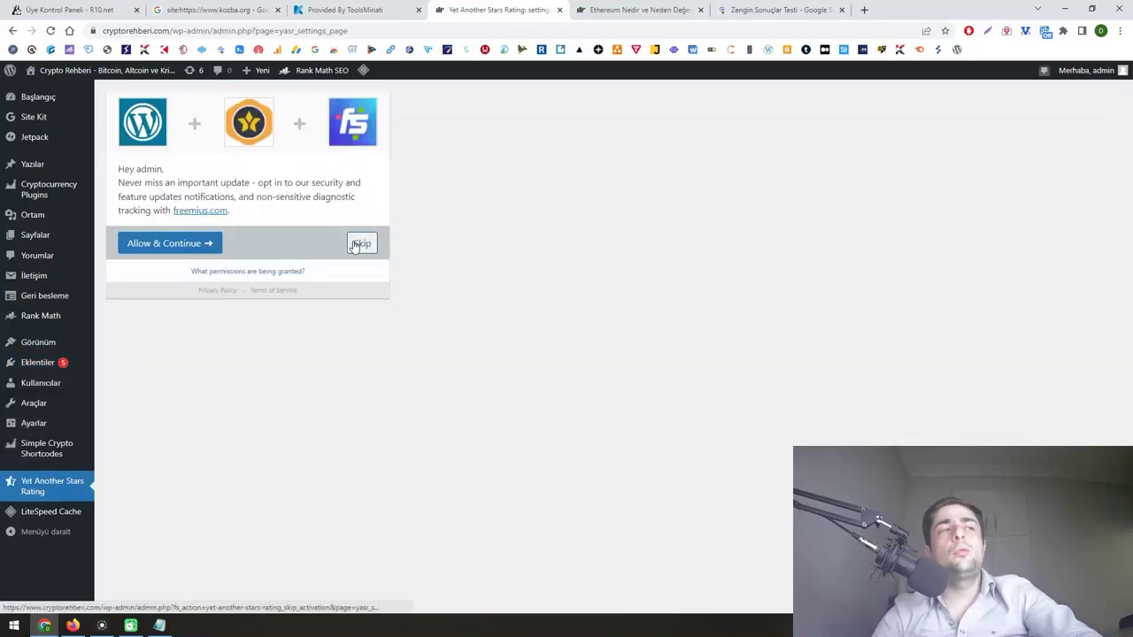
{"action": "left_click", "coordinate": [357, 244]}
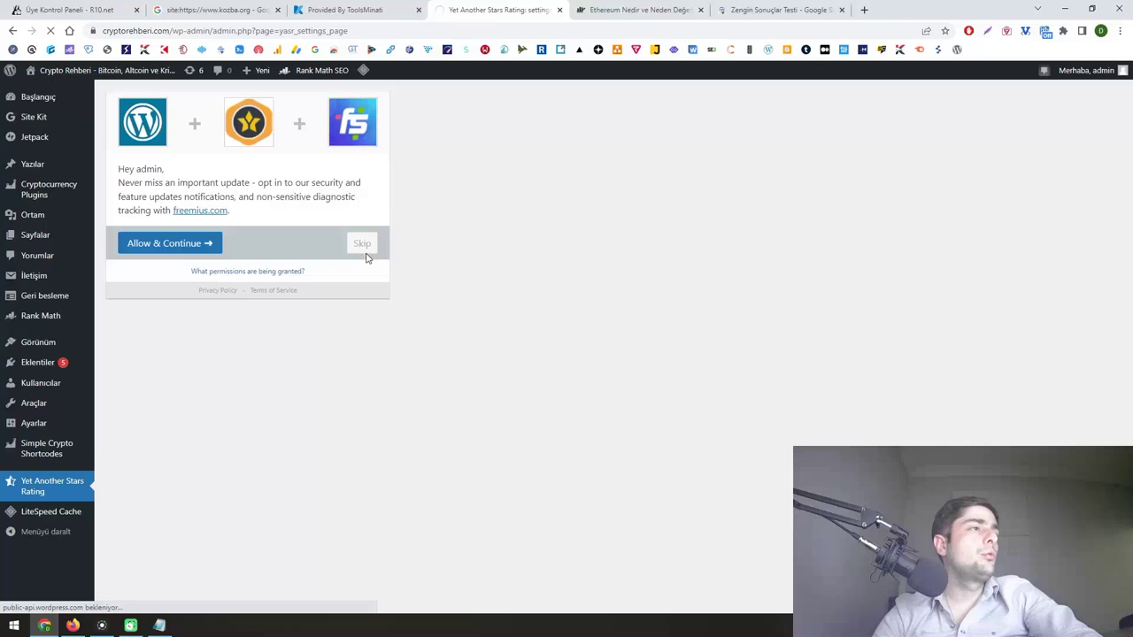
- Set the rating plugin's default itemType for all posts or pages to Organization and save all settings
{"action": "scroll", "coordinate": [366, 256], "scroll_direction": "down", "scroll_amount": 5}
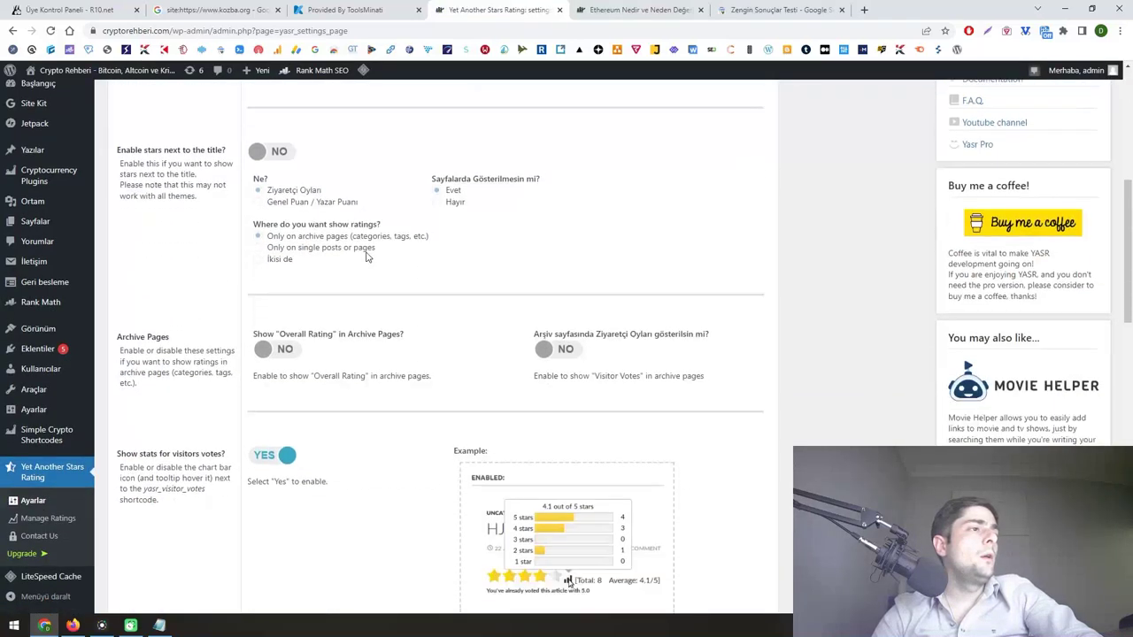
{"action": "scroll", "coordinate": [365, 256], "scroll_direction": "down", "scroll_amount": 8}
{"action": "scroll", "coordinate": [364, 256], "scroll_direction": "up", "scroll_amount": 1}
{"action": "left_click", "coordinate": [319, 214]}
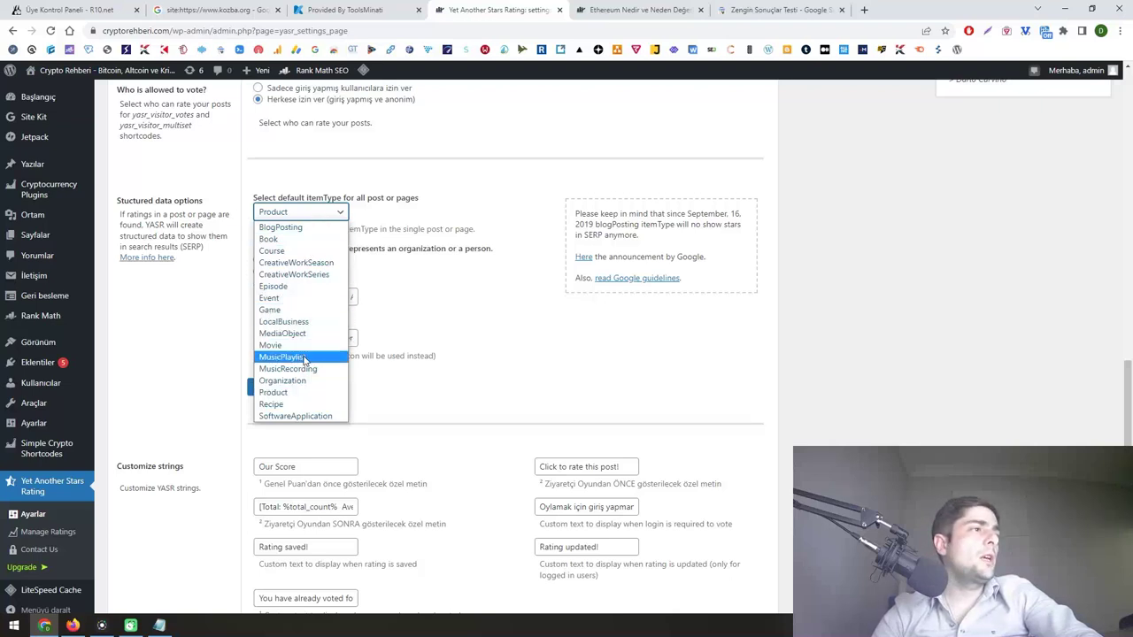
{"action": "left_click", "coordinate": [287, 381]}
{"action": "left_click", "coordinate": [307, 215]}
{"action": "left_click", "coordinate": [415, 277]}
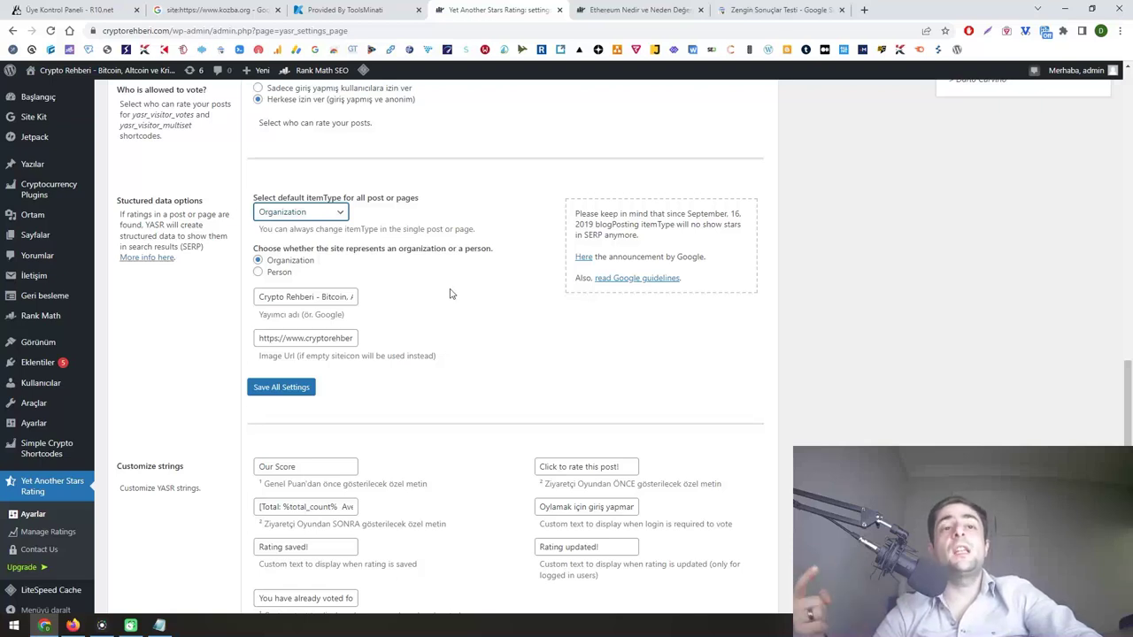
{"action": "left_click", "coordinate": [324, 219]}
{"action": "left_click", "coordinate": [405, 292]}
{"action": "scroll", "coordinate": [407, 294], "scroll_direction": "down", "scroll_amount": 3}
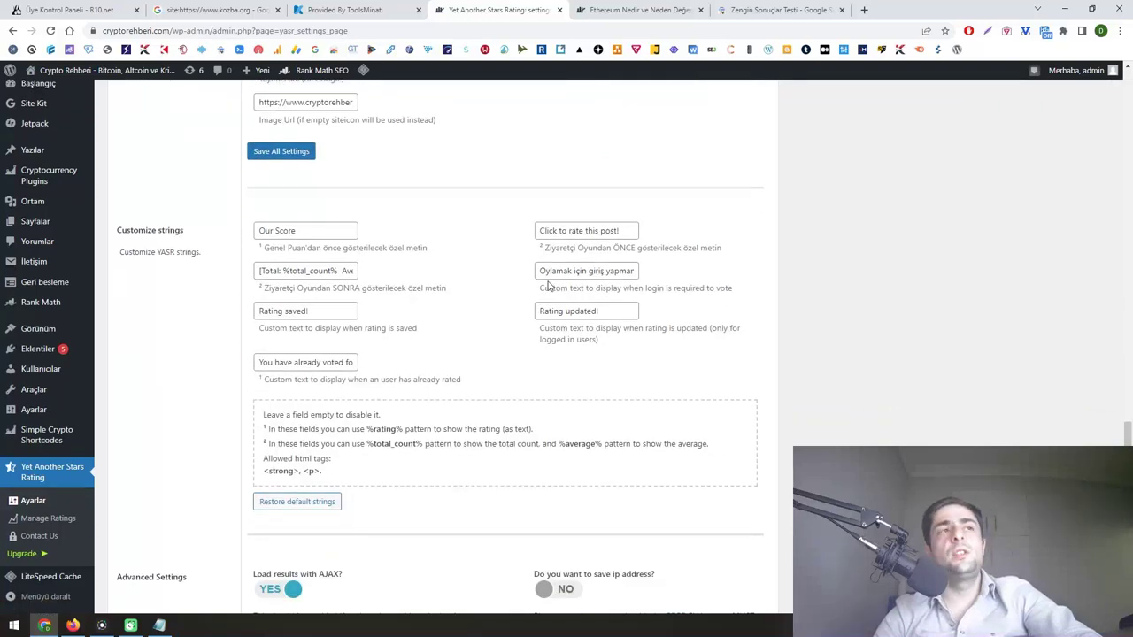
{"action": "scroll", "coordinate": [548, 285], "scroll_direction": "down", "scroll_amount": 2}
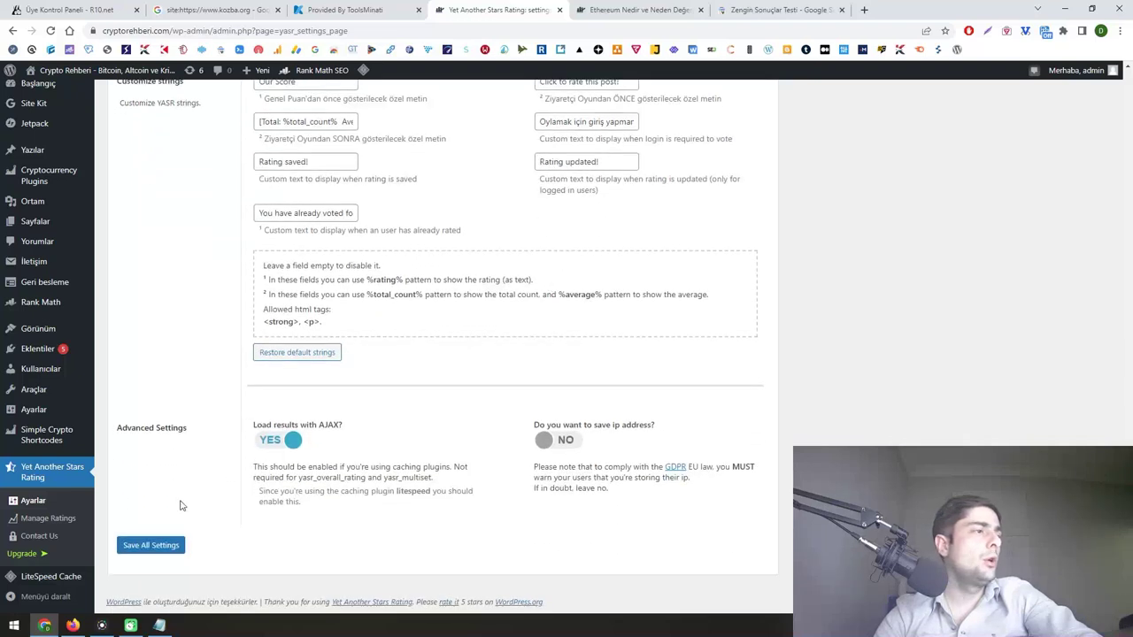
{"action": "left_click", "coordinate": [150, 545]}
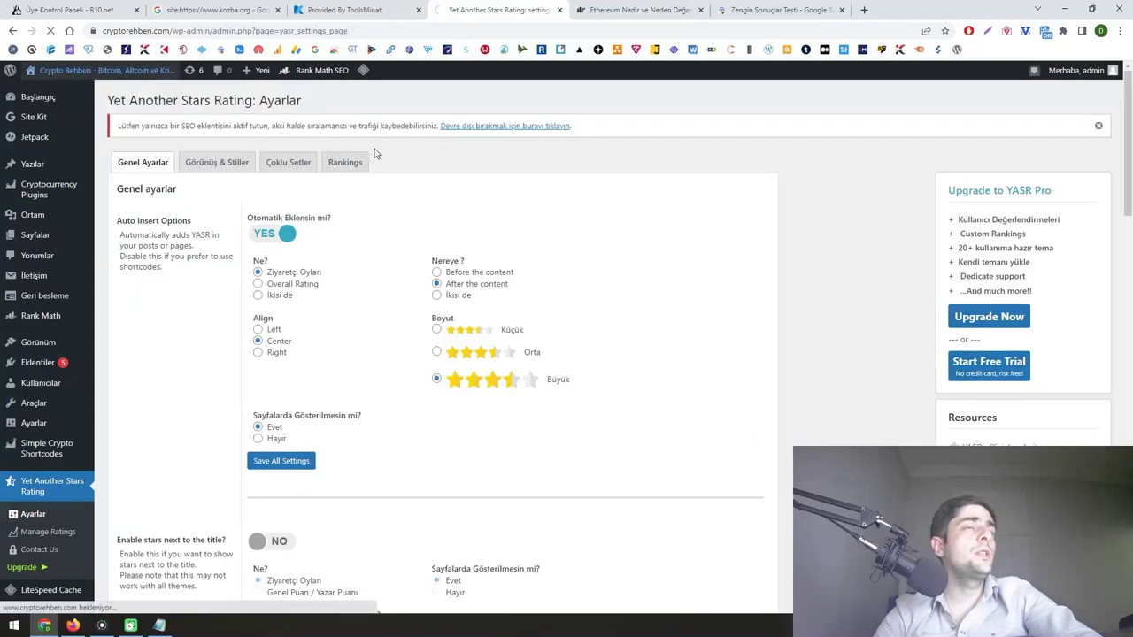
- Reload the Ethereum Nedir ve Neden Değerlidir article on the site and give it a five-star rating
{"action": "left_click", "coordinate": [92, 72]}
{"action": "left_click", "coordinate": [553, 12]}
{"action": "left_click", "coordinate": [520, 10]}
{"action": "key", "text": "F5"}
{"action": "left_click", "coordinate": [442, 266]}
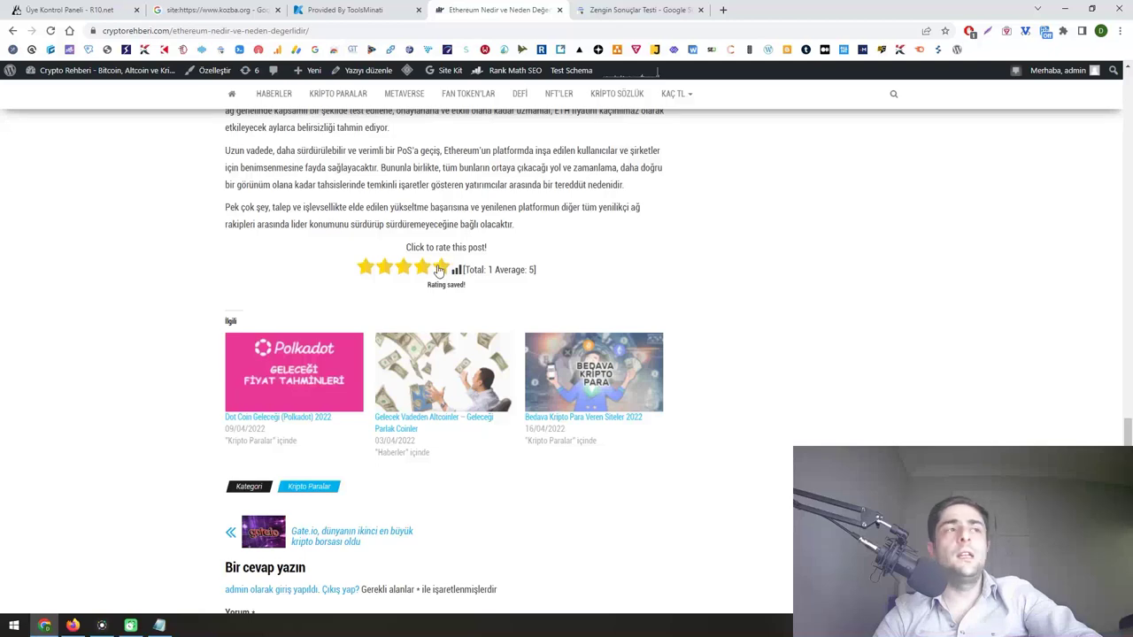
- Review the rich results test for the Ethereum article, examining its overall verdict and the detected structured data types
{"action": "left_click", "coordinate": [637, 9]}
{"action": "scroll", "coordinate": [943, 174], "scroll_direction": "up", "scroll_amount": 1}
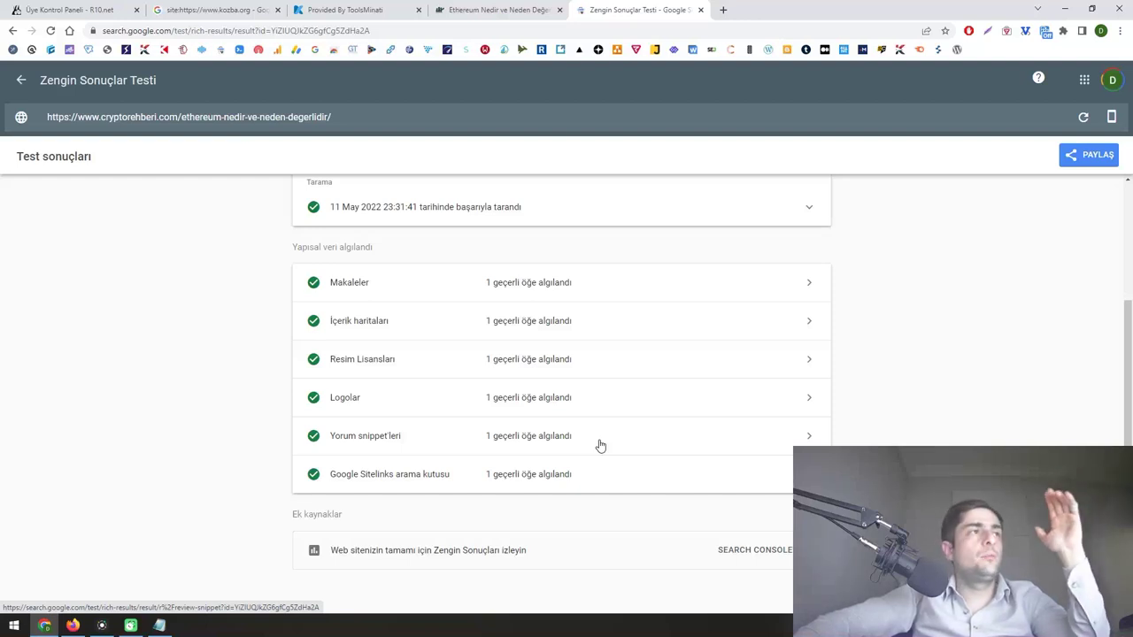
{"action": "scroll", "coordinate": [600, 445], "scroll_direction": "up", "scroll_amount": 2}
{"action": "left_click", "coordinate": [517, 231]}
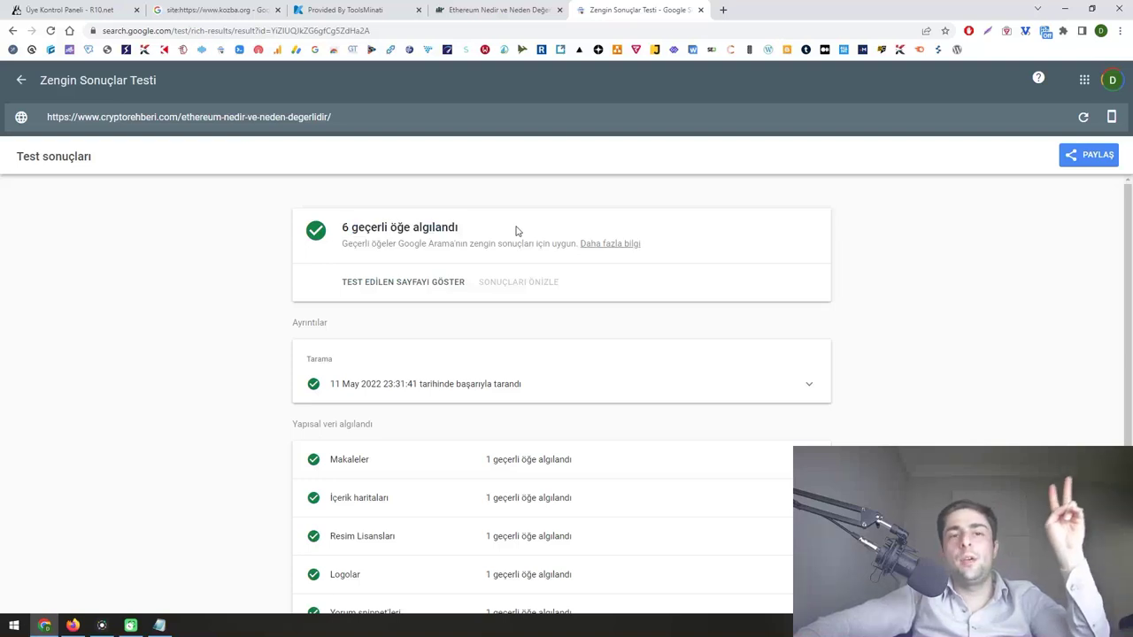
{"action": "scroll", "coordinate": [473, 283], "scroll_direction": "down", "scroll_amount": 2}
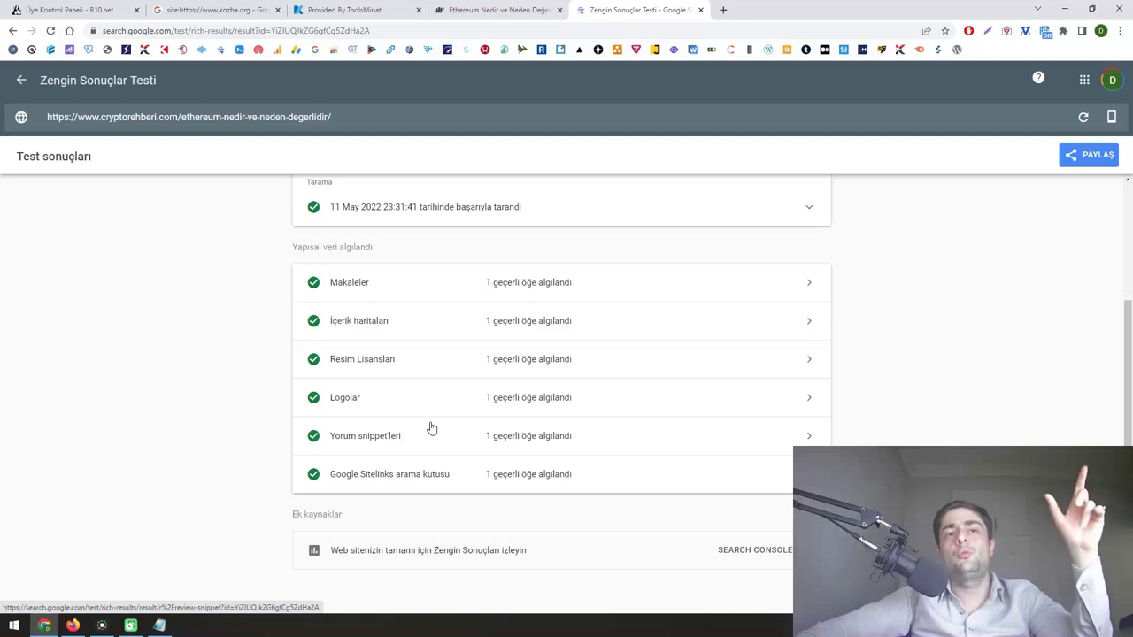
{"action": "scroll", "coordinate": [430, 428], "scroll_direction": "up", "scroll_amount": 2}
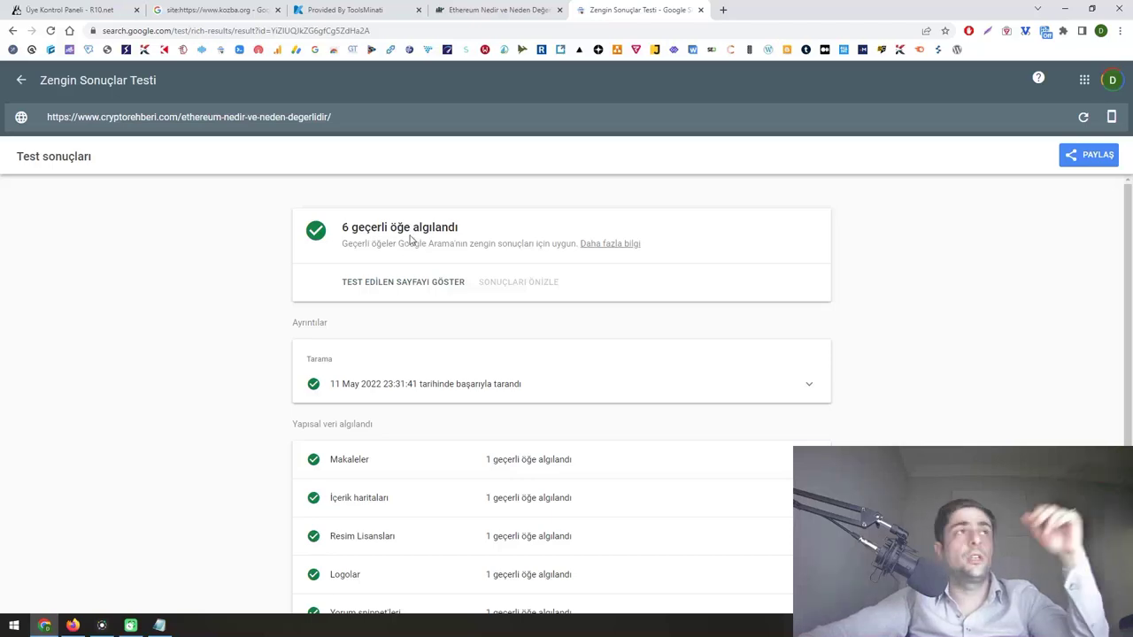
- Open the first YouTube video found for "ethereum nedir", pause it and copy its share link
{"action": "left_click", "coordinate": [454, 7]}
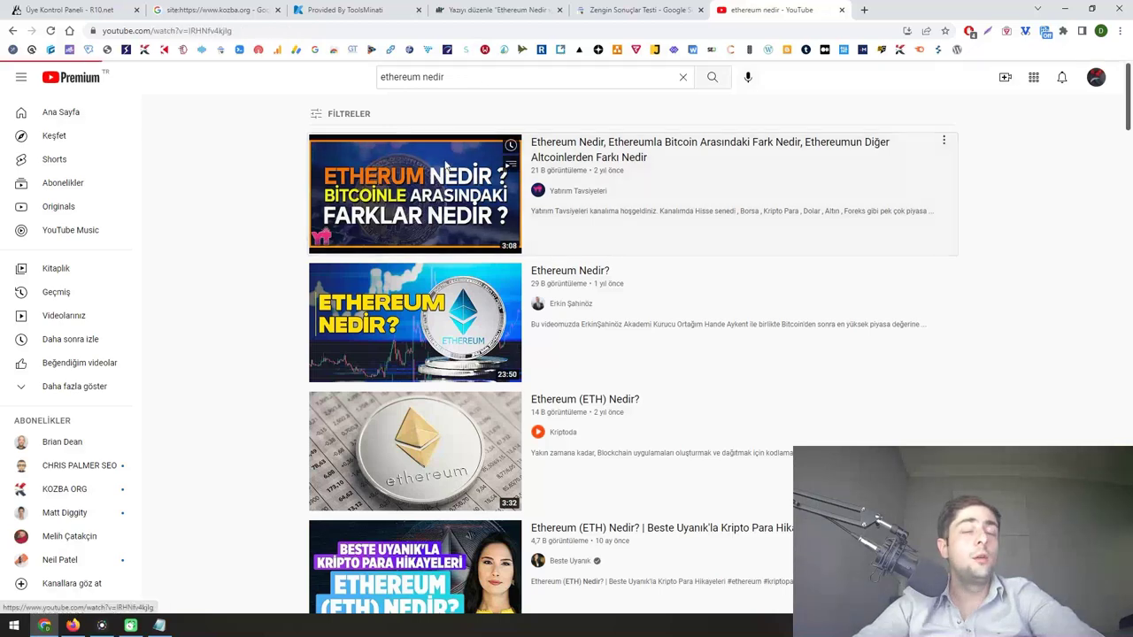
{"action": "left_click", "coordinate": [390, 193]}
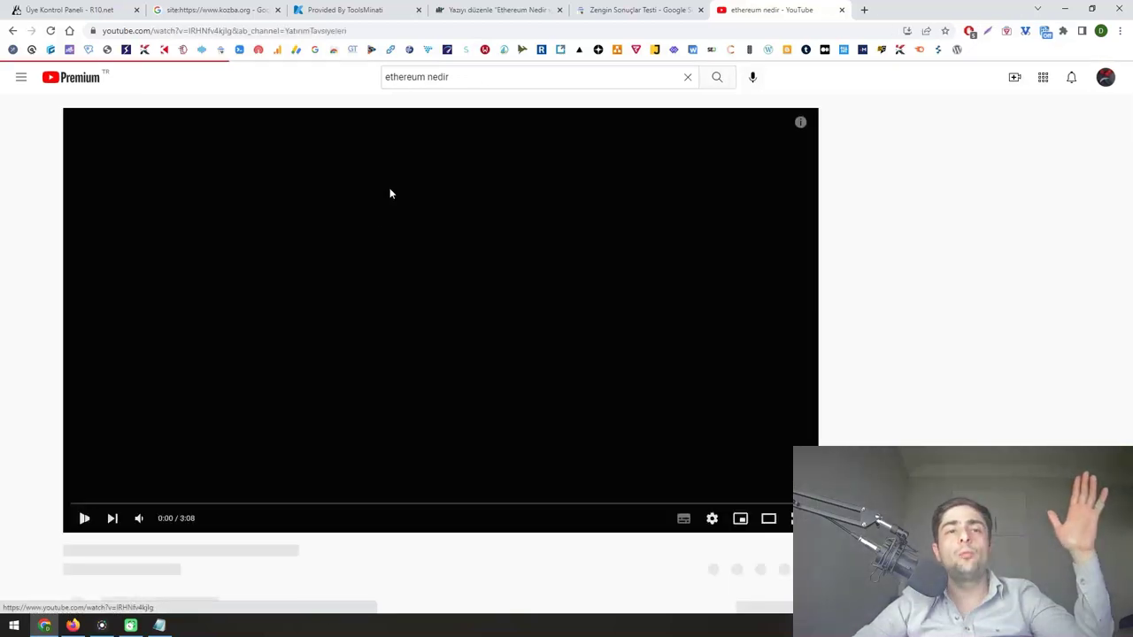
{"action": "left_click", "coordinate": [375, 315]}
{"action": "scroll", "coordinate": [651, 383], "scroll_direction": "down", "scroll_amount": 2}
{"action": "left_click", "coordinate": [653, 395]}
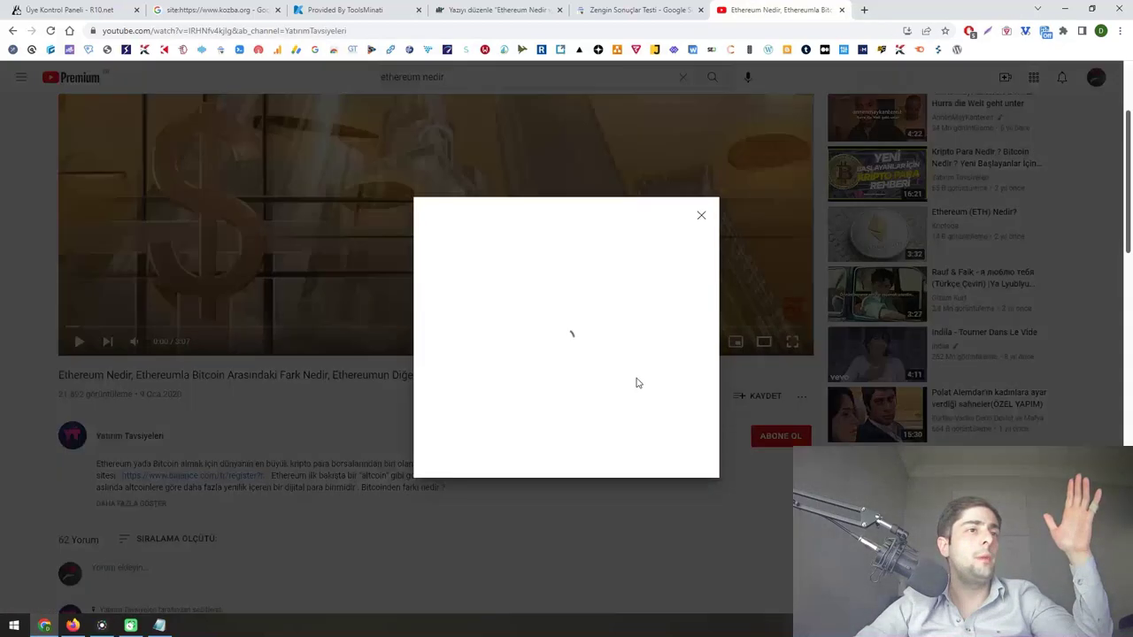
{"action": "left_click", "coordinate": [670, 409]}
- Embed the copied YouTube video in the Ethereum post, on a new line just above the "Akıllı sözleşmeler" heading
{"action": "left_click", "coordinate": [495, 9]}
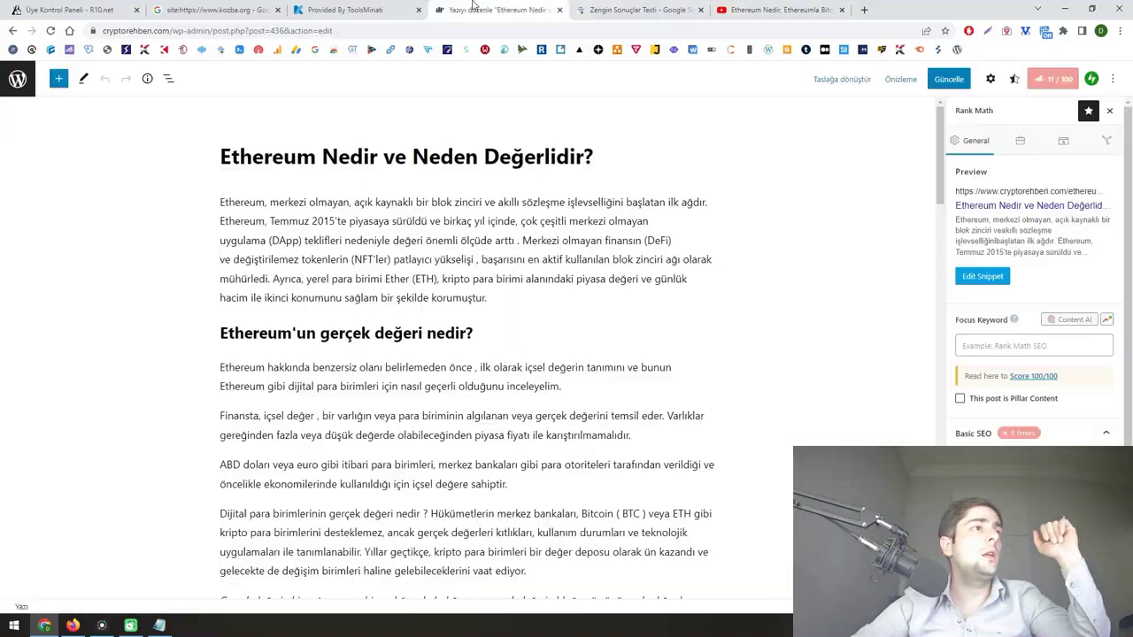
{"action": "scroll", "coordinate": [455, 293], "scroll_direction": "down", "scroll_amount": 4}
{"action": "left_click", "coordinate": [661, 257]}
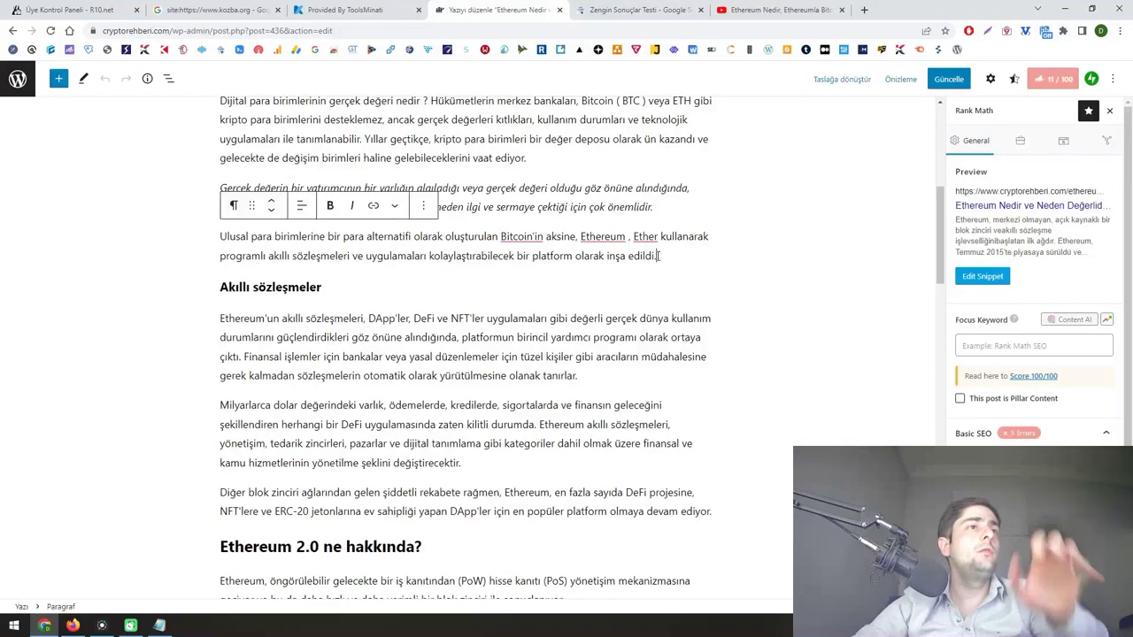
{"action": "key", "text": "Return"}
{"action": "key", "text": "ctrl+v"}
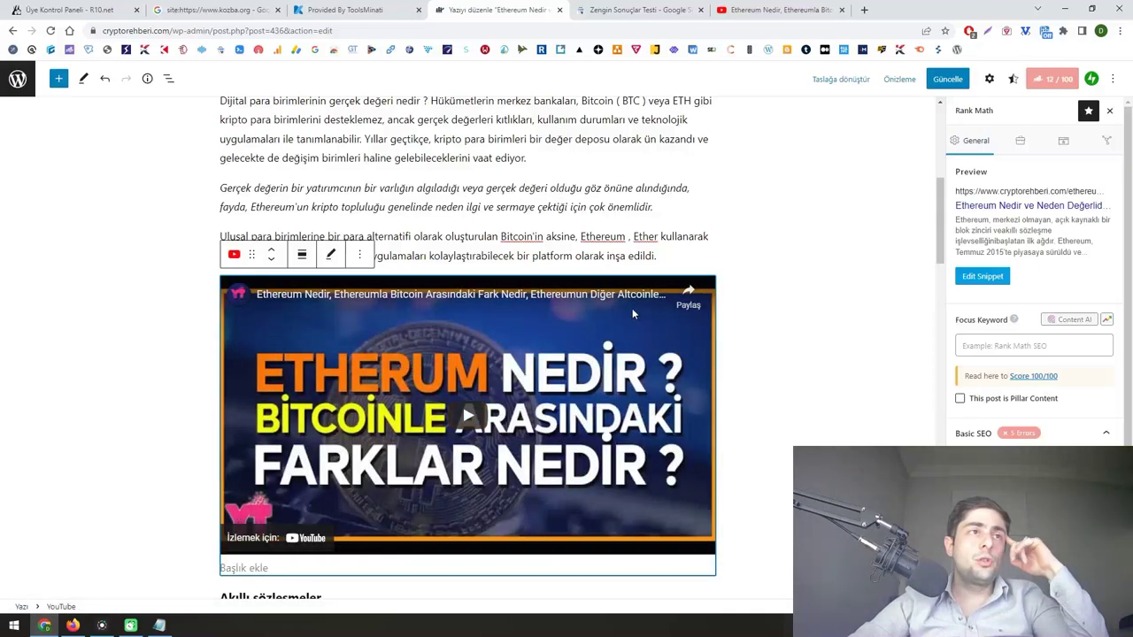
{"action": "scroll", "coordinate": [611, 301], "scroll_direction": "up", "scroll_amount": 8}
{"action": "scroll", "coordinate": [591, 292], "scroll_direction": "down", "scroll_amount": 15}
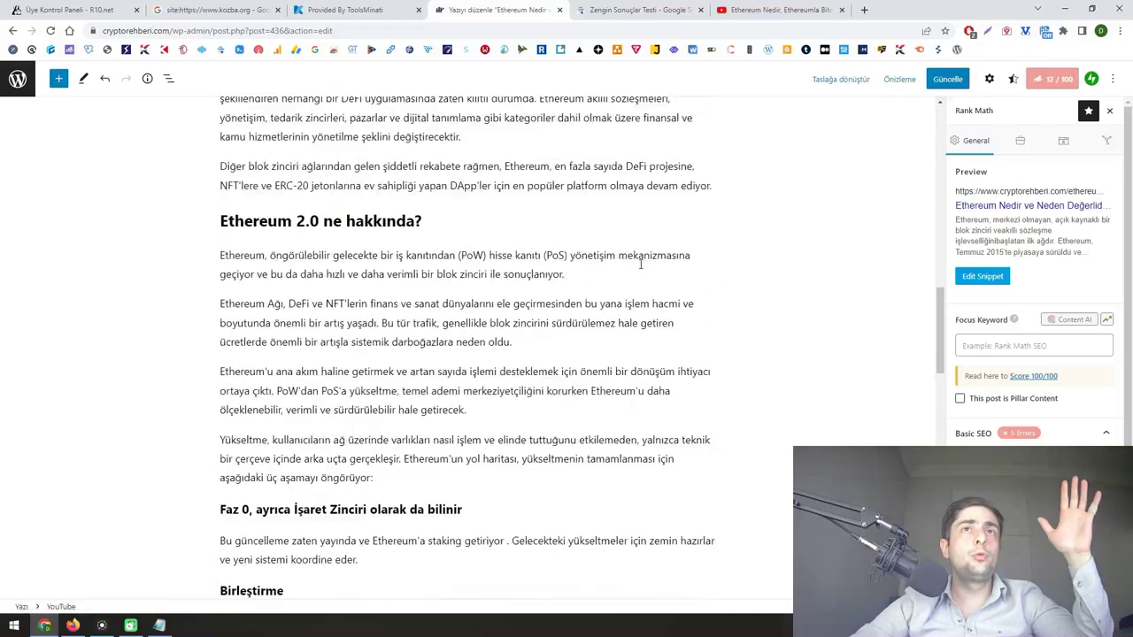
{"action": "scroll", "coordinate": [619, 265], "scroll_direction": "down", "scroll_amount": 2}
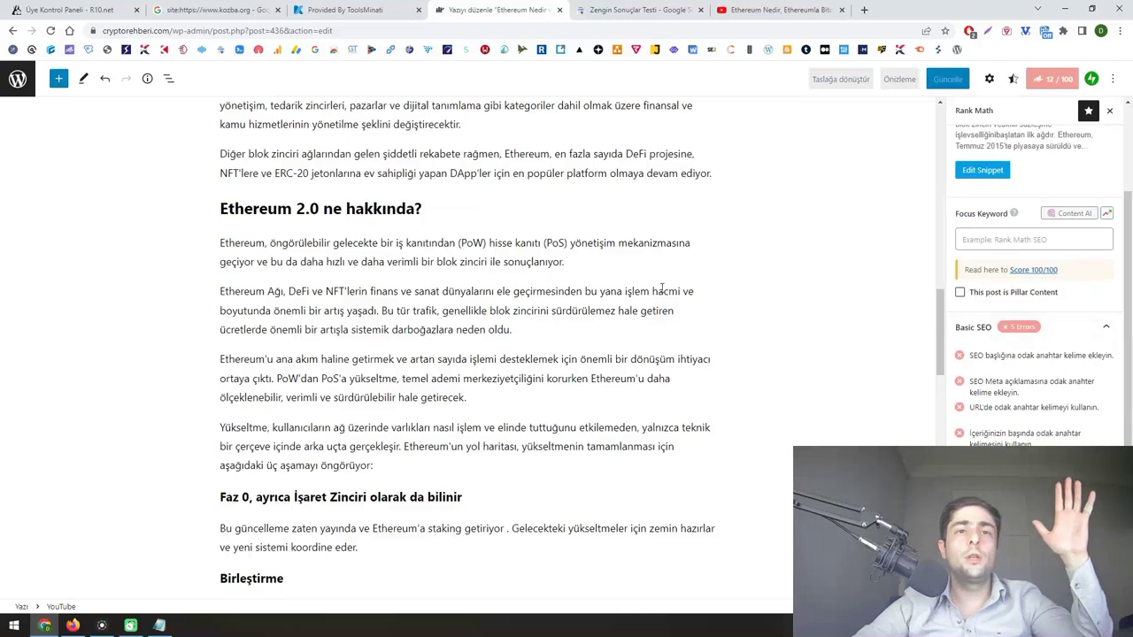
{"action": "scroll", "coordinate": [576, 277], "scroll_direction": "up", "scroll_amount": 10}
{"action": "scroll", "coordinate": [572, 278], "scroll_direction": "up", "scroll_amount": 8}
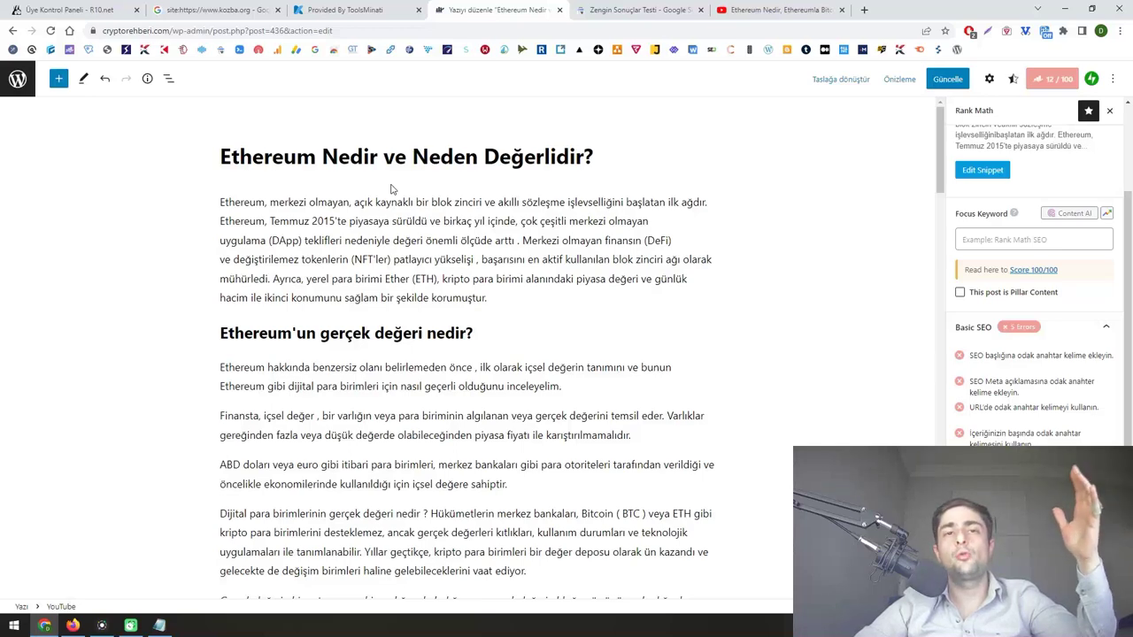
- Search Google for "Ethereum Nedir" from the post title and expand the related question "Ethereum kimin?"
{"action": "left_click_drag", "start_coordinate": [377, 156], "coordinate": [254, 157]}
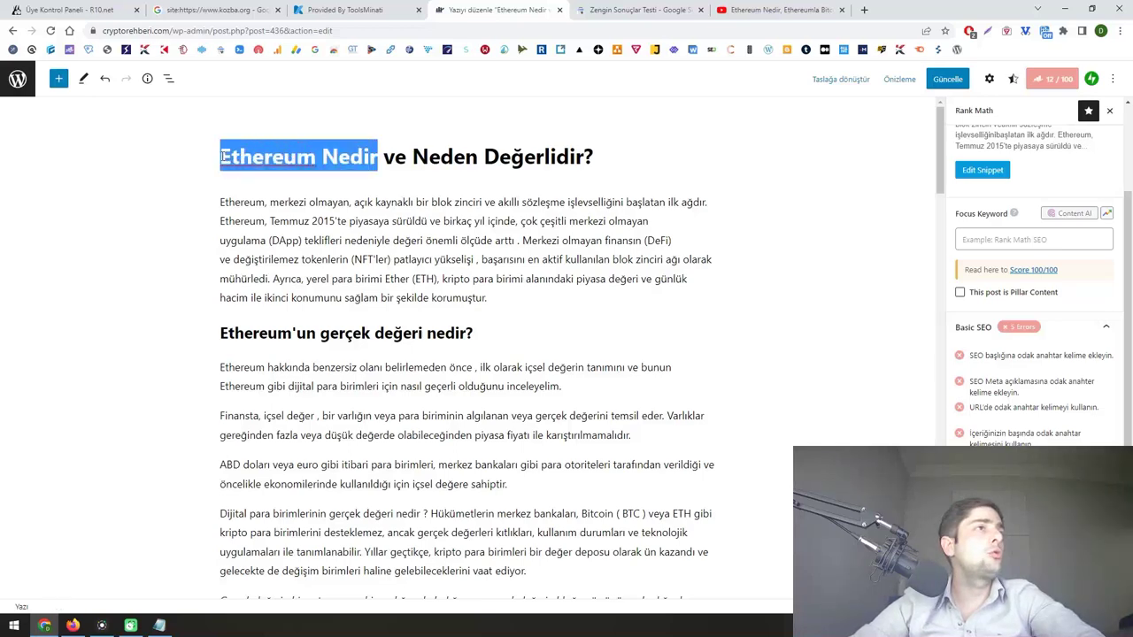
{"action": "key", "text": "ctrl+c"}
{"action": "left_click", "coordinate": [611, 10]}
{"action": "left_click", "coordinate": [580, 30]}
{"action": "key", "text": "ctrl+v"}
{"action": "key", "text": "Return"}
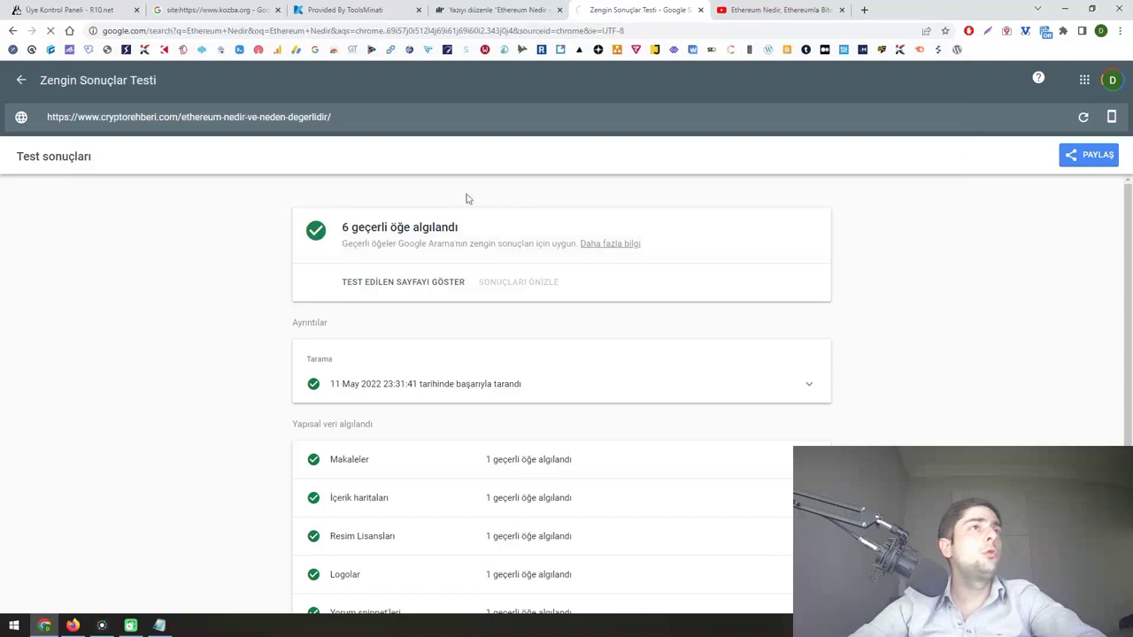
{"action": "scroll", "coordinate": [276, 229], "scroll_direction": "down", "scroll_amount": 2}
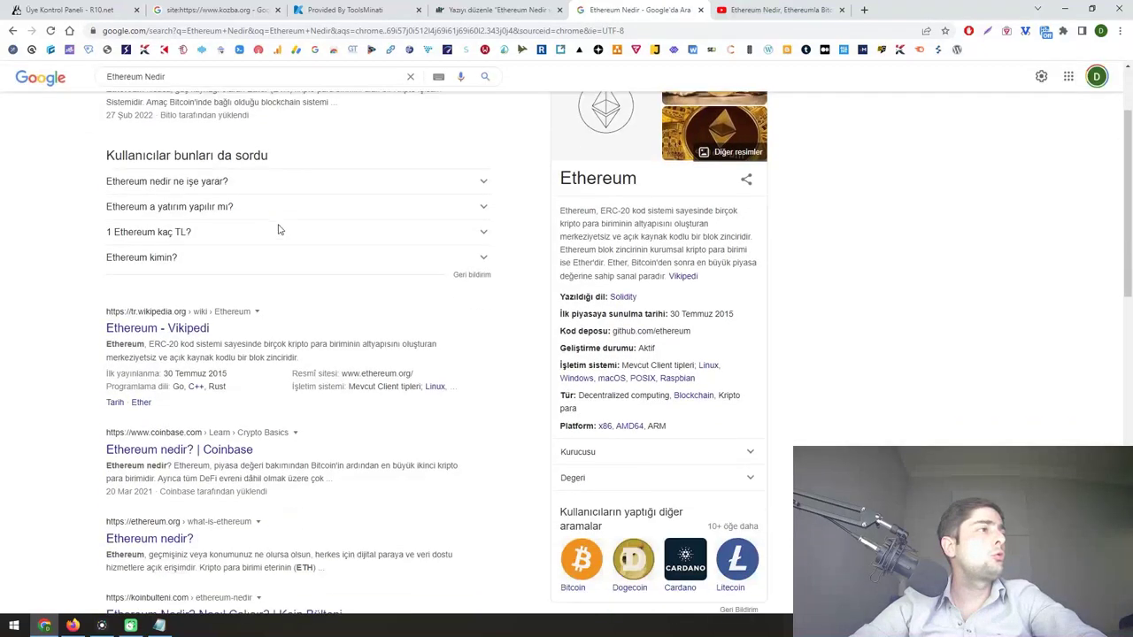
{"action": "left_click", "coordinate": [168, 257]}
- Search the text of the Ethereum post in the WordPress editor for "Ethereum kim"
{"action": "key", "text": "ctrl+shift+Tab"}
{"action": "scroll", "coordinate": [375, 284], "scroll_direction": "down", "scroll_amount": 2}
{"action": "scroll", "coordinate": [375, 284], "scroll_direction": "up", "scroll_amount": 2}
{"action": "left_click", "coordinate": [379, 259]}
{"action": "key", "text": "ctrl+f"}
{"action": "type", "text": "Ethe"}
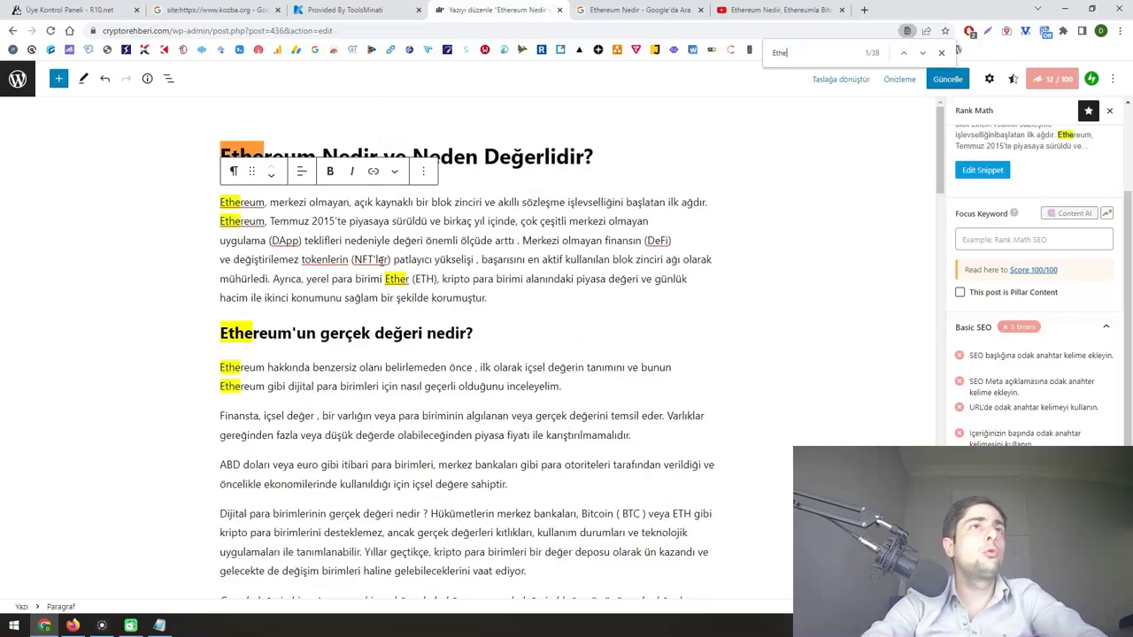
{"action": "type", "text": "reum kim"}
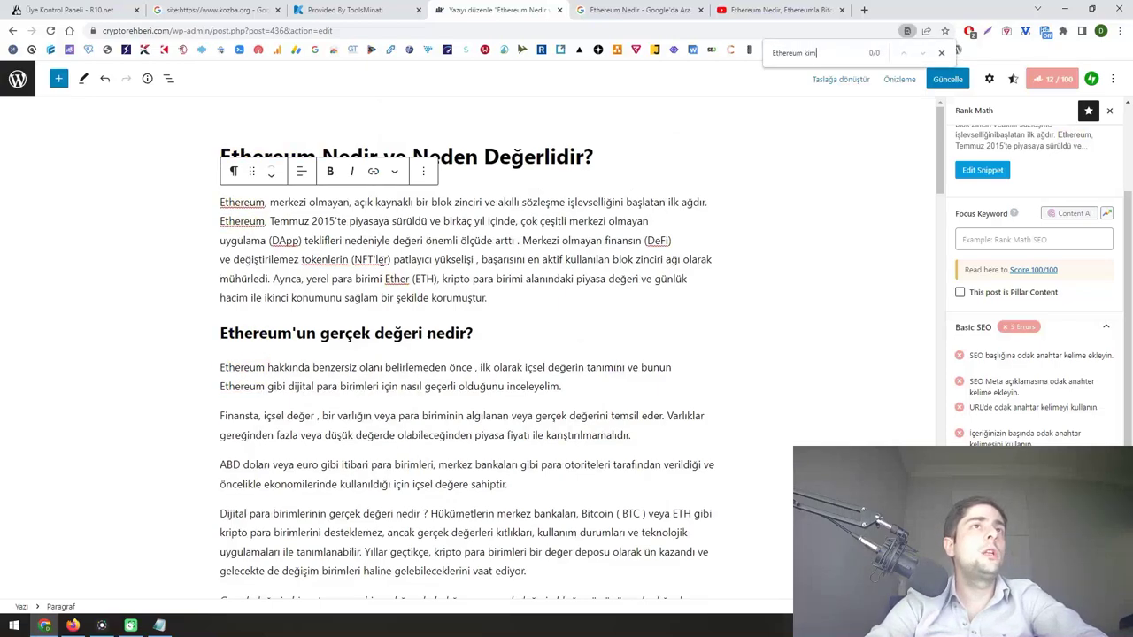
{"action": "key", "text": "Escape"}
- Insert a FAQ by Rank Math block after the last paragraph of the post
{"action": "middle_click", "coordinate": [393, 329]}
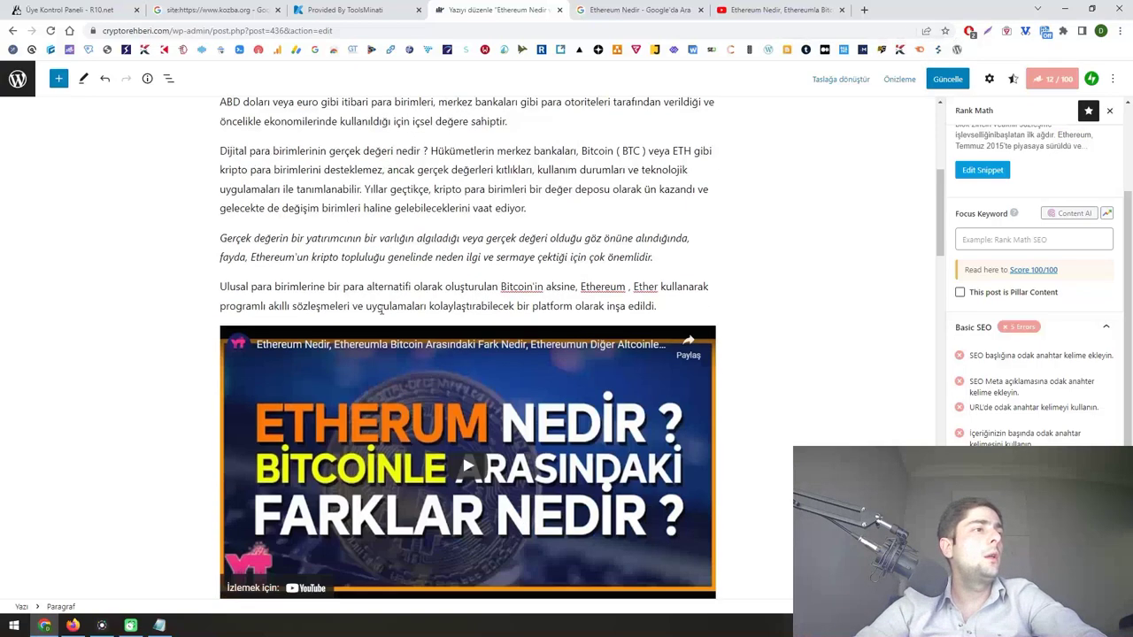
{"action": "left_click", "coordinate": [646, 280]}
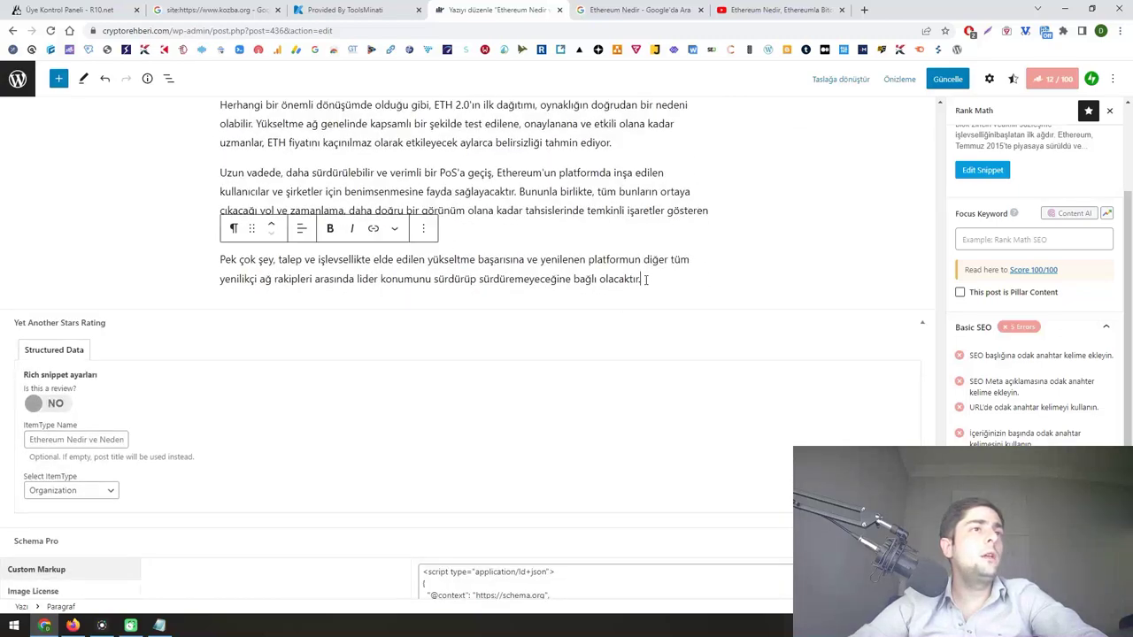
{"action": "key", "text": "Return"}
{"action": "left_click", "coordinate": [708, 278]}
{"action": "type", "text": "faq"}
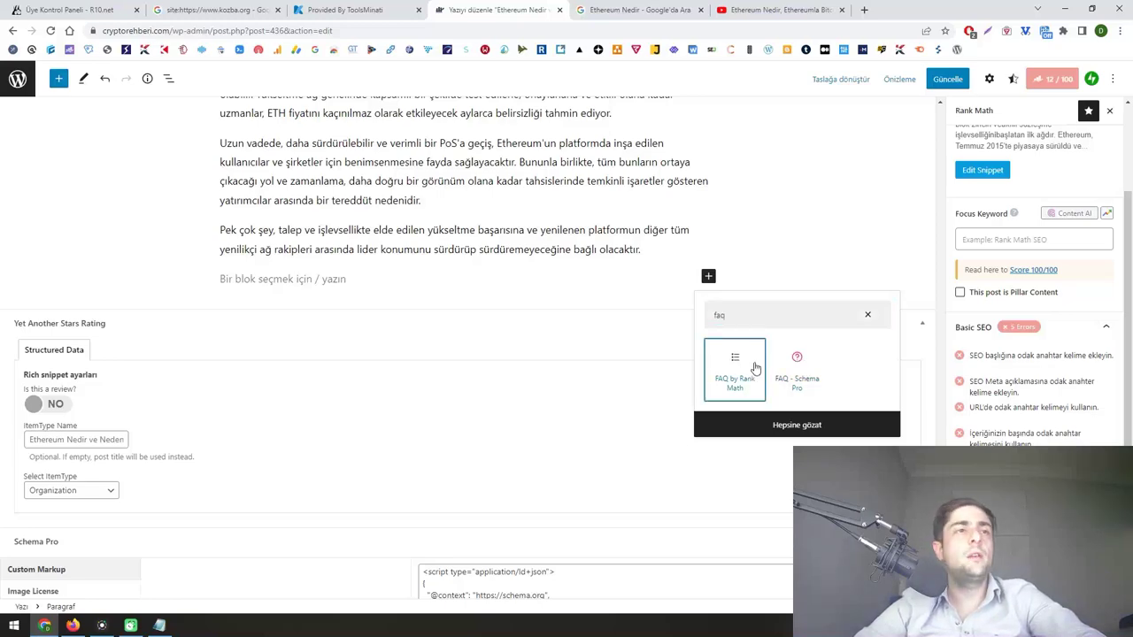
{"action": "left_click", "coordinate": [754, 370]}
- Copy the related question "Ethereum kimin?" from the Google results into the FAQ block as its question
{"action": "key", "text": "ctrl+Tab"}
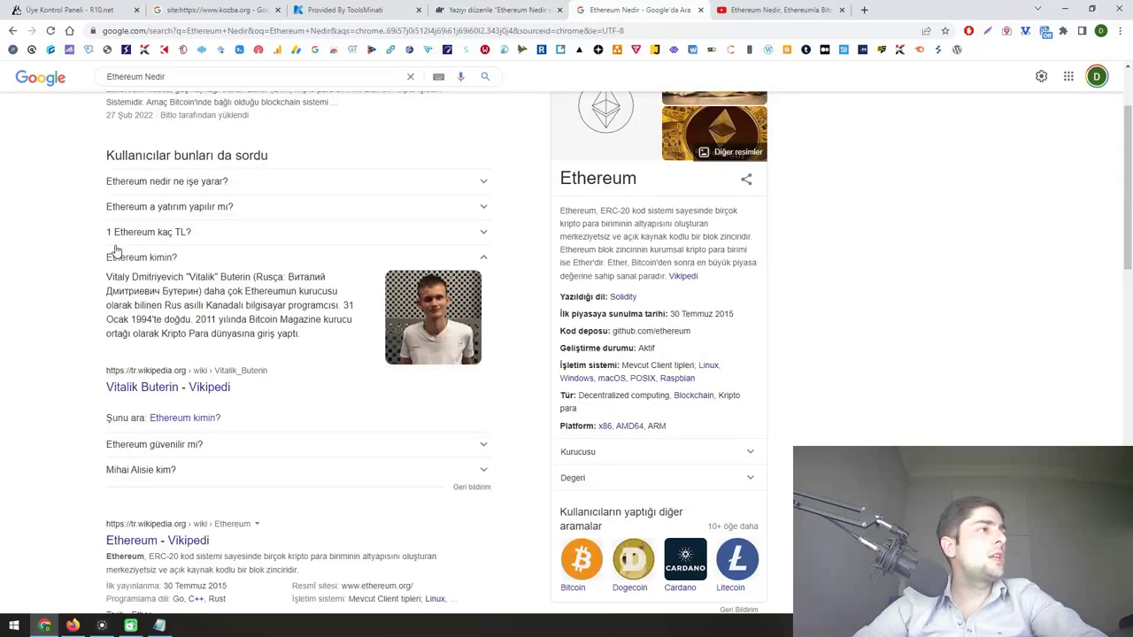
{"action": "left_click", "coordinate": [466, 8]}
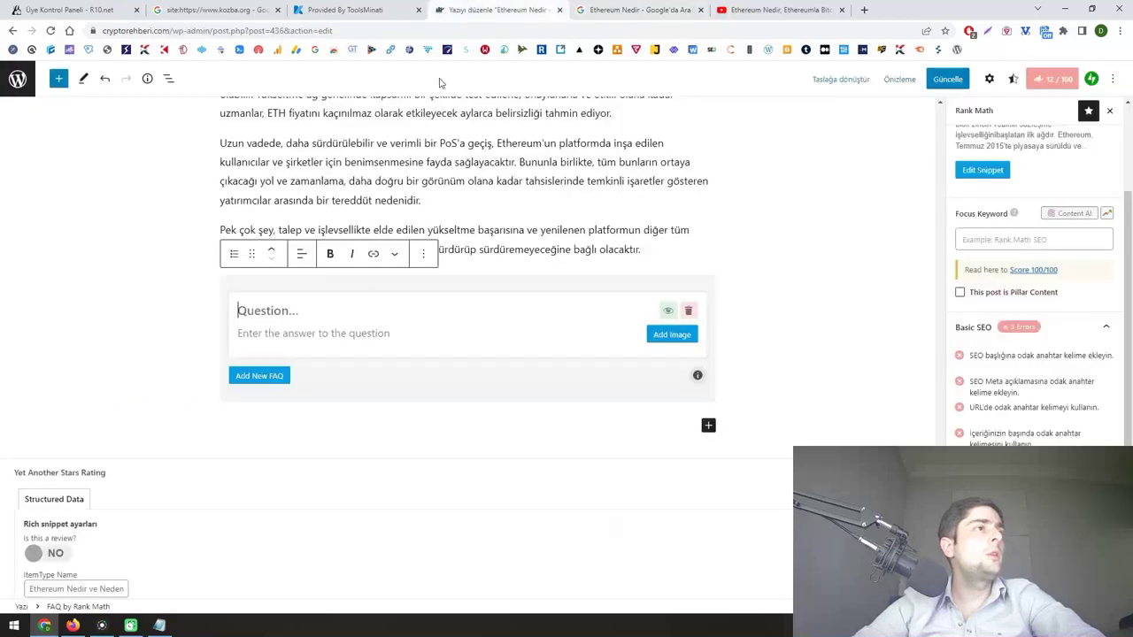
{"action": "key", "text": "ctrl+v"}
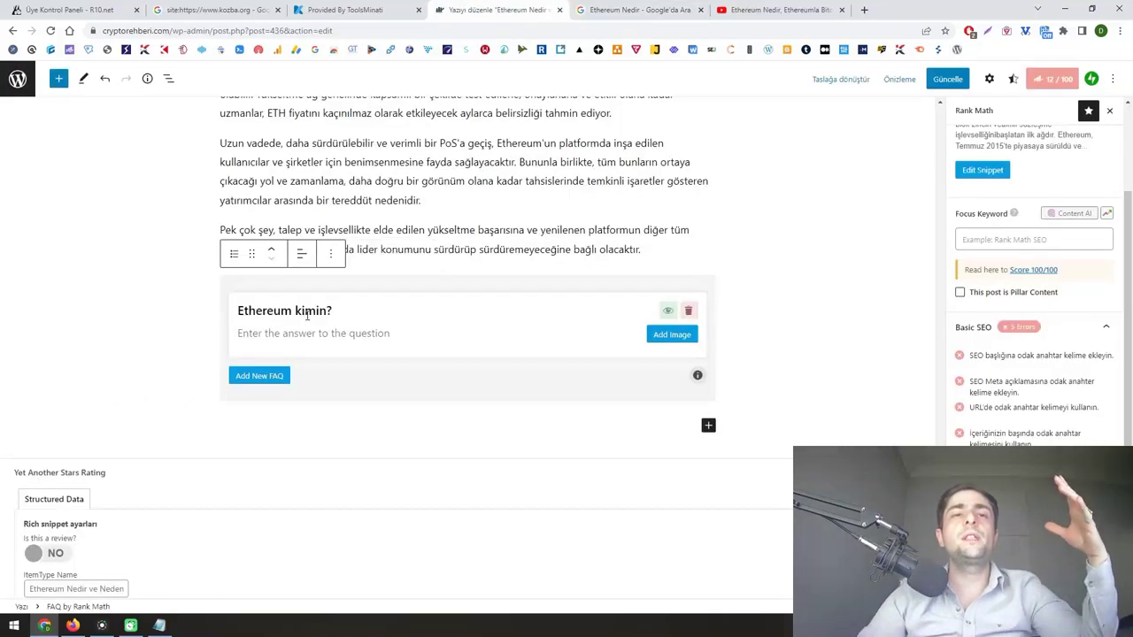
{"action": "key", "text": "ctrl+Tab"}
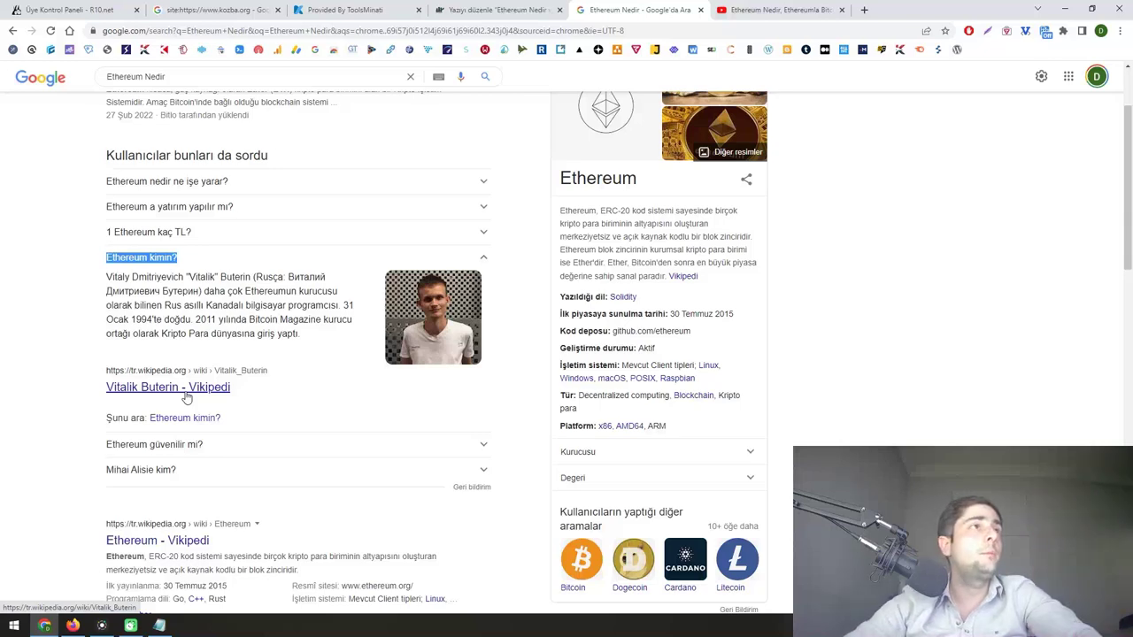
{"action": "left_click", "coordinate": [495, 9]}
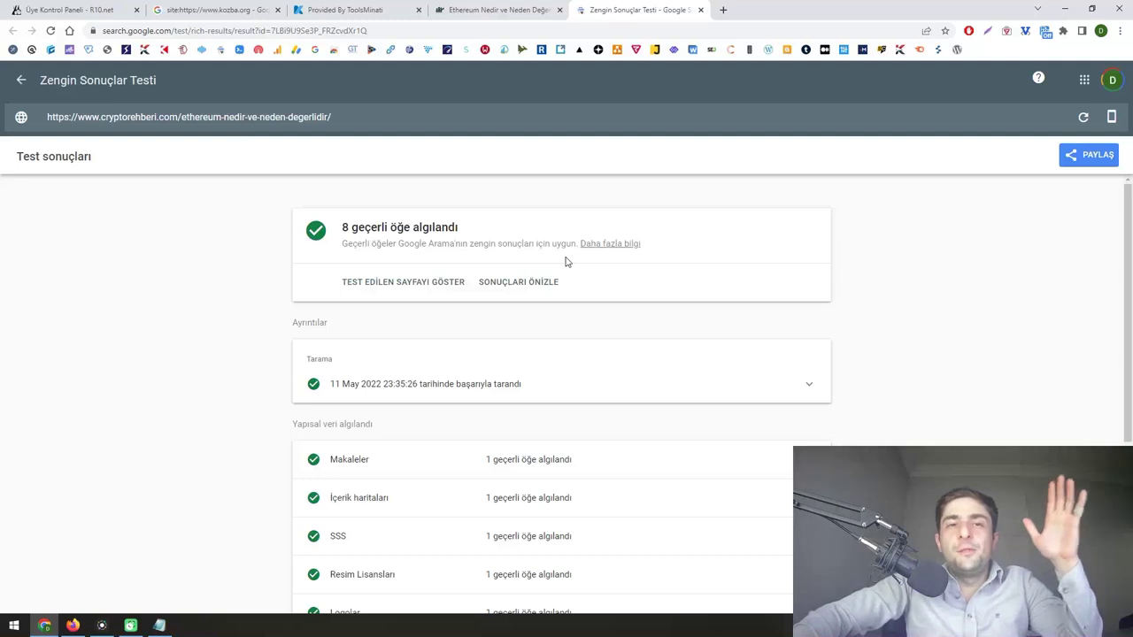
- Review the structured data types detected for the Ethereum article in the rich results test
{"action": "scroll", "coordinate": [565, 261], "scroll_direction": "down", "scroll_amount": 3}
{"action": "scroll", "coordinate": [566, 399], "scroll_direction": "up", "scroll_amount": 1}
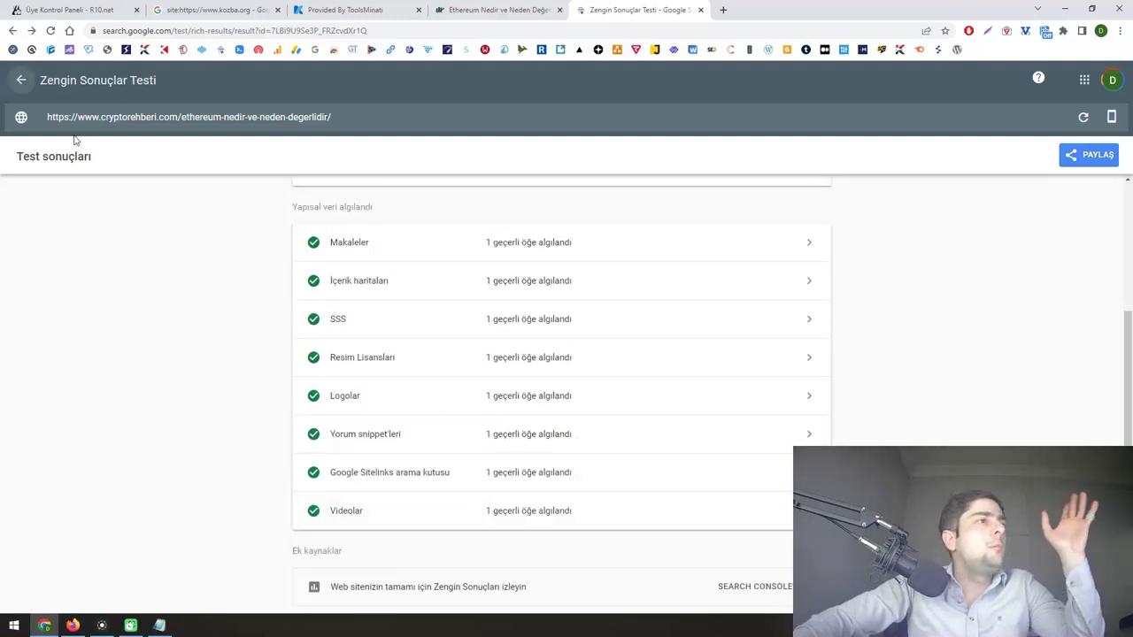
{"action": "scroll", "coordinate": [539, 332], "scroll_direction": "up", "scroll_amount": 3}
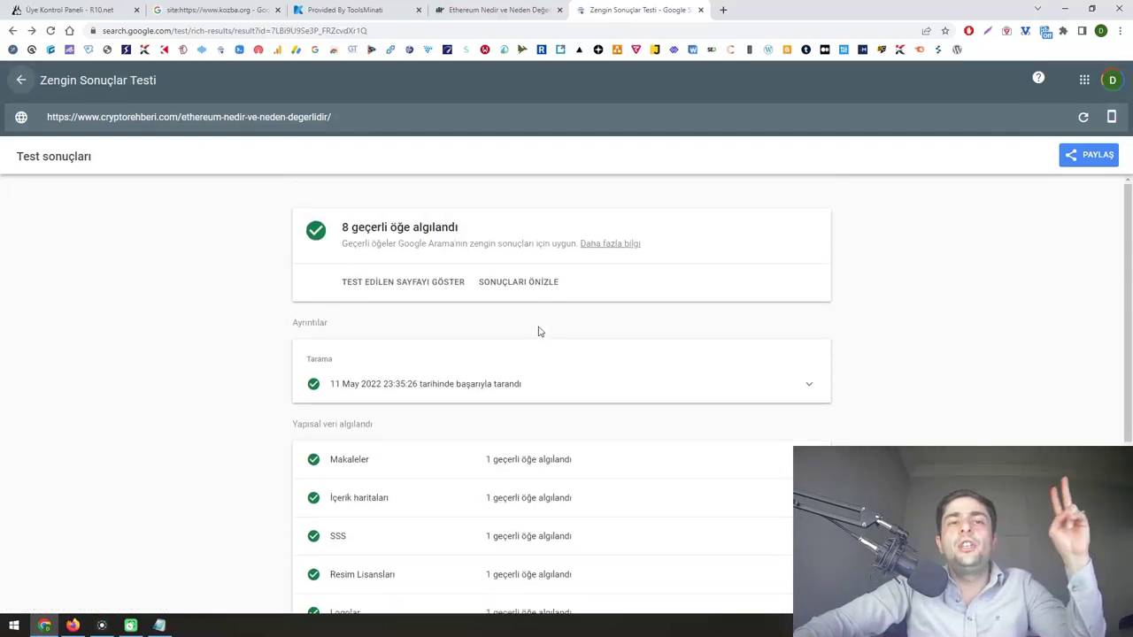
{"action": "scroll", "coordinate": [536, 334], "scroll_direction": "down", "scroll_amount": 4}
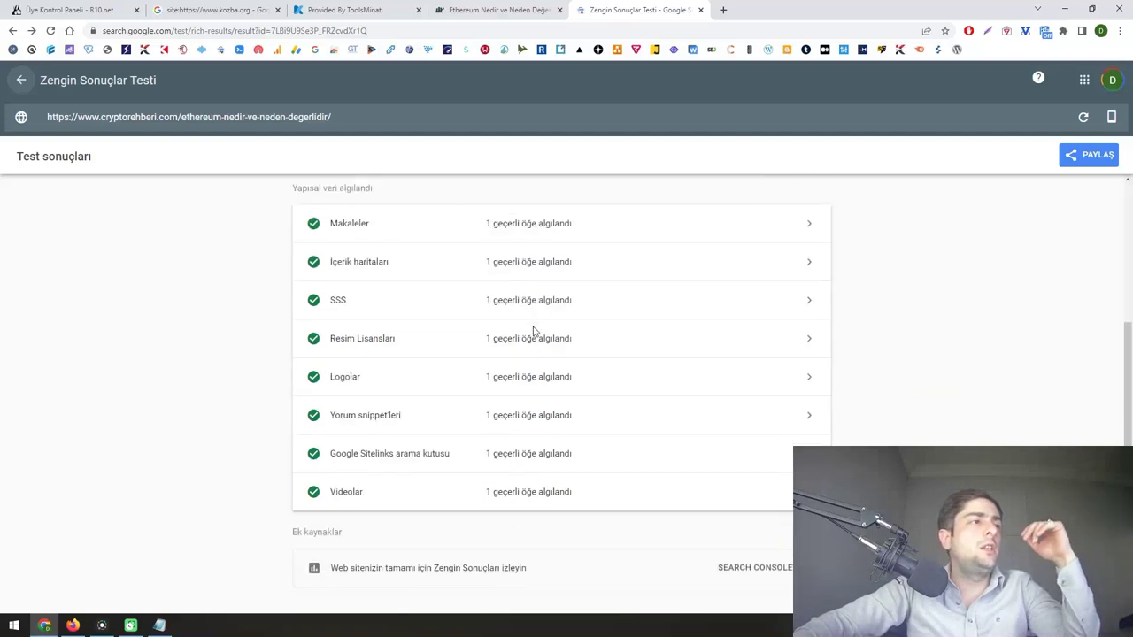
{"action": "scroll", "coordinate": [518, 420], "scroll_direction": "up", "scroll_amount": 1}
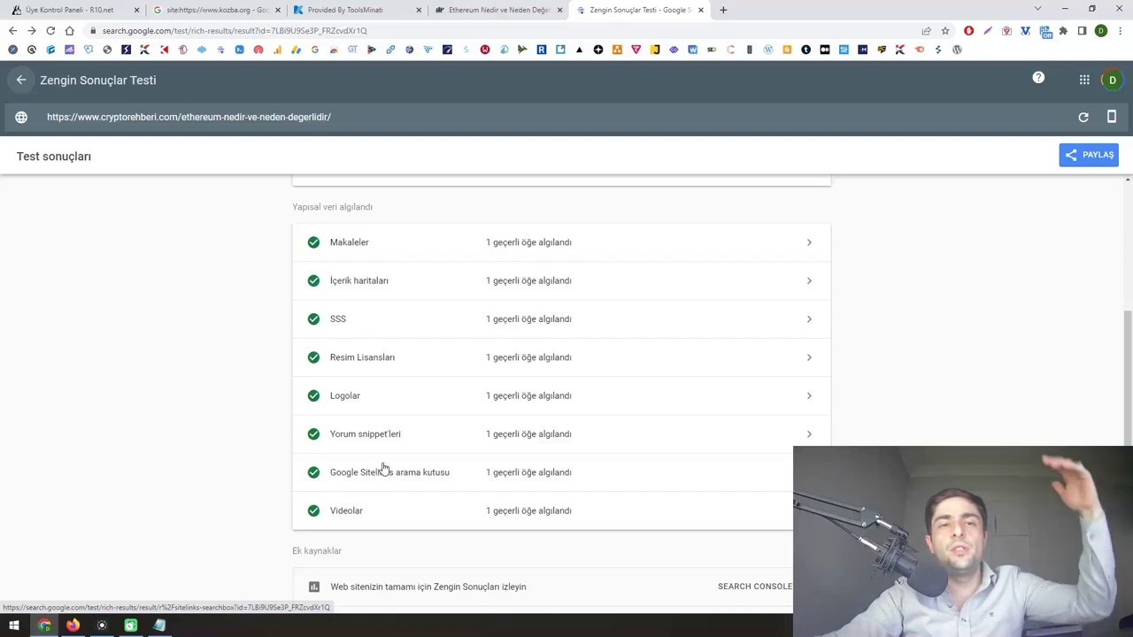
{"action": "scroll", "coordinate": [403, 381], "scroll_direction": "up", "scroll_amount": 3}
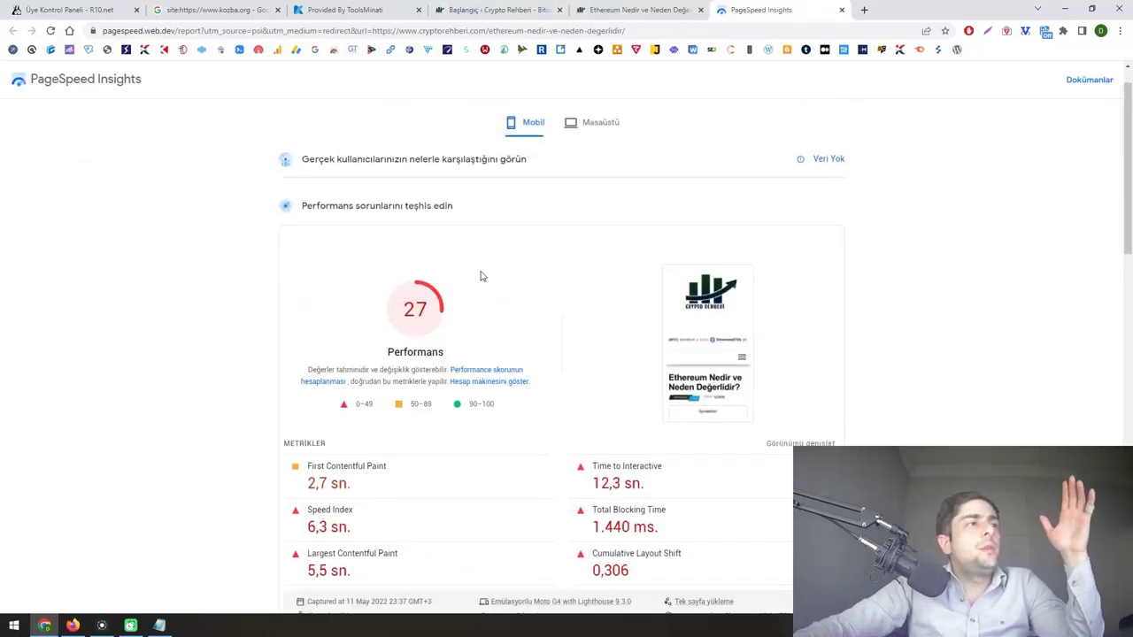
- Compare the article's desktop and mobile PageSpeed Insights reports and review the mobile improvement suggestions
{"action": "scroll", "coordinate": [481, 273], "scroll_direction": "down", "scroll_amount": 1}
{"action": "left_click", "coordinate": [592, 113]}
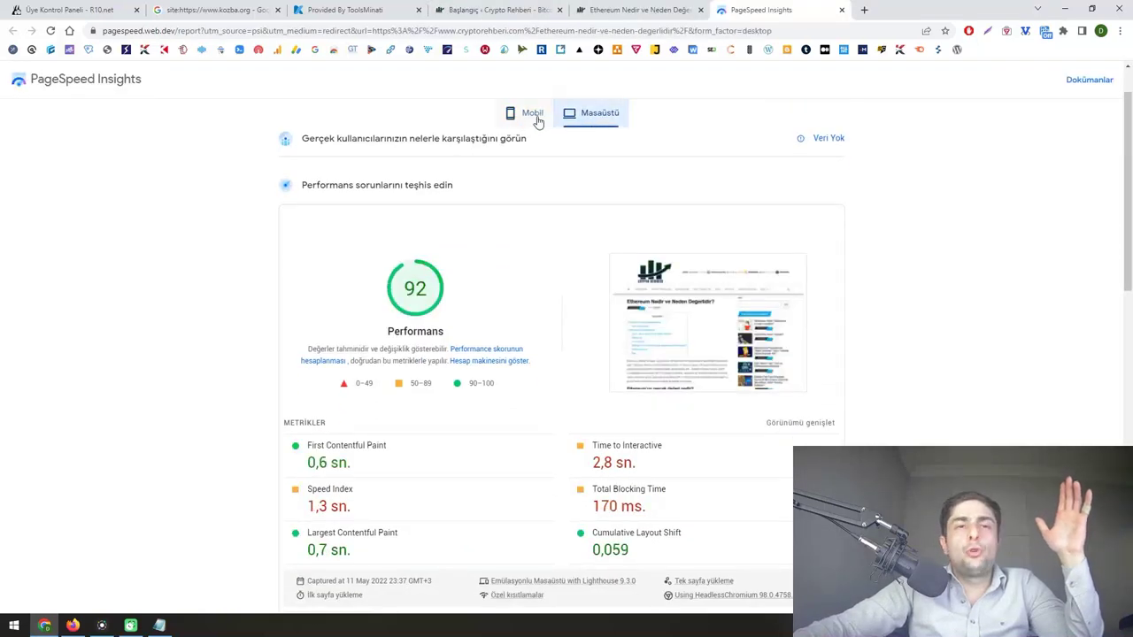
{"action": "left_click", "coordinate": [531, 115]}
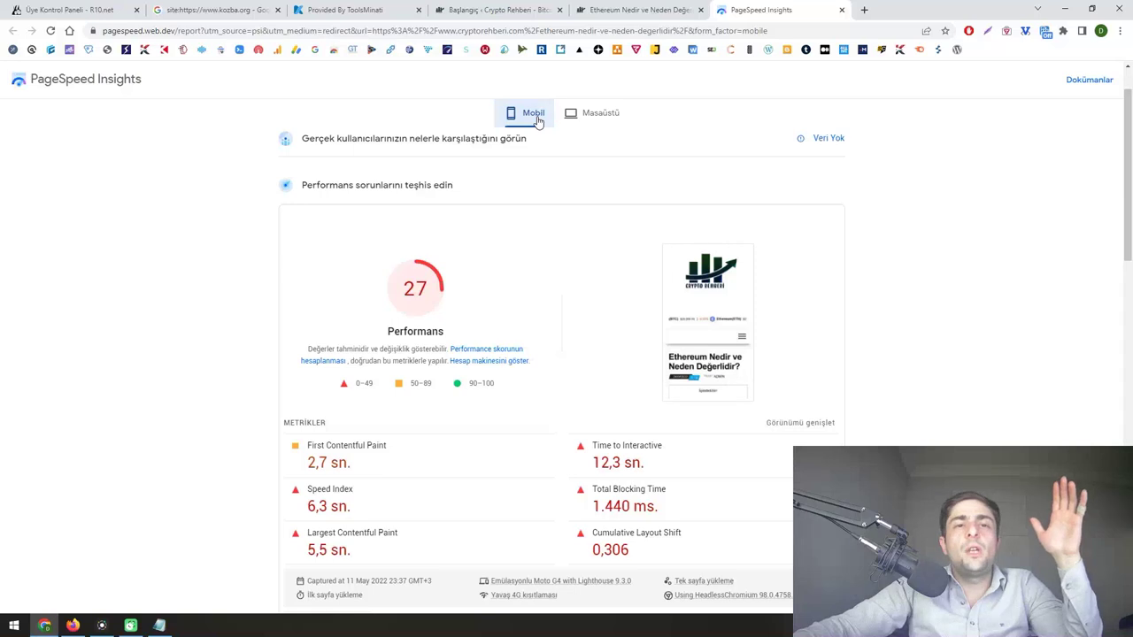
{"action": "scroll", "coordinate": [526, 223], "scroll_direction": "down", "scroll_amount": 5}
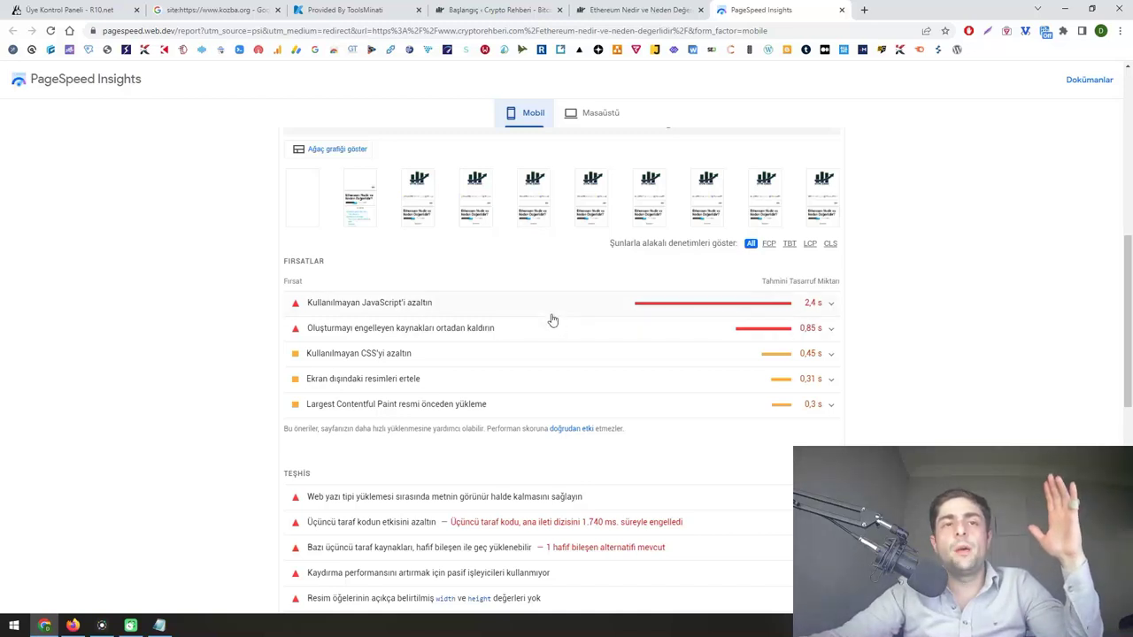
{"action": "scroll", "coordinate": [550, 322], "scroll_direction": "up", "scroll_amount": 5}
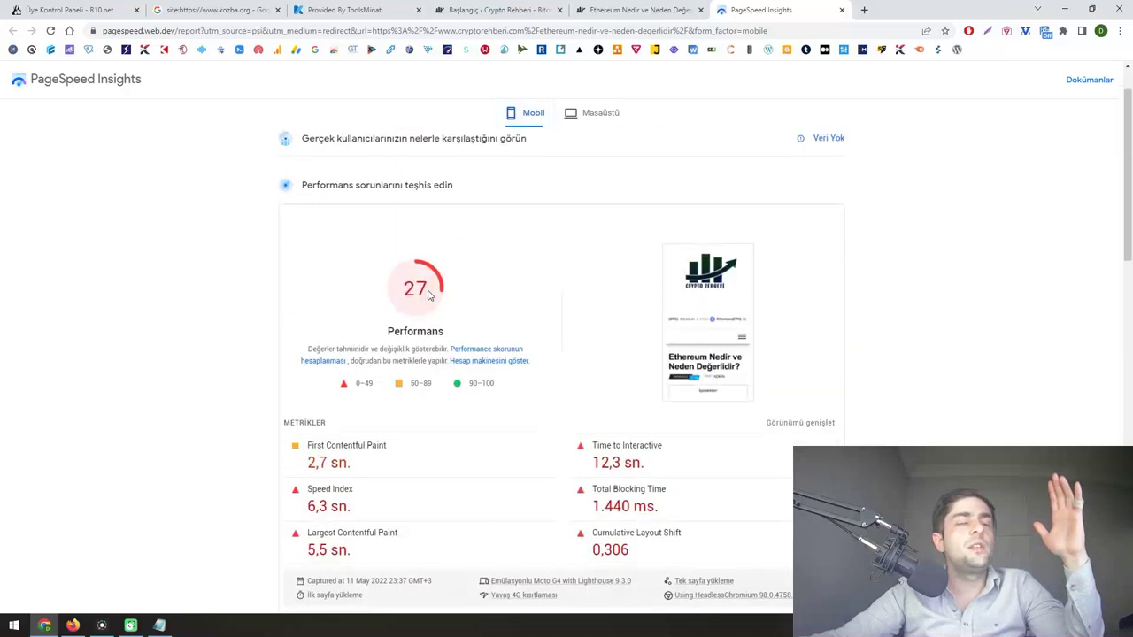
- Examine the embedded YouTube video in the published Ethereum article
{"action": "left_click", "coordinate": [611, 10]}
{"action": "scroll", "coordinate": [496, 265], "scroll_direction": "down", "scroll_amount": 10}
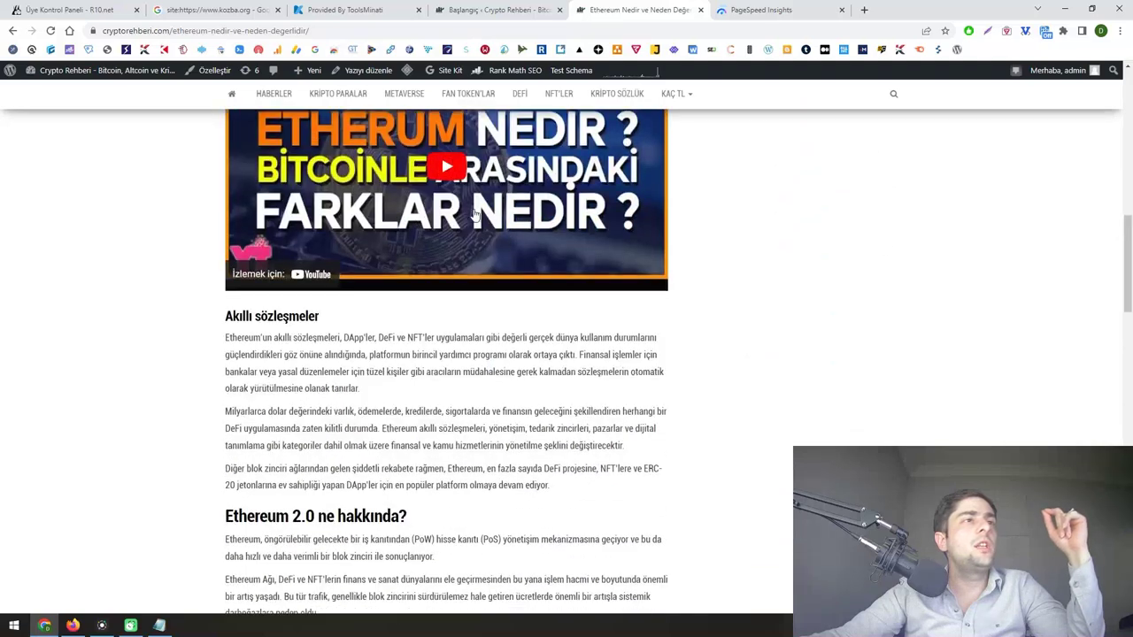
{"action": "scroll", "coordinate": [482, 221], "scroll_direction": "up", "scroll_amount": 2}
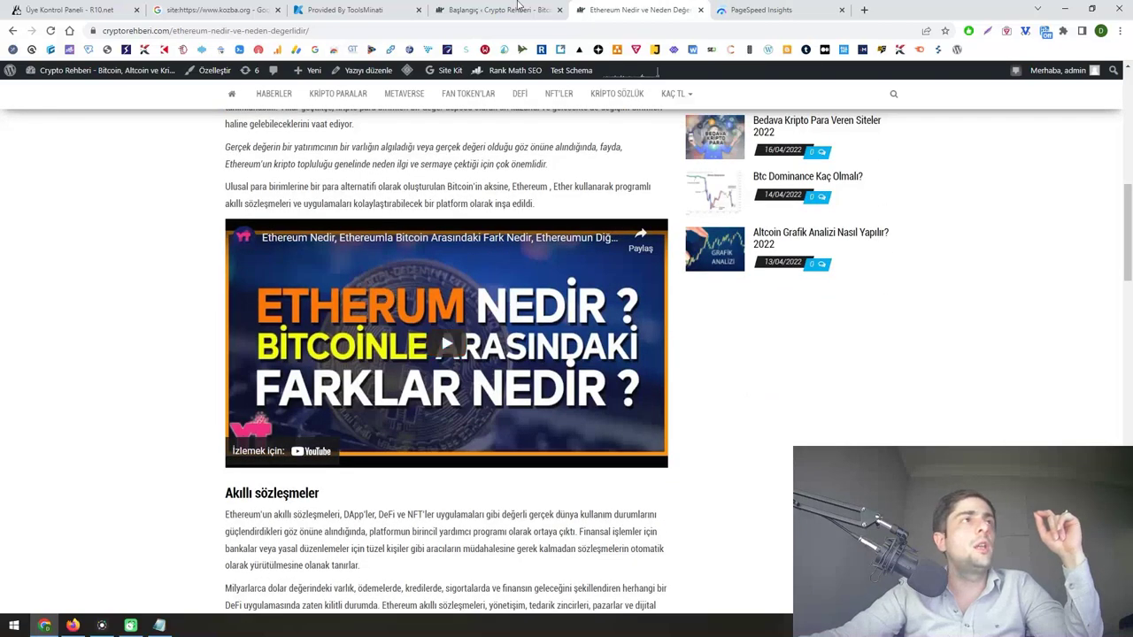
- In Perfmatters, enable lazy loading for images, iFrames and videos, plus YouTube preview thumbnails and missing image dimensions, and save the changes
{"action": "key", "text": "ctrl+shift+Tab"}
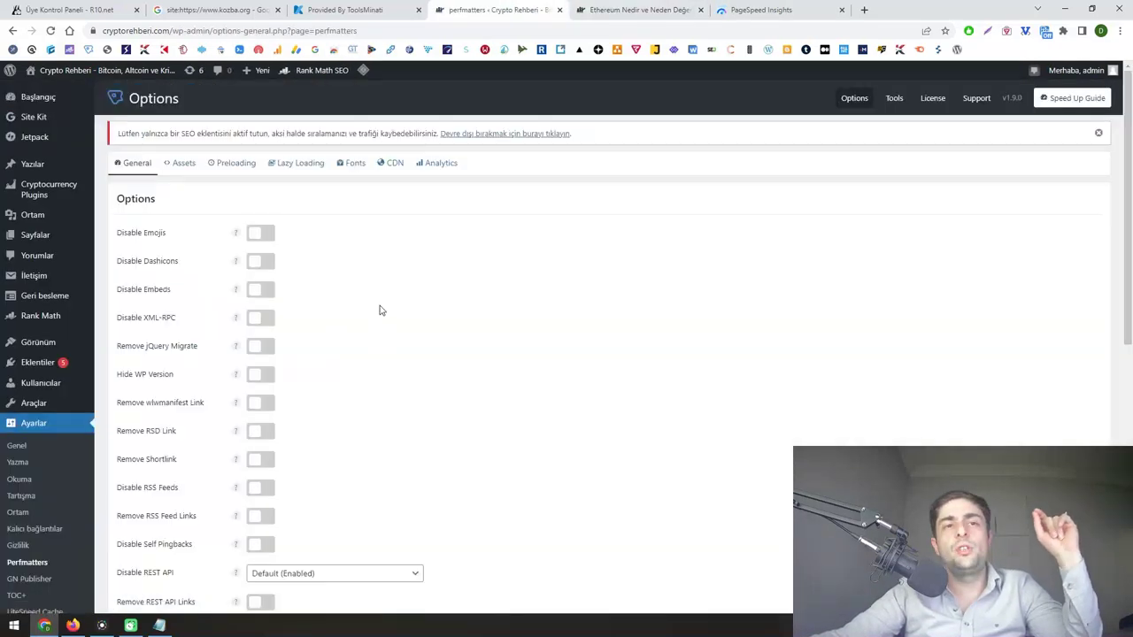
{"action": "left_click", "coordinate": [301, 165]}
{"action": "left_click", "coordinate": [261, 232]}
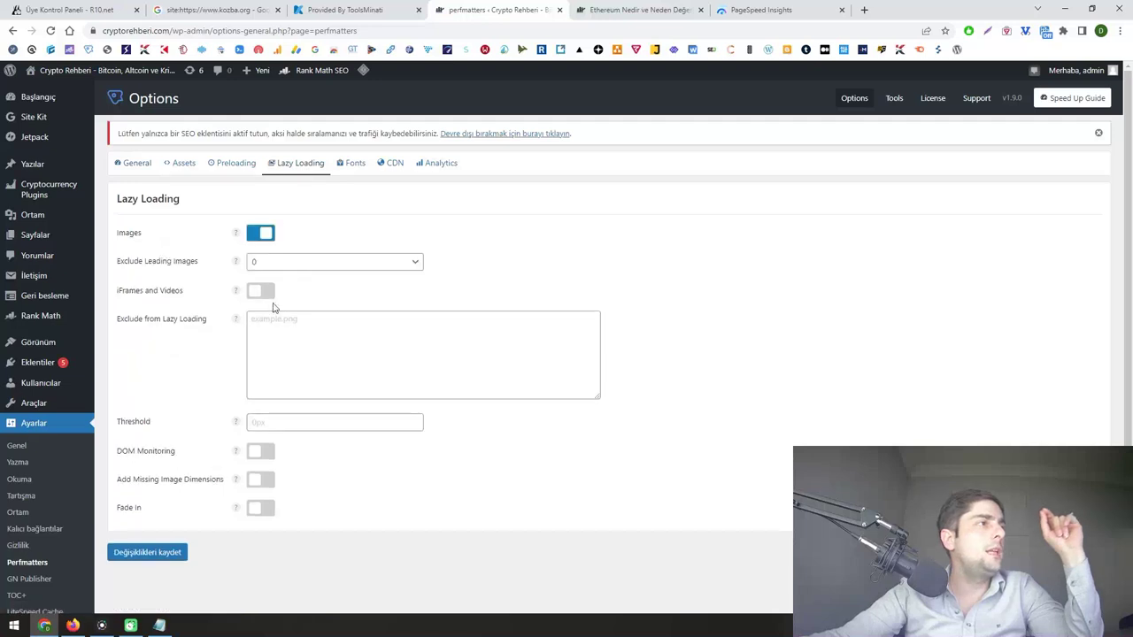
{"action": "left_click", "coordinate": [271, 294]}
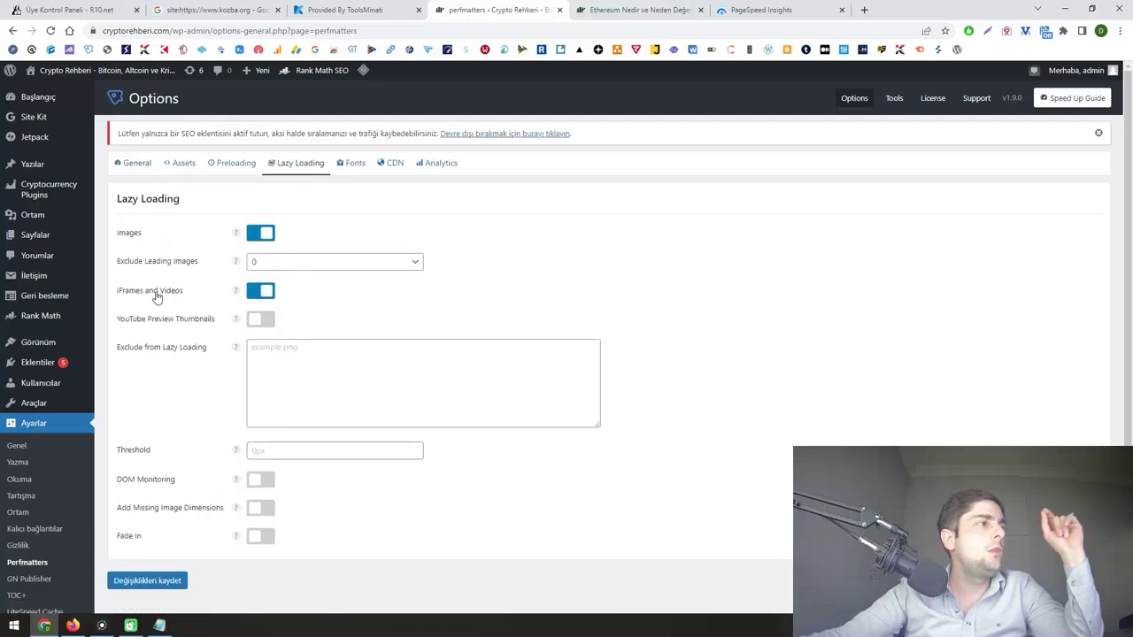
{"action": "left_click", "coordinate": [261, 320]}
{"action": "left_click", "coordinate": [261, 507]}
{"action": "left_click", "coordinate": [181, 581]}
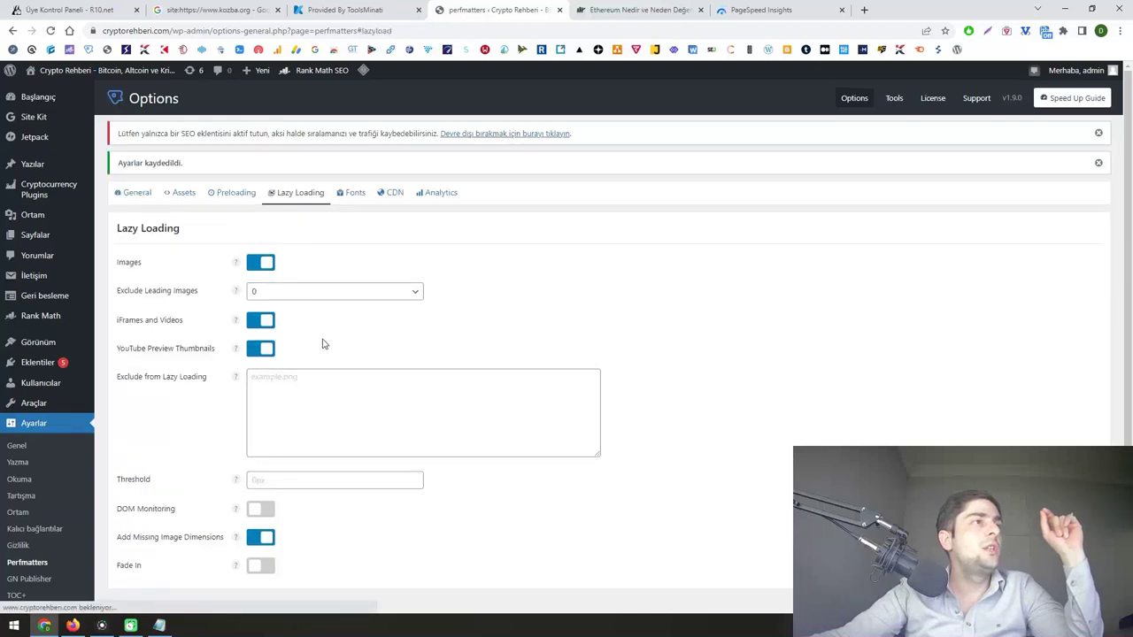
- Check the article's new mobile and desktop performance reports in PageSpeed Insights
{"action": "key", "text": "ctrl+9"}
{"action": "scroll", "coordinate": [228, 253], "scroll_direction": "up", "scroll_amount": 2}
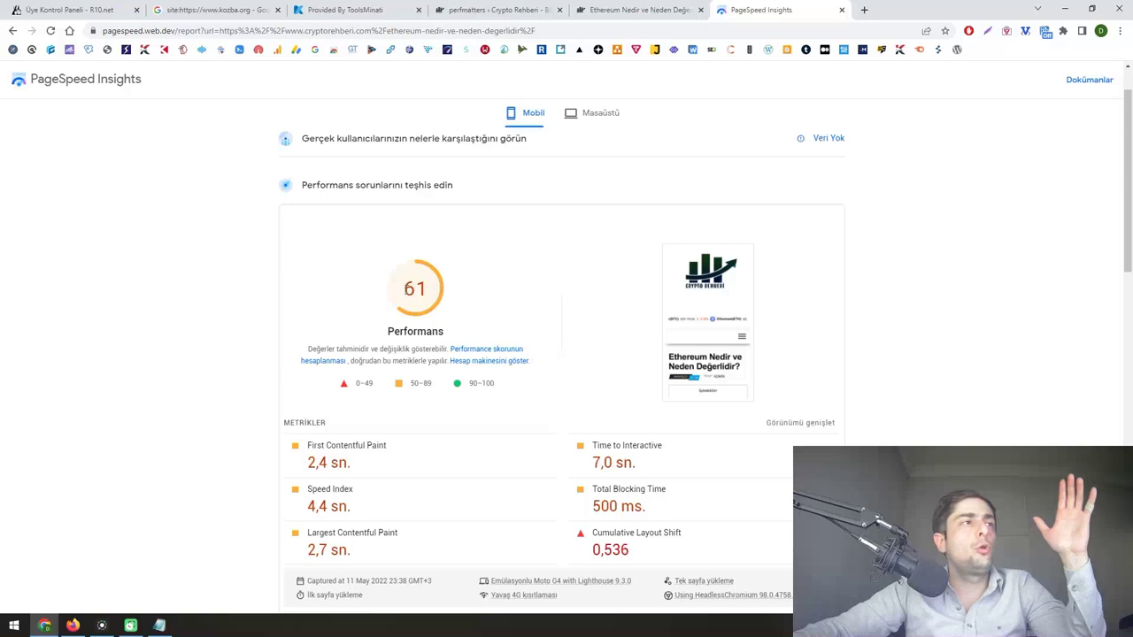
{"action": "left_click", "coordinate": [591, 112]}
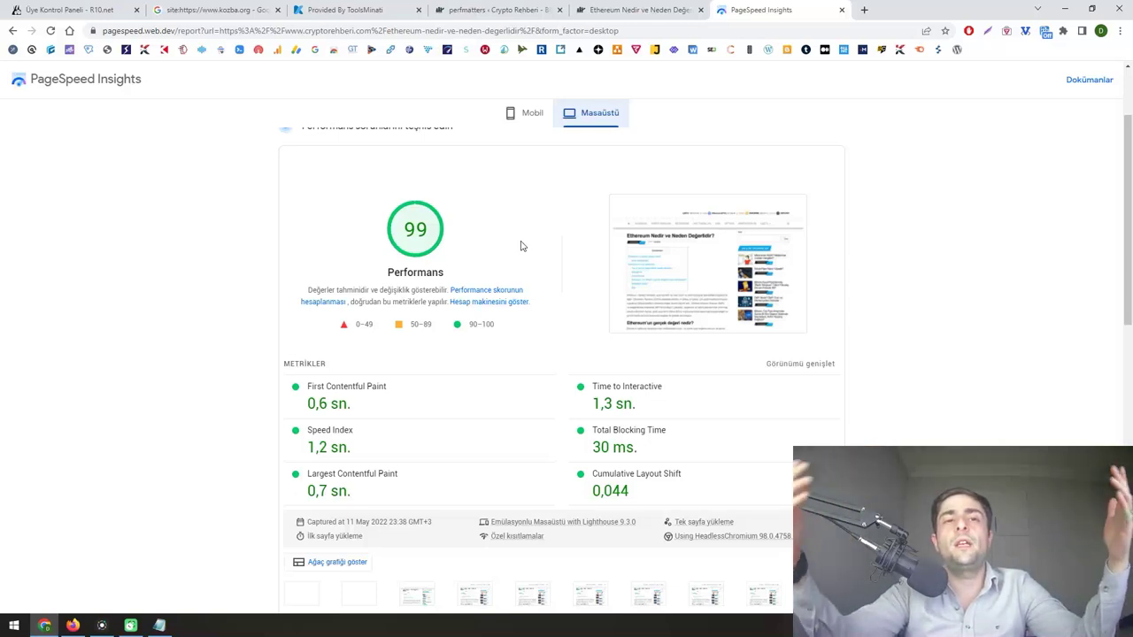
- Examine the mobile report's diagnostics, expanding the third-party code item to review its ad, WordPress, Analytics and Tag Manager scripts
{"action": "left_click", "coordinate": [535, 115]}
{"action": "scroll", "coordinate": [531, 212], "scroll_direction": "down", "scroll_amount": 6}
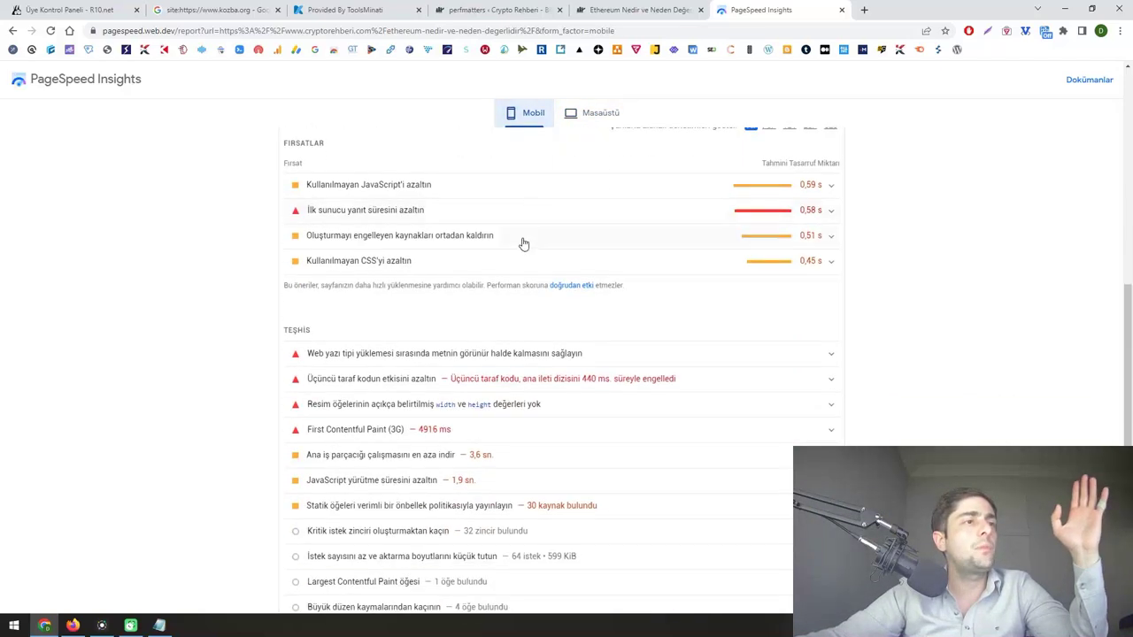
{"action": "scroll", "coordinate": [523, 241], "scroll_direction": "down", "scroll_amount": 2}
{"action": "left_click", "coordinate": [518, 318]}
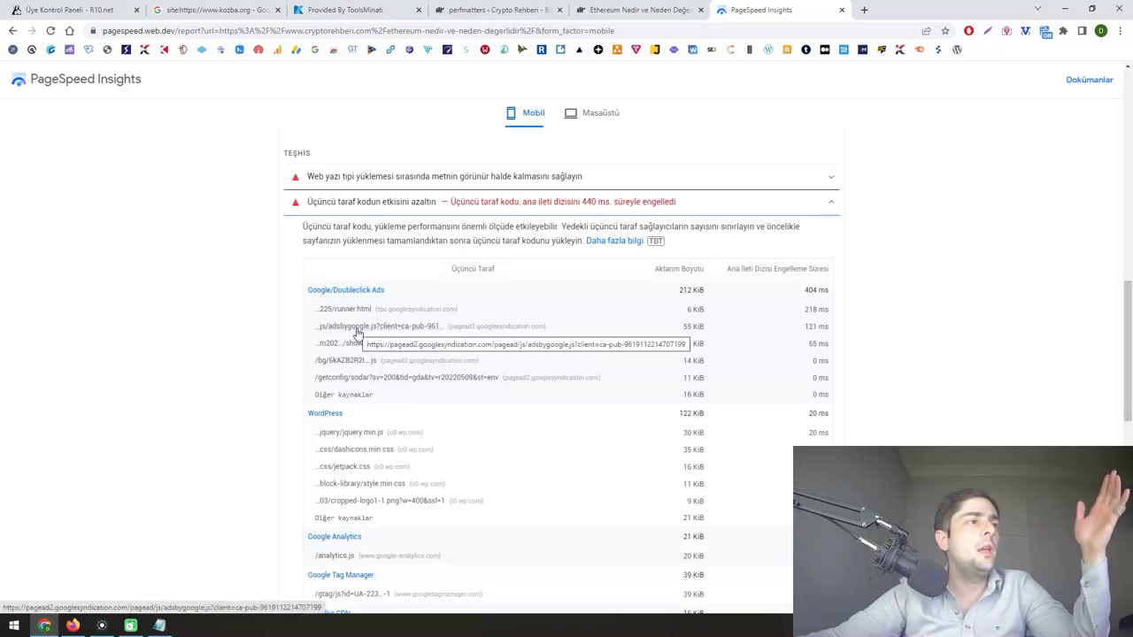
{"action": "scroll", "coordinate": [397, 364], "scroll_direction": "down", "scroll_amount": 2}
{"action": "scroll", "coordinate": [397, 363], "scroll_direction": "up", "scroll_amount": 1}
{"action": "scroll", "coordinate": [396, 361], "scroll_direction": "down", "scroll_amount": 2}
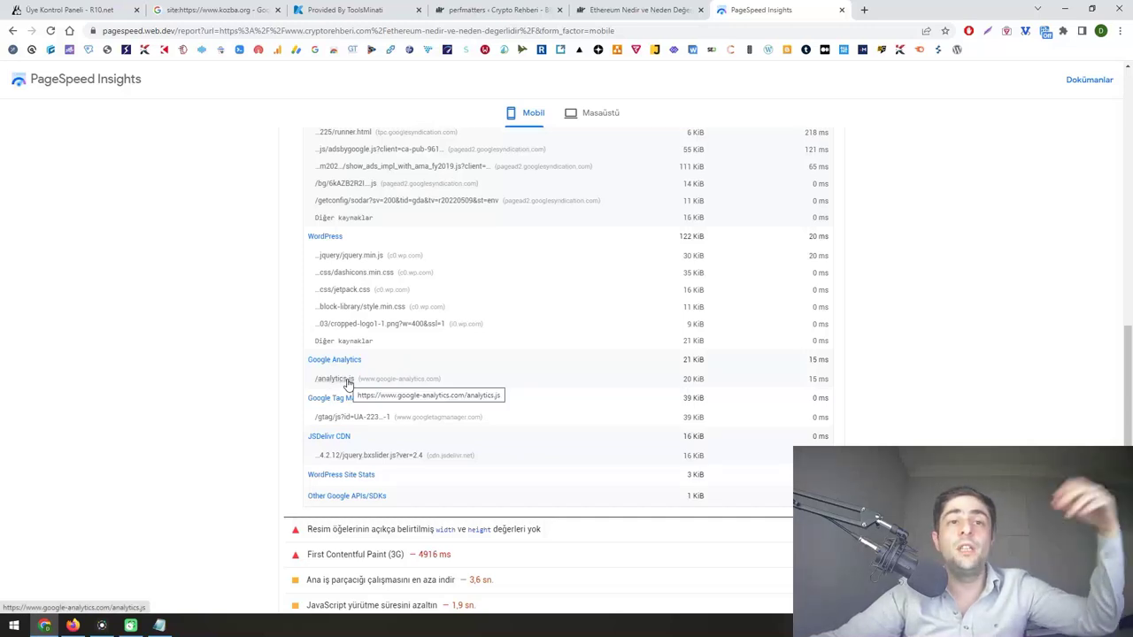
{"action": "left_click_drag", "start_coordinate": [814, 380], "coordinate": [829, 383]}
{"action": "scroll", "coordinate": [538, 395], "scroll_direction": "down", "scroll_amount": 1}
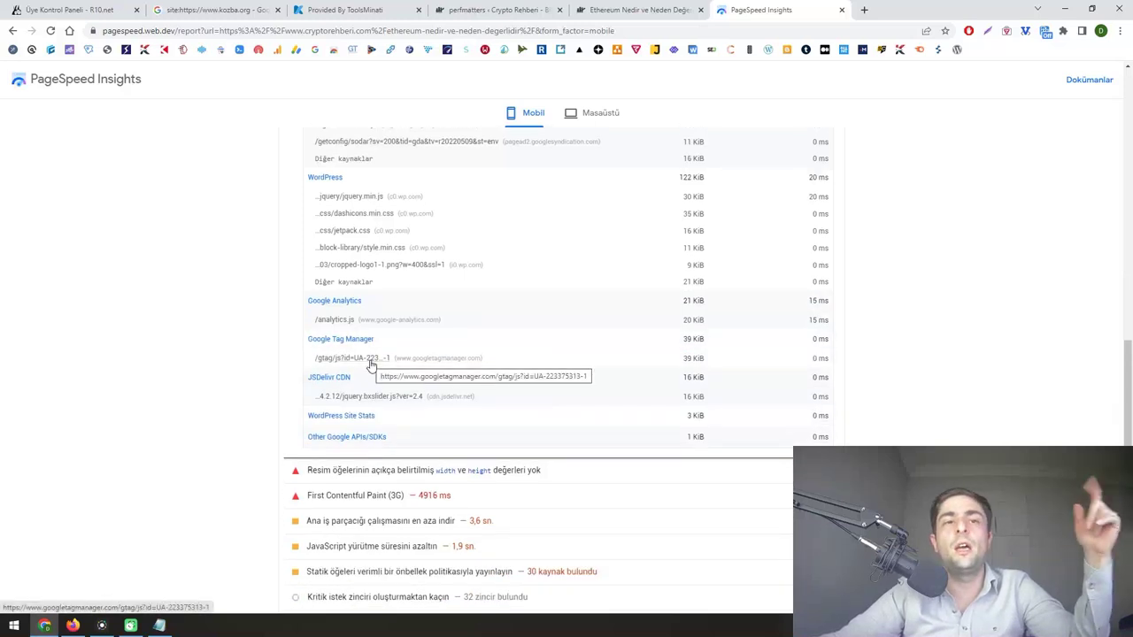
{"action": "scroll", "coordinate": [372, 364], "scroll_direction": "down", "scroll_amount": 2}
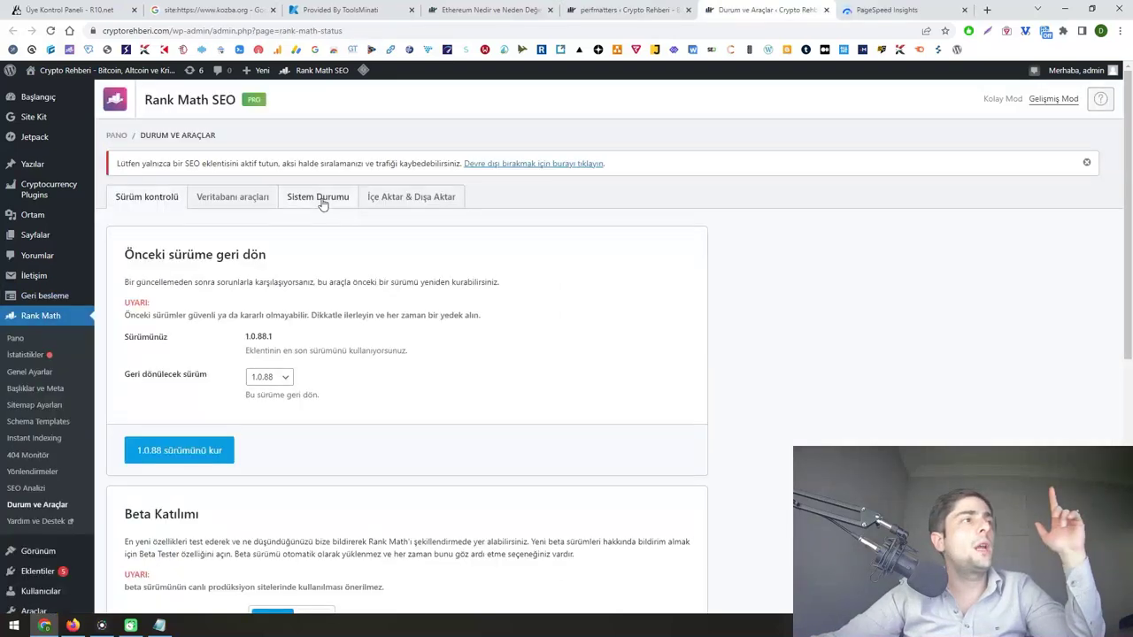
- Examine the server details in Rank Math's system status to identify the site's web server
{"action": "left_click", "coordinate": [320, 198]}
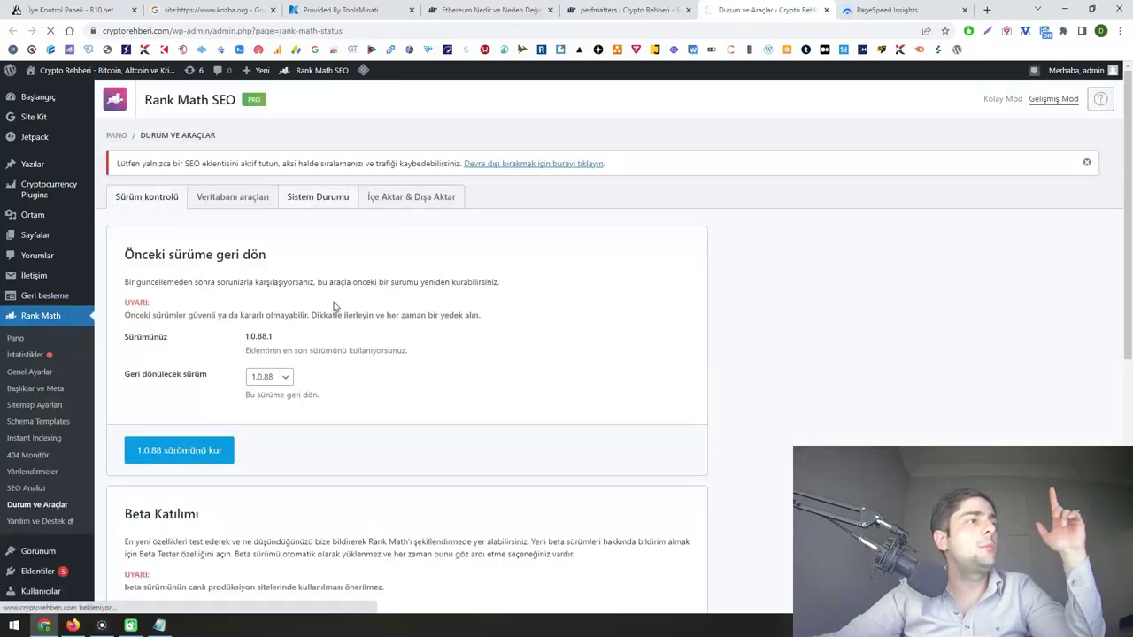
{"action": "scroll", "coordinate": [335, 306], "scroll_direction": "down", "scroll_amount": 1}
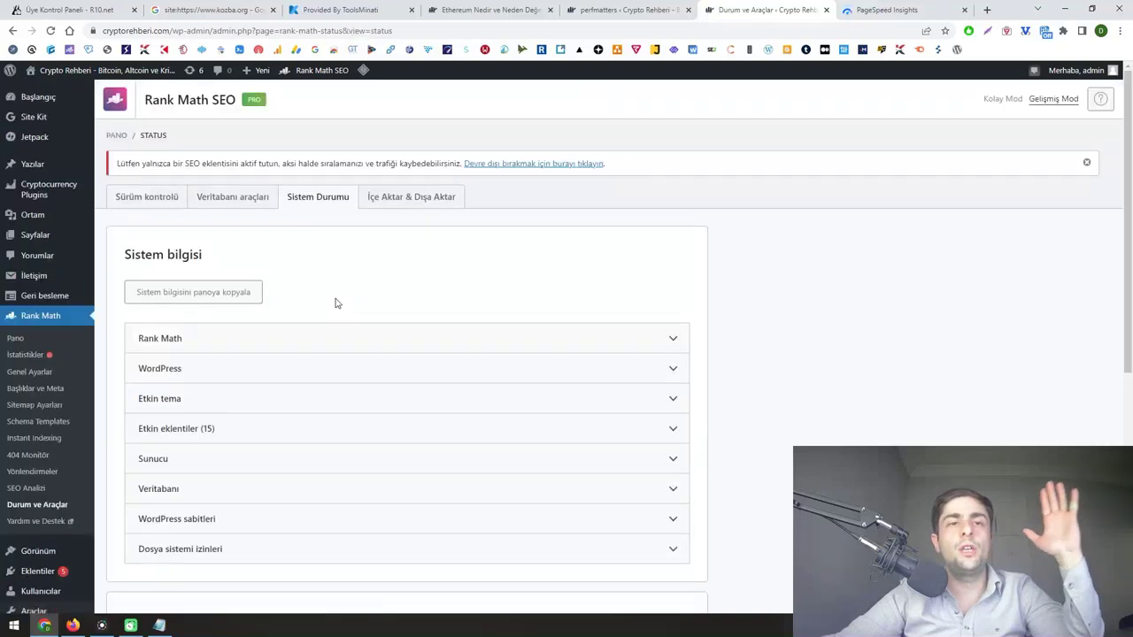
{"action": "scroll", "coordinate": [301, 323], "scroll_direction": "down", "scroll_amount": 1}
{"action": "left_click", "coordinate": [240, 399]}
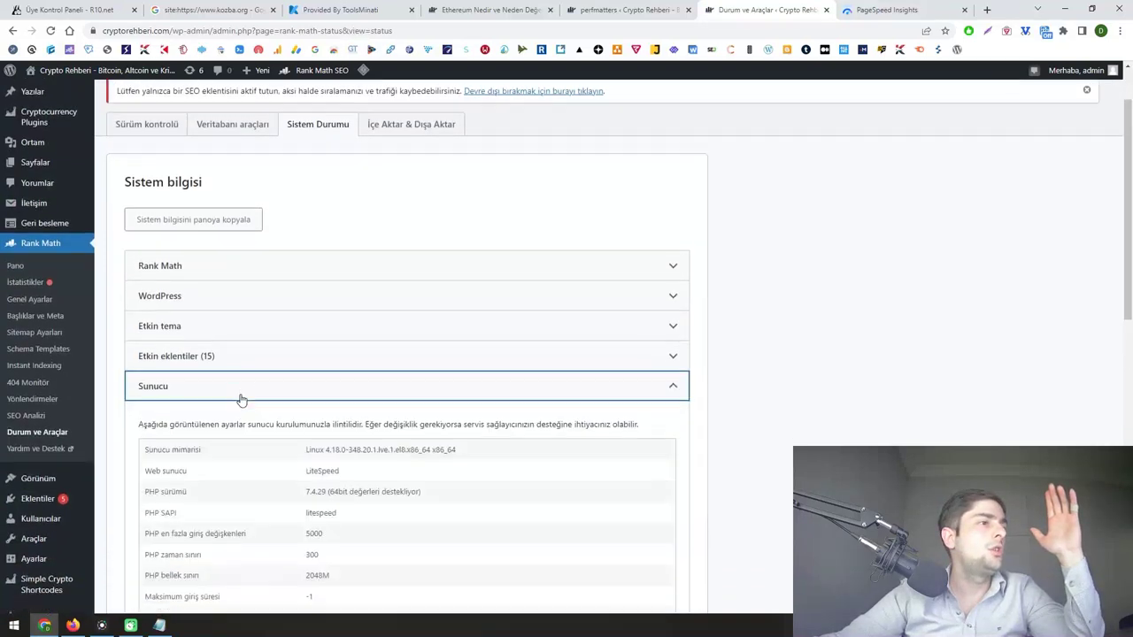
{"action": "scroll", "coordinate": [266, 389], "scroll_direction": "down", "scroll_amount": 2}
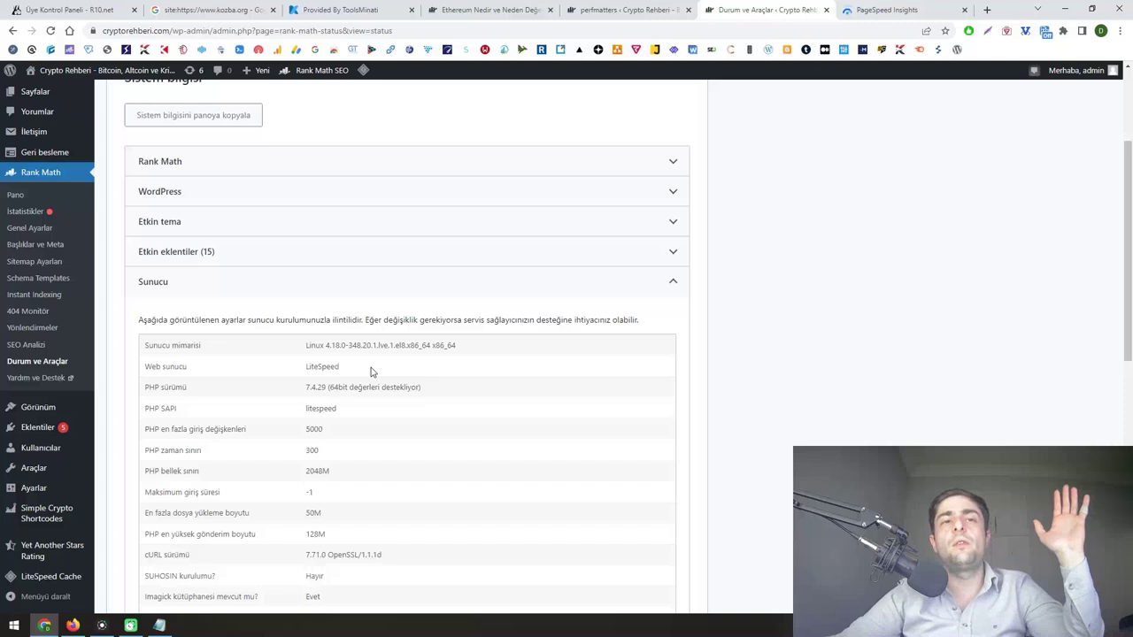
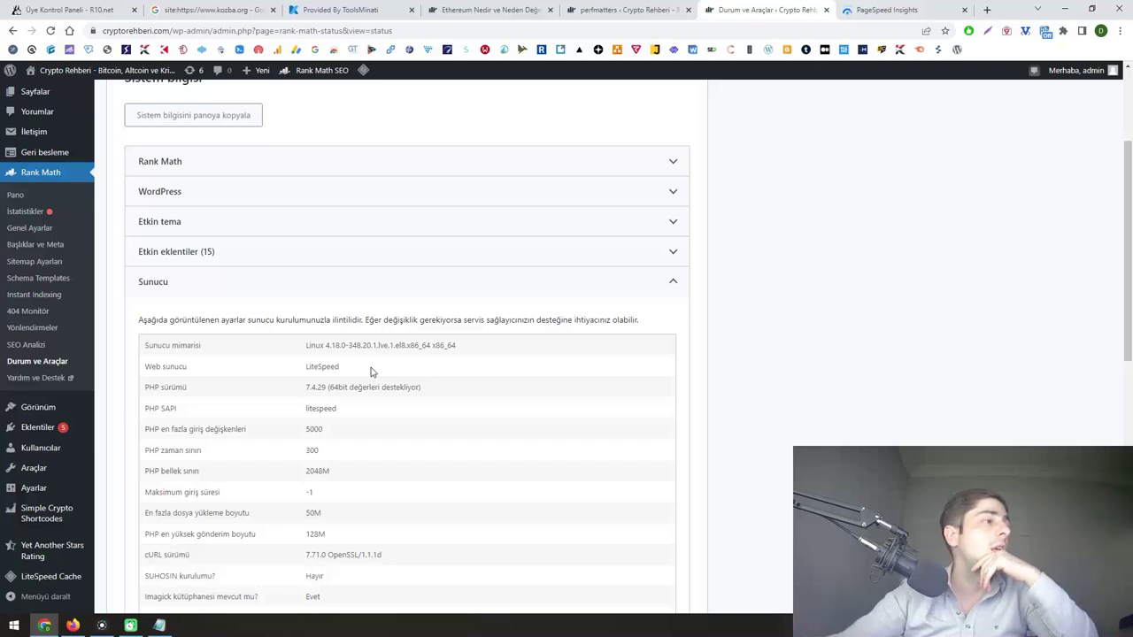
{"action": "scroll", "coordinate": [369, 372], "scroll_direction": "down", "scroll_amount": 2}
{"action": "scroll", "coordinate": [157, 400], "scroll_direction": "up", "scroll_amount": 1}
{"action": "scroll", "coordinate": [157, 400], "scroll_direction": "down", "scroll_amount": 1}
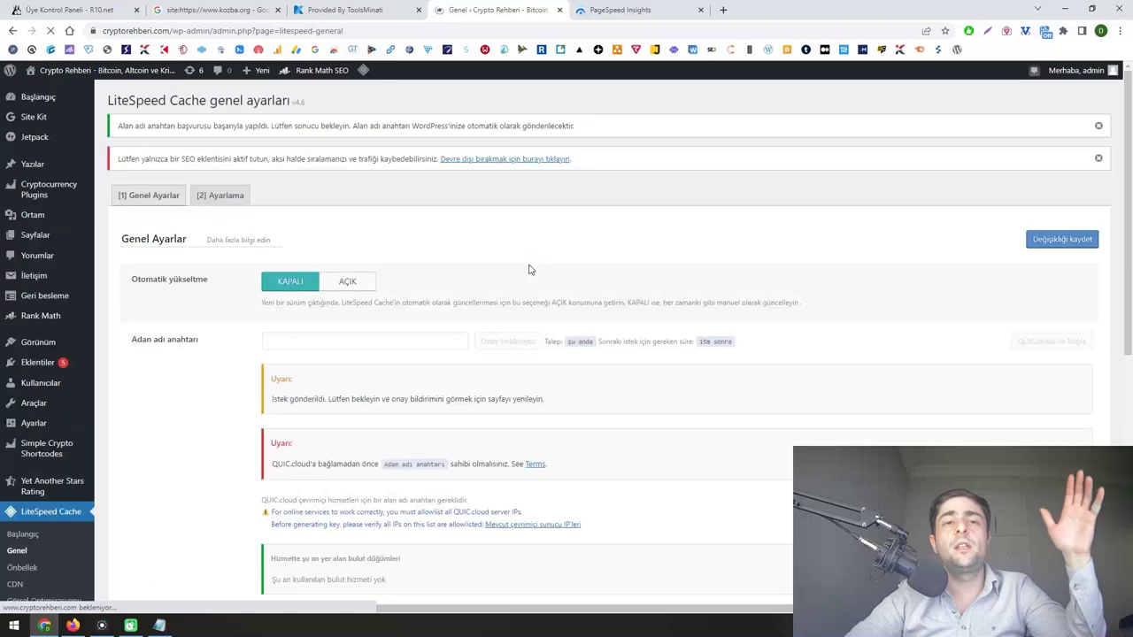
- Review LiteSpeed Cache's general settings, including the domain key, guest mode, guest optimisation and server IP options
{"action": "scroll", "coordinate": [528, 269], "scroll_direction": "down", "scroll_amount": 4}
{"action": "scroll", "coordinate": [528, 269], "scroll_direction": "down", "scroll_amount": 2}
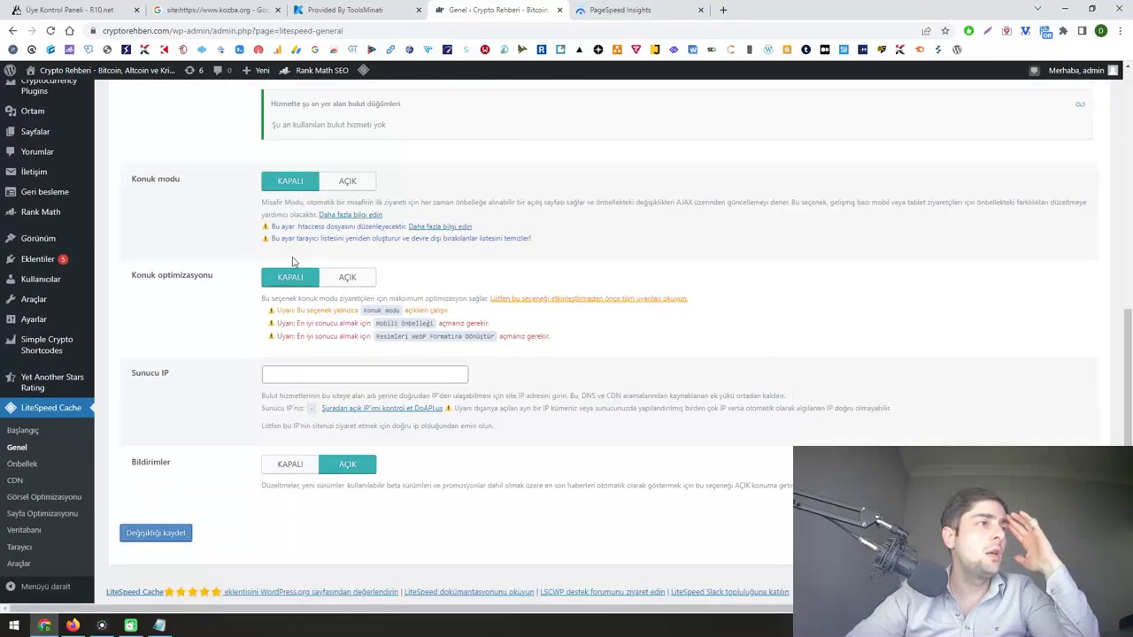
{"action": "scroll", "coordinate": [302, 258], "scroll_direction": "up", "scroll_amount": 5}
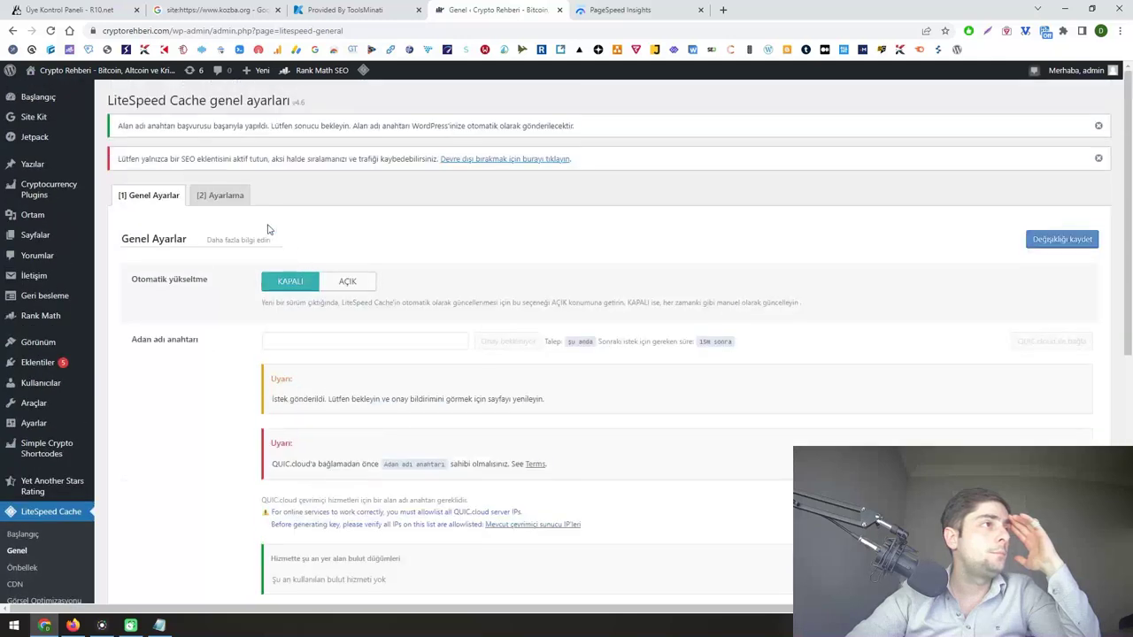
{"action": "scroll", "coordinate": [159, 345], "scroll_direction": "down", "scroll_amount": 5}
{"action": "left_click", "coordinate": [366, 374]}
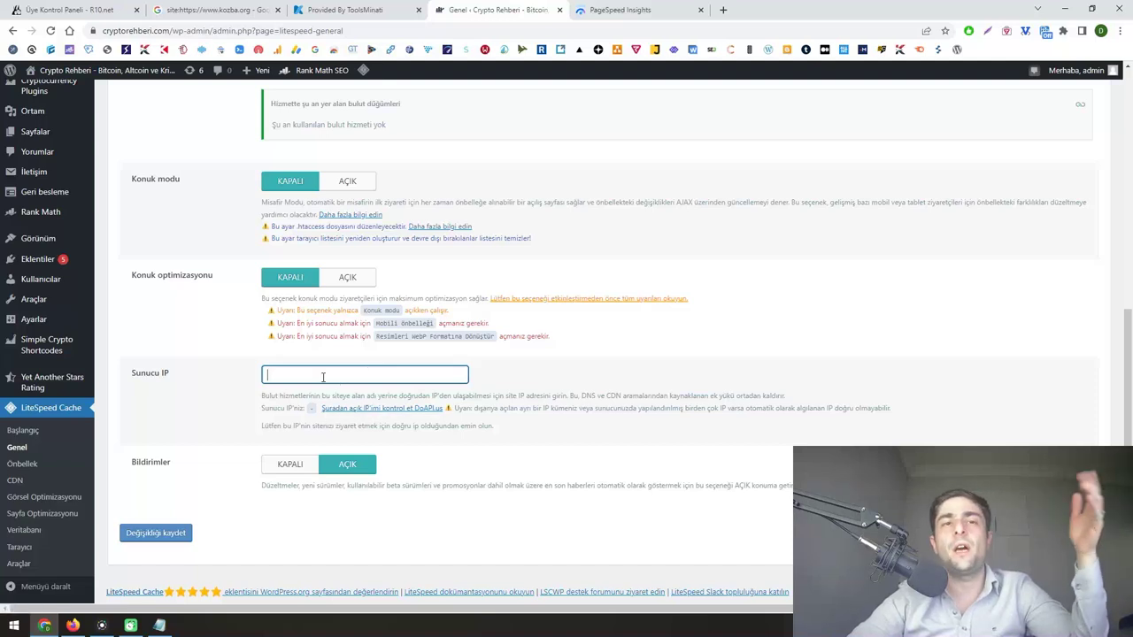
- Enable the object cache in LiteSpeed Cache, save the changes and check its Memcached, Redis and connection test status
{"action": "left_click", "coordinate": [53, 463]}
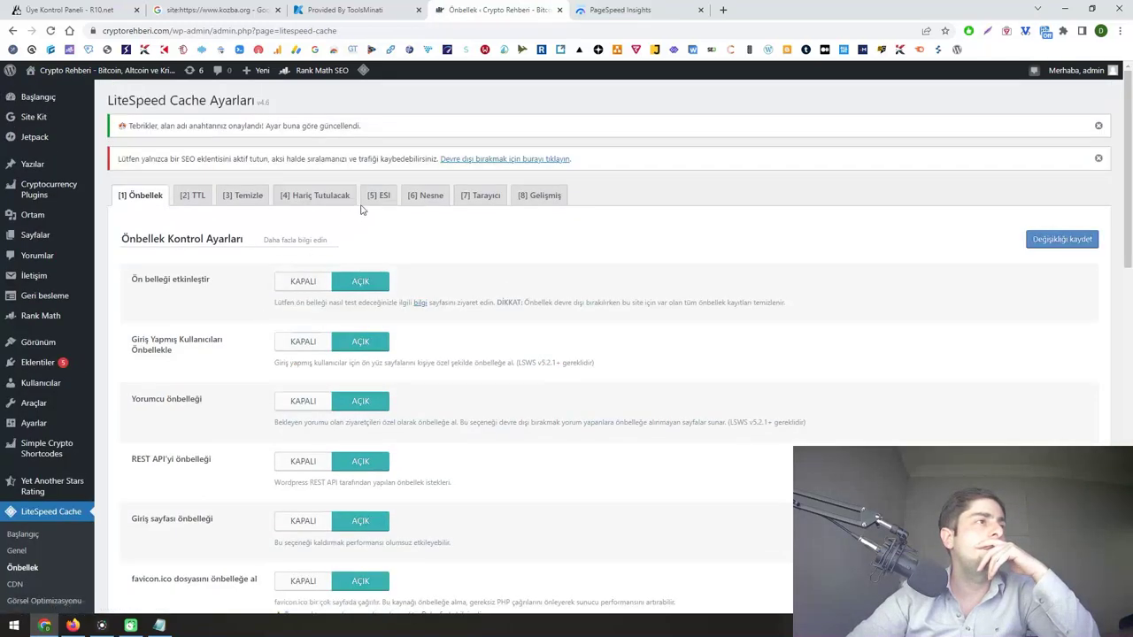
{"action": "left_click", "coordinate": [413, 198]}
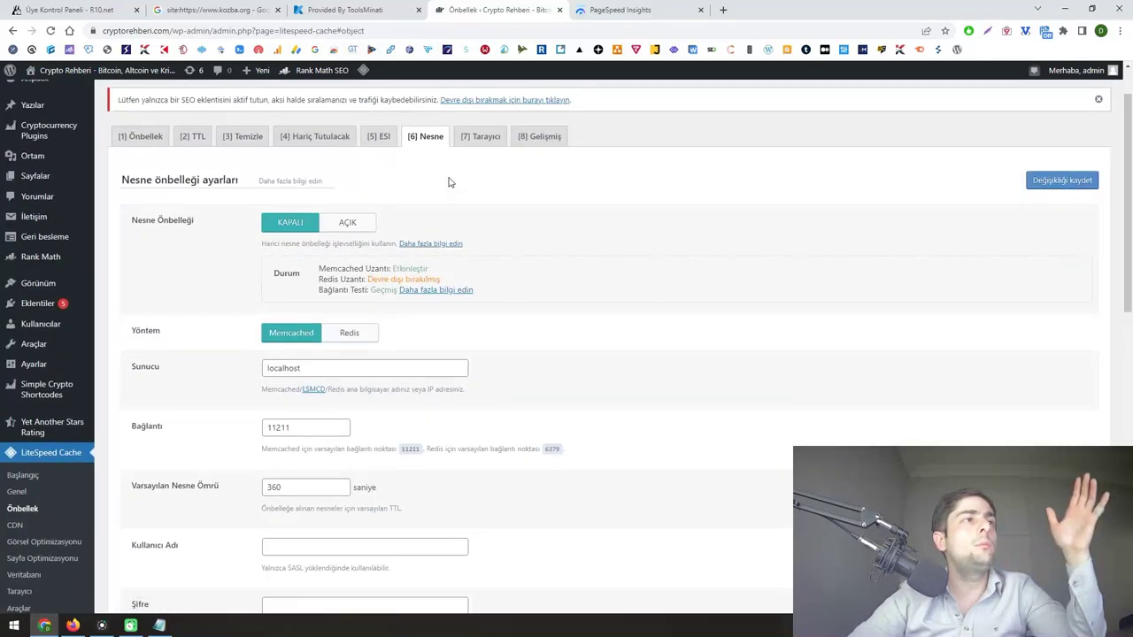
{"action": "left_click_drag", "start_coordinate": [404, 327], "coordinate": [452, 330]}
{"action": "left_click", "coordinate": [352, 284]}
{"action": "left_click", "coordinate": [1044, 241]}
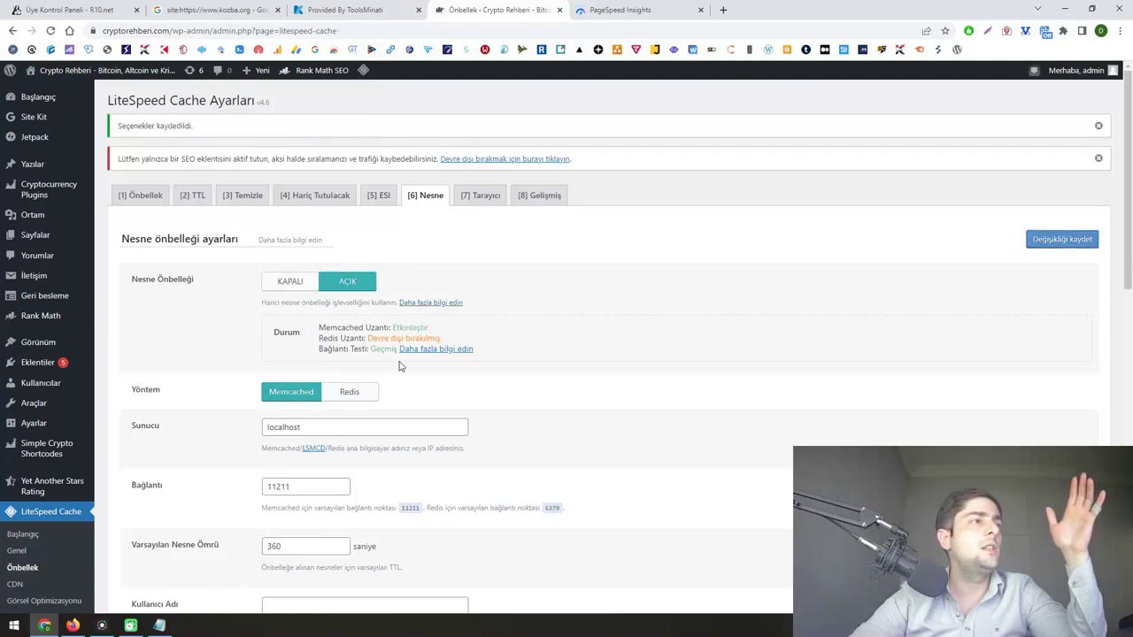
{"action": "left_click", "coordinate": [1060, 241]}
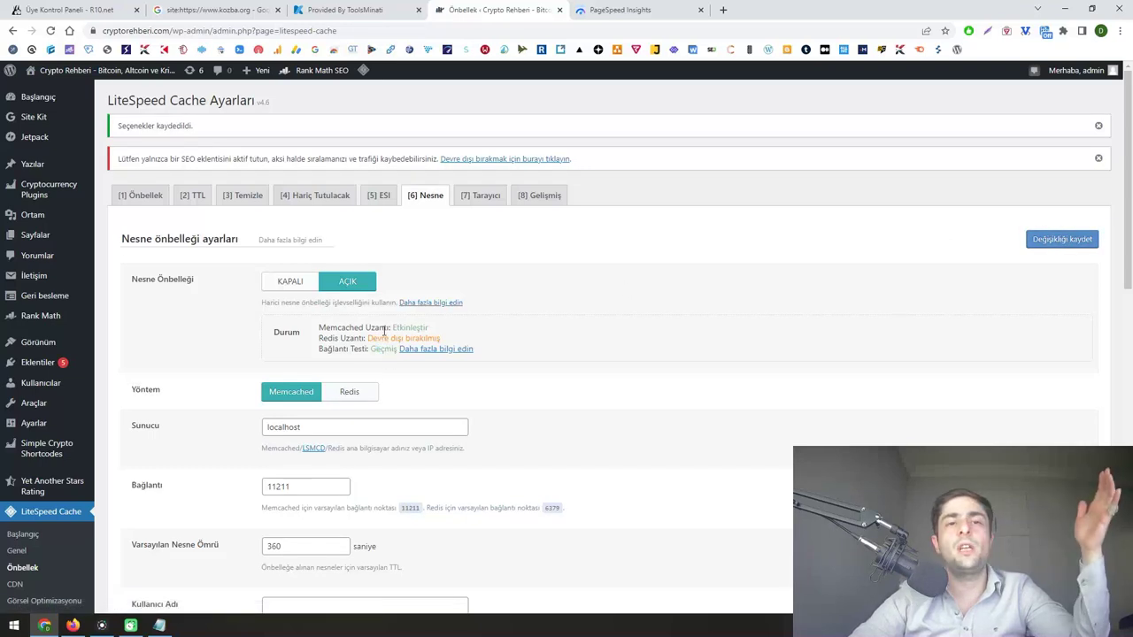
{"action": "left_click_drag", "start_coordinate": [368, 338], "coordinate": [489, 346]}
{"action": "left_click", "coordinate": [491, 347]}
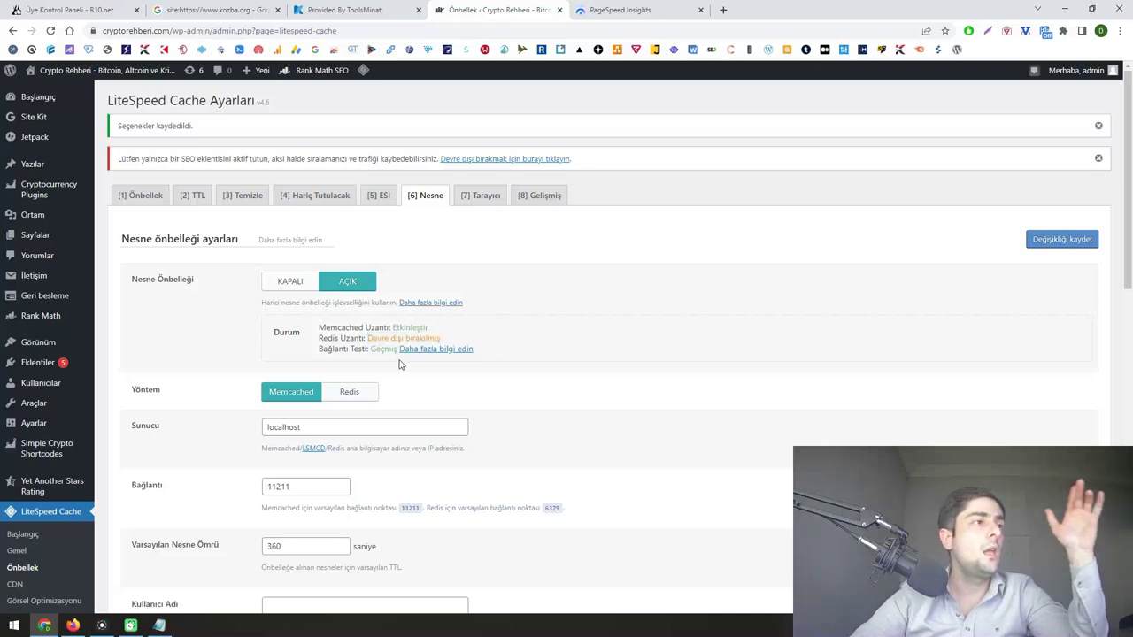
{"action": "left_click_drag", "start_coordinate": [352, 349], "coordinate": [387, 349]}
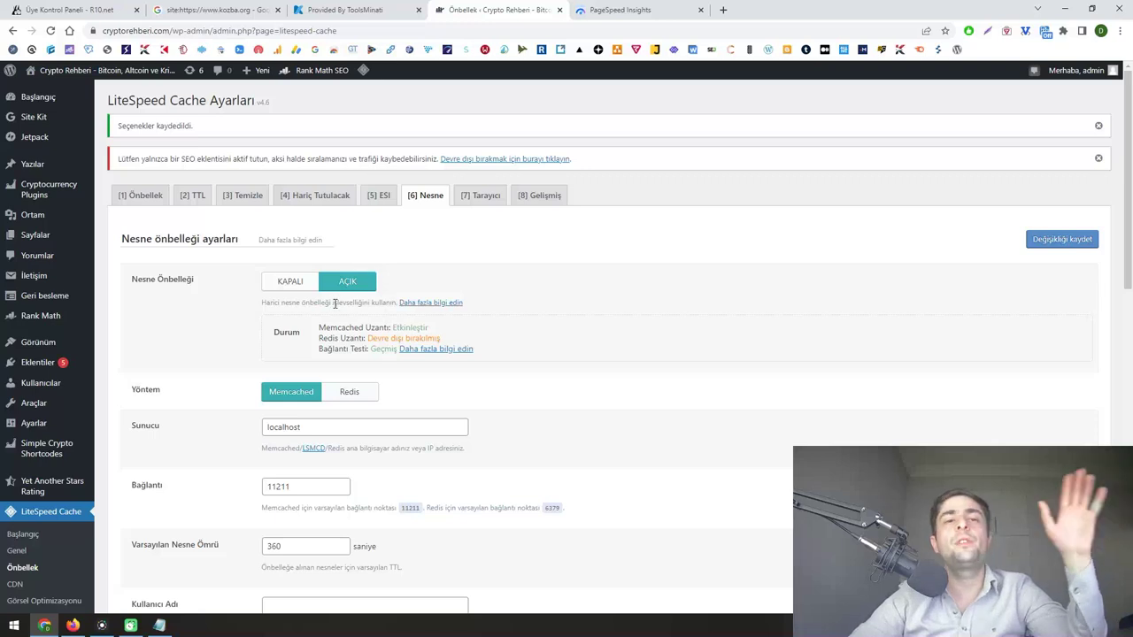
- Enable LiteSpeed Cache's browser cache and save the changes
{"action": "left_click", "coordinate": [480, 195]}
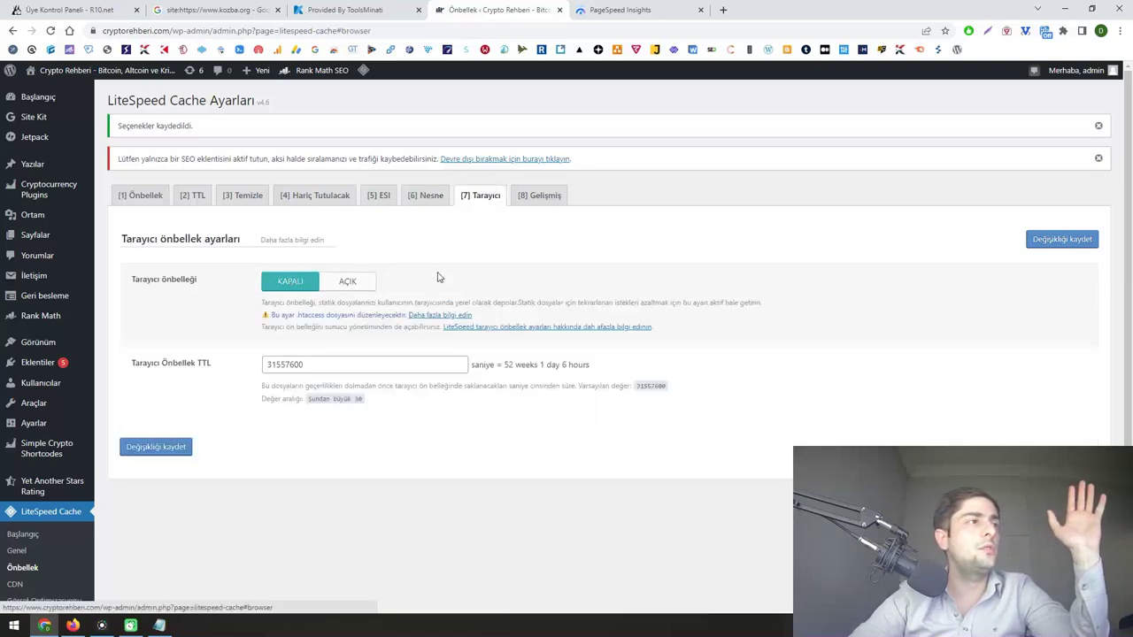
{"action": "left_click", "coordinate": [344, 282]}
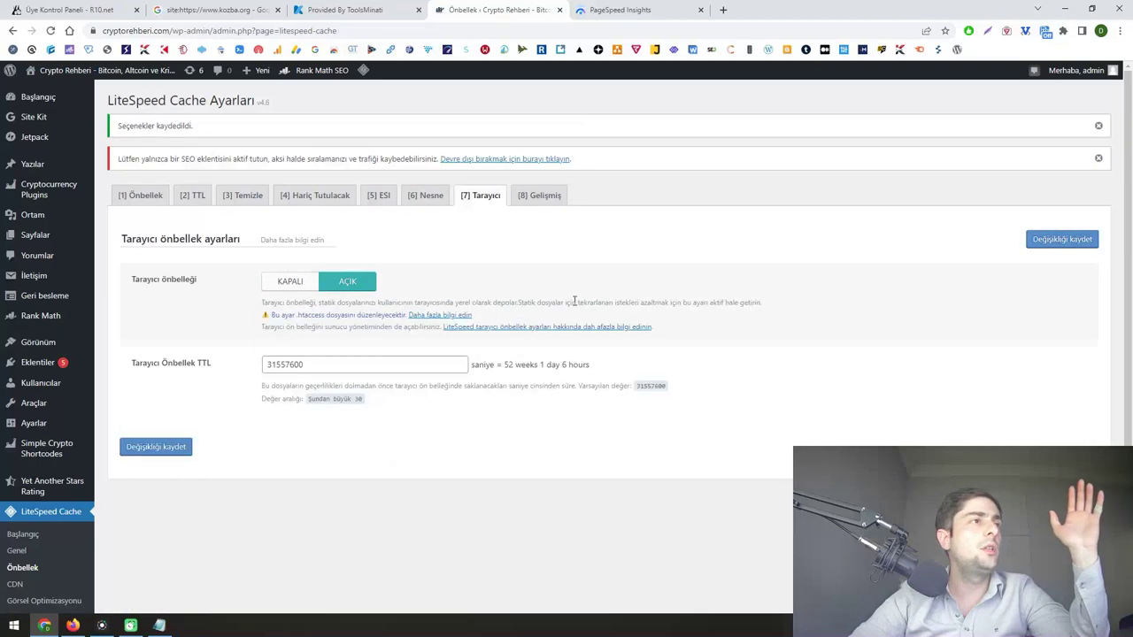
- In LiteSpeed's page optimisation CSS settings, turn off external and inline CSS combining and the inline async CSS library, and save
{"action": "scroll", "coordinate": [209, 386], "scroll_direction": "down", "scroll_amount": 1}
{"action": "left_click", "coordinate": [42, 523]}
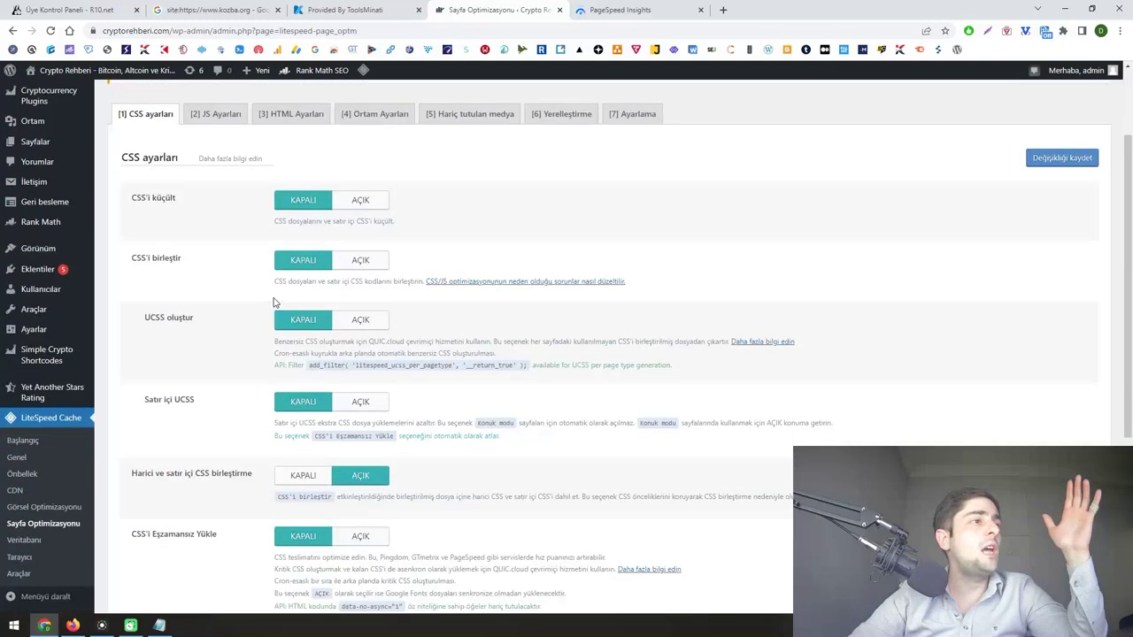
{"action": "scroll", "coordinate": [292, 300], "scroll_direction": "down", "scroll_amount": 2}
{"action": "scroll", "coordinate": [303, 305], "scroll_direction": "down", "scroll_amount": 2}
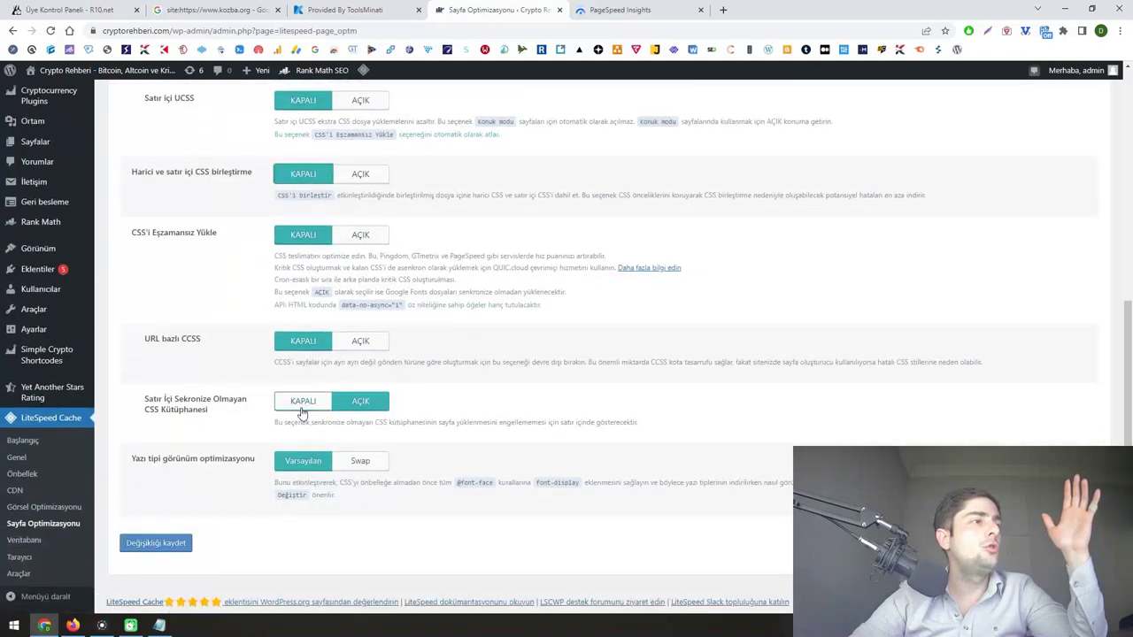
{"action": "left_click", "coordinate": [160, 541]}
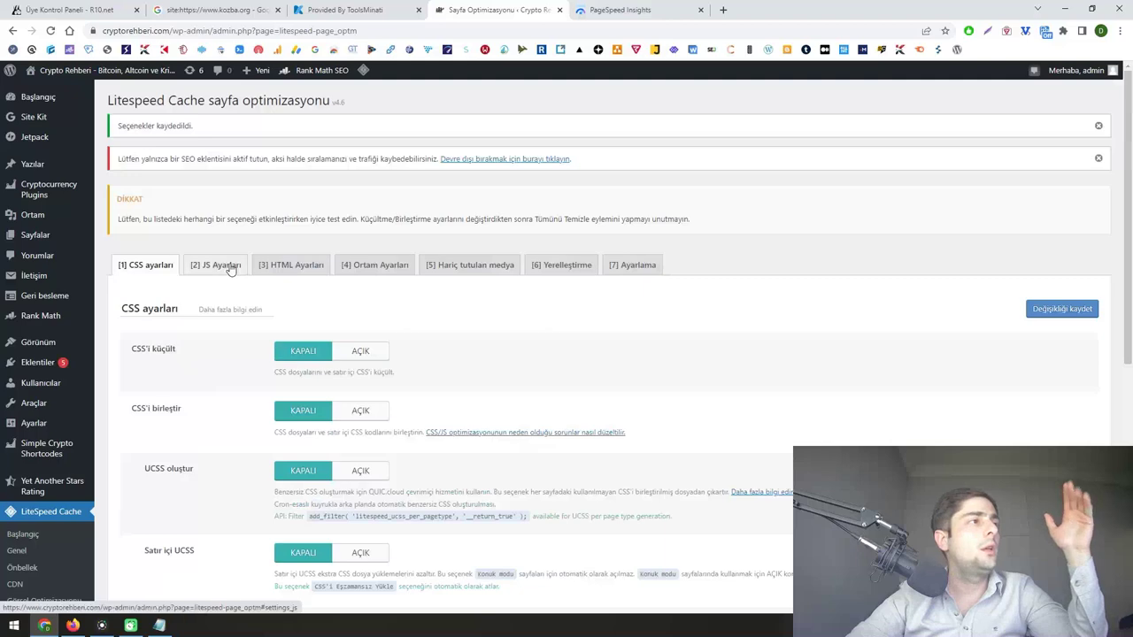
- Turn off external and inline JS combining in LiteSpeed's JS settings and save the changes
{"action": "left_click", "coordinate": [226, 264]}
{"action": "scroll", "coordinate": [233, 318], "scroll_direction": "down", "scroll_amount": 1}
{"action": "left_click", "coordinate": [267, 395]}
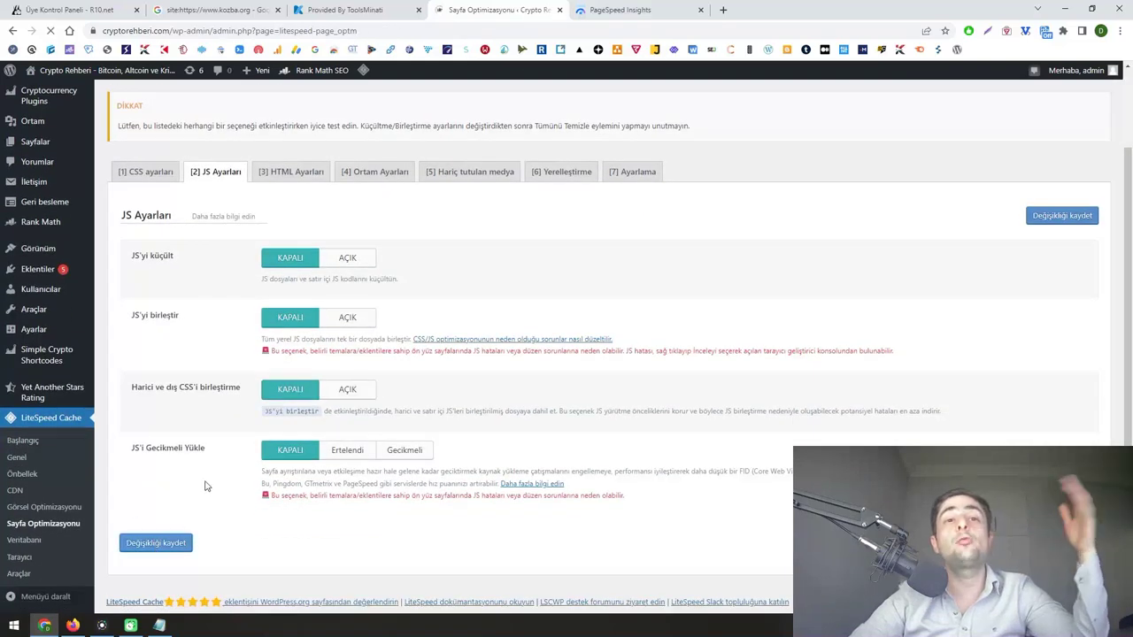
- Review the HTML and media options in LiteSpeed's page optimisation settings
{"action": "left_click", "coordinate": [295, 264]}
{"action": "scroll", "coordinate": [238, 329], "scroll_direction": "down", "scroll_amount": 3}
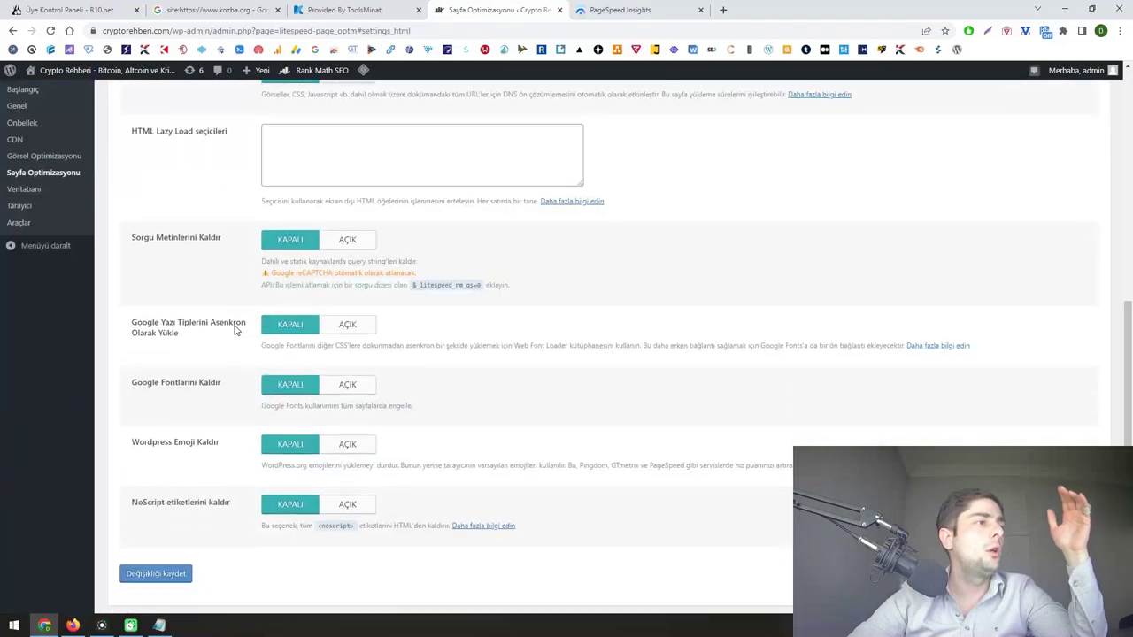
{"action": "scroll", "coordinate": [207, 395], "scroll_direction": "up", "scroll_amount": 5}
{"action": "left_click", "coordinate": [373, 265]}
{"action": "scroll", "coordinate": [349, 289], "scroll_direction": "down", "scroll_amount": 10}
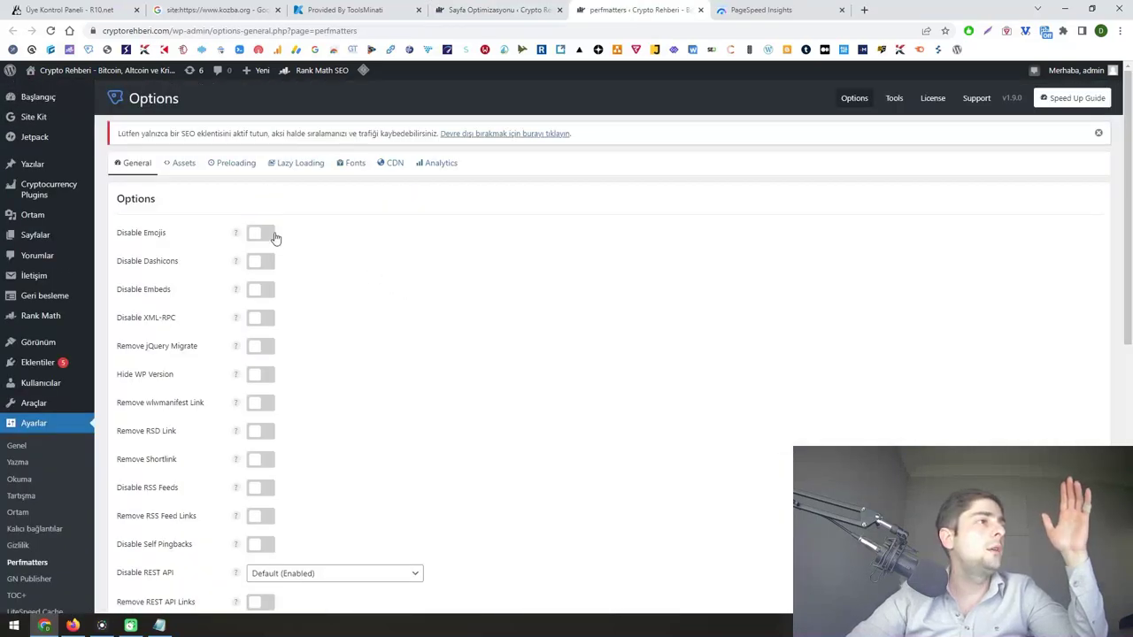
- In Perfmatters' general options, disable emojis, dashicons, embeds and XML-RPC, hide the WP version, and remove jQuery Migrate, wlwmanifest, RSD and shortlink
{"action": "left_click", "coordinate": [265, 234]}
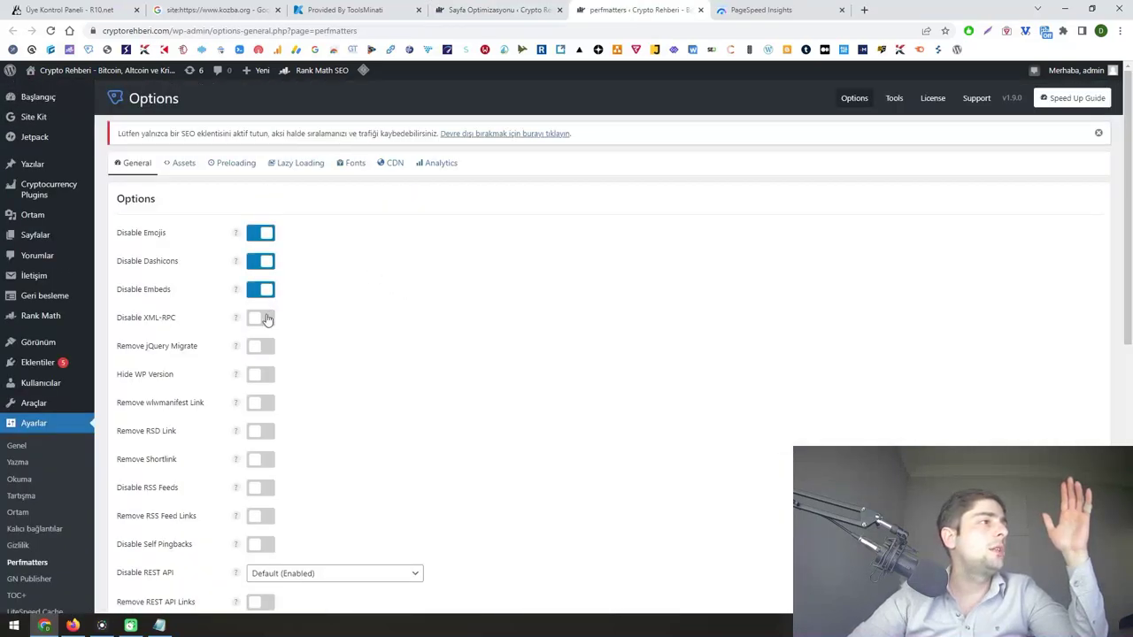
{"action": "left_click", "coordinate": [266, 404]}
{"action": "scroll", "coordinate": [265, 398], "scroll_direction": "down", "scroll_amount": 1}
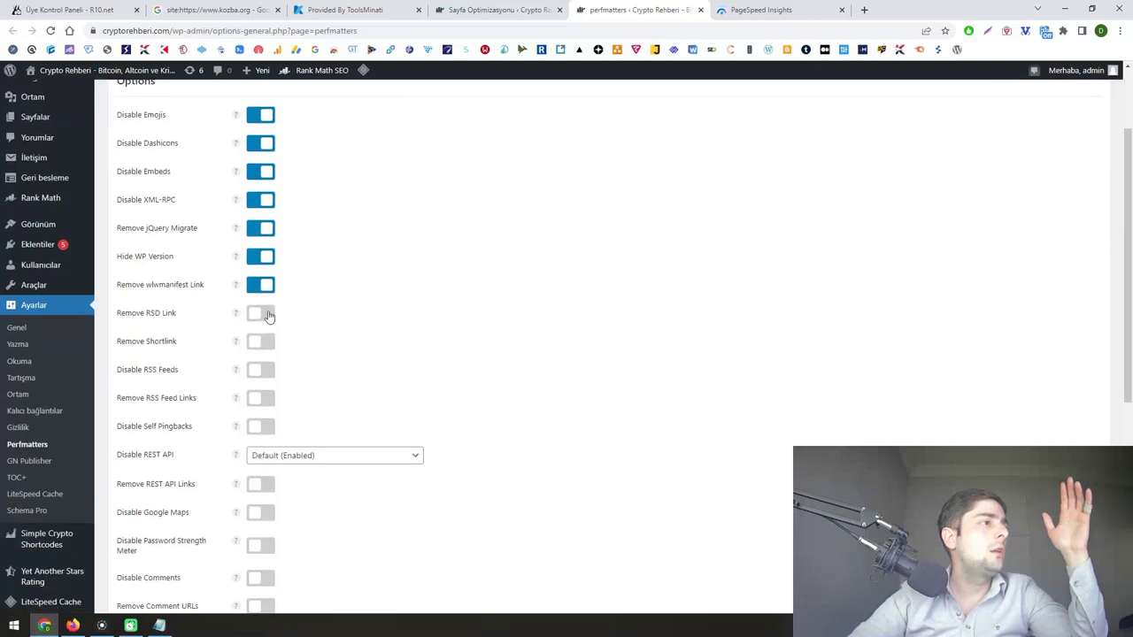
{"action": "left_click", "coordinate": [265, 341]}
{"action": "scroll", "coordinate": [145, 300], "scroll_direction": "down", "scroll_amount": 1}
{"action": "scroll", "coordinate": [177, 323], "scroll_direction": "down", "scroll_amount": 2}
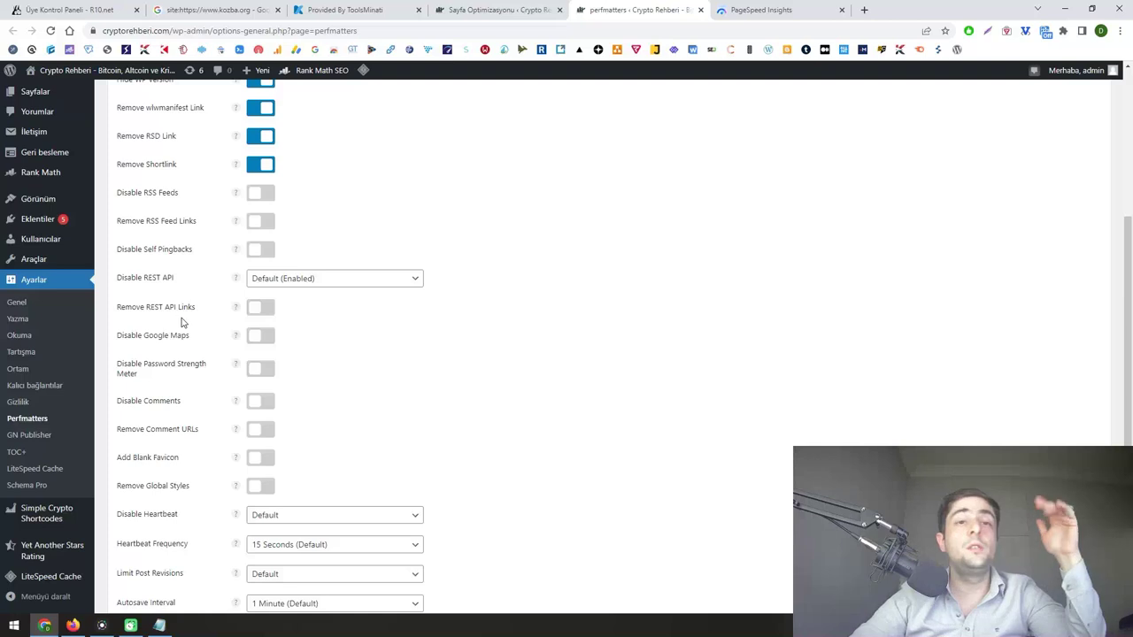
{"action": "scroll", "coordinate": [249, 311], "scroll_direction": "down", "scroll_amount": 1}
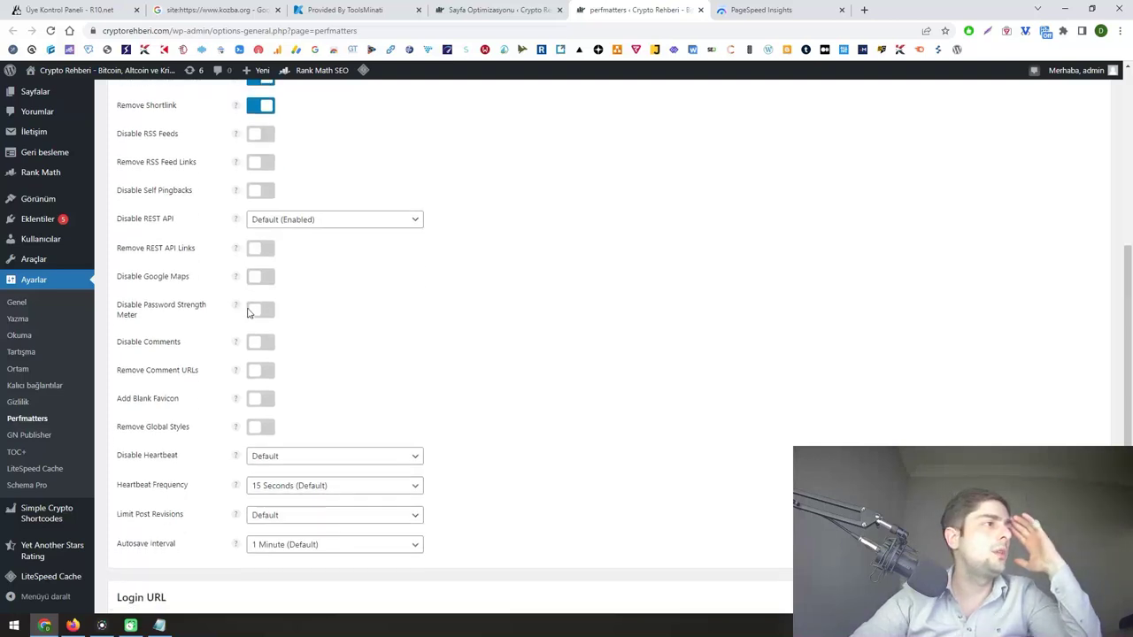
- Disable the password strength meter, allow heartbeat only when editing posts/pages every 60 seconds, limit revisions to 3, set autosave to 5 minutes, and save
{"action": "left_click", "coordinate": [267, 320]}
{"action": "scroll", "coordinate": [267, 321], "scroll_direction": "down", "scroll_amount": 2}
{"action": "left_click", "coordinate": [285, 338]}
{"action": "left_click", "coordinate": [288, 375]}
{"action": "left_click", "coordinate": [288, 379]}
{"action": "left_click", "coordinate": [276, 420]}
{"action": "left_click", "coordinate": [288, 396]}
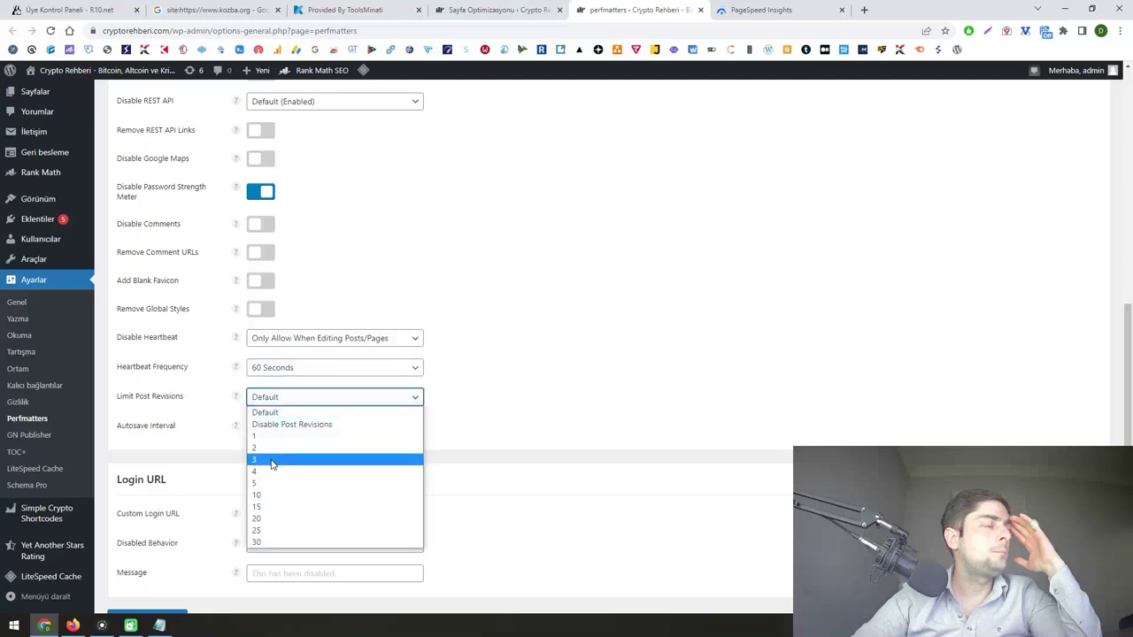
{"action": "left_click", "coordinate": [271, 458]}
{"action": "left_click", "coordinate": [284, 426]}
{"action": "left_click", "coordinate": [282, 478]}
{"action": "scroll", "coordinate": [271, 495], "scroll_direction": "down", "scroll_amount": 1}
{"action": "left_click", "coordinate": [173, 572]}
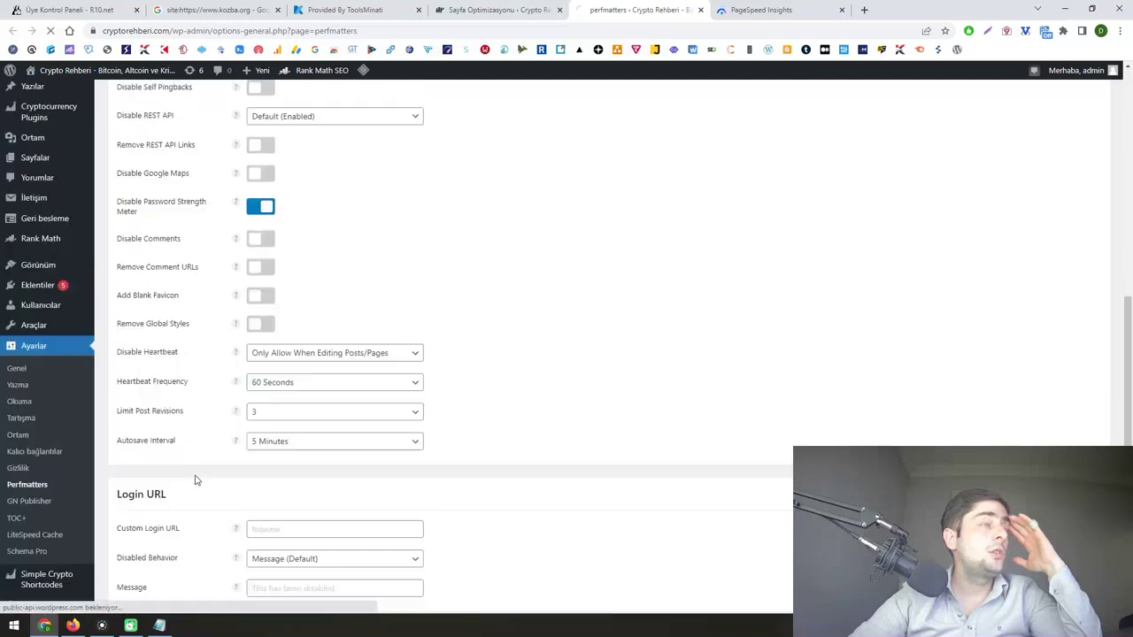
- Enable the Script Manager in Perfmatters' asset options and save the changes
{"action": "left_click", "coordinate": [188, 192]}
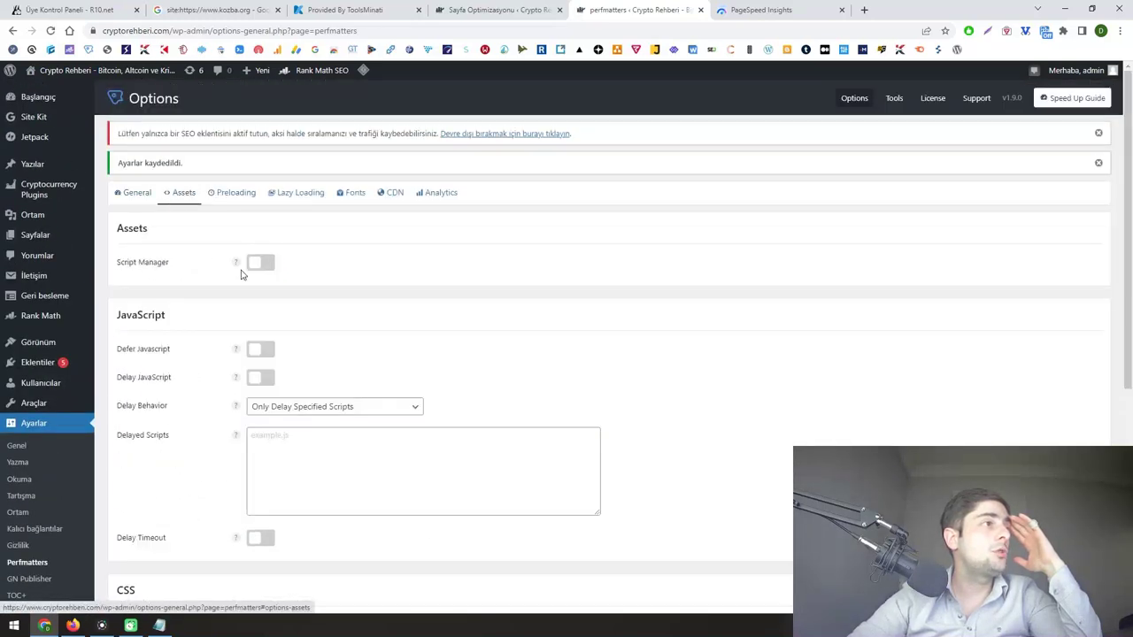
{"action": "scroll", "coordinate": [221, 399], "scroll_direction": "down", "scroll_amount": 5}
{"action": "left_click", "coordinate": [146, 568]}
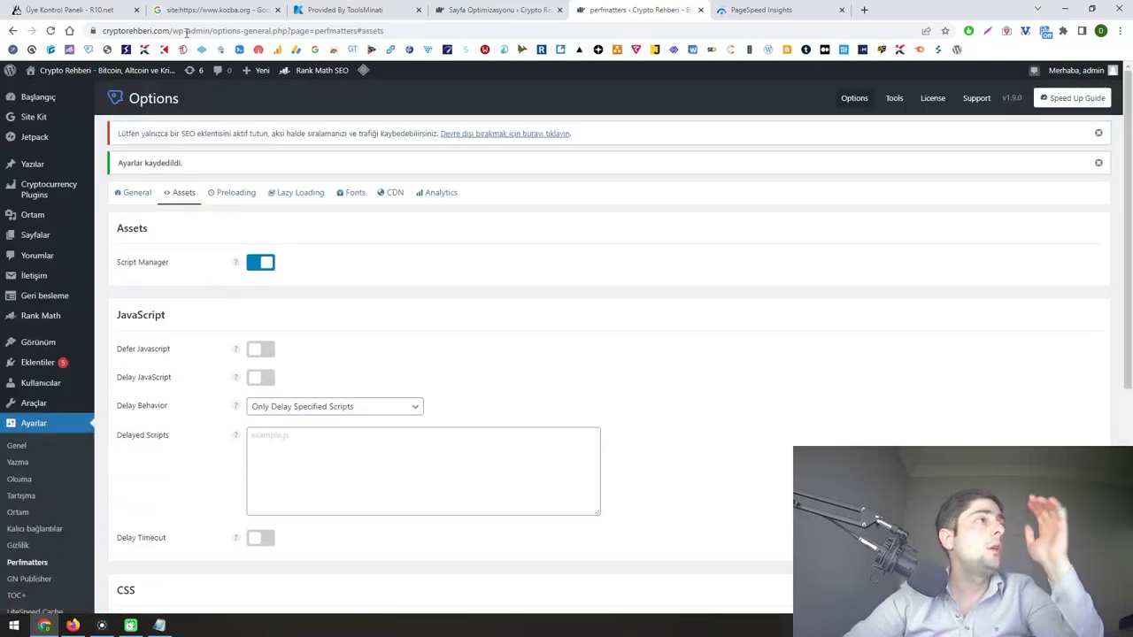
- Open the Script Manager for the site's homepage using the ?perfmatters URL parameter and view its plugin scripts
{"action": "left_click_drag", "start_coordinate": [215, 32], "coordinate": [433, 31]}
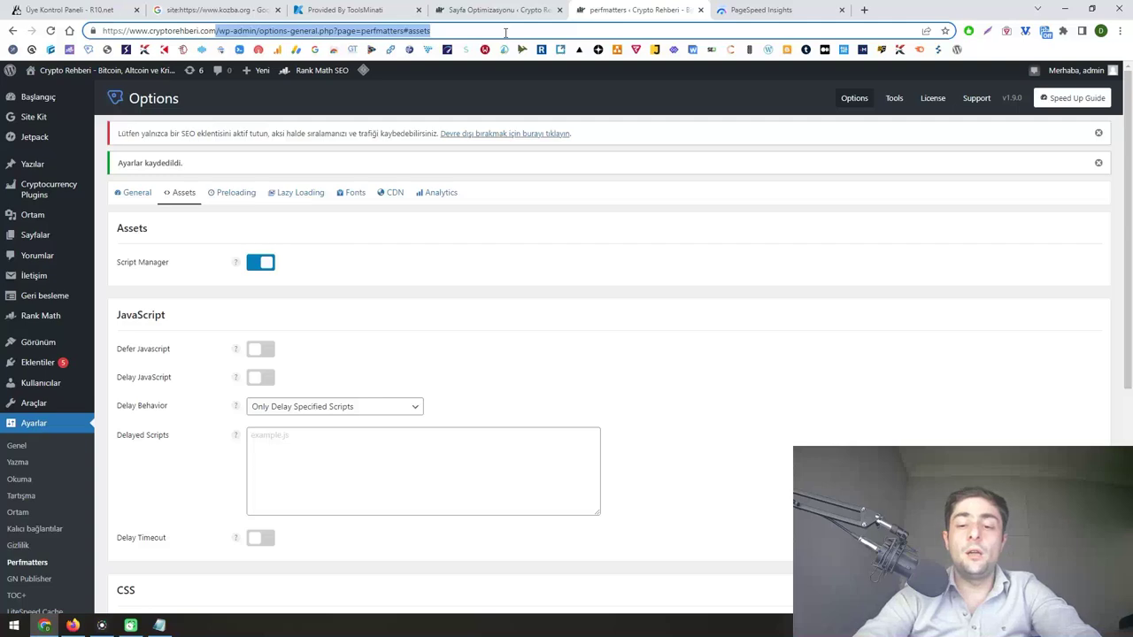
{"action": "type", "text": "?perfmatters"}
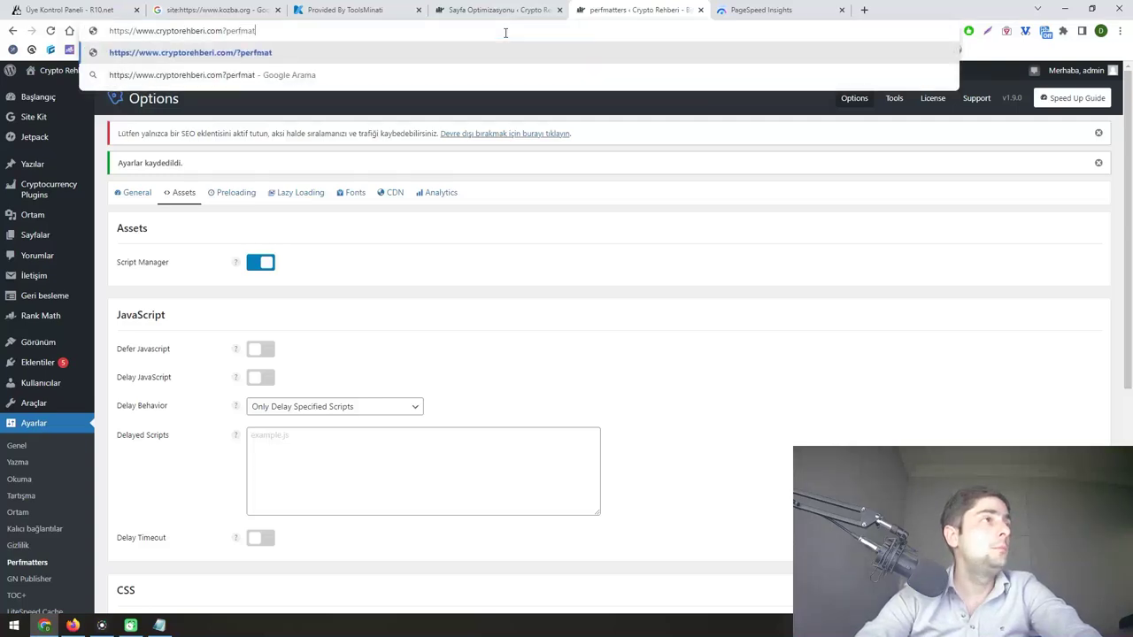
{"action": "key", "text": "Return"}
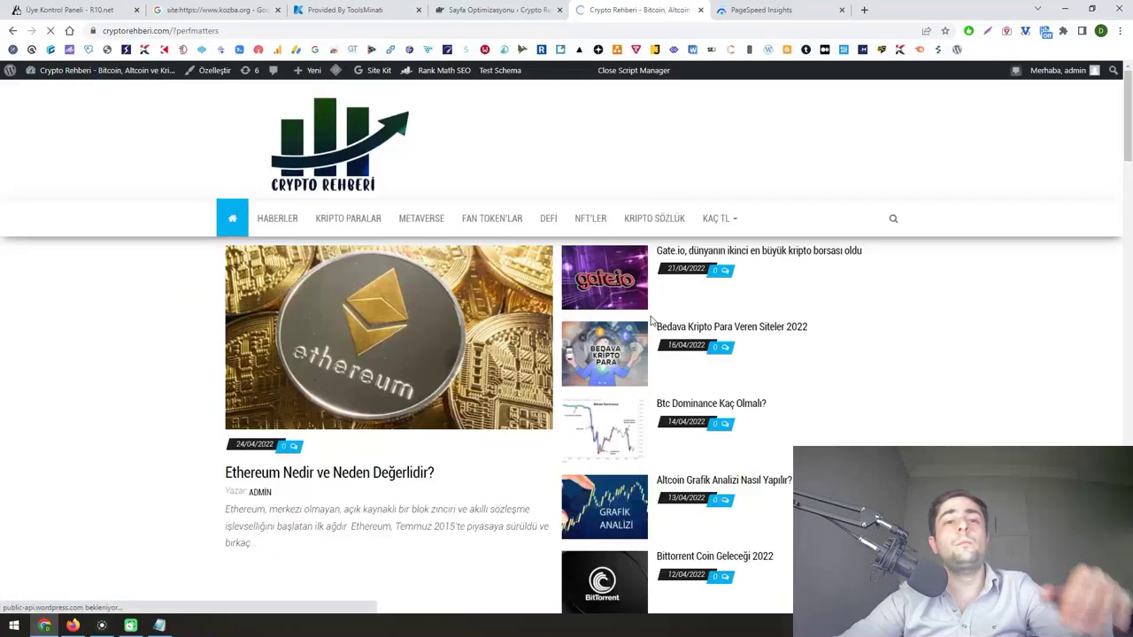
{"action": "scroll", "coordinate": [640, 319], "scroll_direction": "down", "scroll_amount": 1}
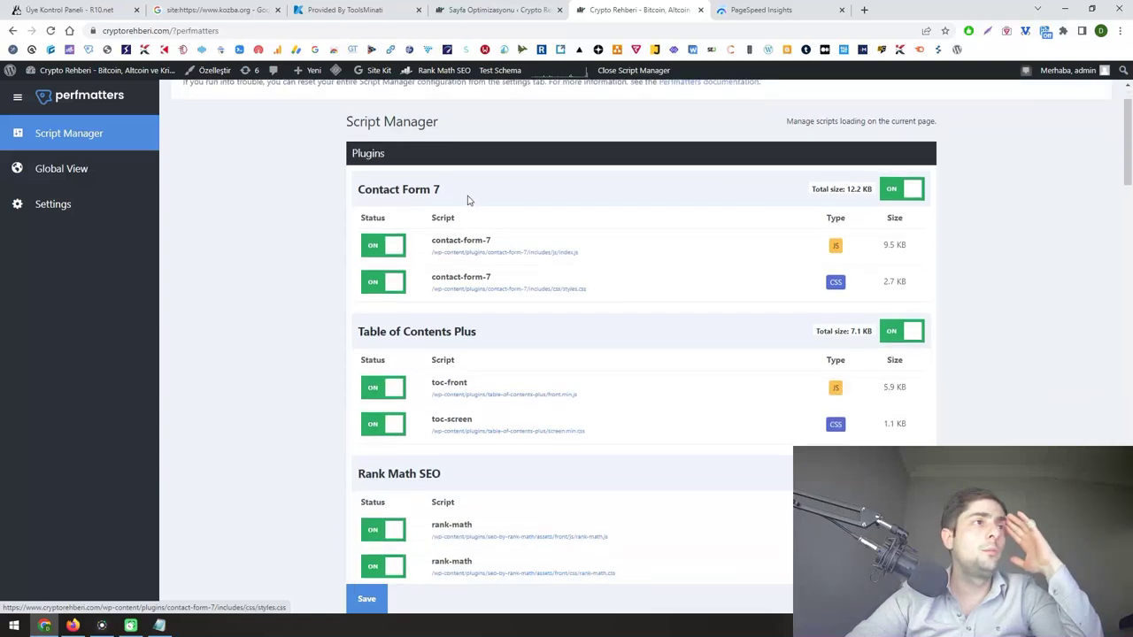
- Examine the homepage's plugin scripts and their sizes in the Script Manager, from Contact Form 7 through Jetpack to Site Kit by Google
{"action": "left_click_drag", "start_coordinate": [420, 189], "coordinate": [494, 190]}
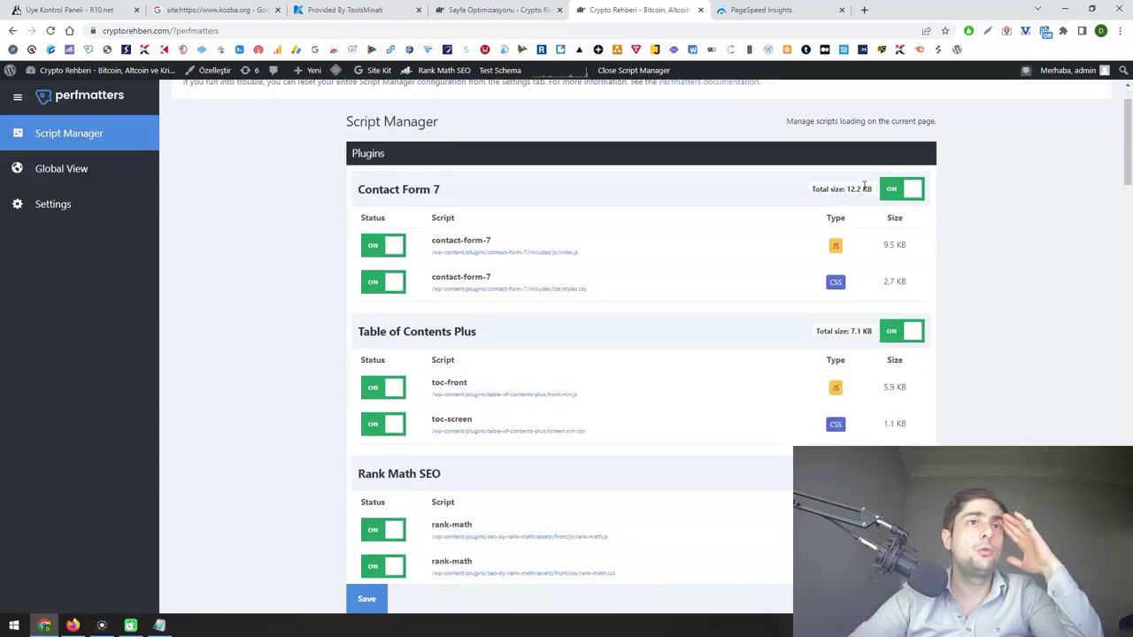
{"action": "scroll", "coordinate": [682, 207], "scroll_direction": "down", "scroll_amount": 2}
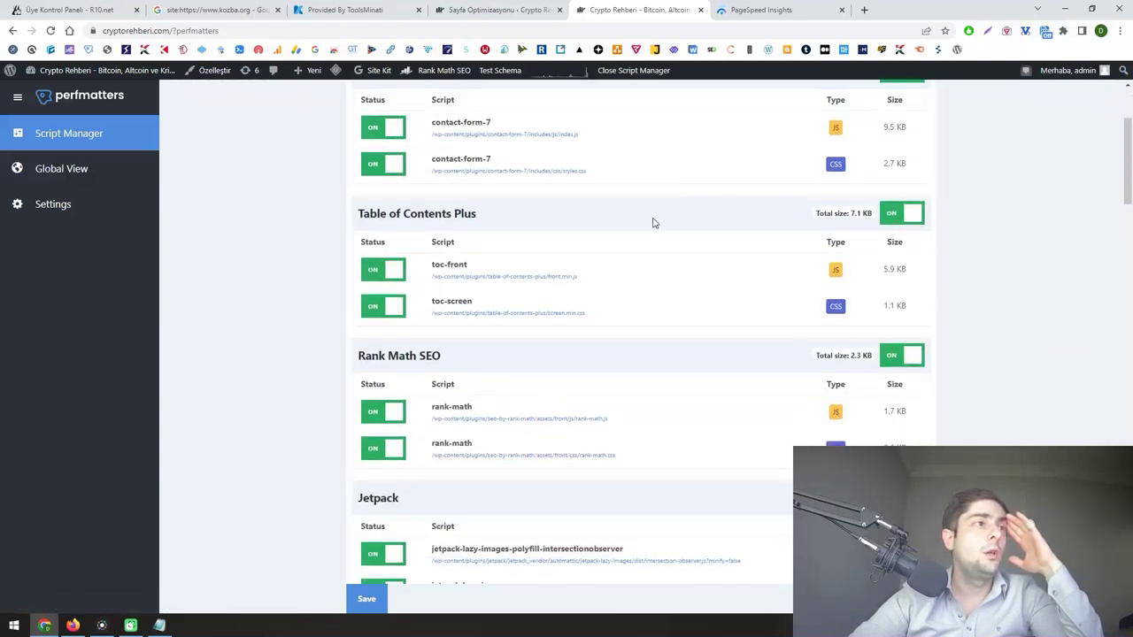
{"action": "scroll", "coordinate": [652, 222], "scroll_direction": "down", "scroll_amount": 2}
{"action": "scroll", "coordinate": [609, 240], "scroll_direction": "down", "scroll_amount": 3}
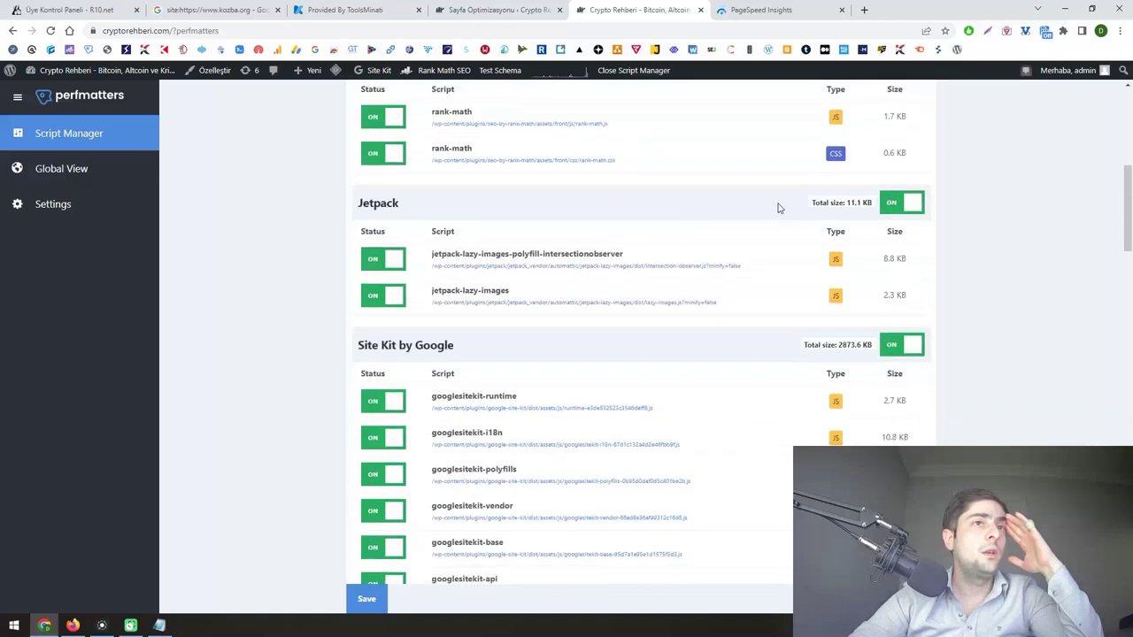
{"action": "scroll", "coordinate": [734, 221], "scroll_direction": "down", "scroll_amount": 2}
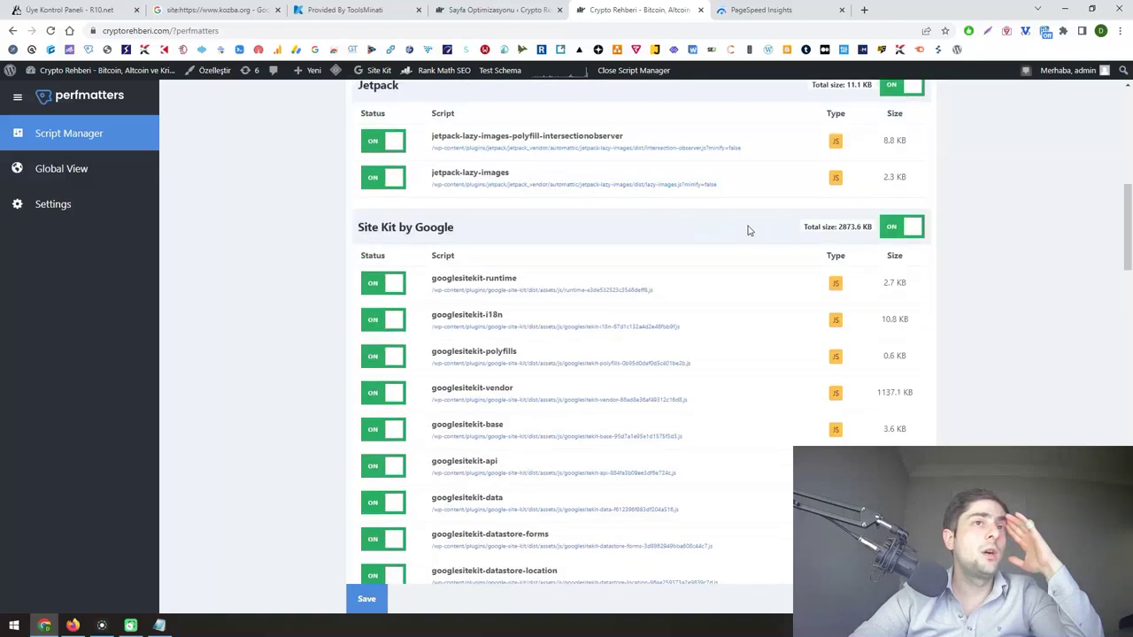
{"action": "left_click_drag", "start_coordinate": [407, 221], "coordinate": [564, 230]}
{"action": "left_click", "coordinate": [566, 230]}
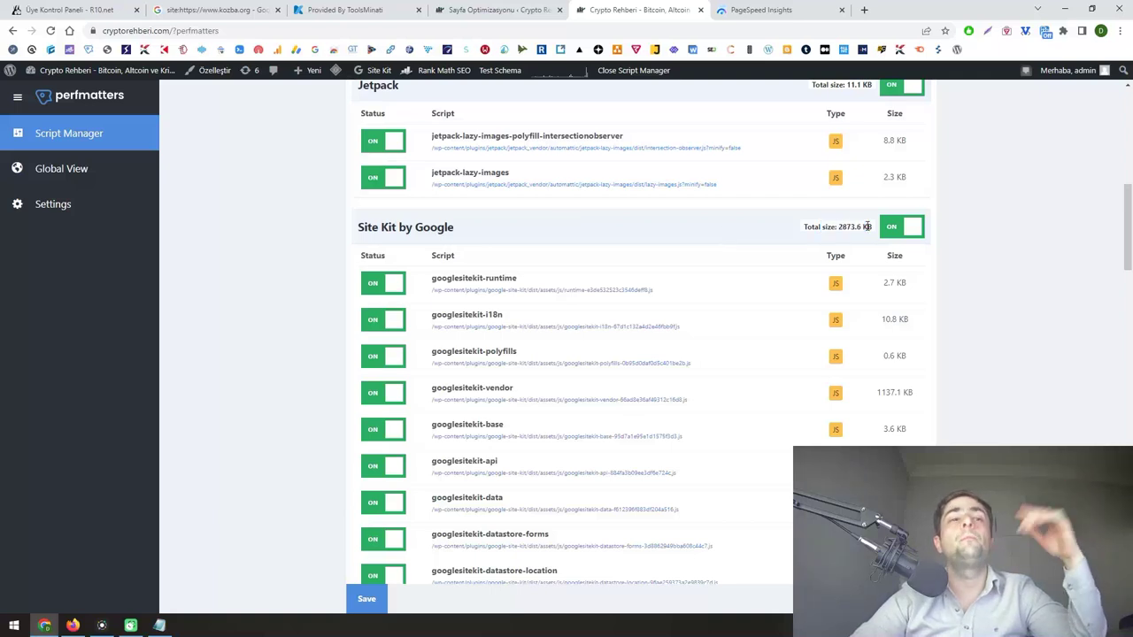
{"action": "scroll", "coordinate": [625, 355], "scroll_direction": "down", "scroll_amount": 1}
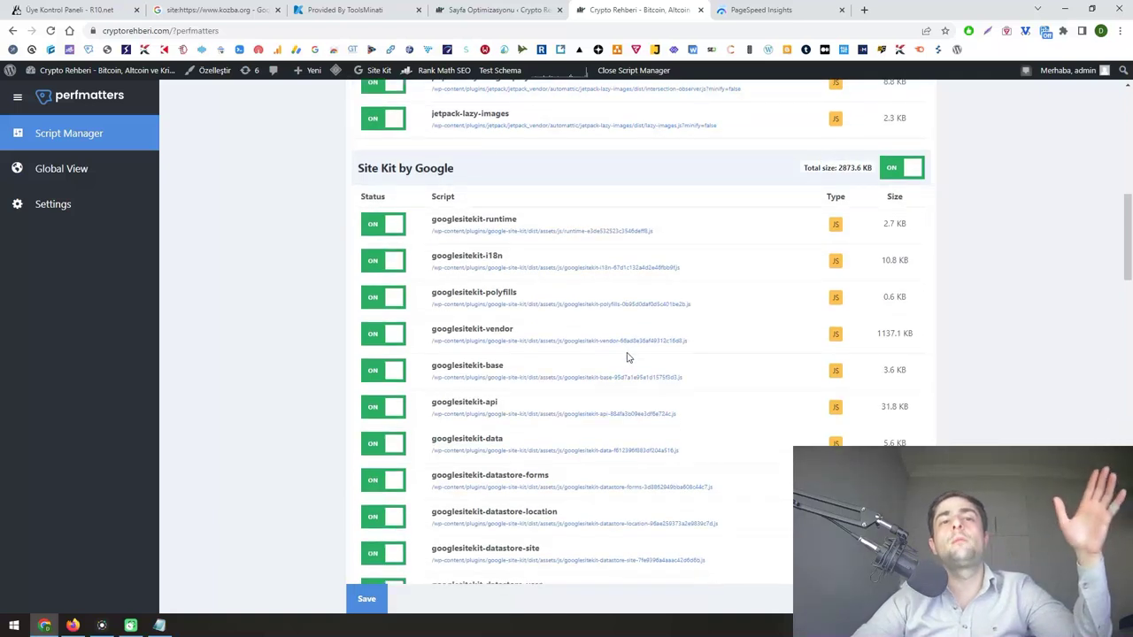
{"action": "scroll", "coordinate": [630, 356], "scroll_direction": "up", "scroll_amount": 1}
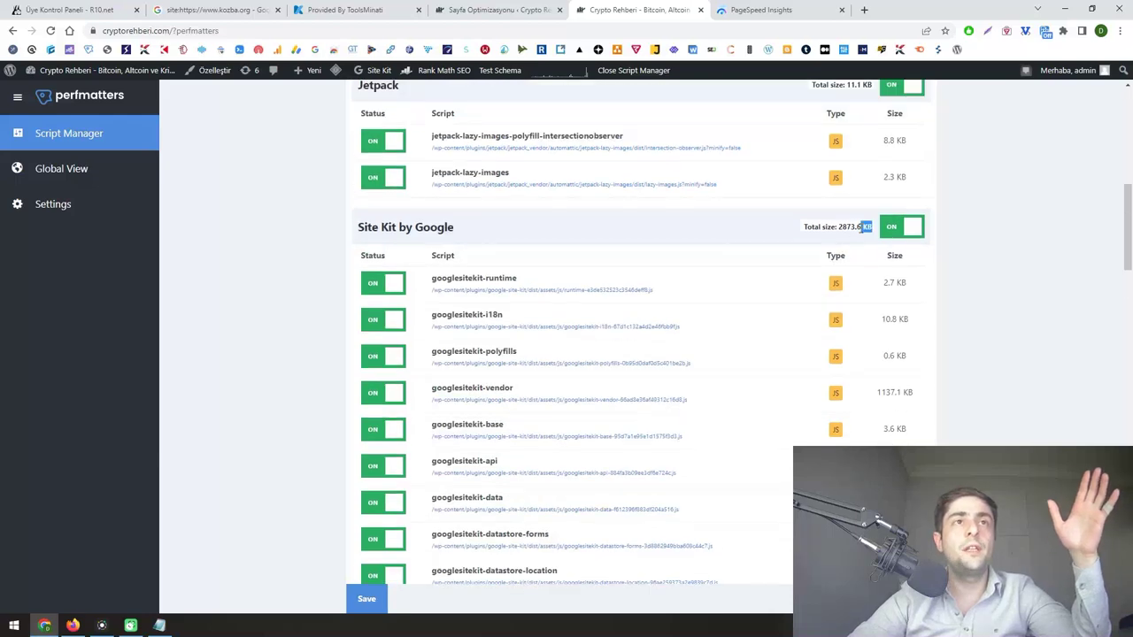
{"action": "scroll", "coordinate": [664, 307], "scroll_direction": "up", "scroll_amount": 5}
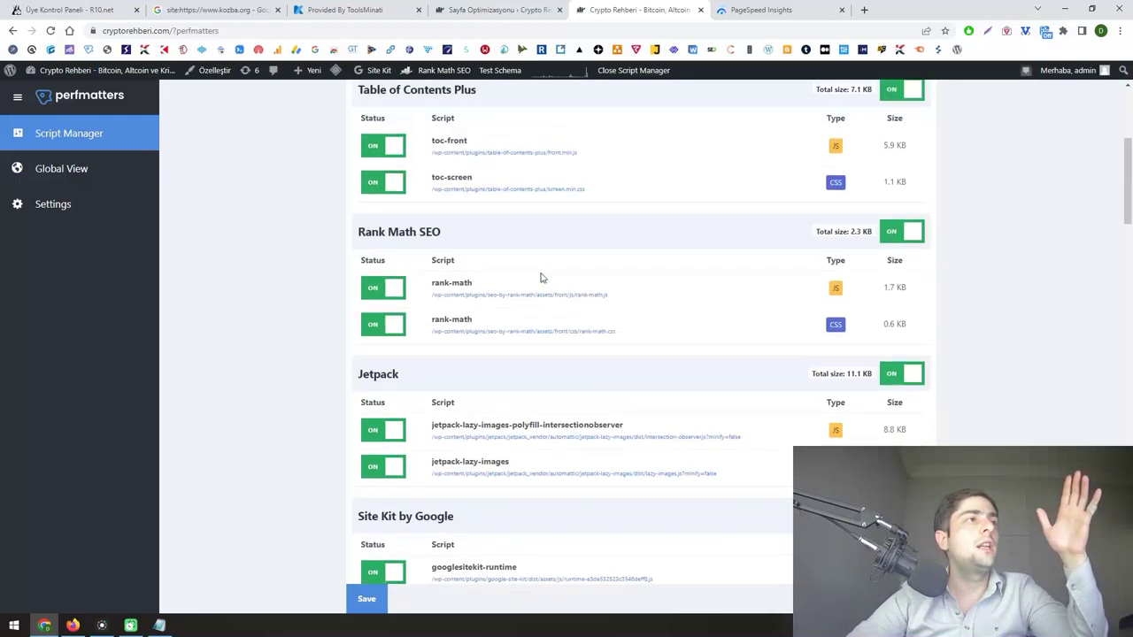
{"action": "scroll", "coordinate": [866, 237], "scroll_direction": "down", "scroll_amount": 4}
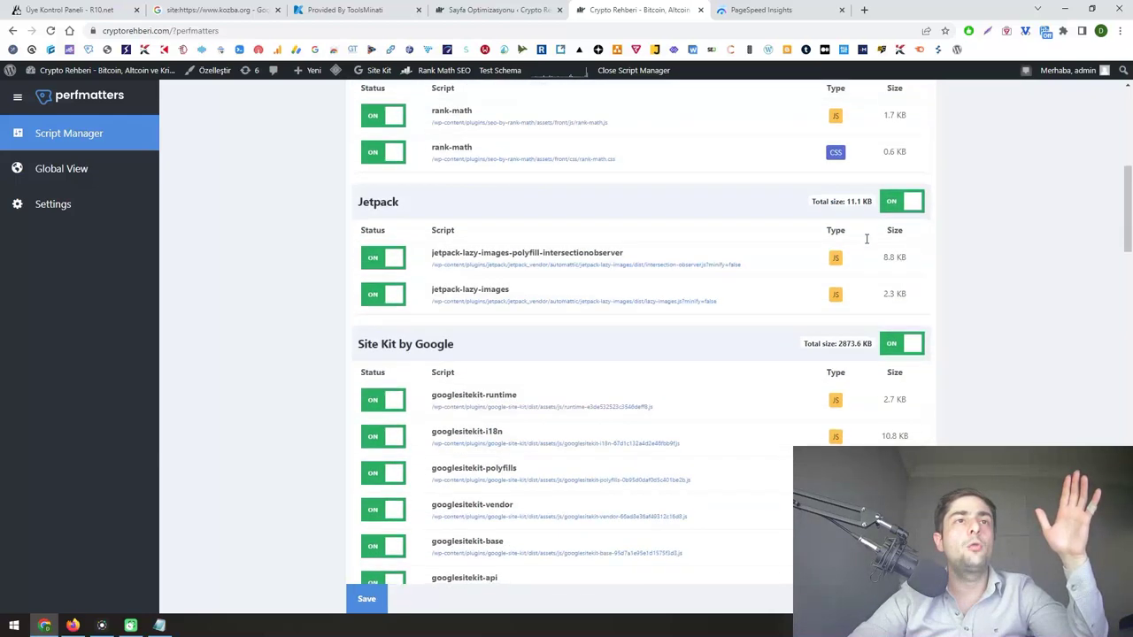
{"action": "scroll", "coordinate": [861, 284], "scroll_direction": "down", "scroll_amount": 5}
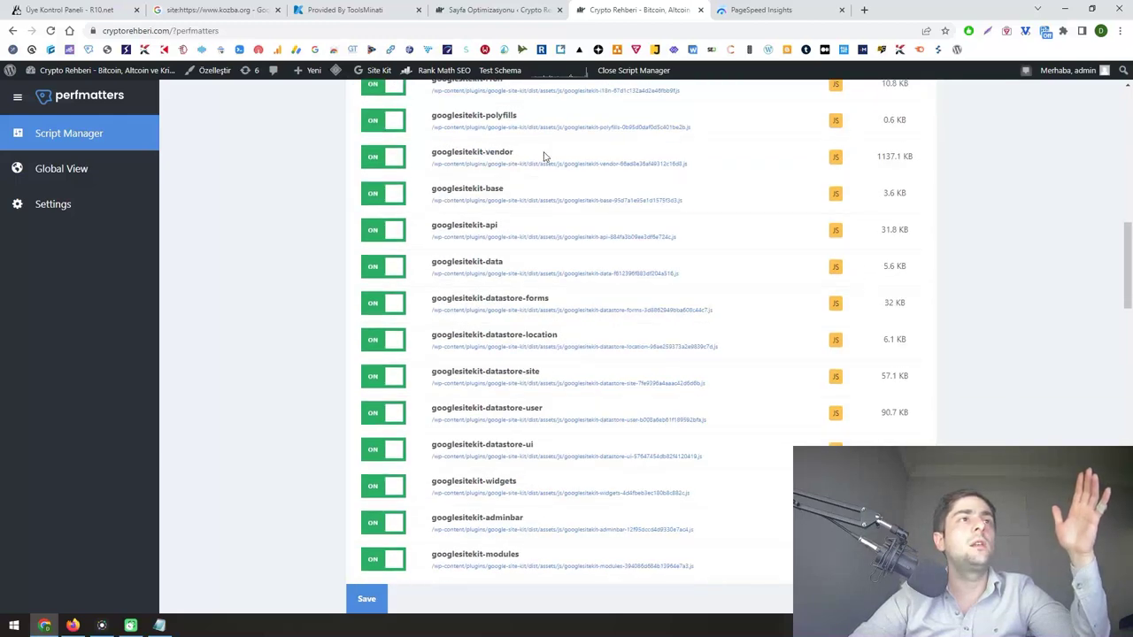
{"action": "scroll", "coordinate": [546, 173], "scroll_direction": "down", "scroll_amount": 10}
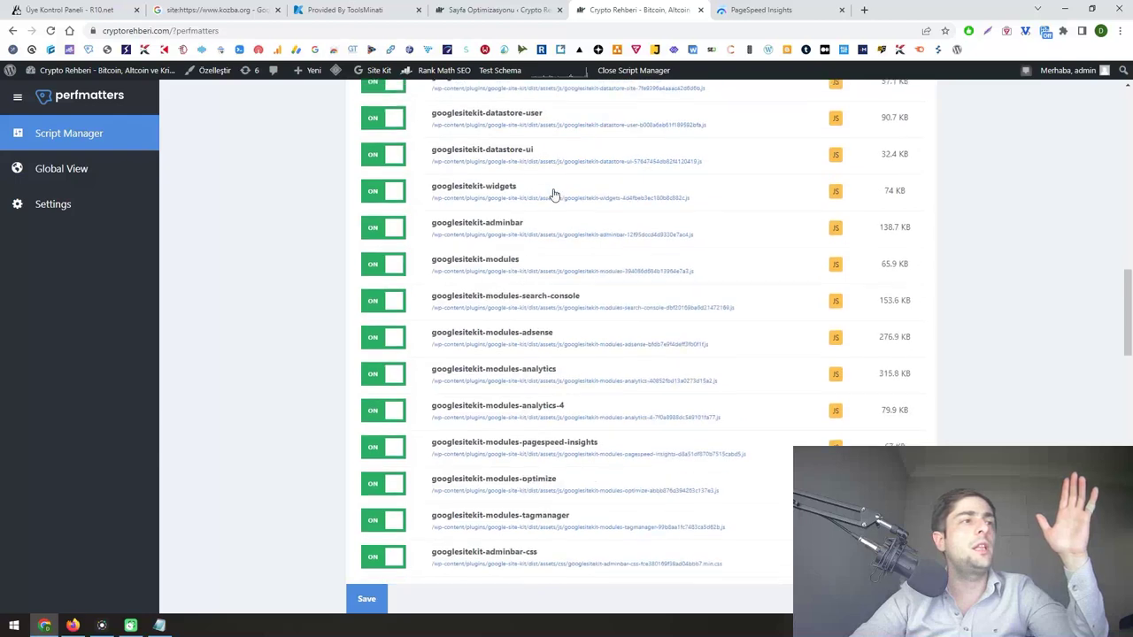
{"action": "scroll", "coordinate": [592, 213], "scroll_direction": "down", "scroll_amount": 3}
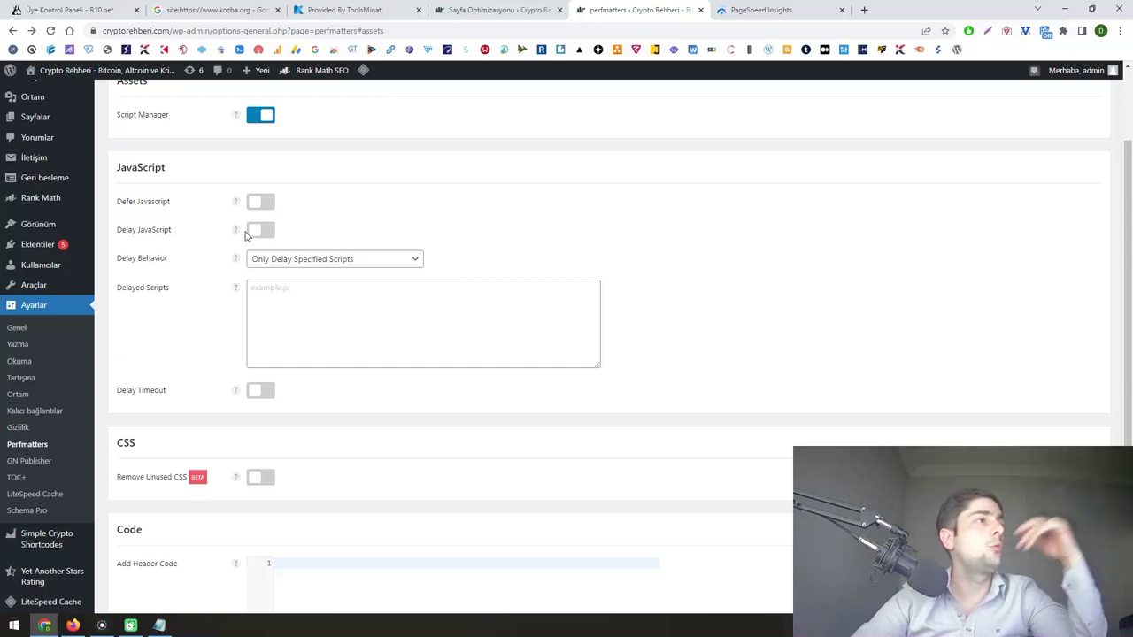
- In Perfmatters' asset options, enable Delay JavaScript with the behavior Delay All Scripts, turn on Delay Timeout, and save the changes
{"action": "left_click", "coordinate": [288, 266]}
{"action": "left_click", "coordinate": [286, 287]}
{"action": "left_click", "coordinate": [257, 394]}
{"action": "scroll", "coordinate": [253, 407], "scroll_direction": "down", "scroll_amount": 4}
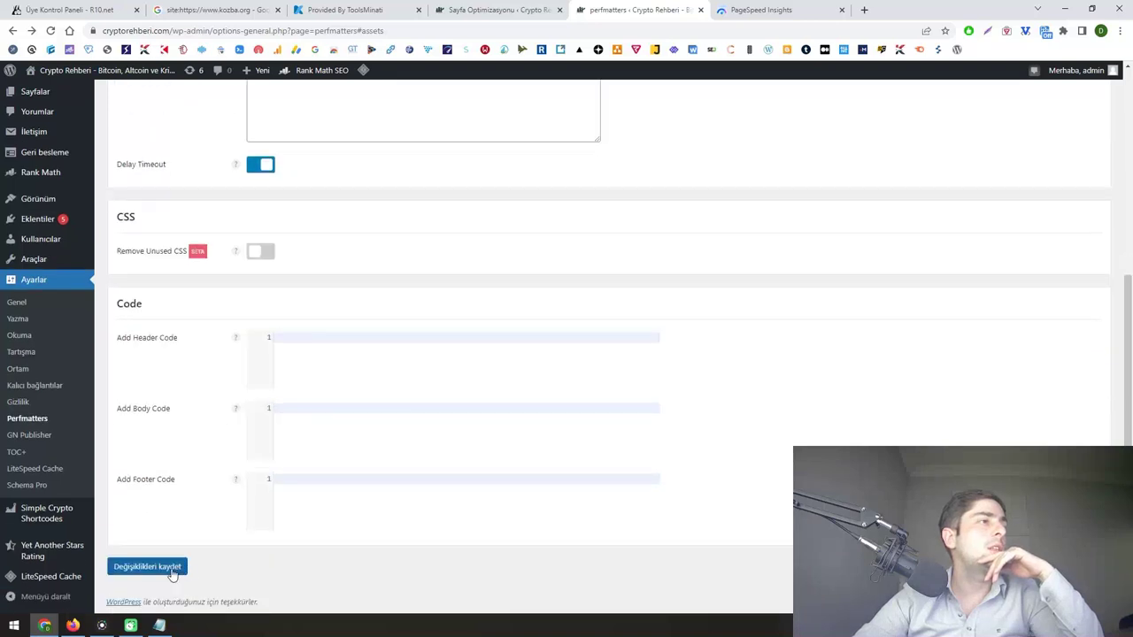
{"action": "left_click", "coordinate": [168, 571]}
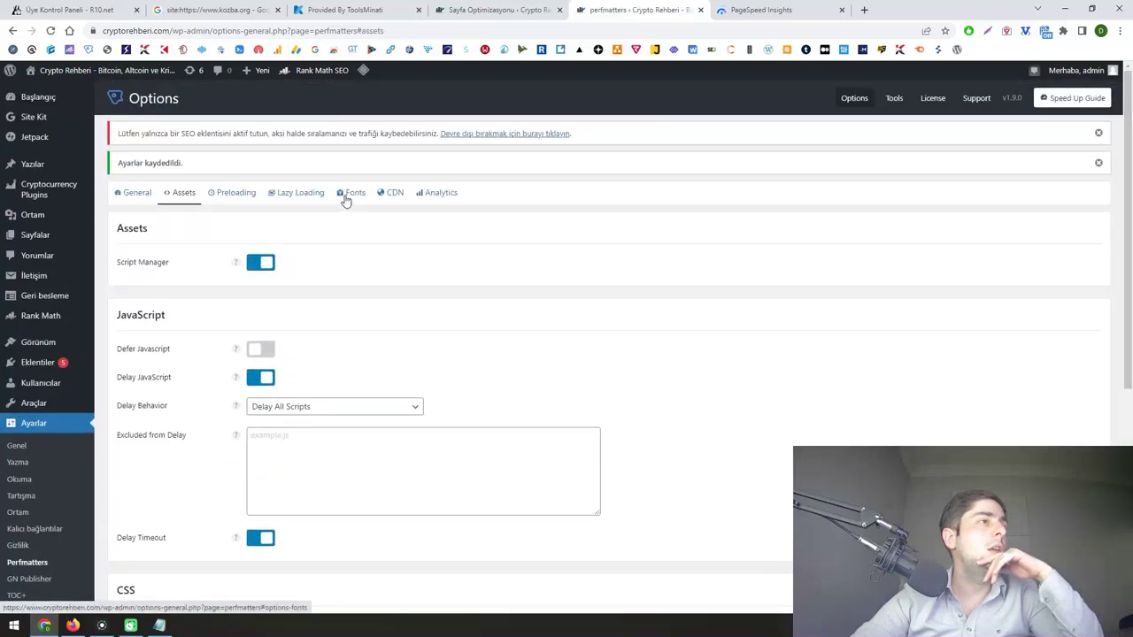
- Enable Display Swap and Local Google Fonts in Perfmatters' font options and save the changes
{"action": "left_click", "coordinate": [349, 192]}
{"action": "left_click", "coordinate": [260, 291]}
{"action": "left_click", "coordinate": [148, 422]}
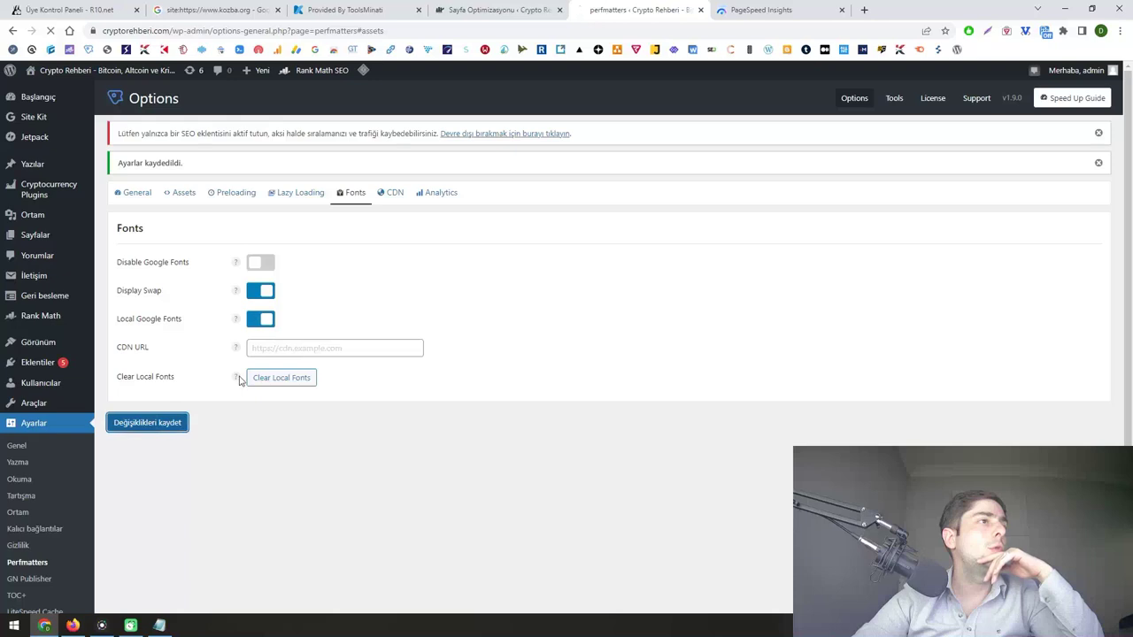
- Review the tracking ID and script type options in Perfmatters' Google Analytics settings and save with the default analytics.js script type
{"action": "left_click", "coordinate": [440, 193]}
{"action": "left_click", "coordinate": [373, 291]}
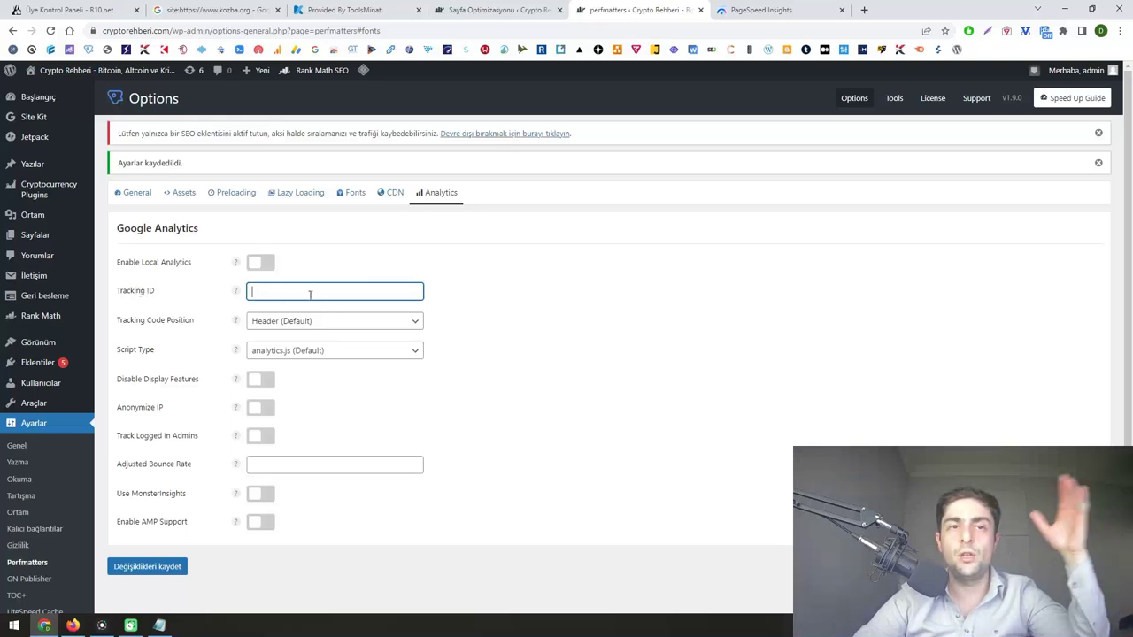
{"action": "left_click", "coordinate": [301, 353]}
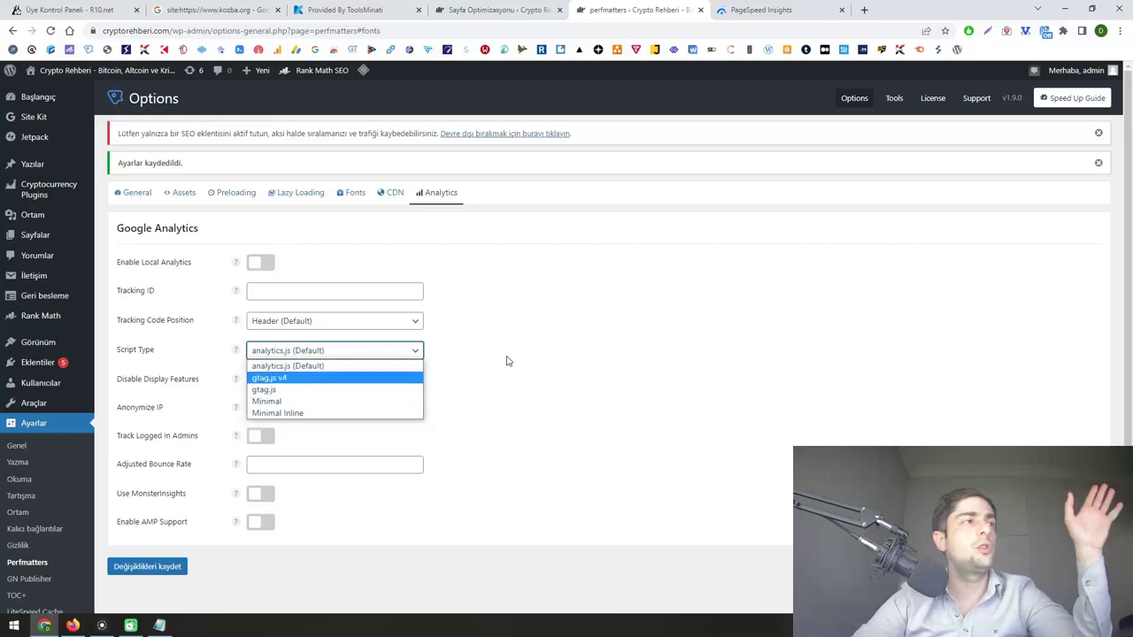
{"action": "left_click", "coordinate": [452, 356]}
{"action": "left_click", "coordinate": [142, 568]}
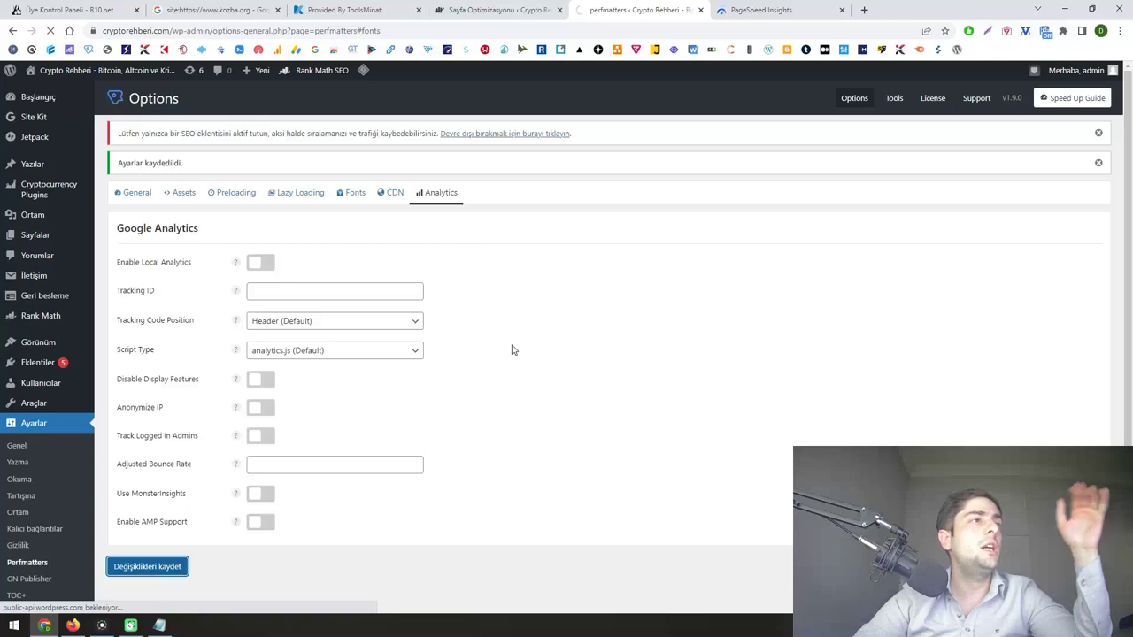
- Examine the Ethereum article's mobile and desktop performance results in PageSpeed Insights
{"action": "key", "text": "ctrl+Tab"}
{"action": "scroll", "coordinate": [594, 272], "scroll_direction": "down", "scroll_amount": 1}
{"action": "scroll", "coordinate": [442, 177], "scroll_direction": "up", "scroll_amount": 1}
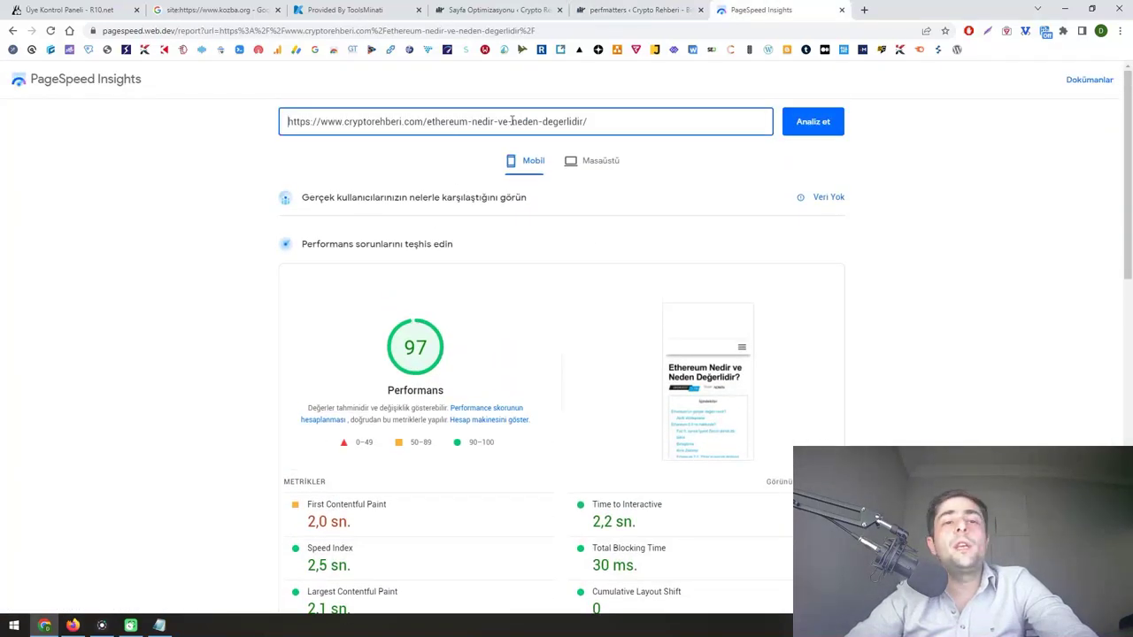
{"action": "scroll", "coordinate": [448, 187], "scroll_direction": "down", "scroll_amount": 2}
{"action": "scroll", "coordinate": [531, 150], "scroll_direction": "up", "scroll_amount": 1}
{"action": "left_click", "coordinate": [589, 113]}
{"action": "left_click", "coordinate": [533, 113]}
{"action": "scroll", "coordinate": [566, 195], "scroll_direction": "up", "scroll_amount": 1}
{"action": "left_click", "coordinate": [595, 160]}
{"action": "scroll", "coordinate": [597, 197], "scroll_direction": "down", "scroll_amount": 1}
{"action": "scroll", "coordinate": [611, 159], "scroll_direction": "up", "scroll_amount": 1}
- Copy the article URL from PageSpeed Insights, open it in an incognito window, and check the page content from start to end
{"action": "triple_click", "coordinate": [627, 120]}
{"action": "key", "text": "ctrl+c"}
{"action": "left_click", "coordinate": [1120, 30]}
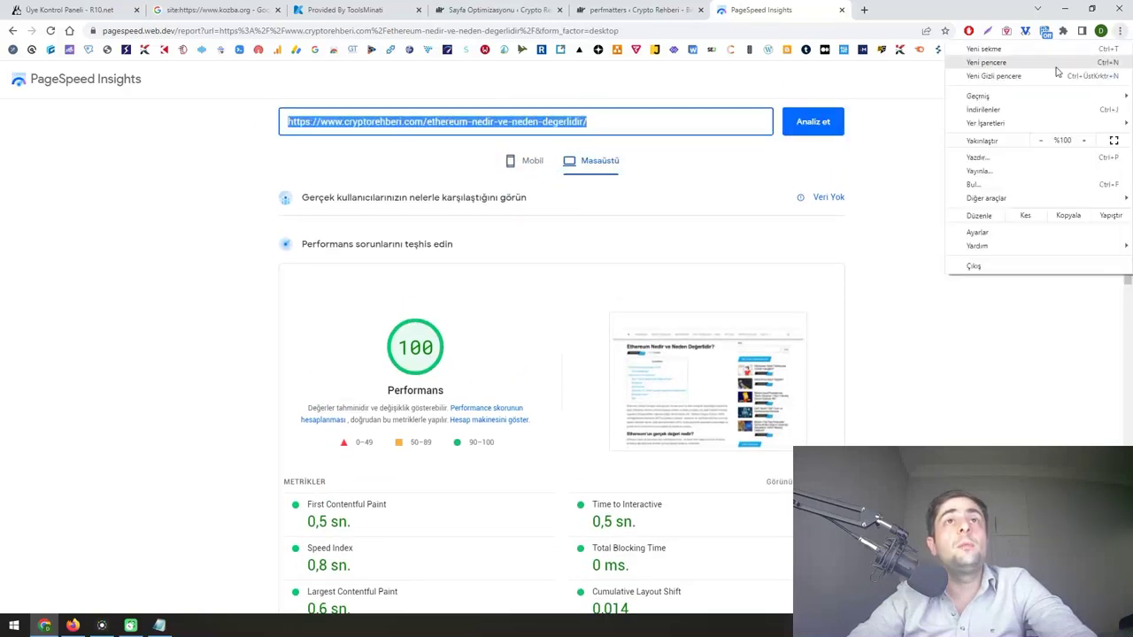
{"action": "left_click", "coordinate": [1000, 74]}
{"action": "key", "text": "ctrl+v"}
{"action": "key", "text": "Return"}
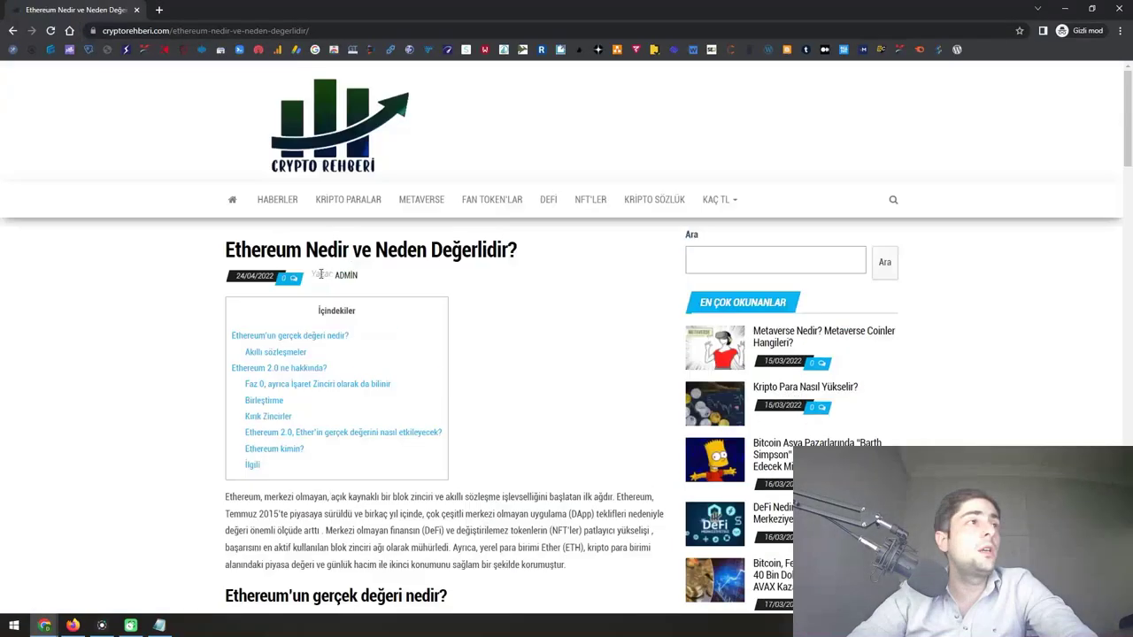
{"action": "scroll", "coordinate": [139, 240], "scroll_direction": "down", "scroll_amount": 5}
{"action": "scroll", "coordinate": [139, 240], "scroll_direction": "down", "scroll_amount": 15}
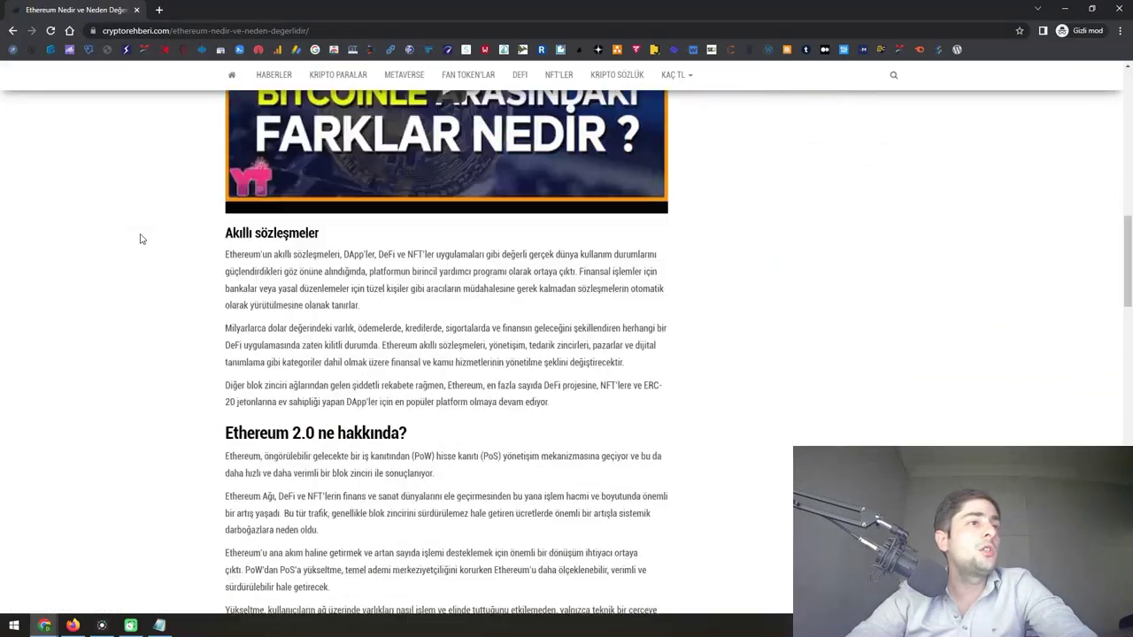
{"action": "scroll", "coordinate": [129, 368], "scroll_direction": "up", "scroll_amount": 4}
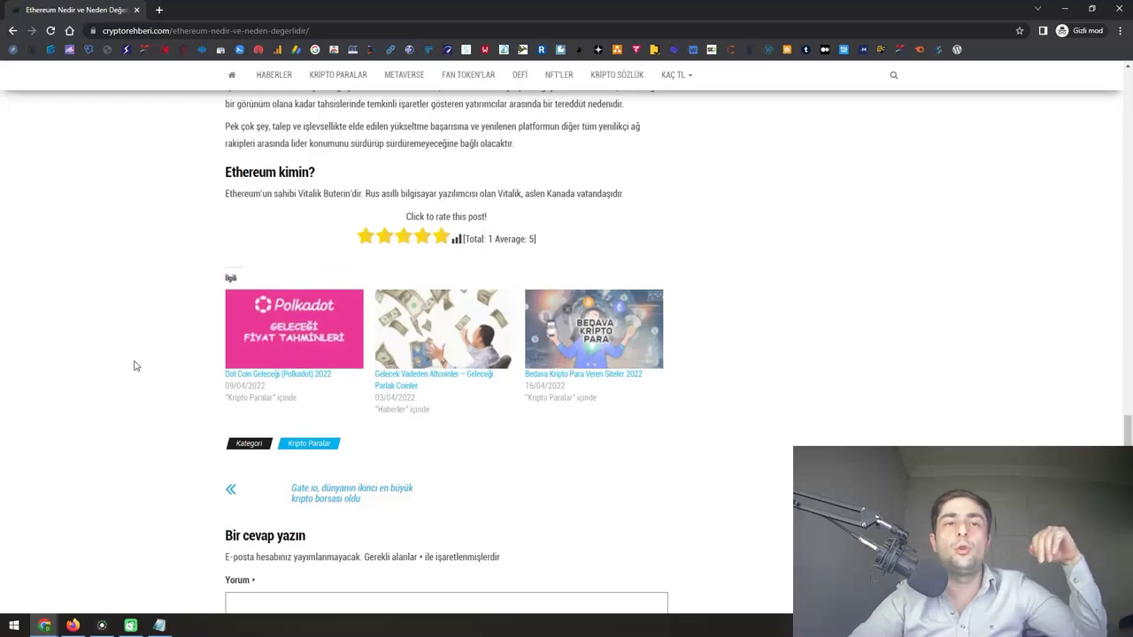
{"action": "scroll", "coordinate": [139, 365], "scroll_direction": "up", "scroll_amount": 15}
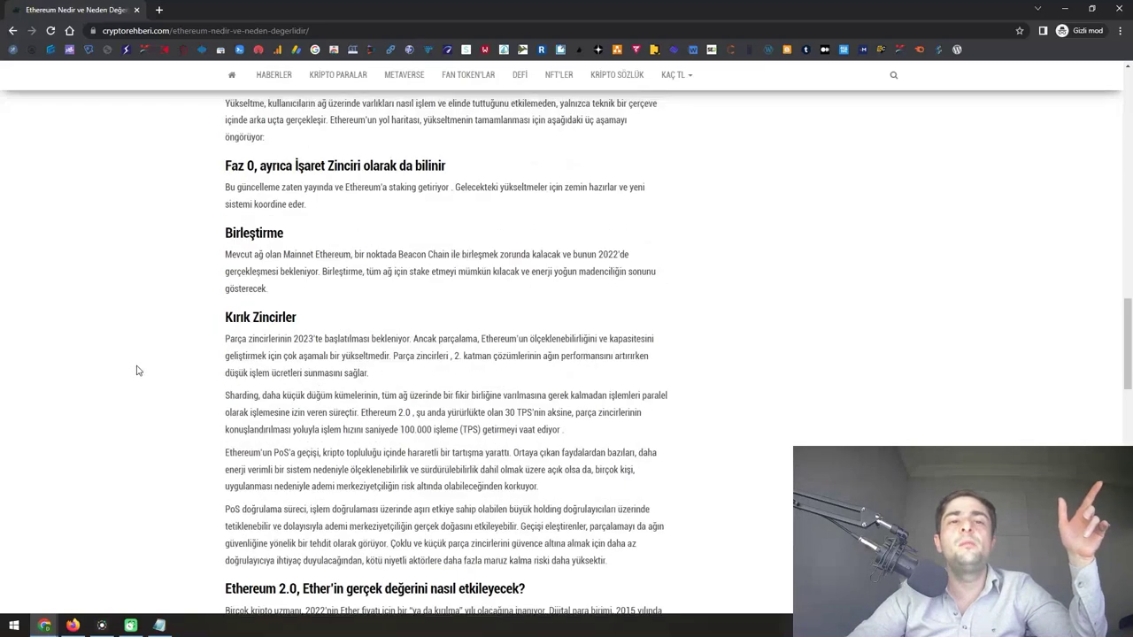
{"action": "scroll", "coordinate": [137, 370], "scroll_direction": "up", "scroll_amount": 10}
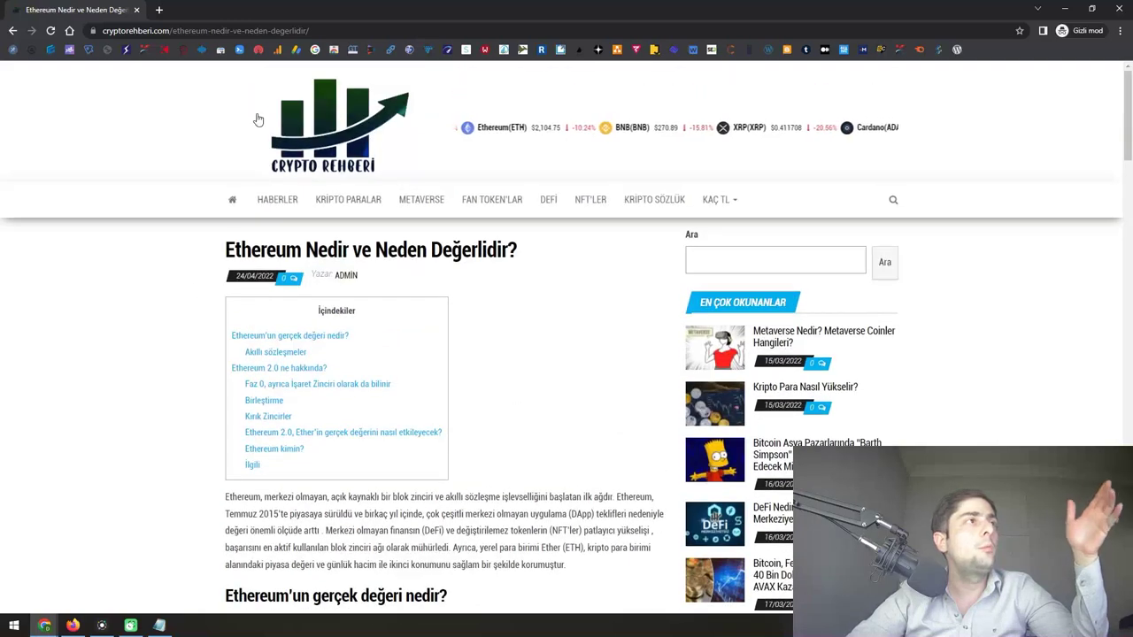
- Close the incognito window, reopen the copied article URL in a fresh one, and check how the page loads down to the footer
{"action": "left_click", "coordinate": [269, 32]}
{"action": "key", "text": "ctrl+c"}
{"action": "key", "text": "BackSpace"}
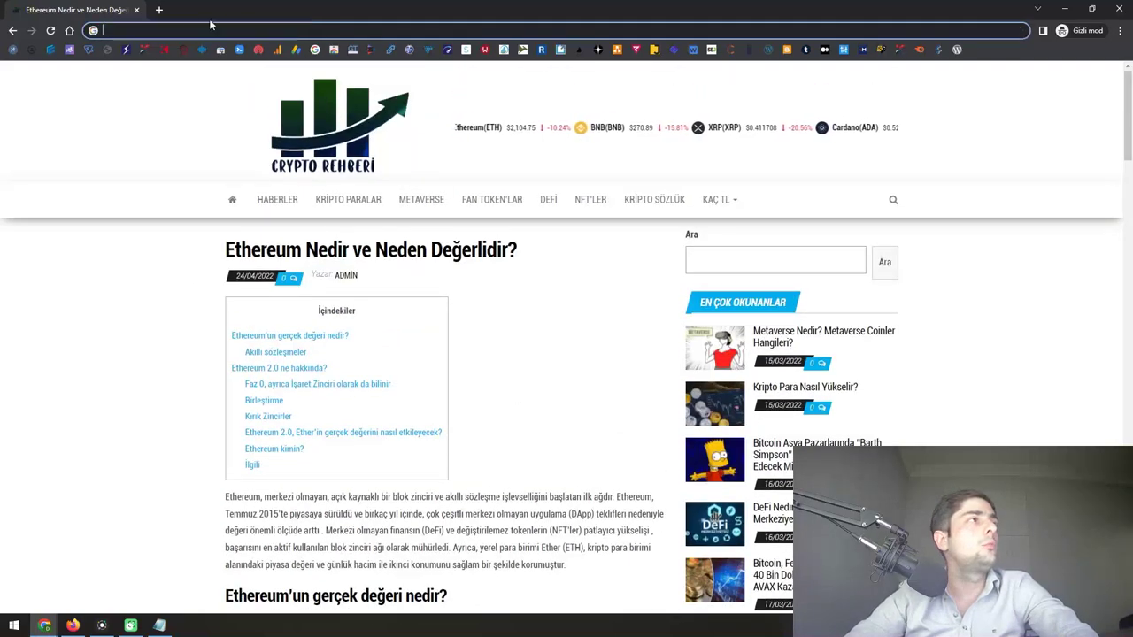
{"action": "left_click", "coordinate": [1119, 8]}
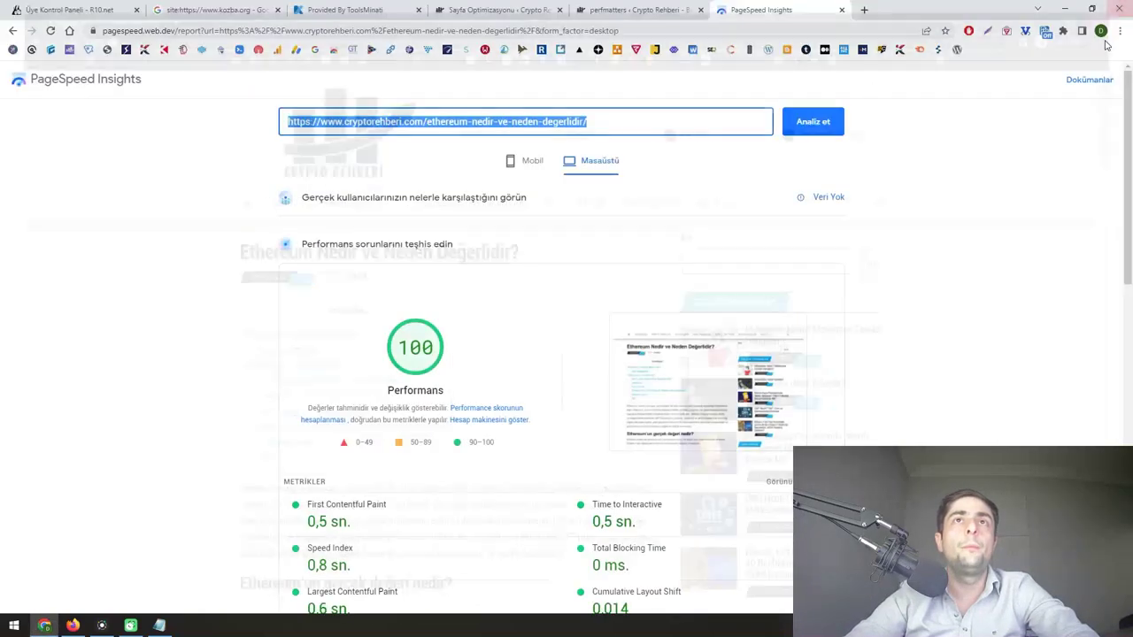
{"action": "left_click", "coordinate": [1119, 30]}
{"action": "left_click", "coordinate": [1017, 76]}
{"action": "key", "text": "ctrl+v"}
{"action": "key", "text": "Return"}
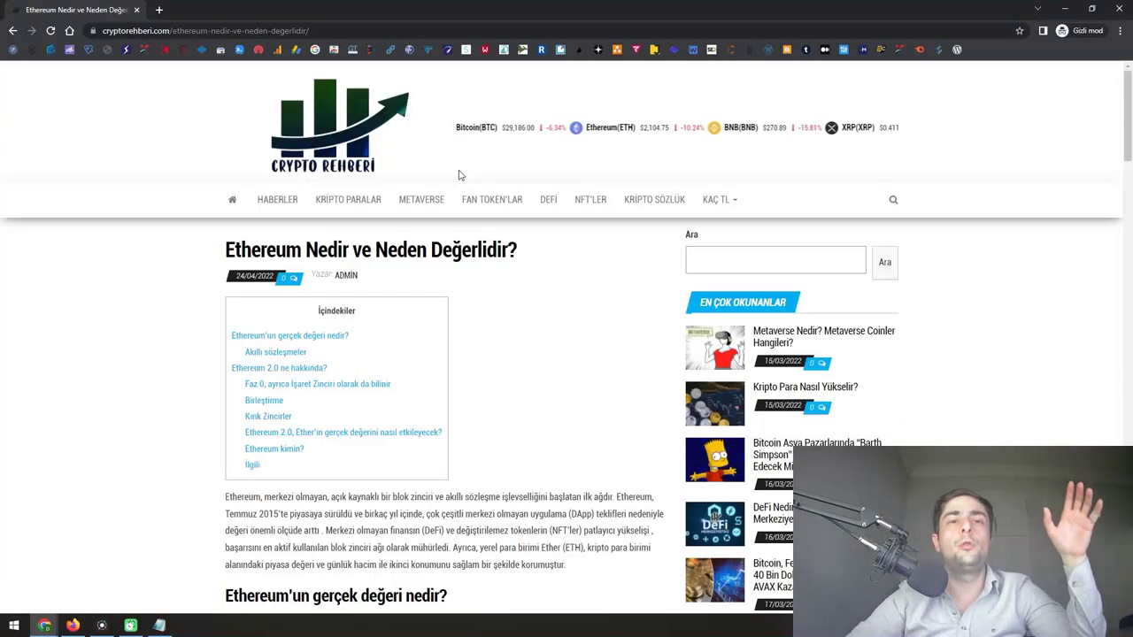
{"action": "scroll", "coordinate": [182, 215], "scroll_direction": "down", "scroll_amount": 8}
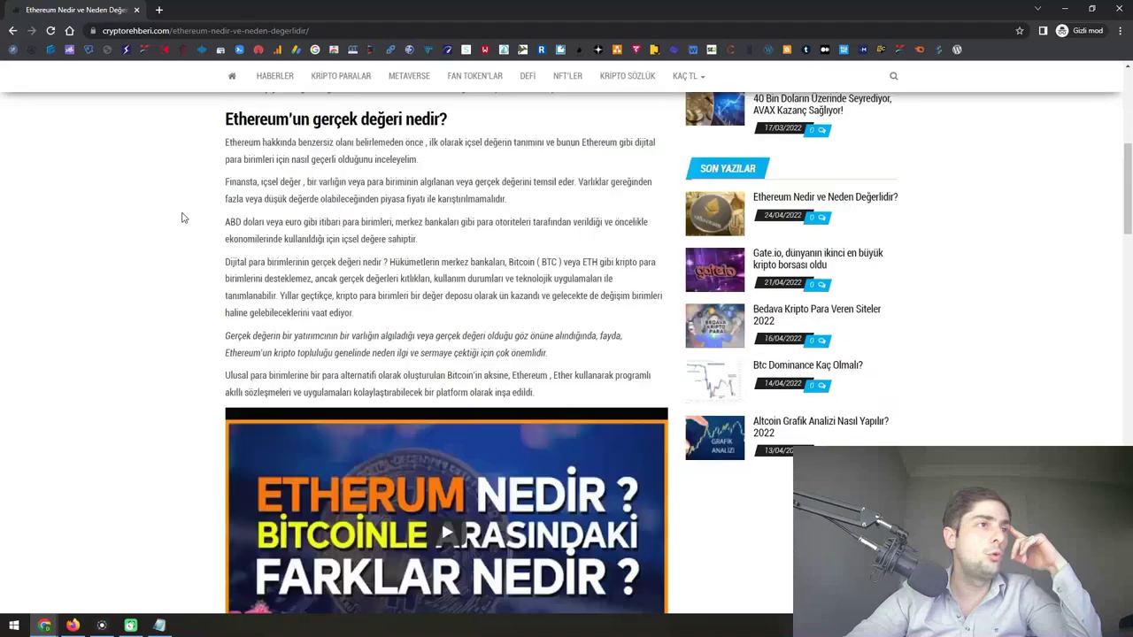
{"action": "scroll", "coordinate": [182, 217], "scroll_direction": "down", "scroll_amount": 15}
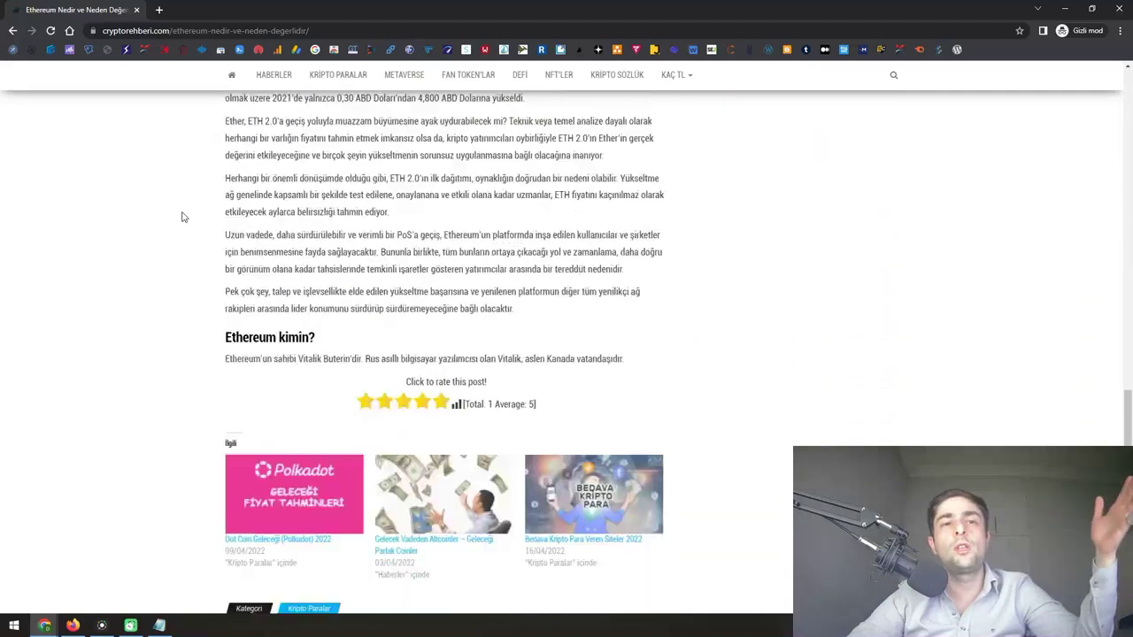
{"action": "scroll", "coordinate": [182, 217], "scroll_direction": "down", "scroll_amount": 6}
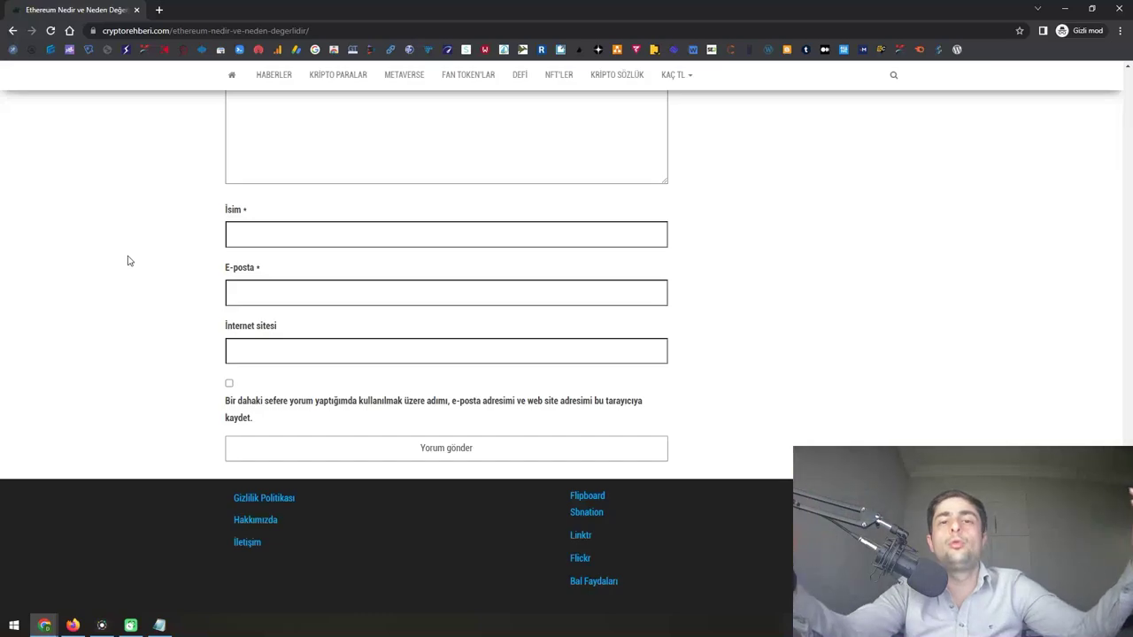
{"action": "scroll", "coordinate": [115, 373], "scroll_direction": "up", "scroll_amount": 20}
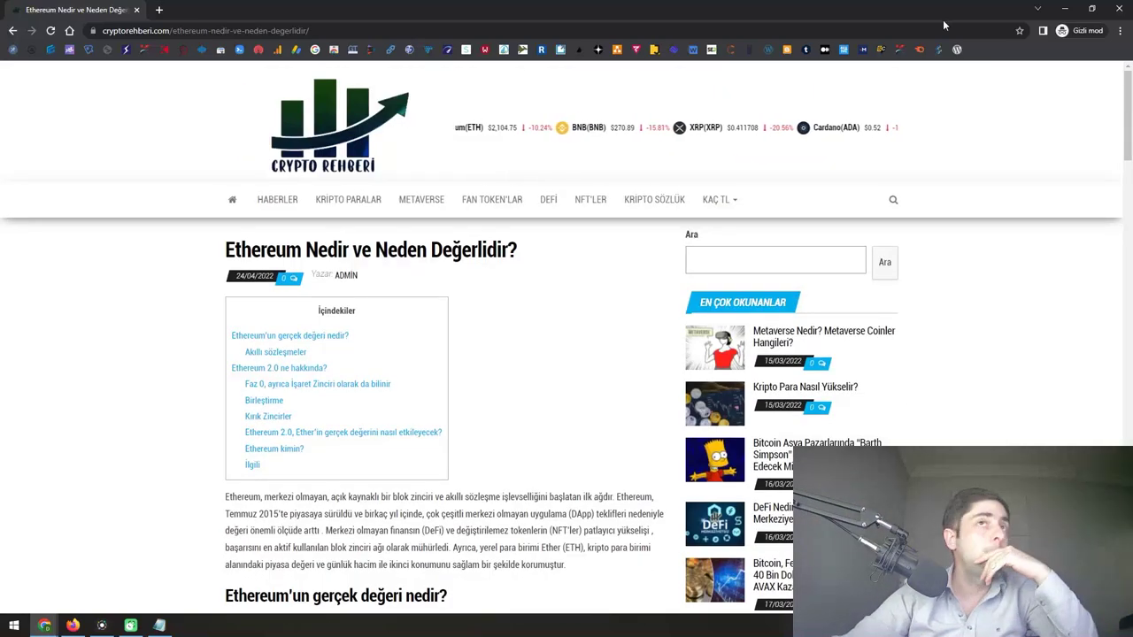
- Turn on CSS and JS minification in LiteSpeed Cache's page optimization settings and save the changes
{"action": "key", "text": "alt+Tab"}
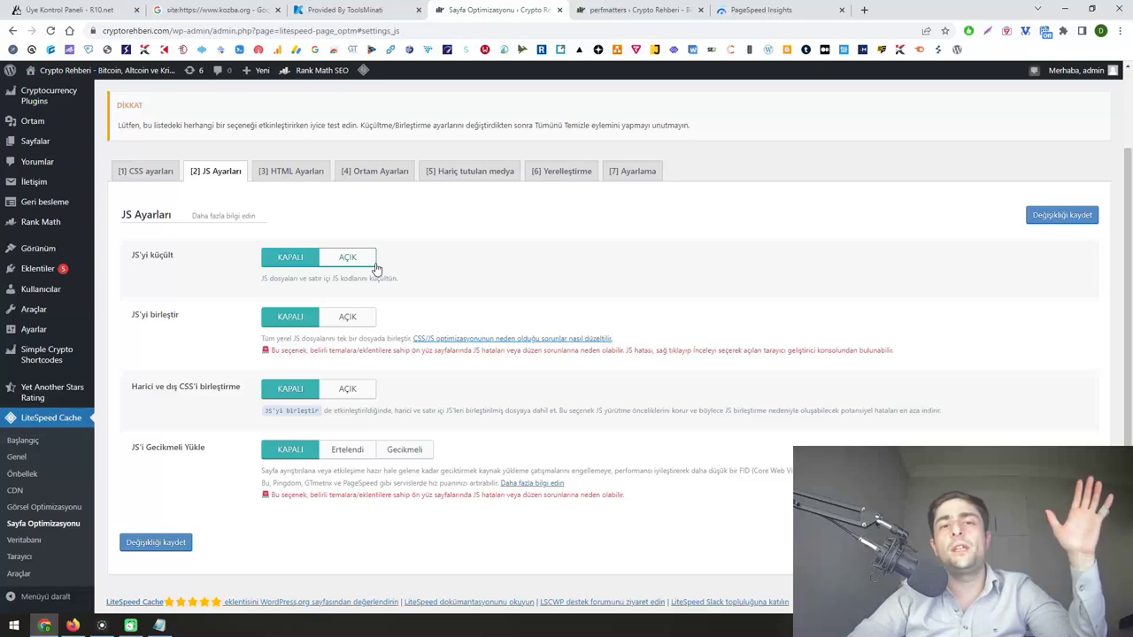
{"action": "left_click", "coordinate": [150, 171]}
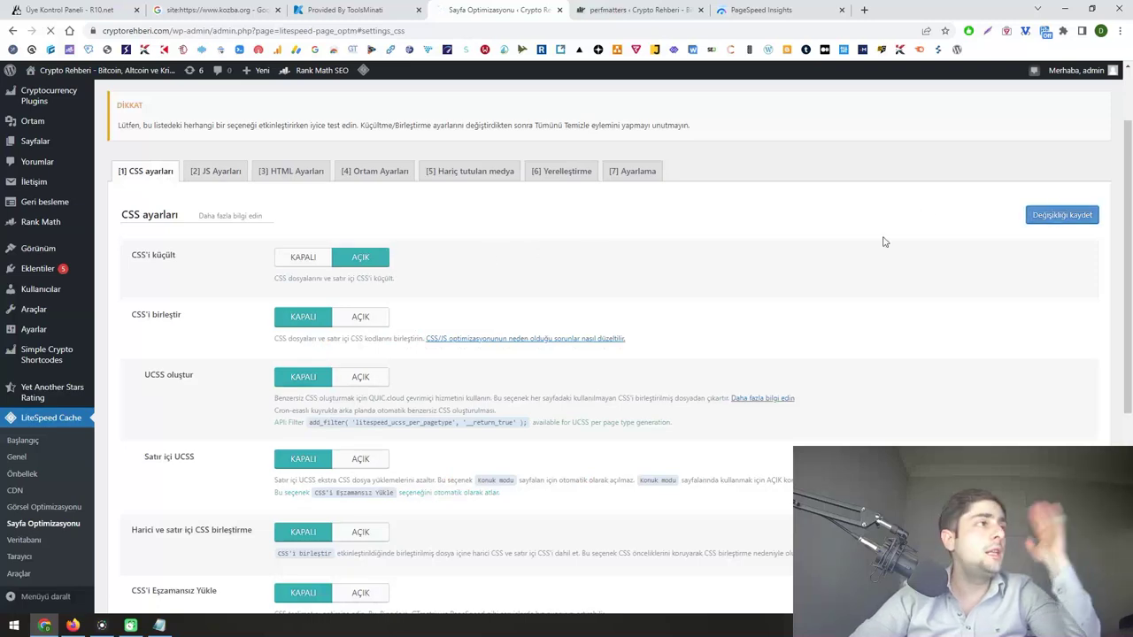
{"action": "left_click", "coordinate": [219, 265]}
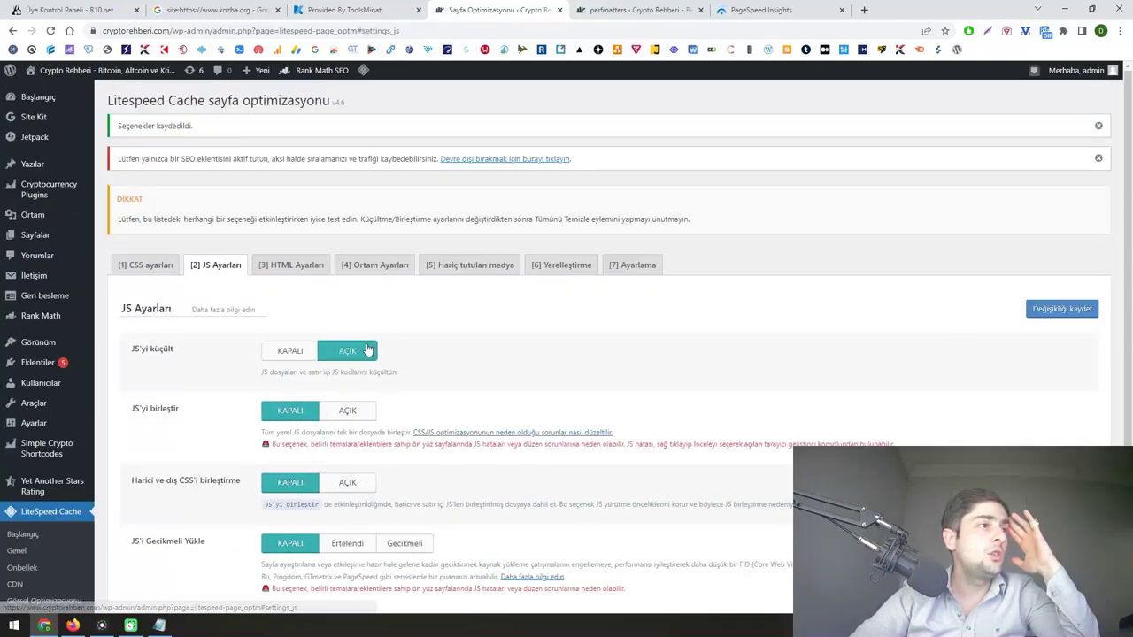
- Read the details of the initial server response time opportunity in the article's mobile PageSpeed Insights report
{"action": "key", "text": "ctrl+Tab"}
{"action": "key", "text": "ctrl+Tab"}
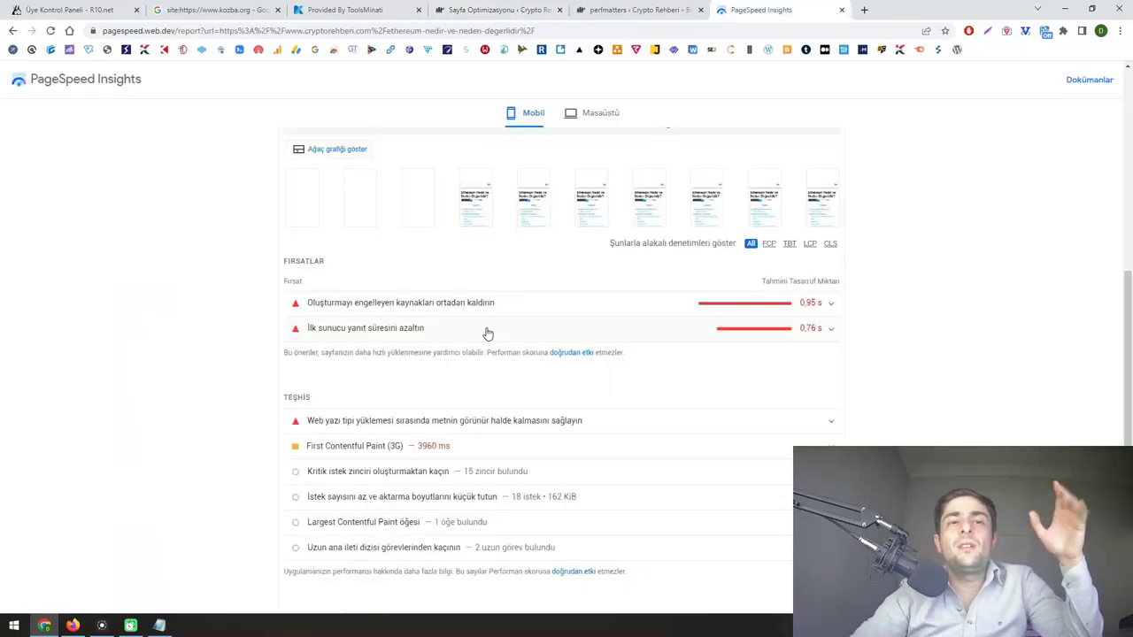
{"action": "left_click", "coordinate": [487, 332]}
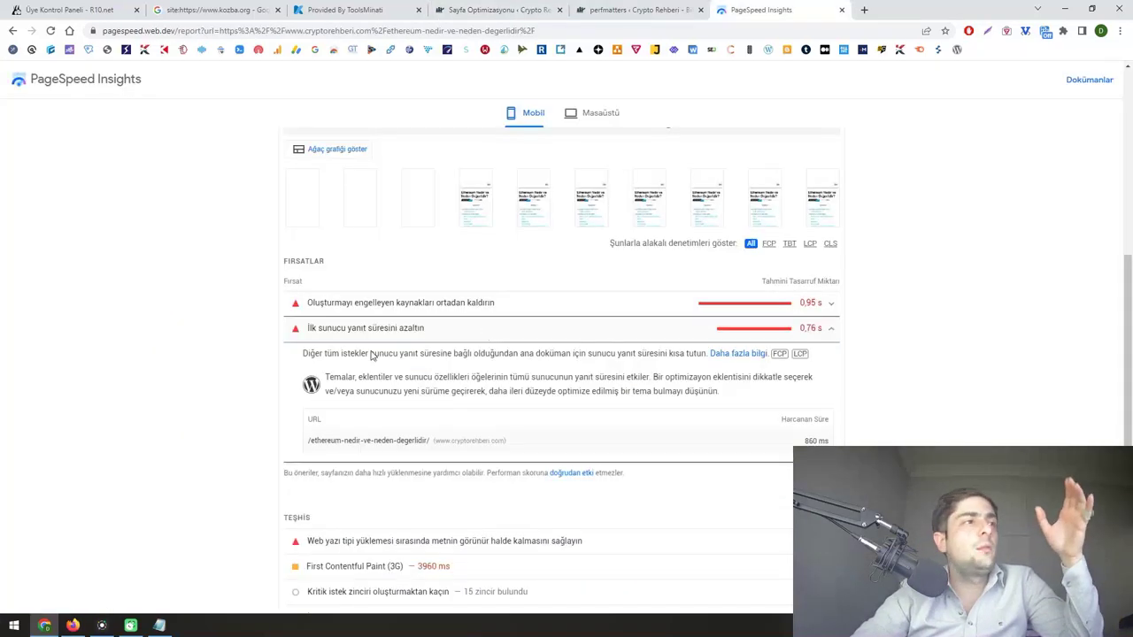
{"action": "left_click", "coordinate": [420, 329]}
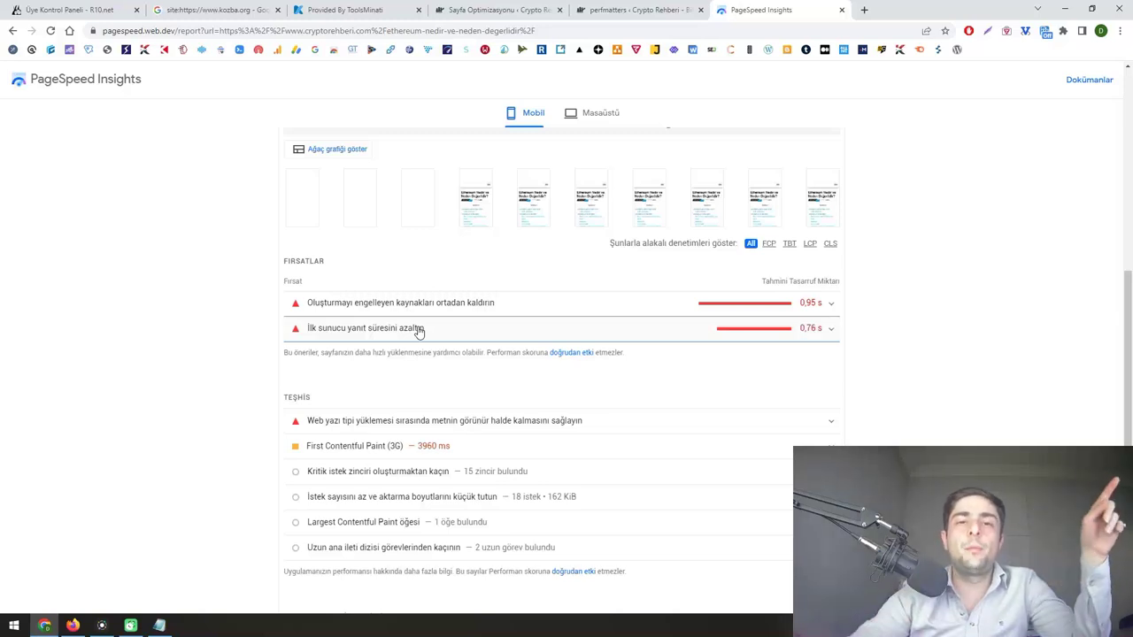
- Compare the article's overall mobile and desktop performance scores and metrics in PageSpeed Insights
{"action": "scroll", "coordinate": [420, 329], "scroll_direction": "up", "scroll_amount": 5}
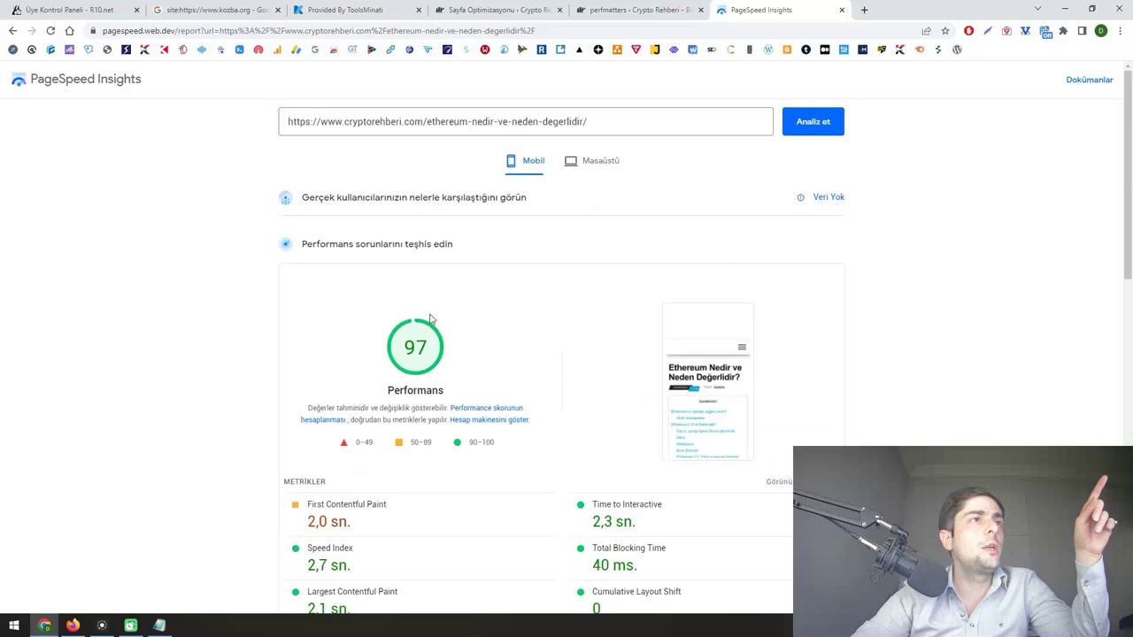
{"action": "scroll", "coordinate": [503, 269], "scroll_direction": "down", "scroll_amount": 1}
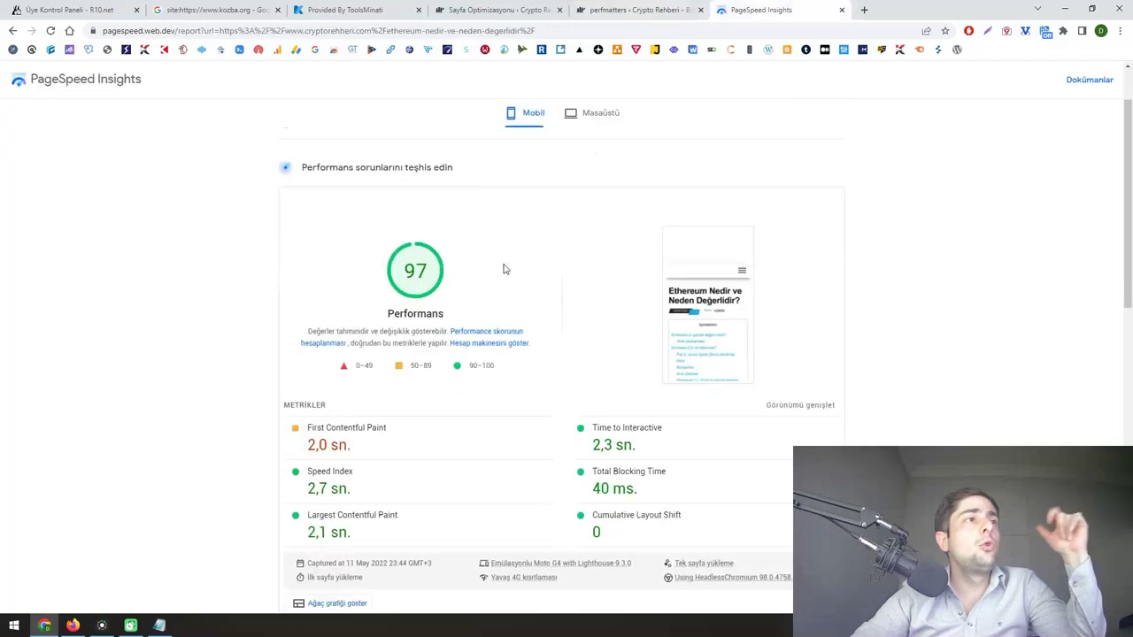
{"action": "scroll", "coordinate": [500, 266], "scroll_direction": "down", "scroll_amount": 1}
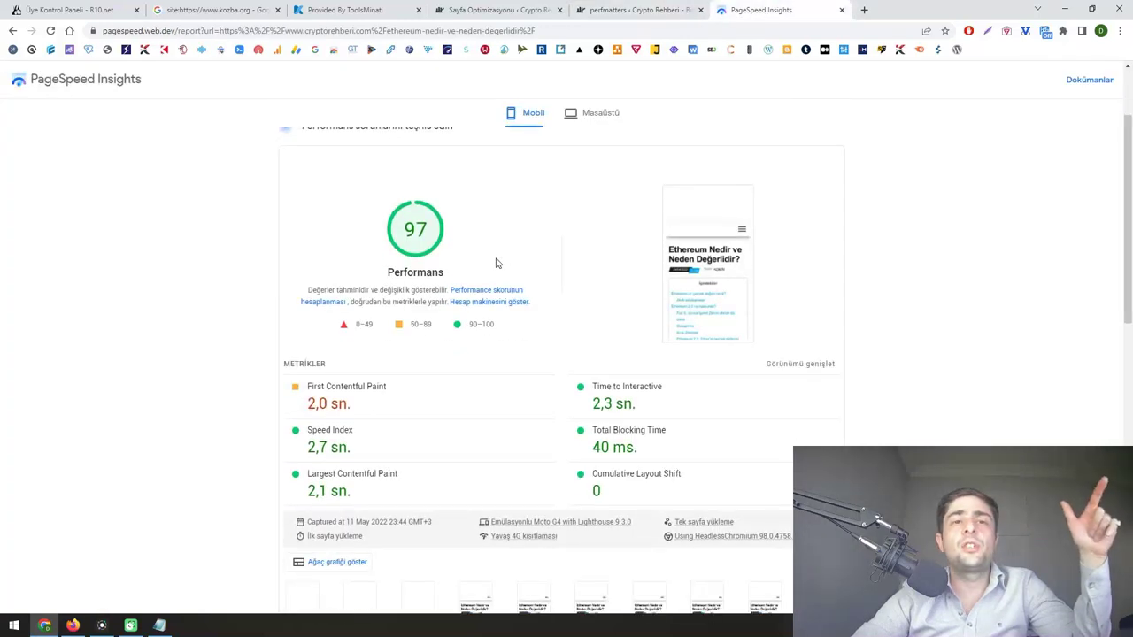
{"action": "left_click", "coordinate": [574, 115]}
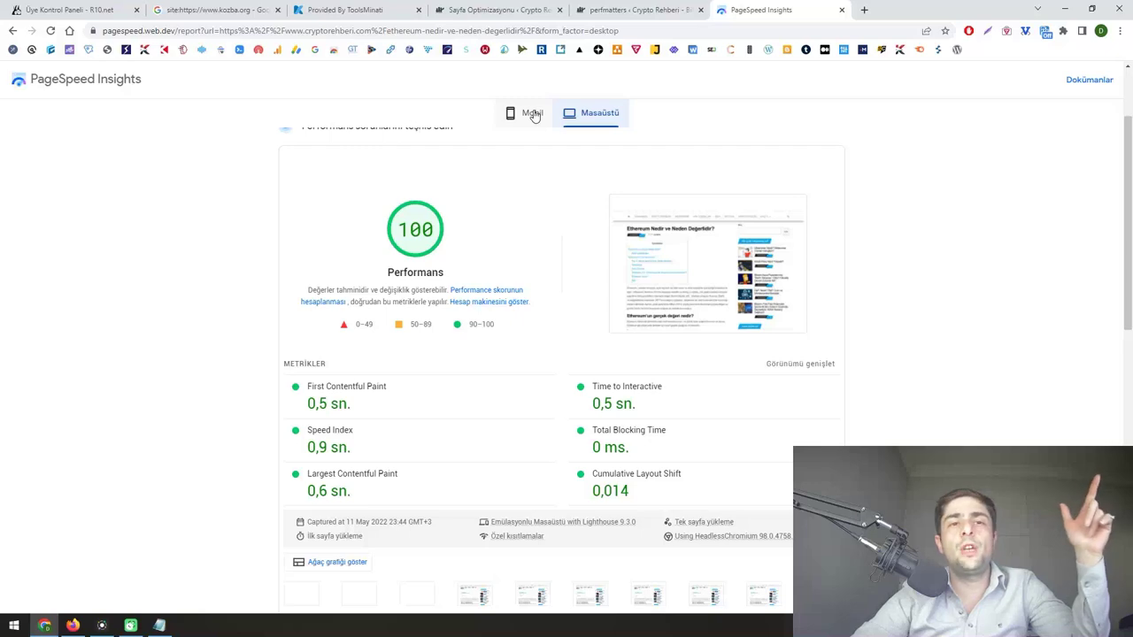
{"action": "left_click", "coordinate": [533, 115]}
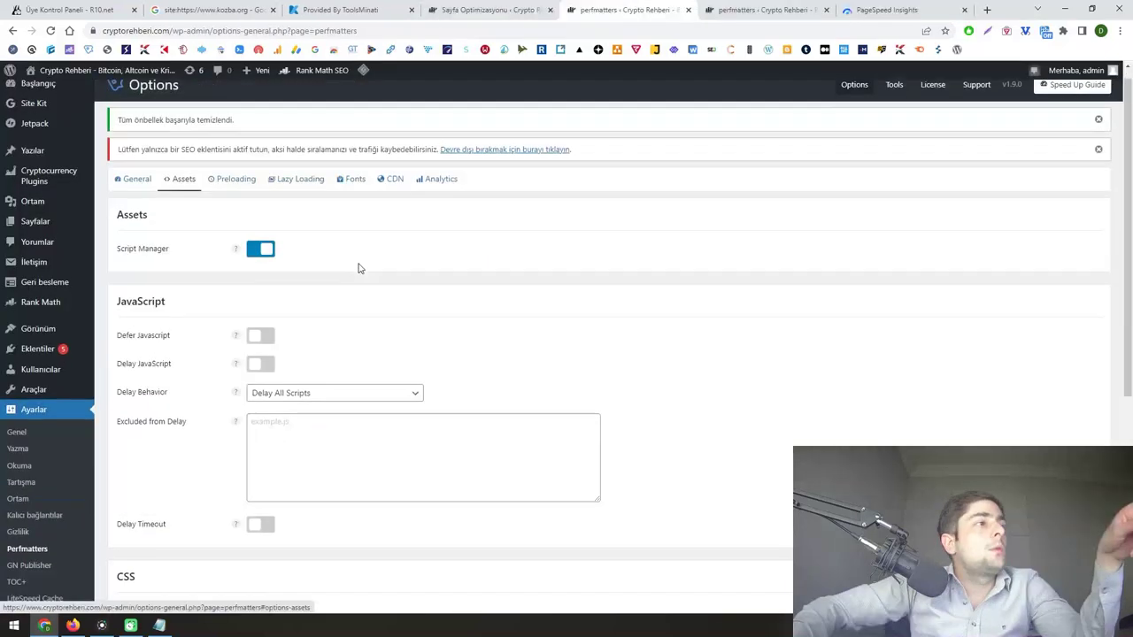
- Check the JavaScript options in Perfmatters' Assets settings and compare the article's desktop and mobile results in PageSpeed Insights
{"action": "scroll", "coordinate": [358, 268], "scroll_direction": "down", "scroll_amount": 1}
{"action": "scroll", "coordinate": [359, 268], "scroll_direction": "up", "scroll_amount": 1}
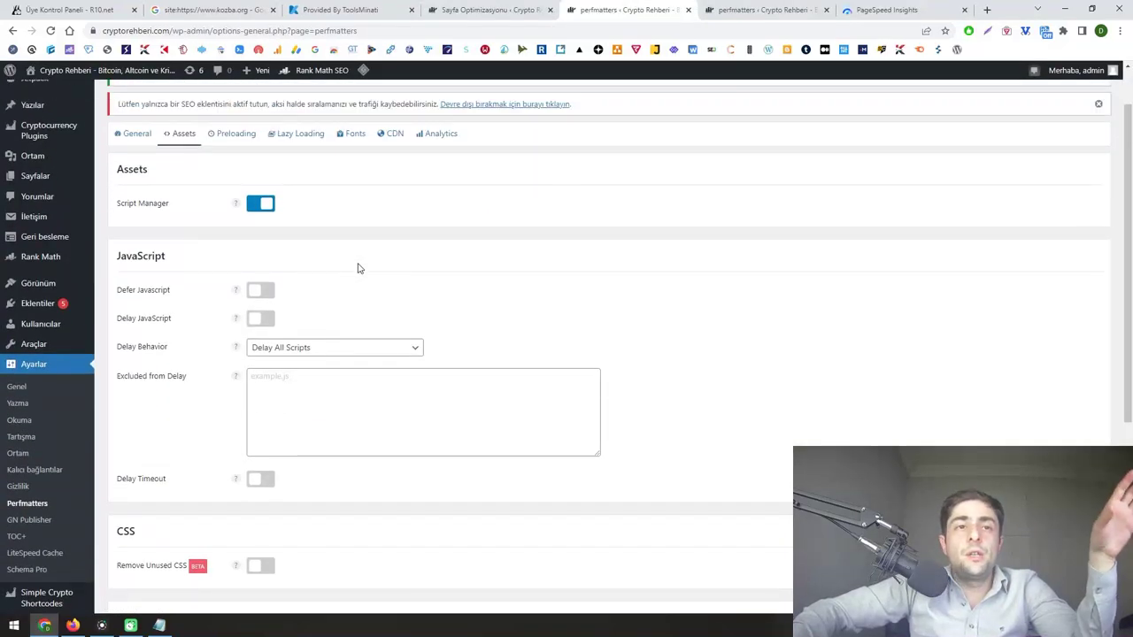
{"action": "left_click", "coordinate": [885, 9]}
{"action": "scroll", "coordinate": [548, 258], "scroll_direction": "down", "scroll_amount": 2}
{"action": "scroll", "coordinate": [549, 260], "scroll_direction": "up", "scroll_amount": 1}
{"action": "left_click", "coordinate": [596, 116]}
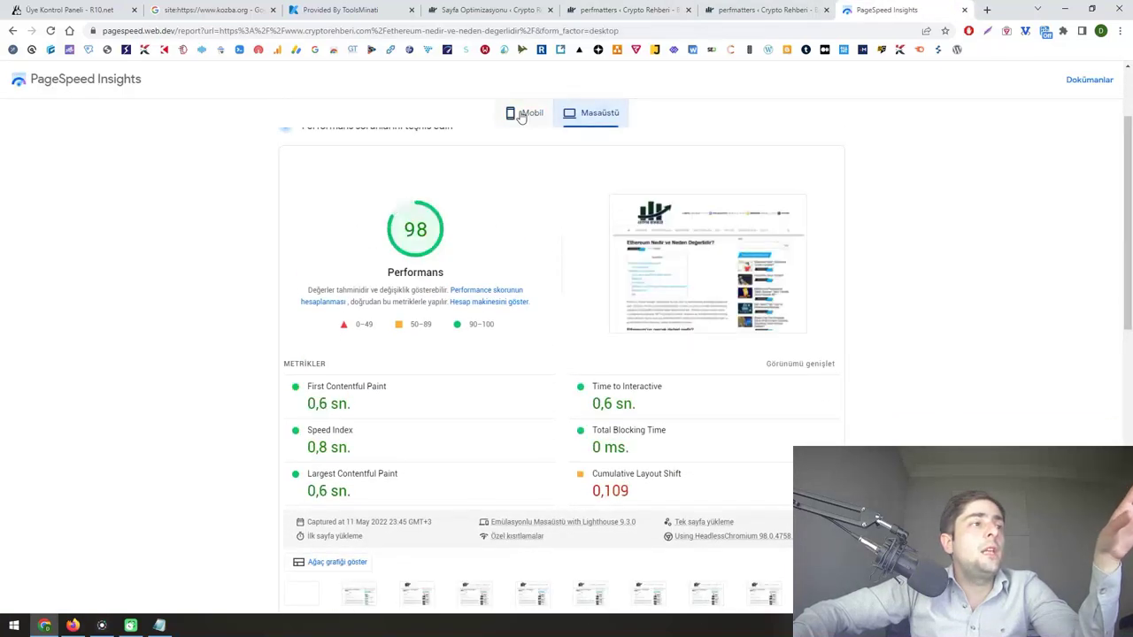
{"action": "left_click", "coordinate": [523, 115]}
{"action": "scroll", "coordinate": [559, 182], "scroll_direction": "up", "scroll_amount": 2}
{"action": "left_click", "coordinate": [581, 169]}
{"action": "scroll", "coordinate": [575, 186], "scroll_direction": "down", "scroll_amount": 2}
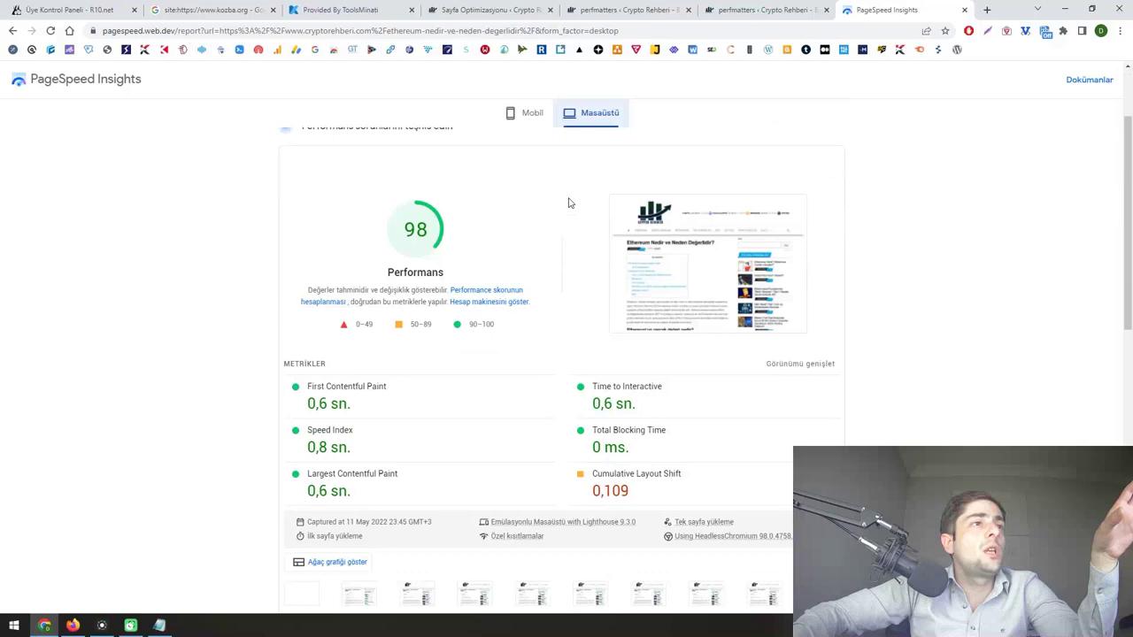
- Reanalyse the Ethereum article's URL in PageSpeed Insights and bring up its mobile performance result
{"action": "scroll", "coordinate": [566, 186], "scroll_direction": "up", "scroll_amount": 2}
{"action": "left_click", "coordinate": [589, 119]}
{"action": "key", "text": "ctrl+a"}
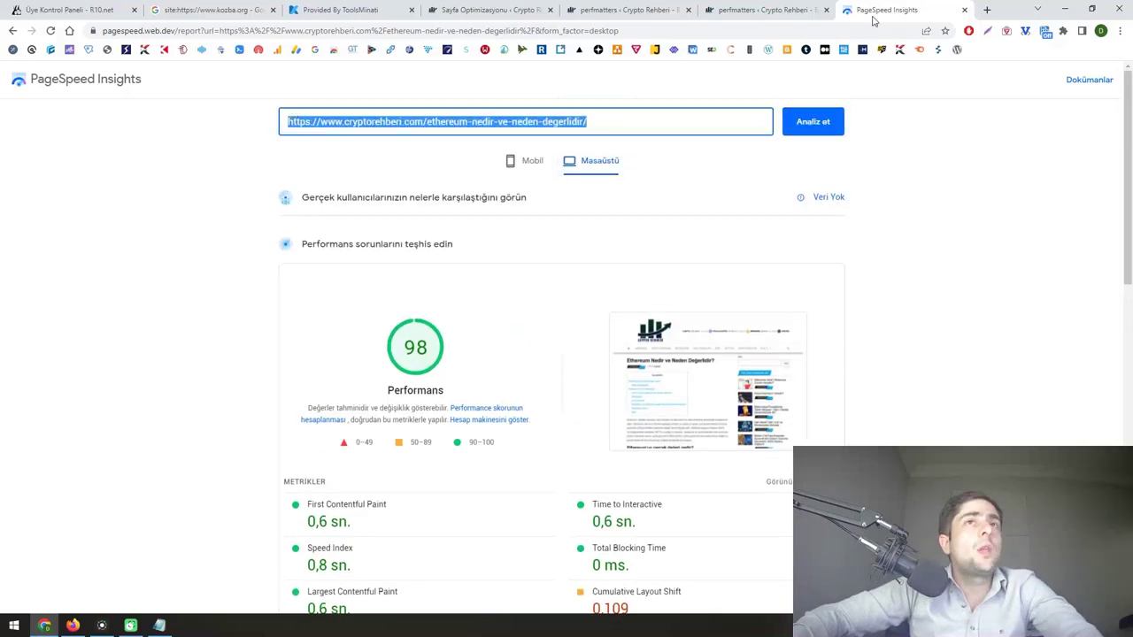
{"action": "scroll", "coordinate": [525, 124], "scroll_direction": "down", "scroll_amount": 1}
{"action": "left_click", "coordinate": [527, 118]}
{"action": "scroll", "coordinate": [580, 197], "scroll_direction": "up", "scroll_amount": 1}
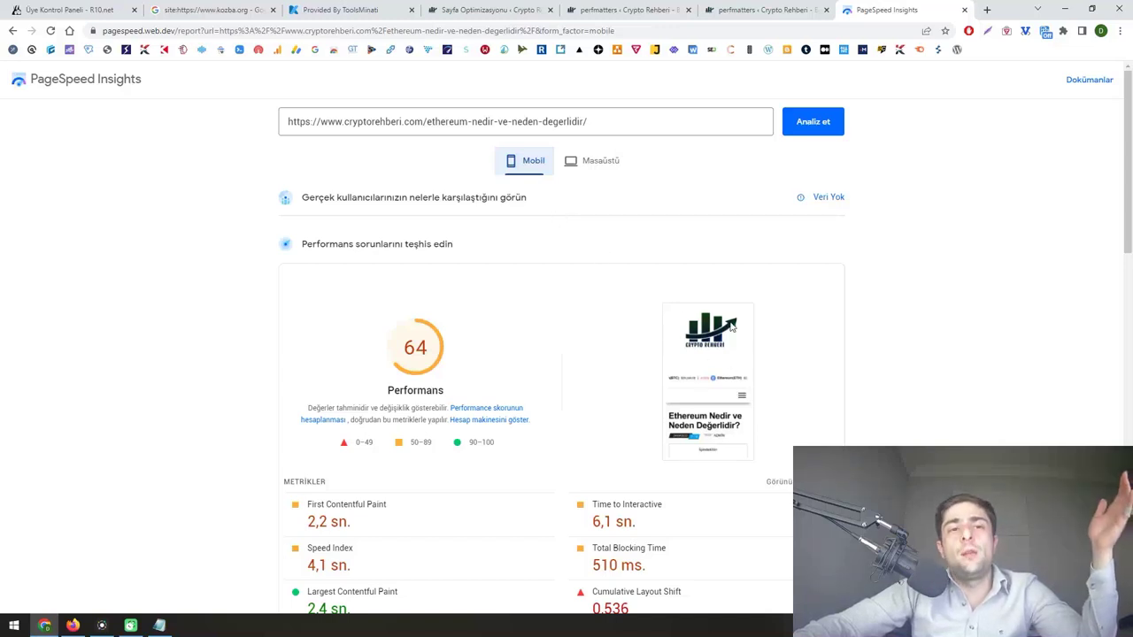
- Examine the new report's mobile metrics and opportunities, along with its desktop performance result
{"action": "scroll", "coordinate": [644, 327], "scroll_direction": "down", "scroll_amount": 2}
{"action": "scroll", "coordinate": [644, 327], "scroll_direction": "down", "scroll_amount": 2}
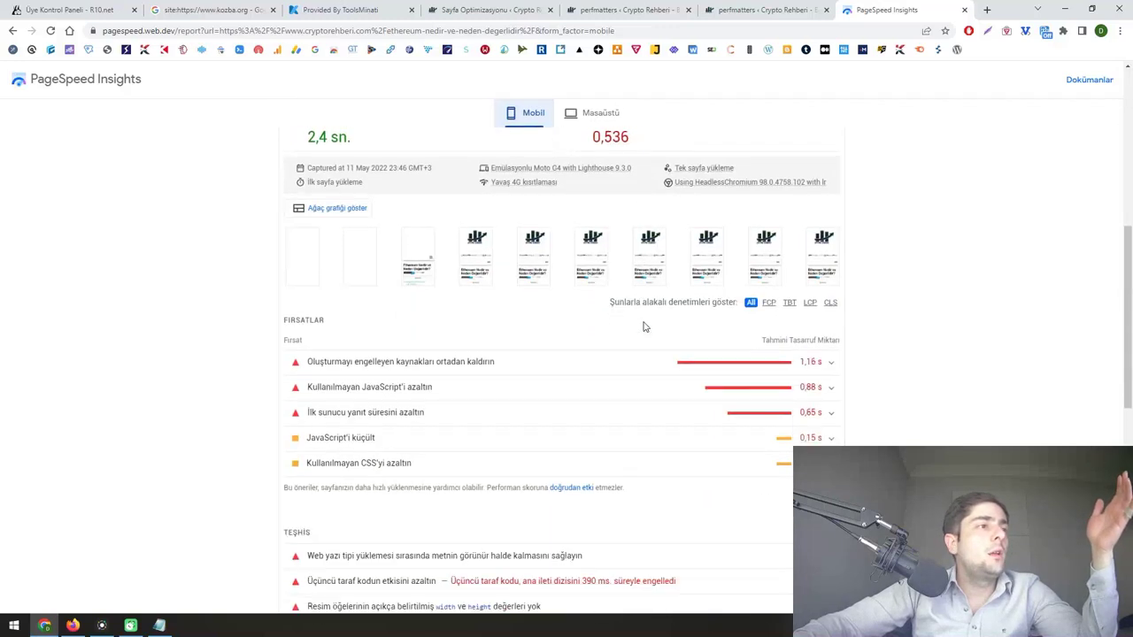
{"action": "scroll", "coordinate": [643, 327], "scroll_direction": "up", "scroll_amount": 1}
{"action": "scroll", "coordinate": [644, 327], "scroll_direction": "up", "scroll_amount": 5}
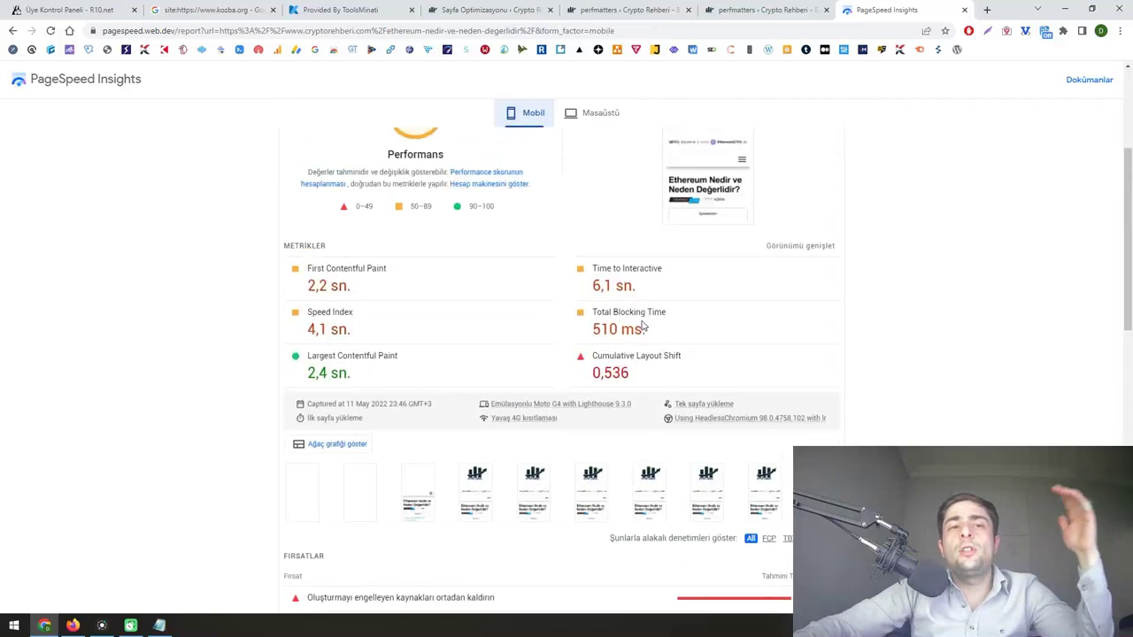
{"action": "left_click", "coordinate": [592, 161]}
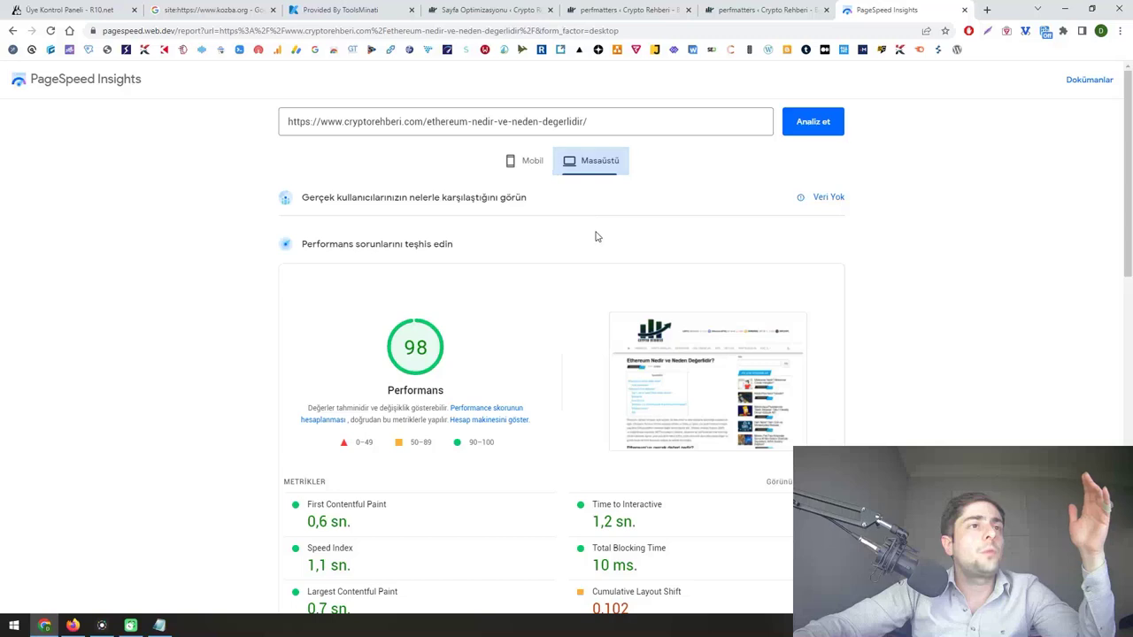
{"action": "scroll", "coordinate": [596, 235], "scroll_direction": "down", "scroll_amount": 3}
{"action": "scroll", "coordinate": [597, 236], "scroll_direction": "up", "scroll_amount": 1}
{"action": "scroll", "coordinate": [522, 264], "scroll_direction": "up", "scroll_amount": 1}
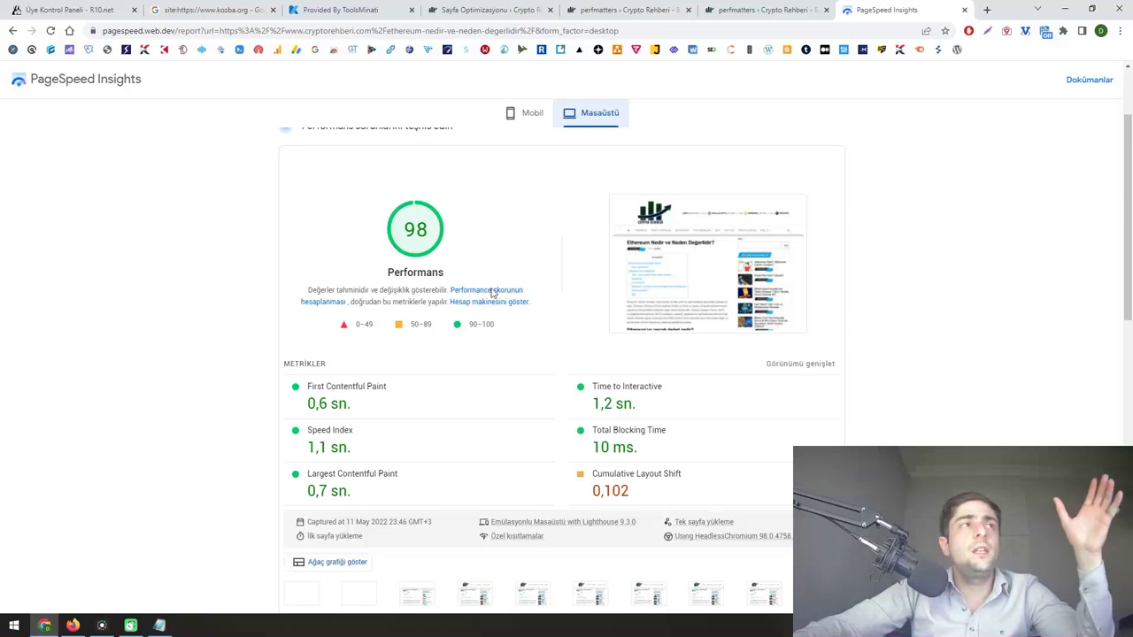
- Return to the mobile report and review its opportunities and diagnostics, including unused JavaScript and third-party code
{"action": "left_click", "coordinate": [520, 121]}
{"action": "scroll", "coordinate": [495, 251], "scroll_direction": "down", "scroll_amount": 2}
{"action": "scroll", "coordinate": [495, 251], "scroll_direction": "up", "scroll_amount": 1}
{"action": "scroll", "coordinate": [434, 300], "scroll_direction": "down", "scroll_amount": 2}
{"action": "scroll", "coordinate": [434, 300], "scroll_direction": "down", "scroll_amount": 3}
{"action": "scroll", "coordinate": [434, 301], "scroll_direction": "up", "scroll_amount": 5}
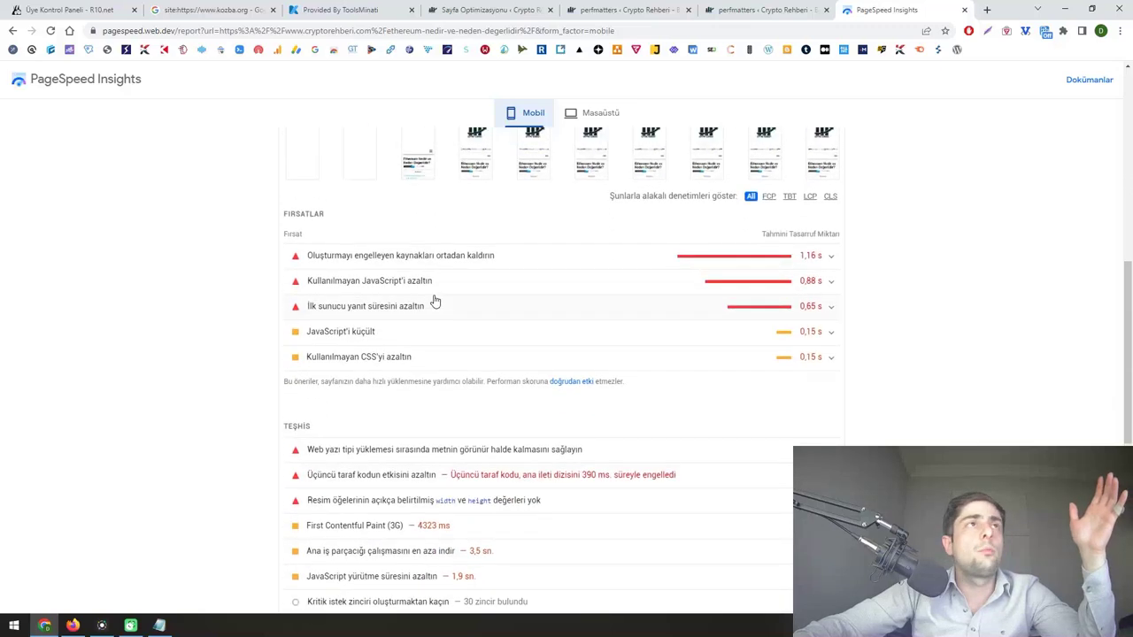
{"action": "scroll", "coordinate": [491, 258], "scroll_direction": "up", "scroll_amount": 2}
- Review the Defer JavaScript and Delay JavaScript options in Perfmatters' Assets settings and return to the PageSpeed report
{"action": "left_click", "coordinate": [632, 10]}
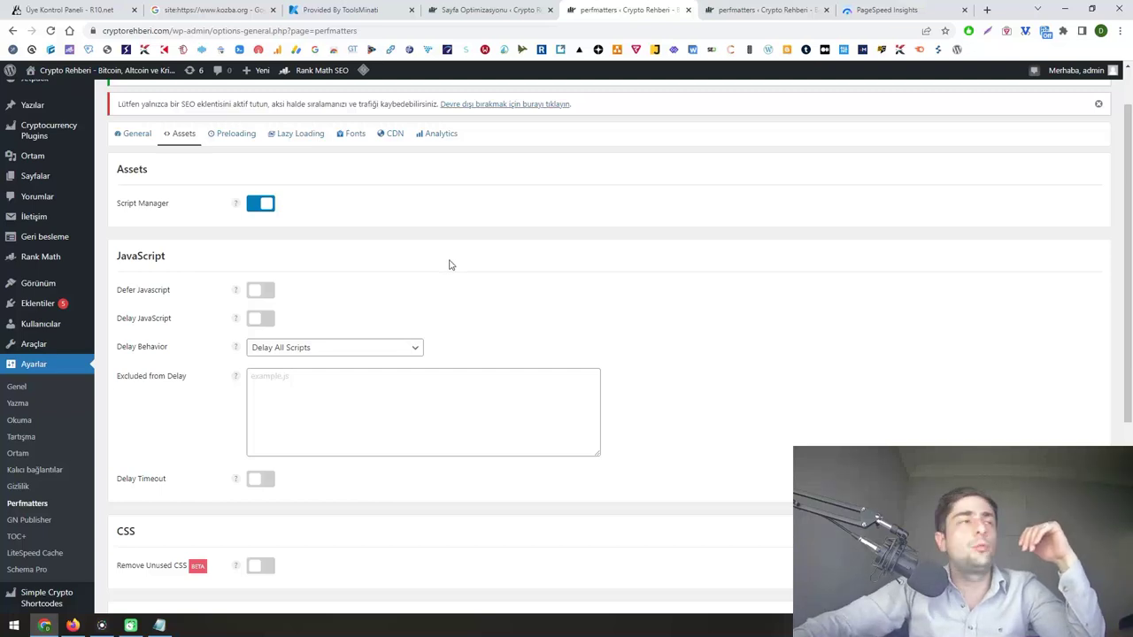
{"action": "scroll", "coordinate": [449, 266], "scroll_direction": "up", "scroll_amount": 1}
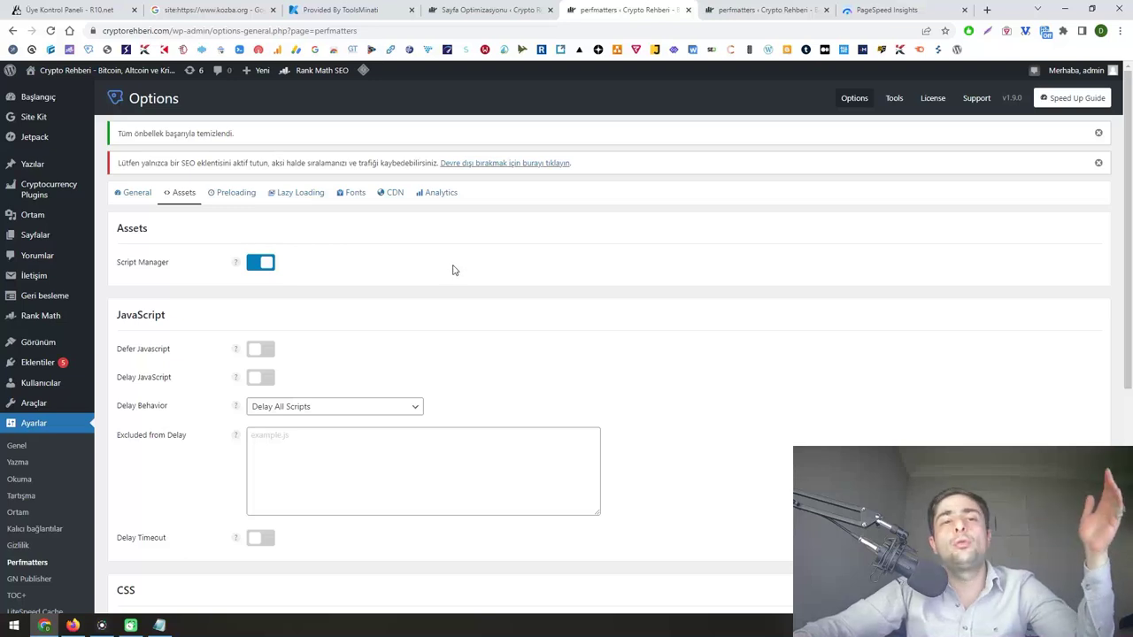
{"action": "left_click", "coordinate": [885, 9]}
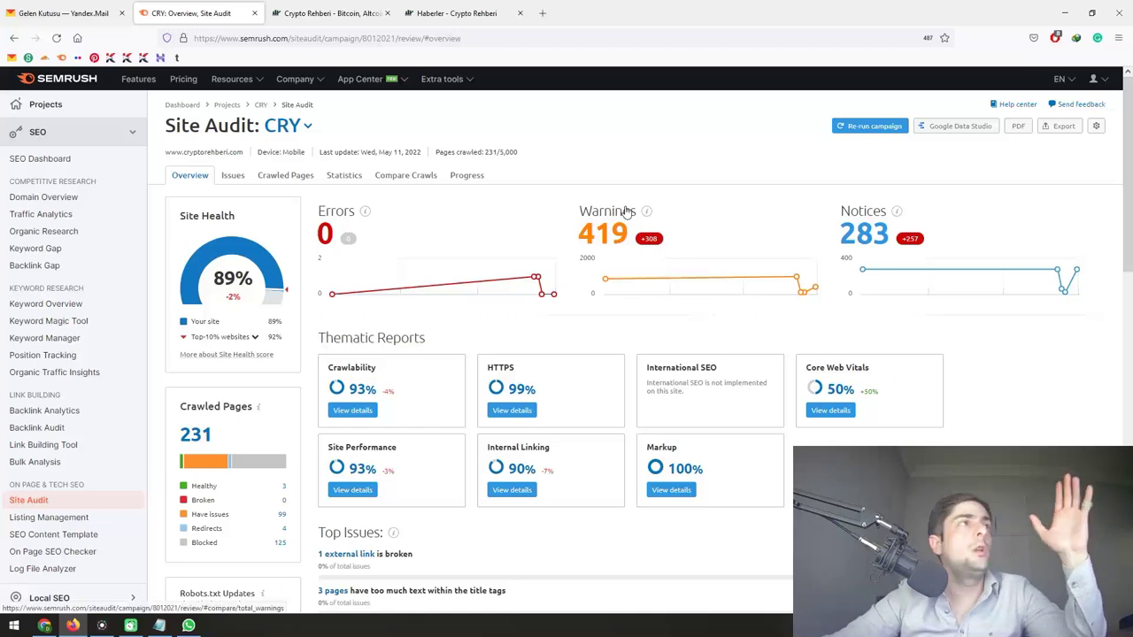
- Copy the site address in Firefox, check the Ethereum article in a private window, and close that window
{"action": "left_click", "coordinate": [329, 13]}
{"action": "left_click", "coordinate": [358, 36]}
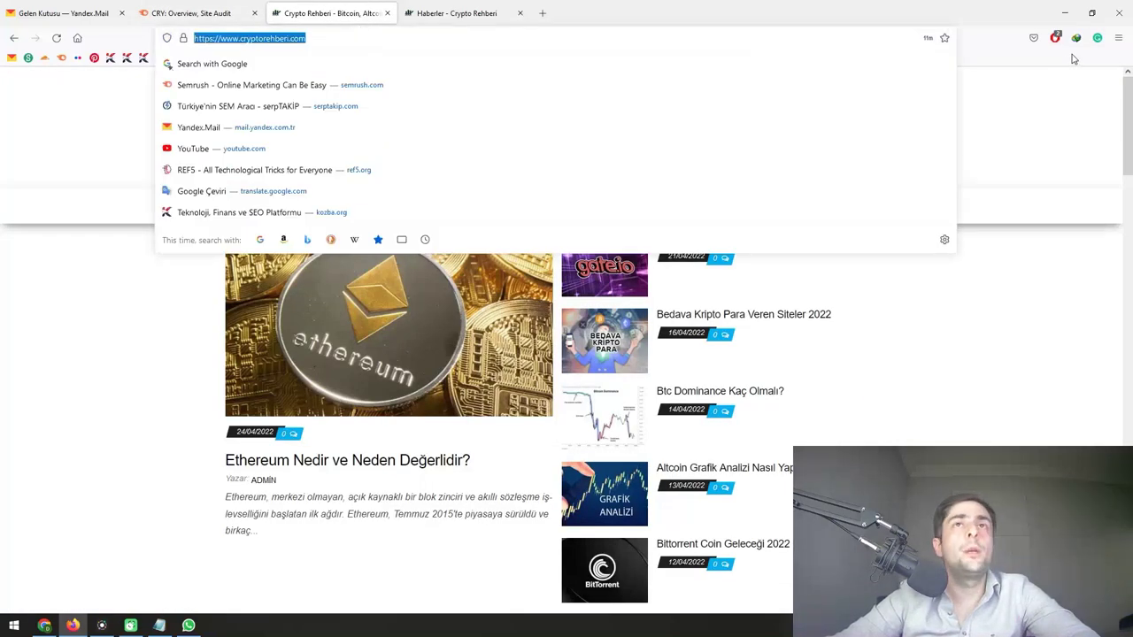
{"action": "left_click", "coordinate": [1117, 38]}
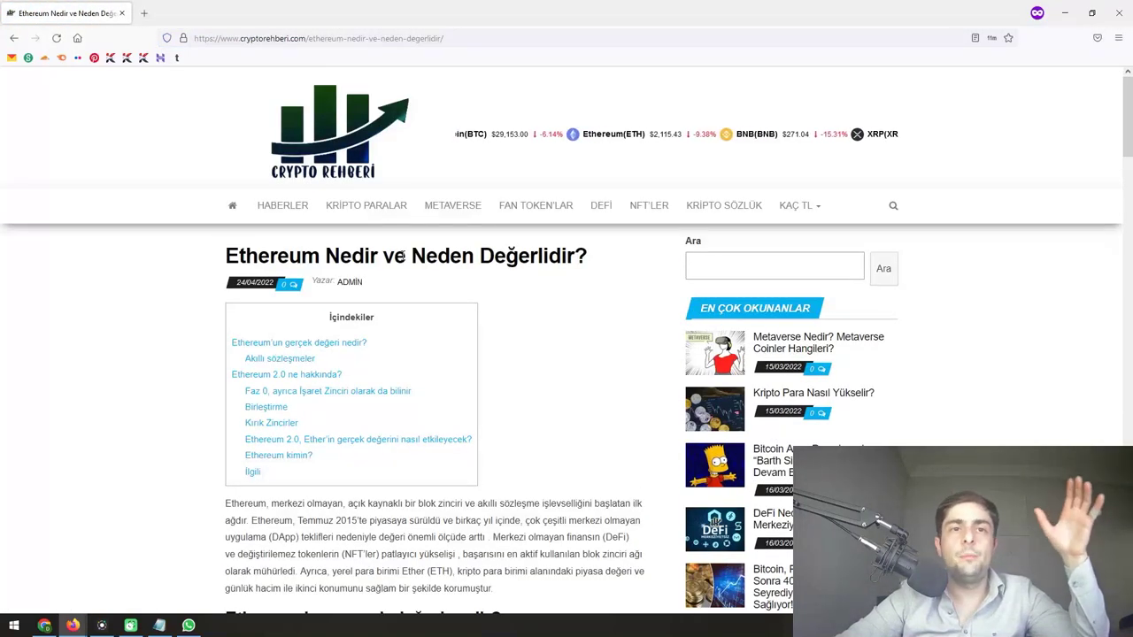
{"action": "left_click", "coordinate": [1117, 7]}
- Switch back to Chrome and review the Delay JavaScript and Delay Timeout settings in Perfmatters' Assets options
{"action": "key", "text": "alt+Tab"}
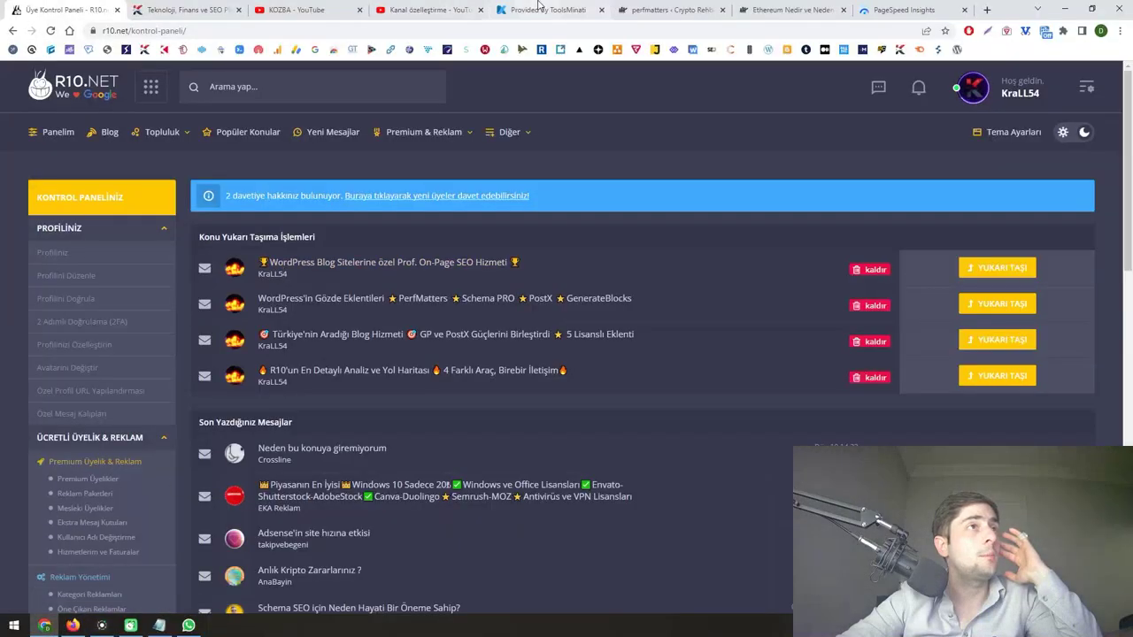
{"action": "left_click", "coordinate": [670, 9]}
{"action": "scroll", "coordinate": [255, 298], "scroll_direction": "down", "scroll_amount": 2}
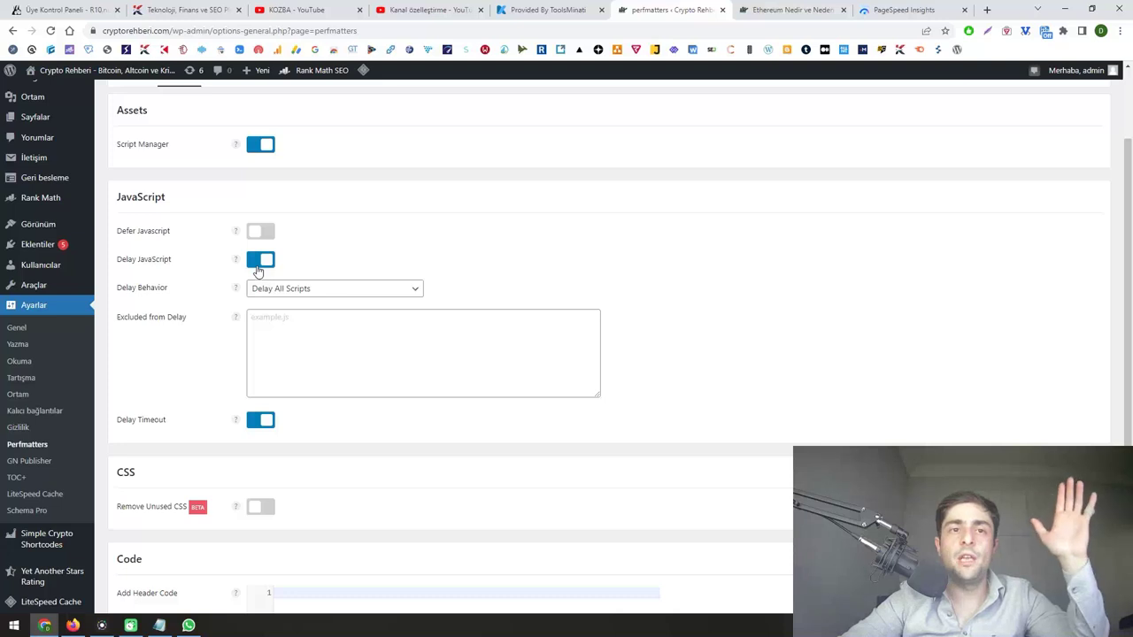
{"action": "scroll", "coordinate": [181, 372], "scroll_direction": "down", "scroll_amount": 2}
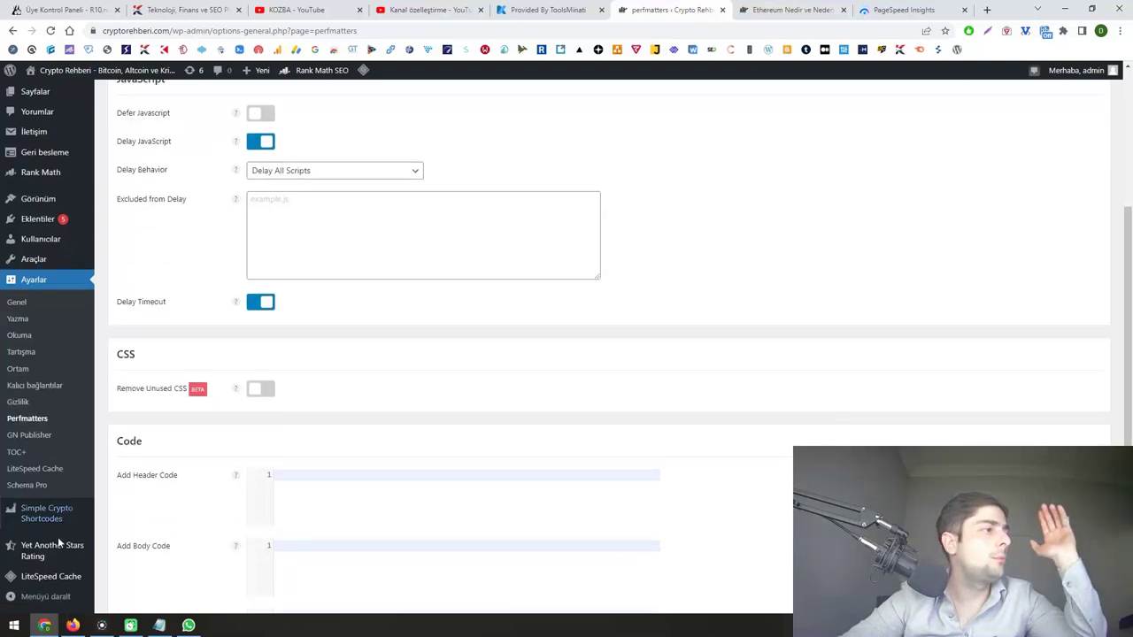
- Open LiteSpeed Cache's page optimization settings and review the CSS and JS minification options
{"action": "mouse_move", "coordinate": [68, 576]}
{"action": "left_click", "coordinate": [124, 515]}
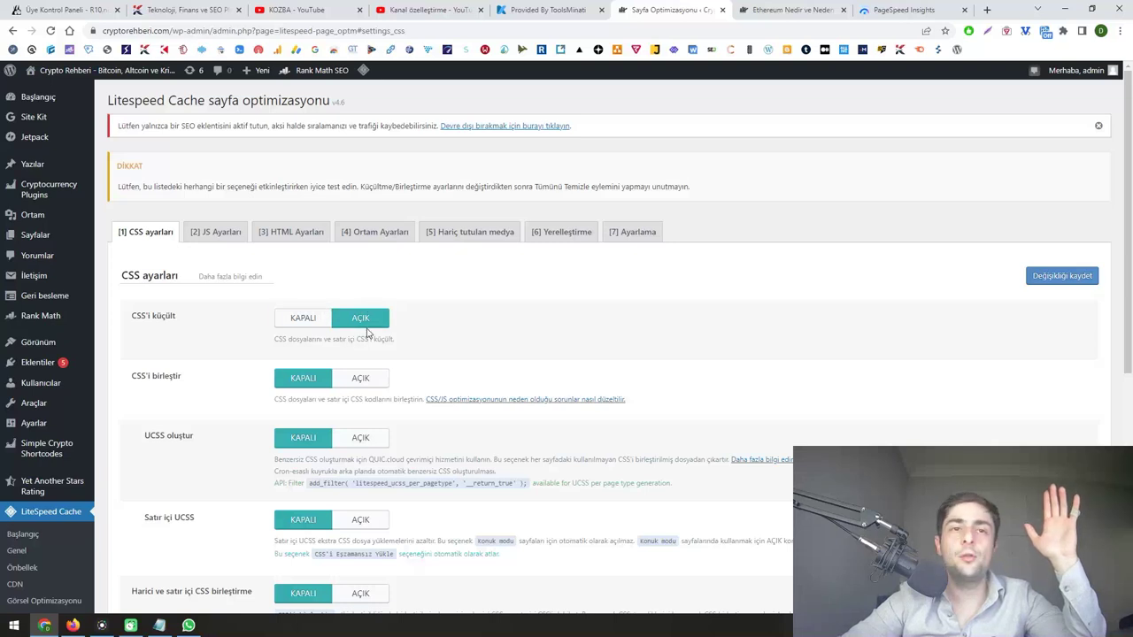
{"action": "left_click", "coordinate": [211, 233]}
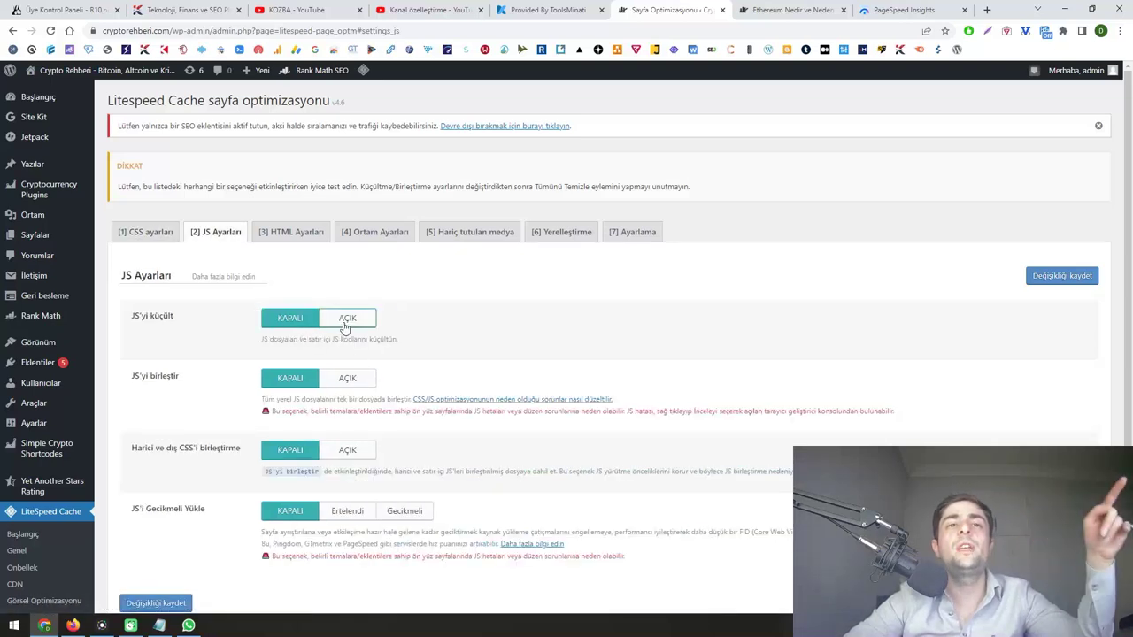
- Copy the Ethereum article's URL, open it in a new incognito window, and check how the page content loads
{"action": "left_click", "coordinate": [787, 10]}
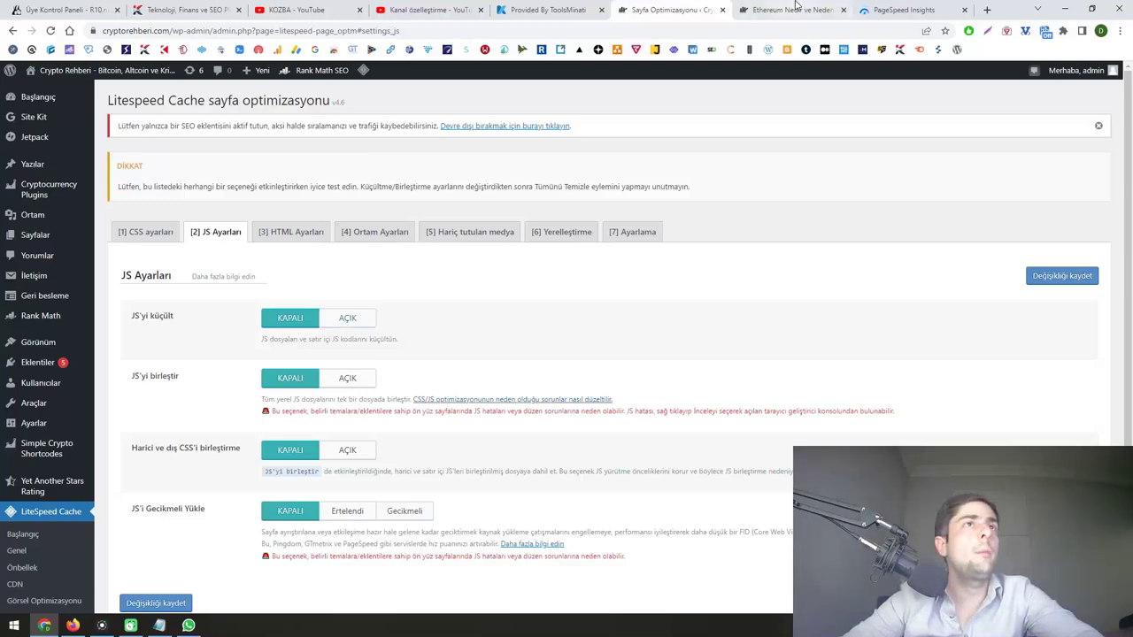
{"action": "left_click", "coordinate": [843, 32]}
{"action": "key", "text": "ctrl+c"}
{"action": "left_click", "coordinate": [1119, 30]}
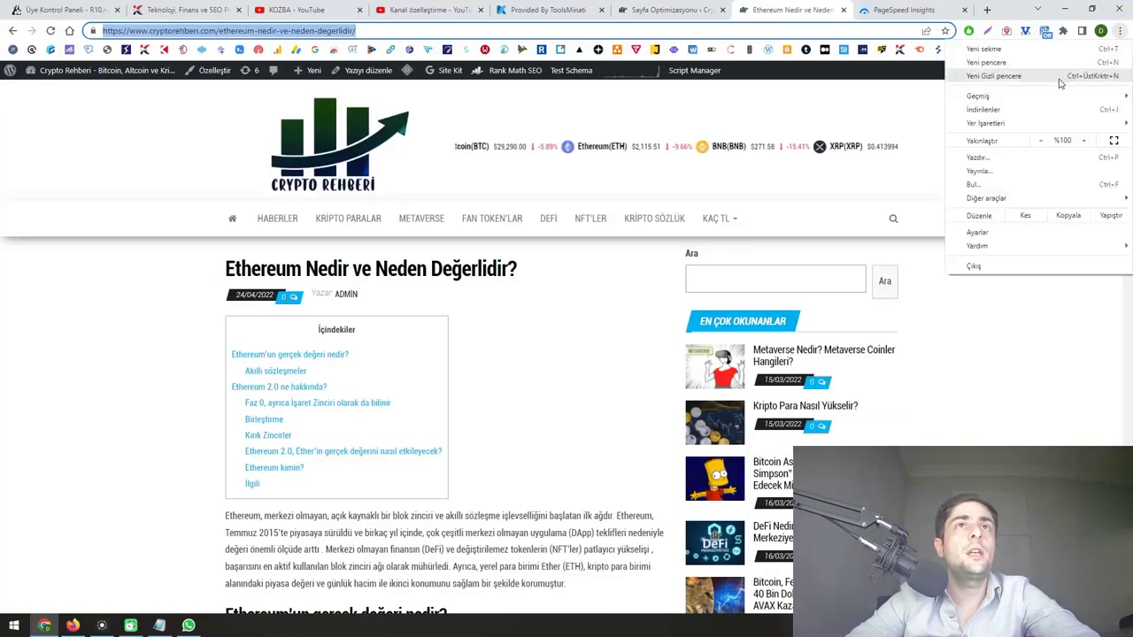
{"action": "left_click", "coordinate": [1042, 60]}
{"action": "key", "text": "ctrl+v"}
{"action": "key", "text": "Return"}
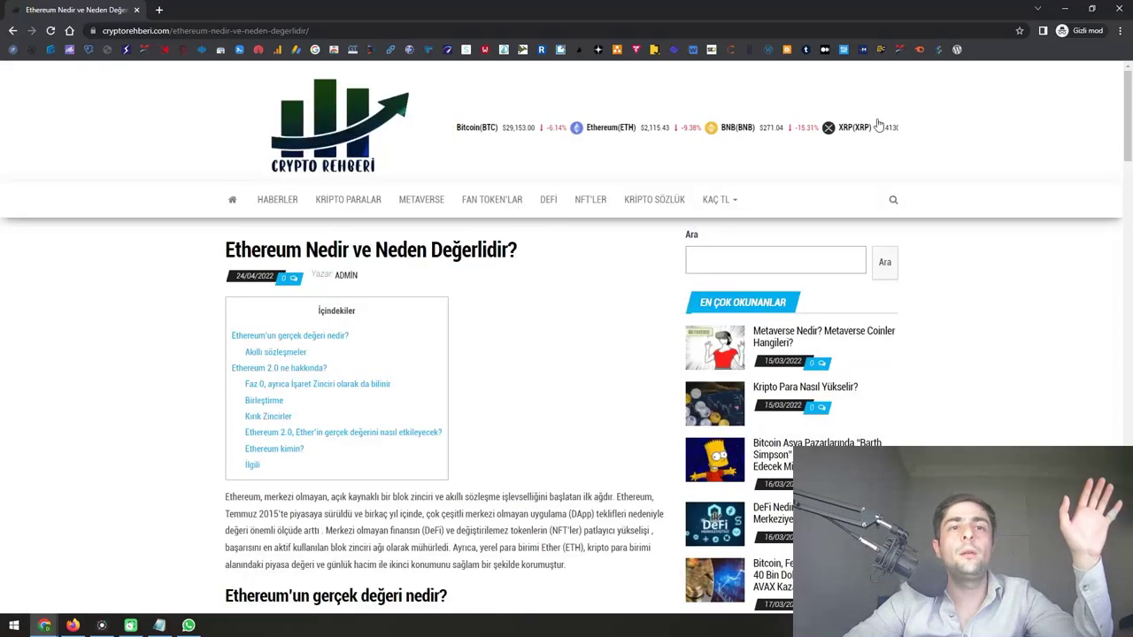
{"action": "scroll", "coordinate": [580, 237], "scroll_direction": "down", "scroll_amount": 12}
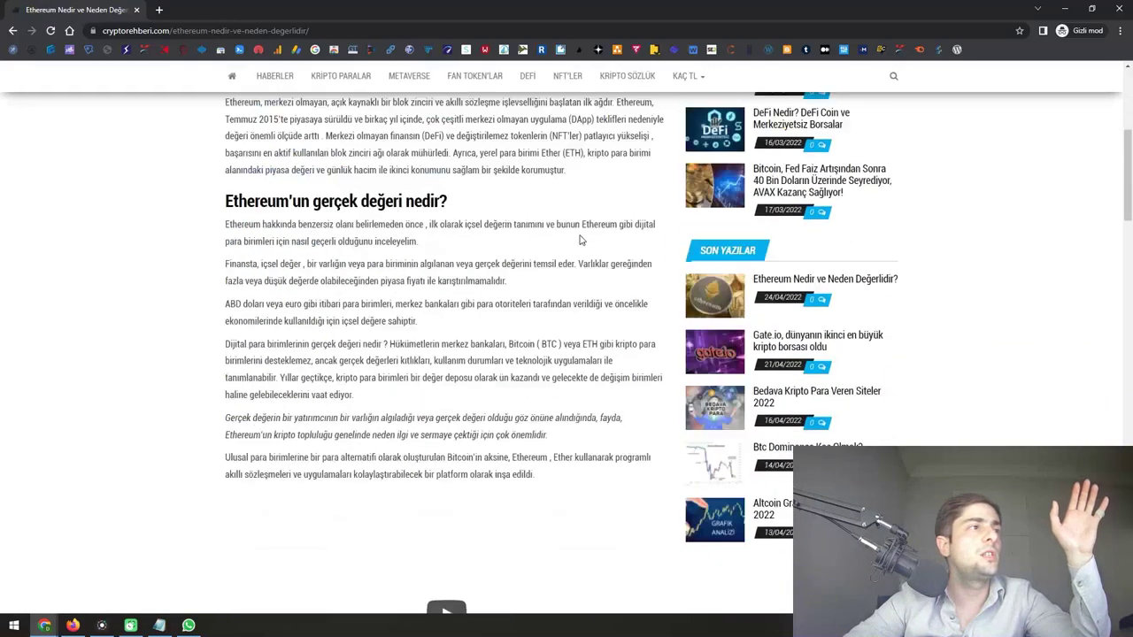
- Check the whole Ethereum article in the incognito window, and return to its mobile PageSpeed Insights report
{"action": "scroll", "coordinate": [580, 234], "scroll_direction": "down", "scroll_amount": 15}
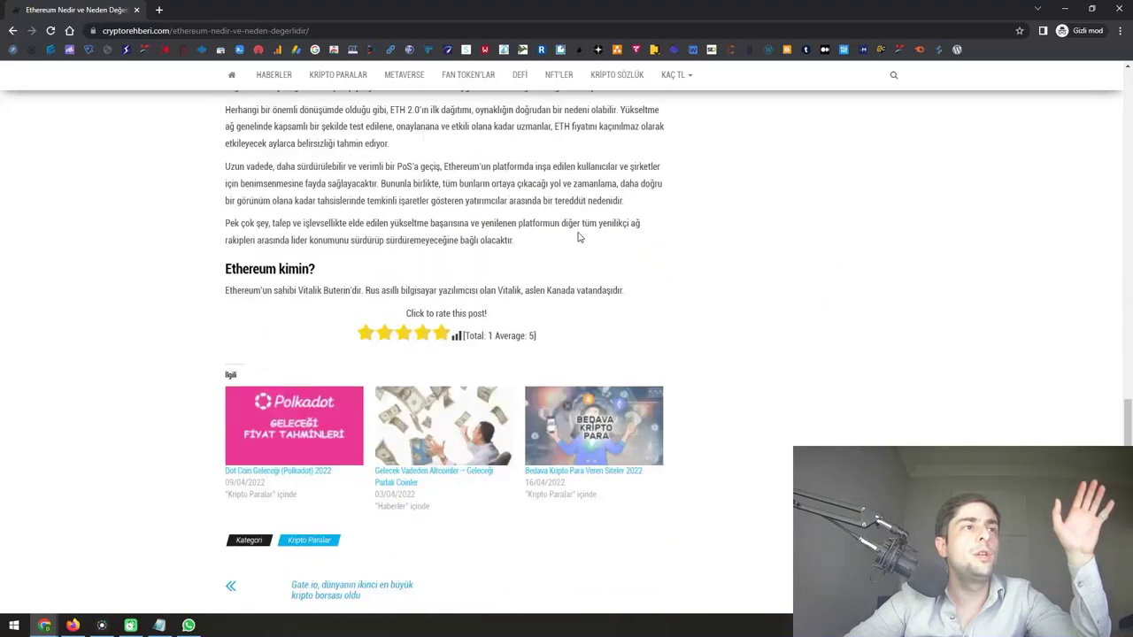
{"action": "scroll", "coordinate": [567, 265], "scroll_direction": "up", "scroll_amount": 20}
{"action": "scroll", "coordinate": [571, 140], "scroll_direction": "up", "scroll_amount": 10}
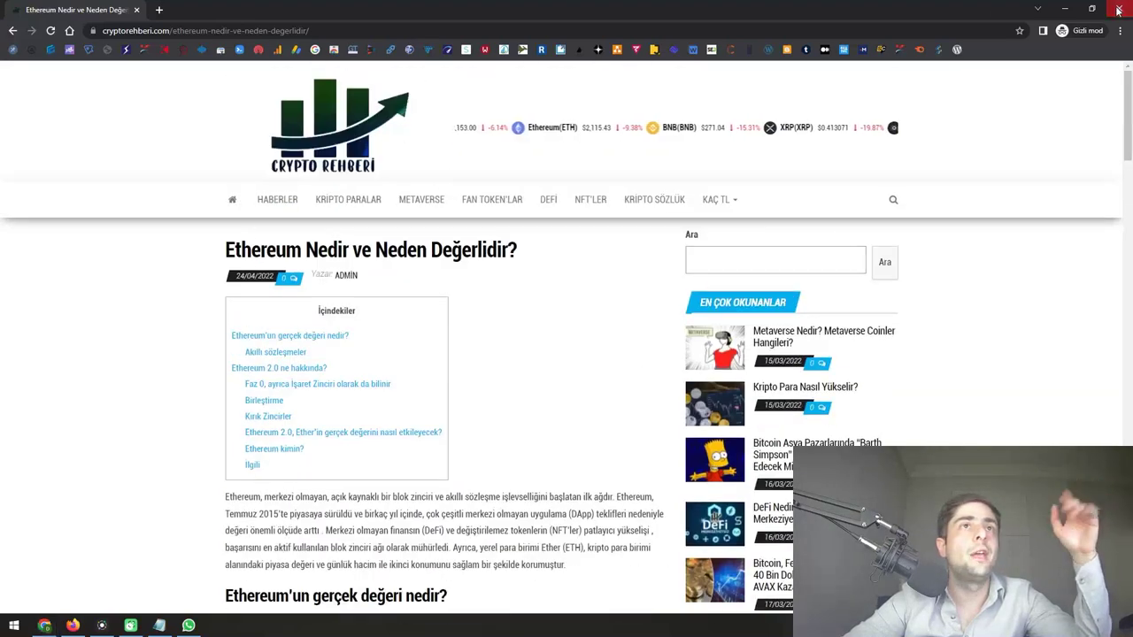
{"action": "key", "text": "alt+Tab"}
{"action": "left_click", "coordinate": [905, 9]}
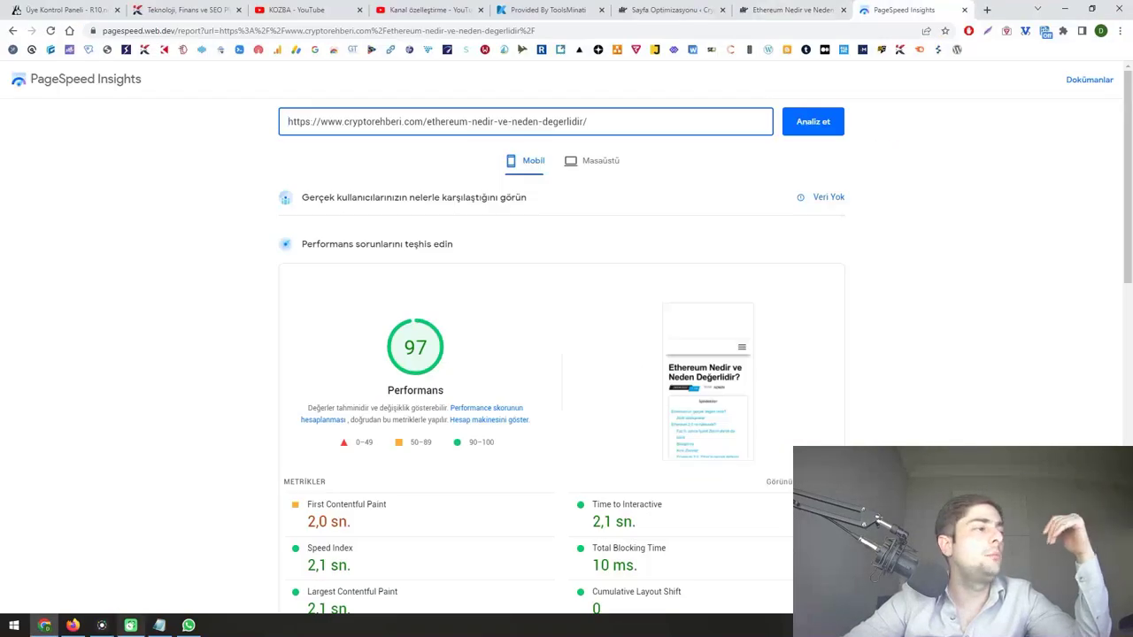
- Switch to Semrush's Site Audit in Firefox and review the warnings, including every listed page without a meta description
{"action": "key", "text": "alt+Tab"}
{"action": "left_click", "coordinate": [190, 13]}
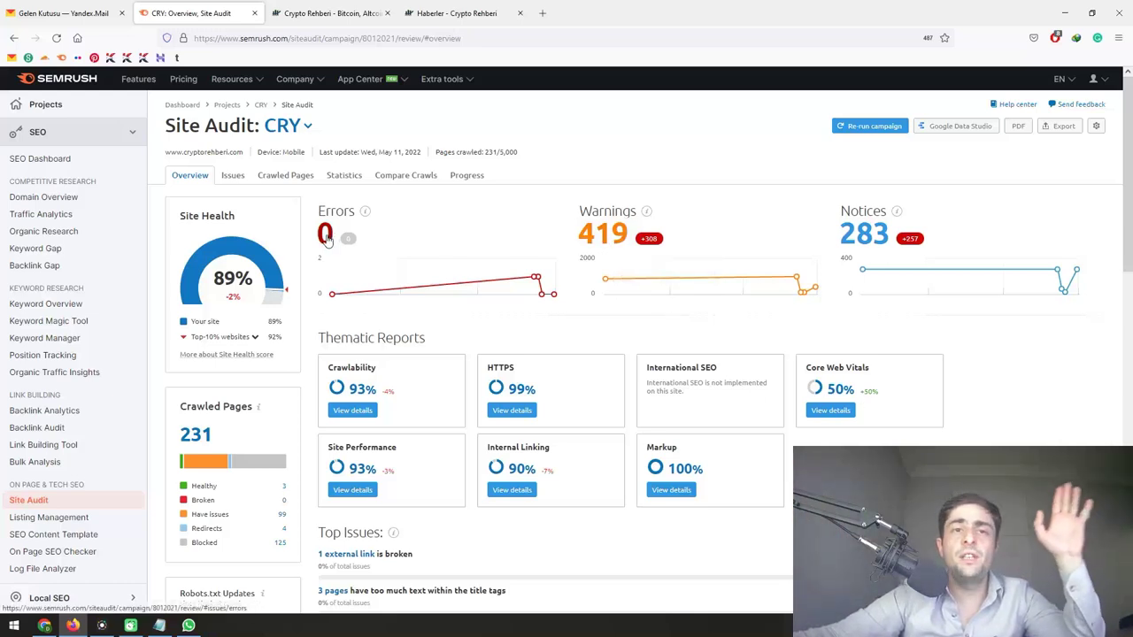
{"action": "left_click", "coordinate": [591, 235]}
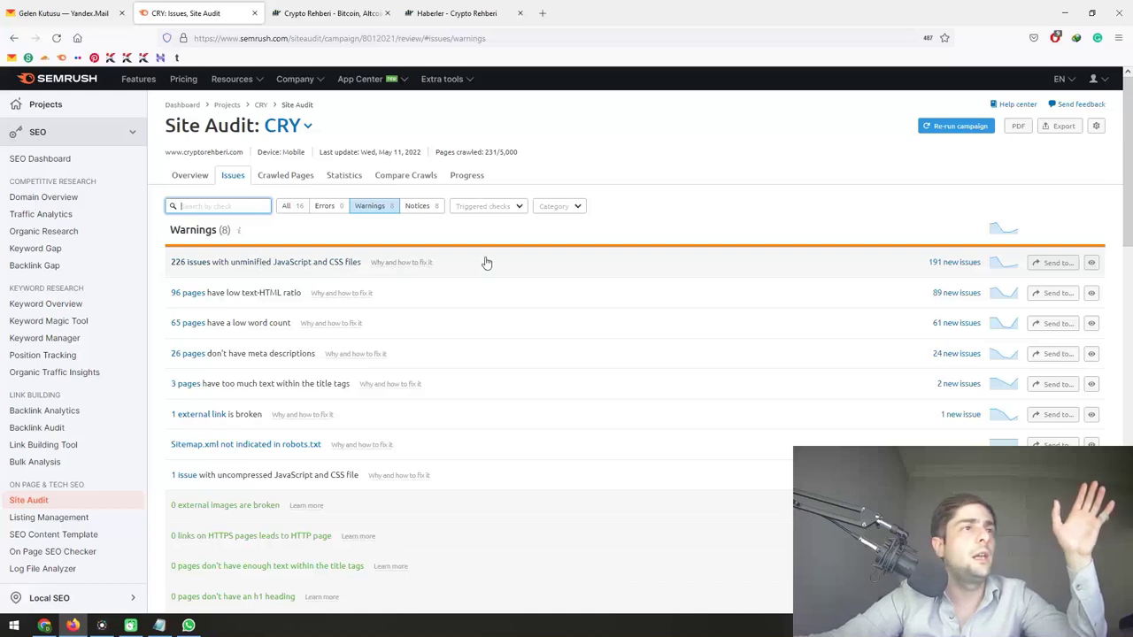
{"action": "scroll", "coordinate": [486, 262], "scroll_direction": "down", "scroll_amount": 2}
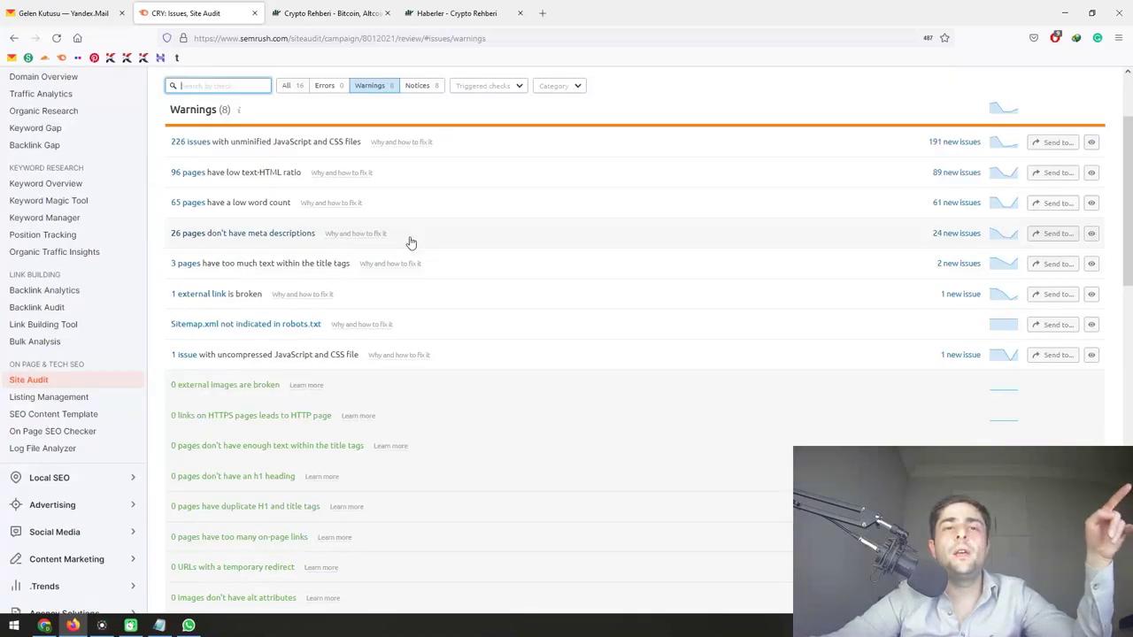
{"action": "left_click", "coordinate": [410, 240]}
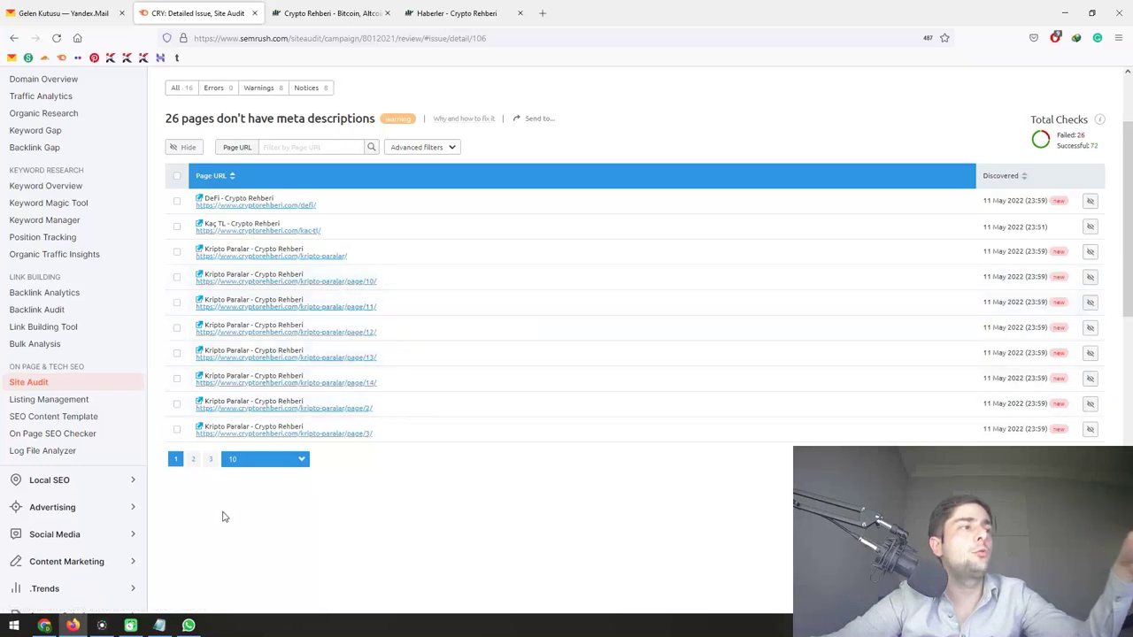
{"action": "left_click", "coordinate": [192, 464]}
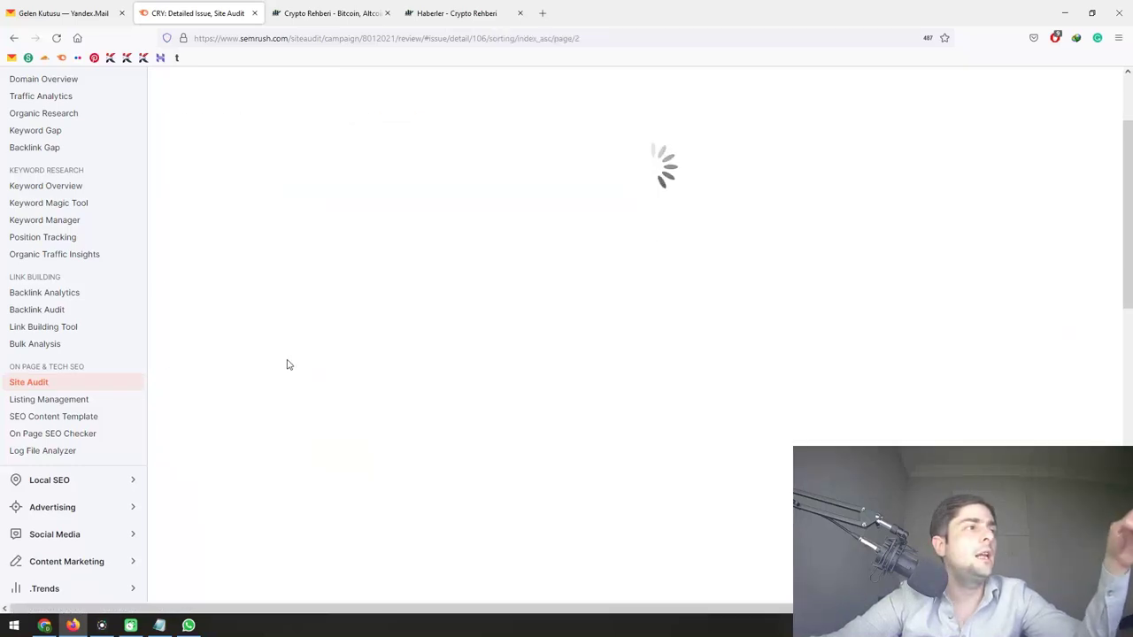
{"action": "left_click", "coordinate": [211, 460]}
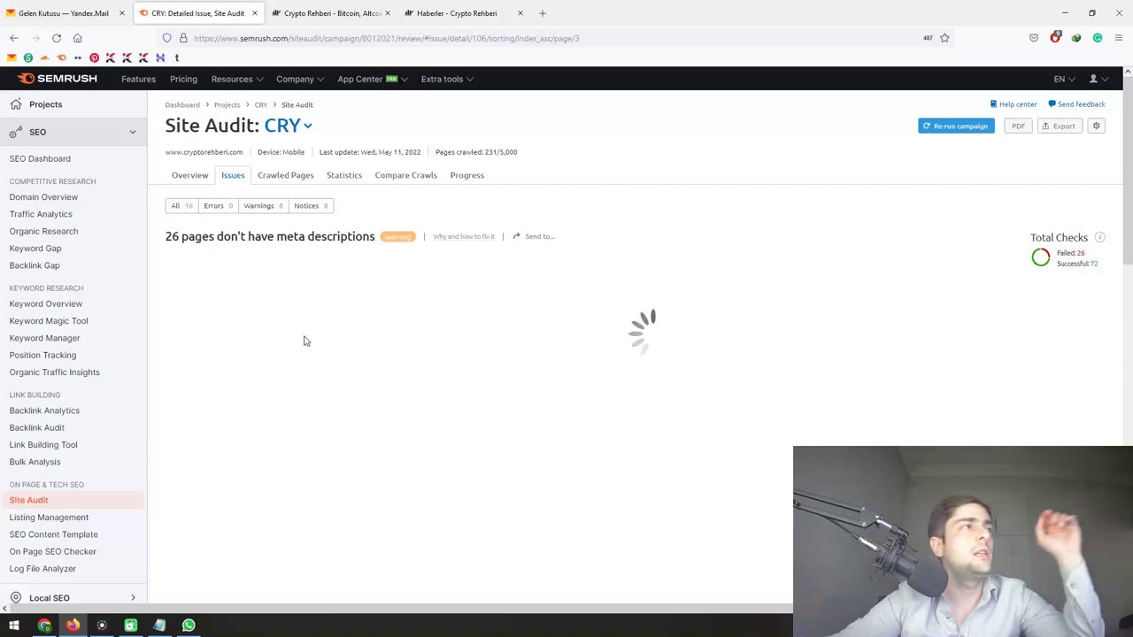
- Review the Site Audit's notices and warnings lists, returning to the audit overview after each
{"action": "left_click", "coordinate": [190, 176]}
{"action": "left_click", "coordinate": [863, 233]}
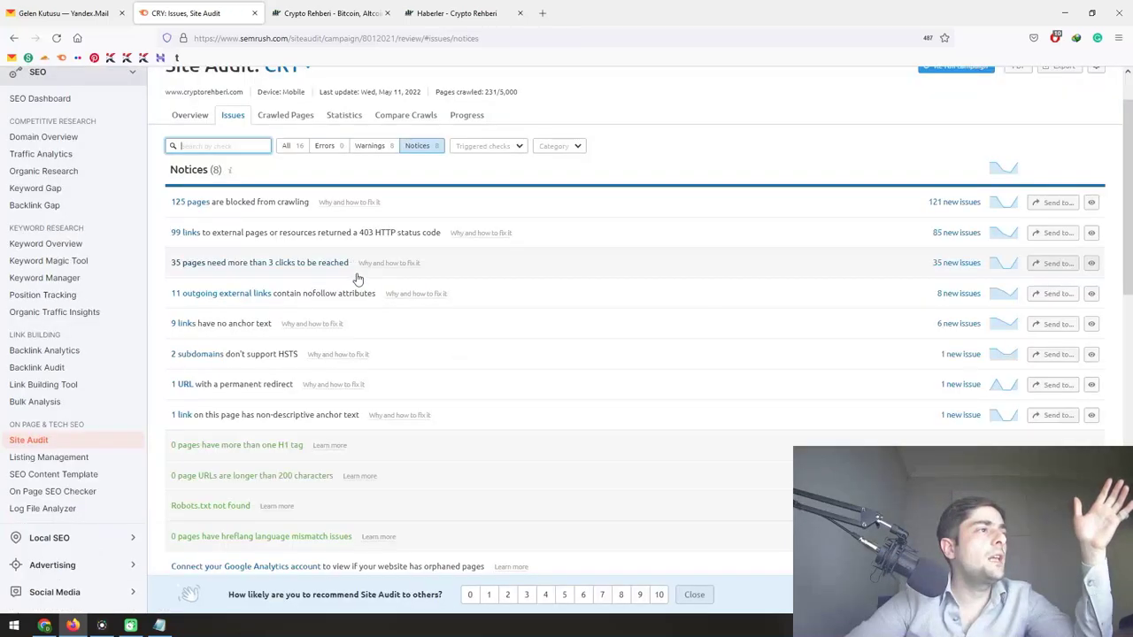
{"action": "scroll", "coordinate": [356, 279], "scroll_direction": "up", "scroll_amount": 2}
{"action": "left_click", "coordinate": [190, 176]}
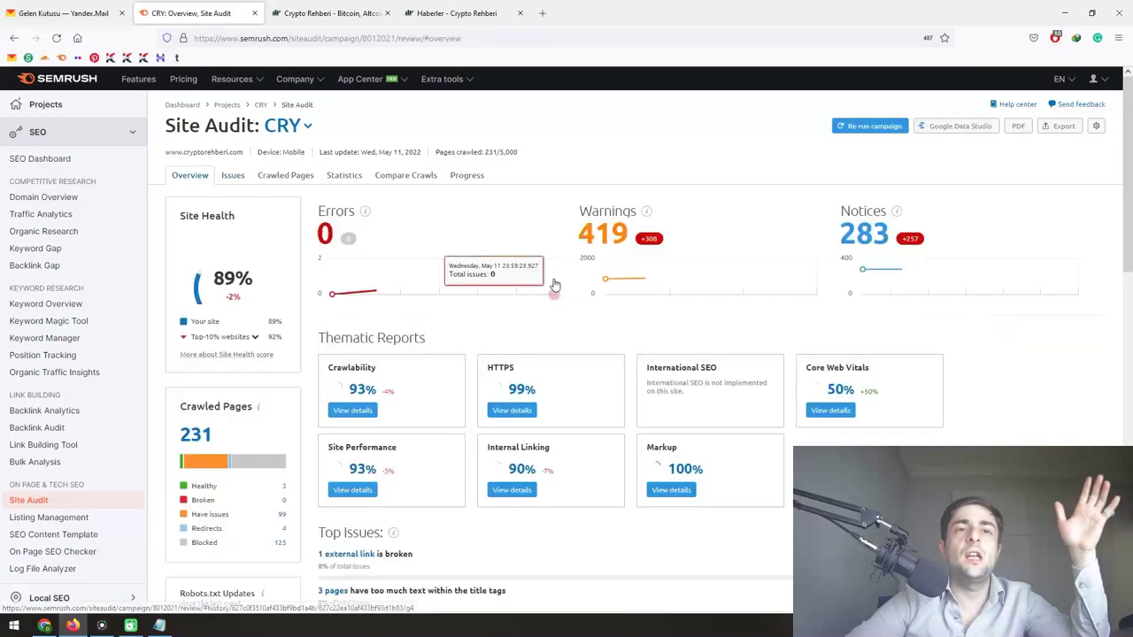
{"action": "left_click", "coordinate": [599, 237]}
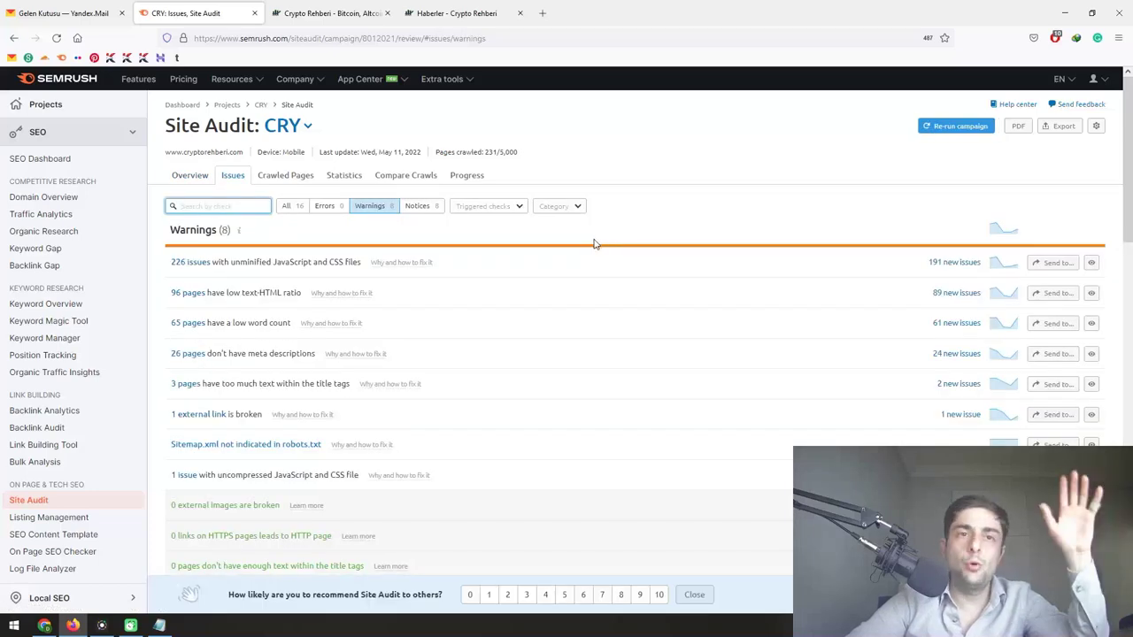
{"action": "left_click", "coordinate": [189, 176]}
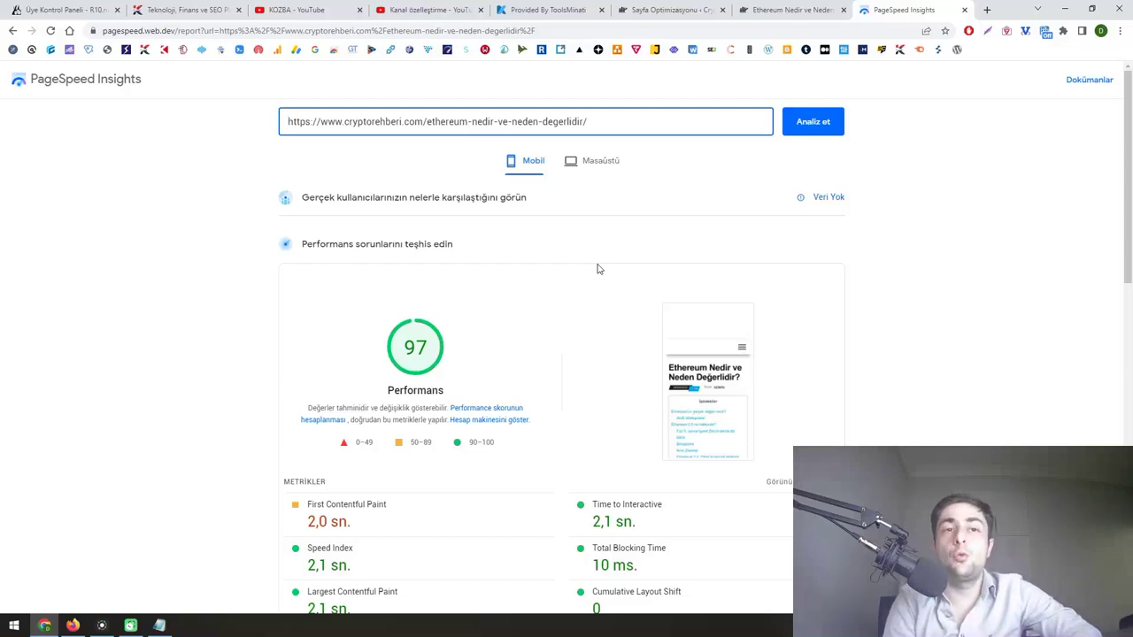
- Switch back to the WordPress admin in Chrome, check the article's contents box, and deactivate the Table of Contents Plus plugin
{"action": "left_click", "coordinate": [670, 9]}
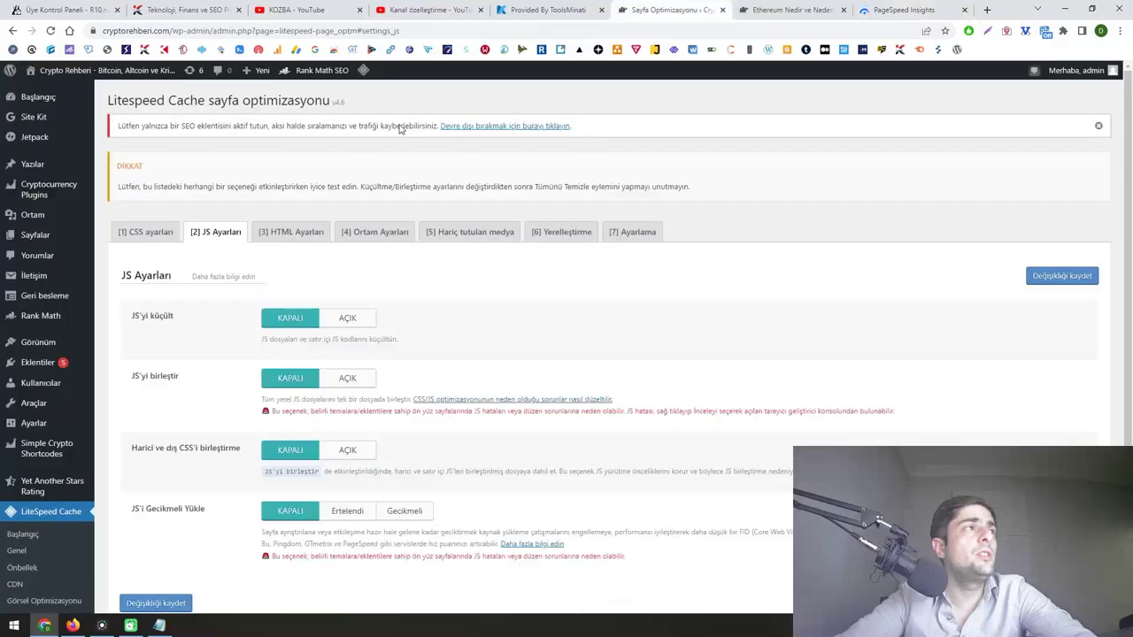
{"action": "left_click", "coordinate": [60, 370]}
{"action": "scroll", "coordinate": [194, 440], "scroll_direction": "down", "scroll_amount": 10}
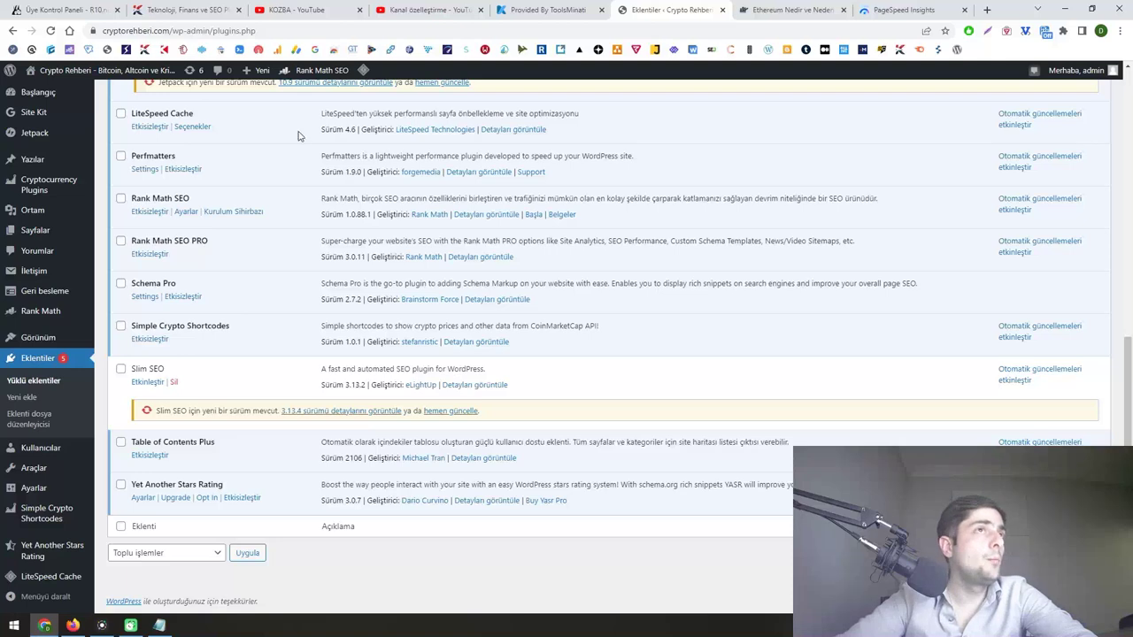
{"action": "left_click", "coordinate": [741, 9]}
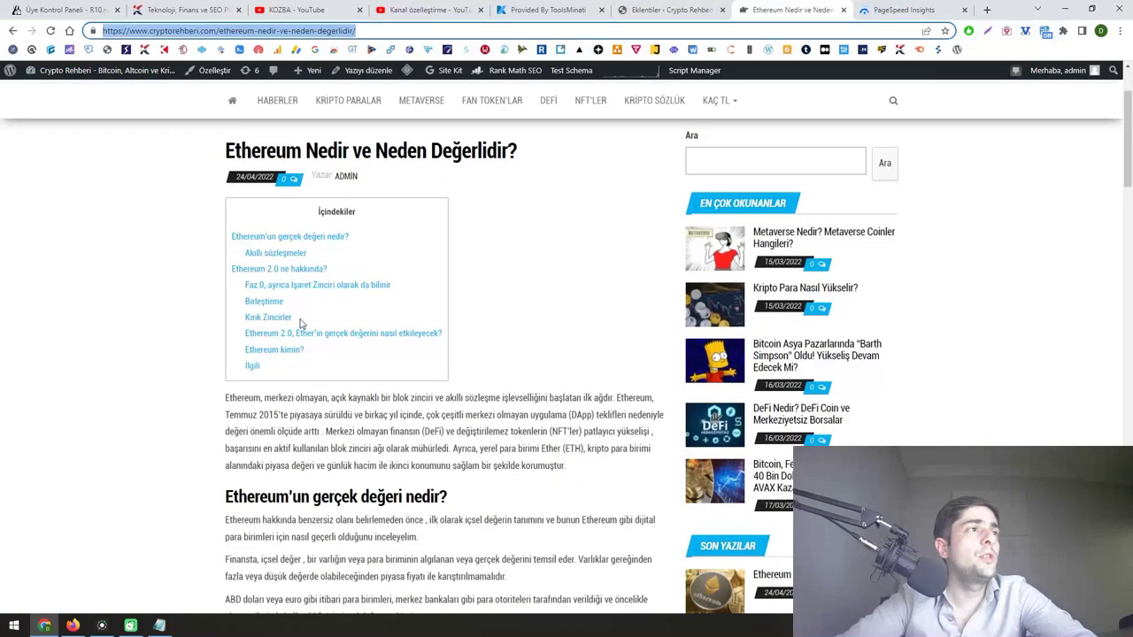
{"action": "left_click", "coordinate": [648, 9]}
{"action": "left_click", "coordinate": [150, 455]}
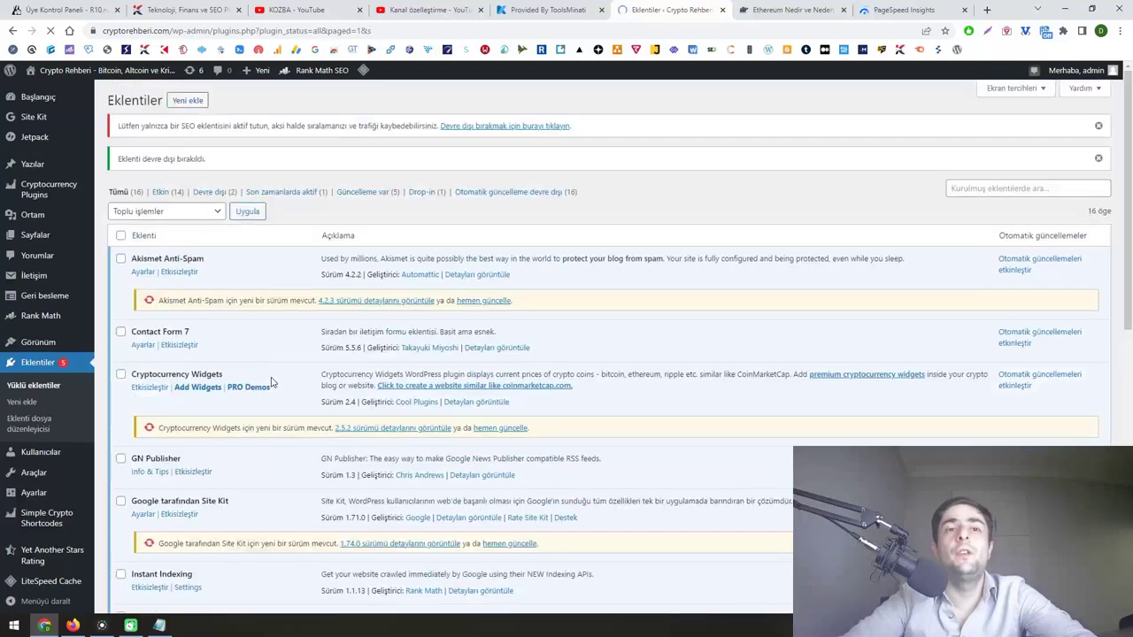
- Search the plugin directory for luckywp and install LuckyWP Table of Contents
{"action": "left_click", "coordinate": [181, 101]}
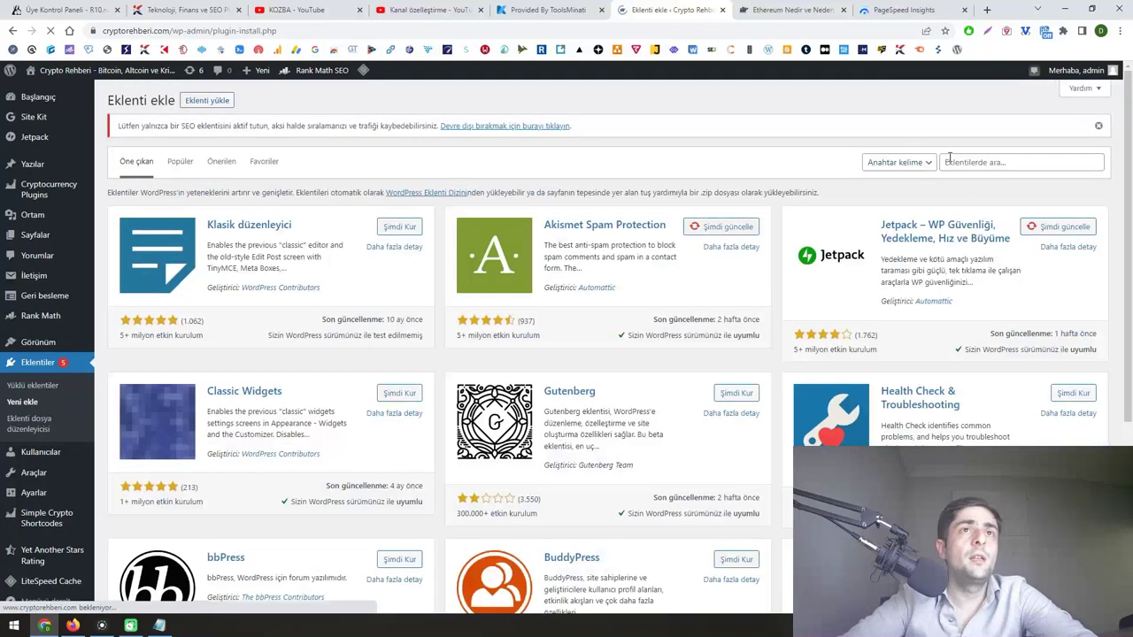
{"action": "left_click", "coordinate": [956, 160]}
{"action": "type", "text": "luckywp"}
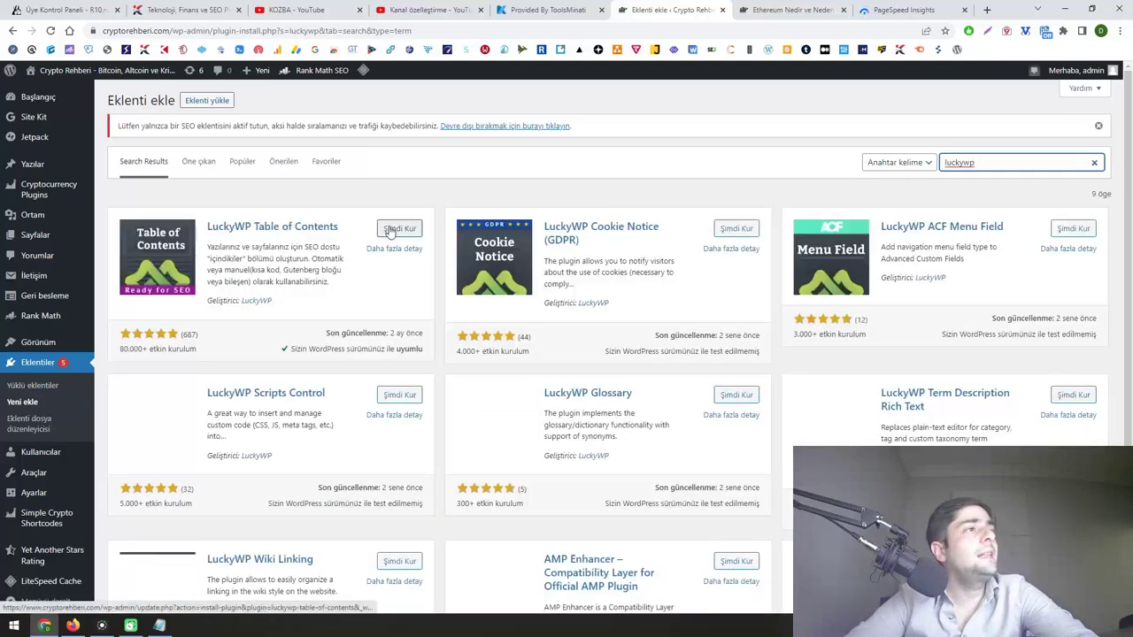
{"action": "left_click", "coordinate": [397, 230]}
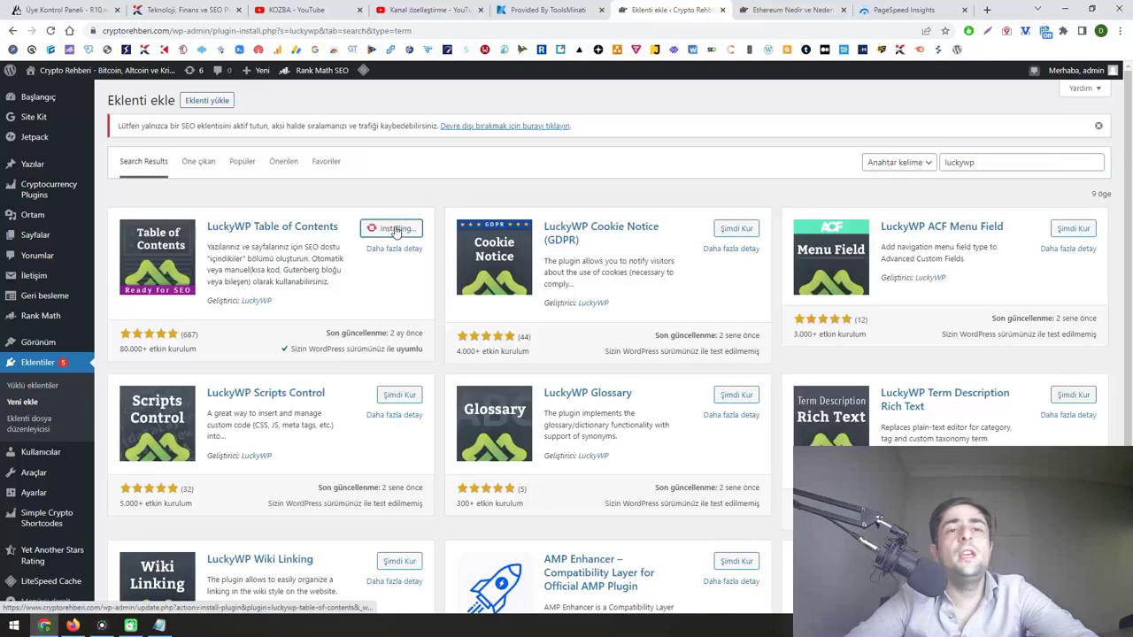
- Search Google for "windows 10 ürün anahtarı" in a new incognito window and open the KOZBA.ORG result in another tab
{"action": "left_click", "coordinate": [1116, 30]}
{"action": "left_click", "coordinate": [1018, 71]}
{"action": "type", "text": "win"}
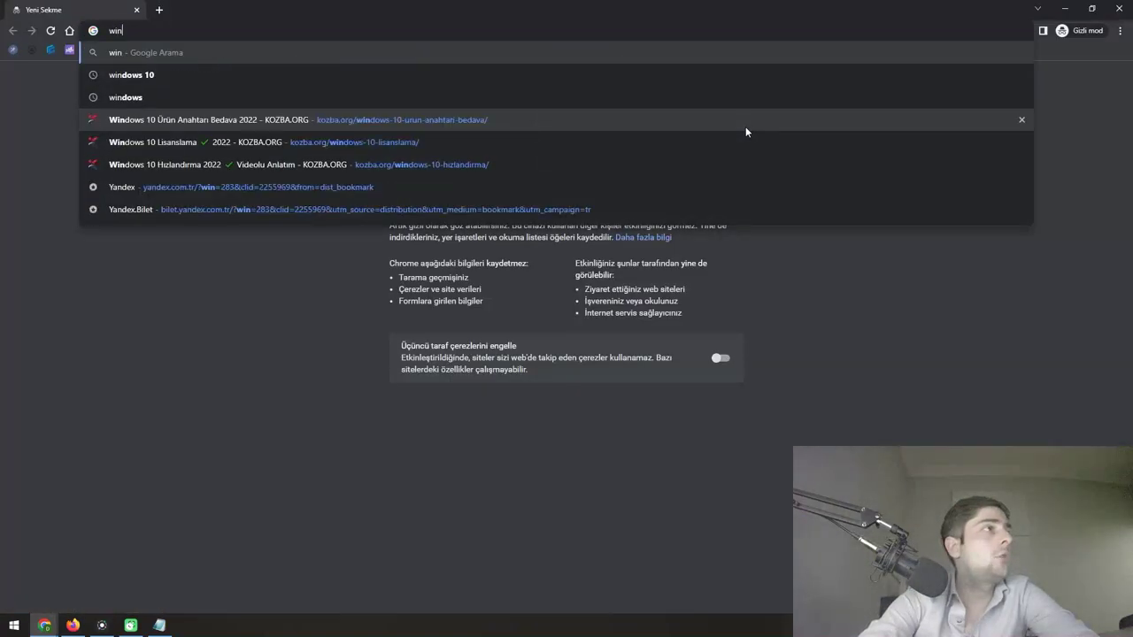
{"action": "type", "text": "dows 10 ürün anahtarı"}
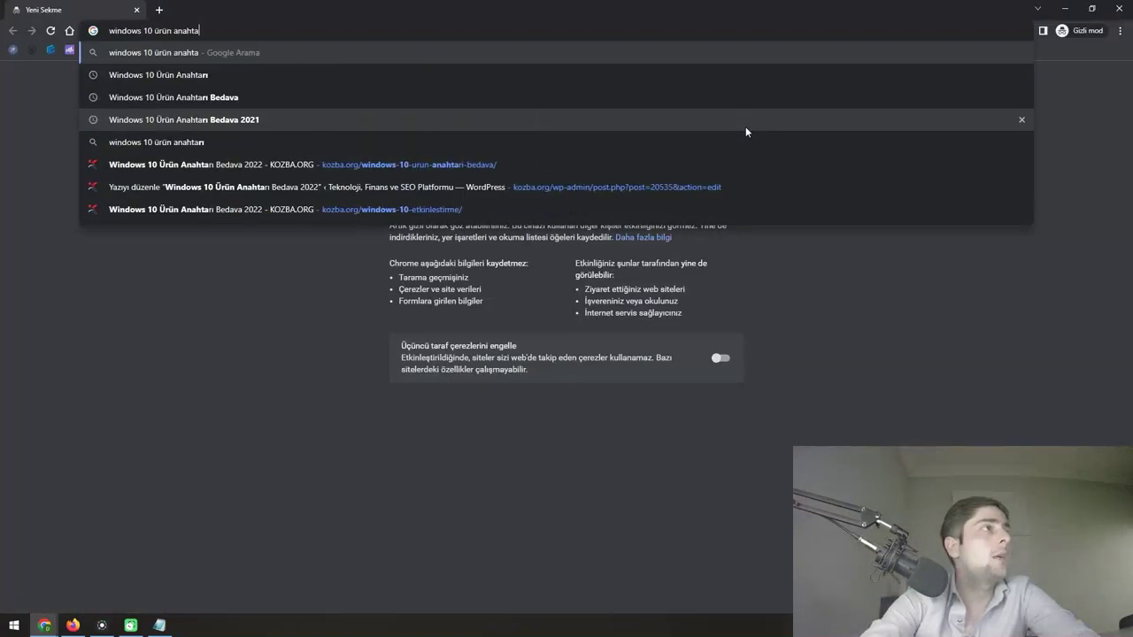
{"action": "key", "text": "Return"}
{"action": "scroll", "coordinate": [46, 263], "scroll_direction": "down", "scroll_amount": 10}
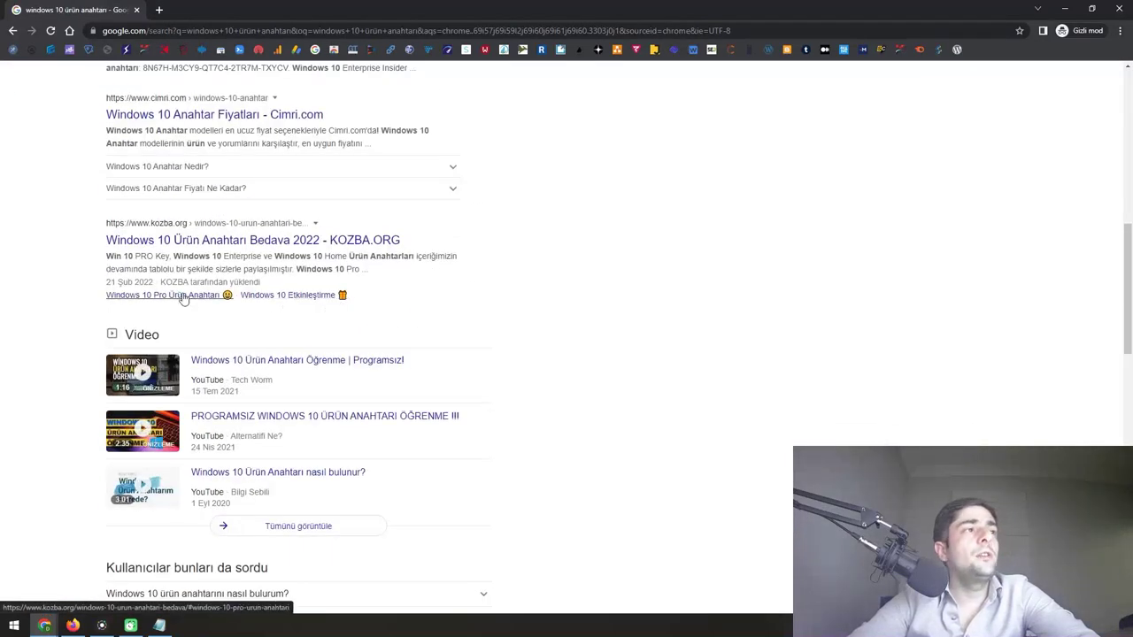
{"action": "left_click", "coordinate": [273, 245]}
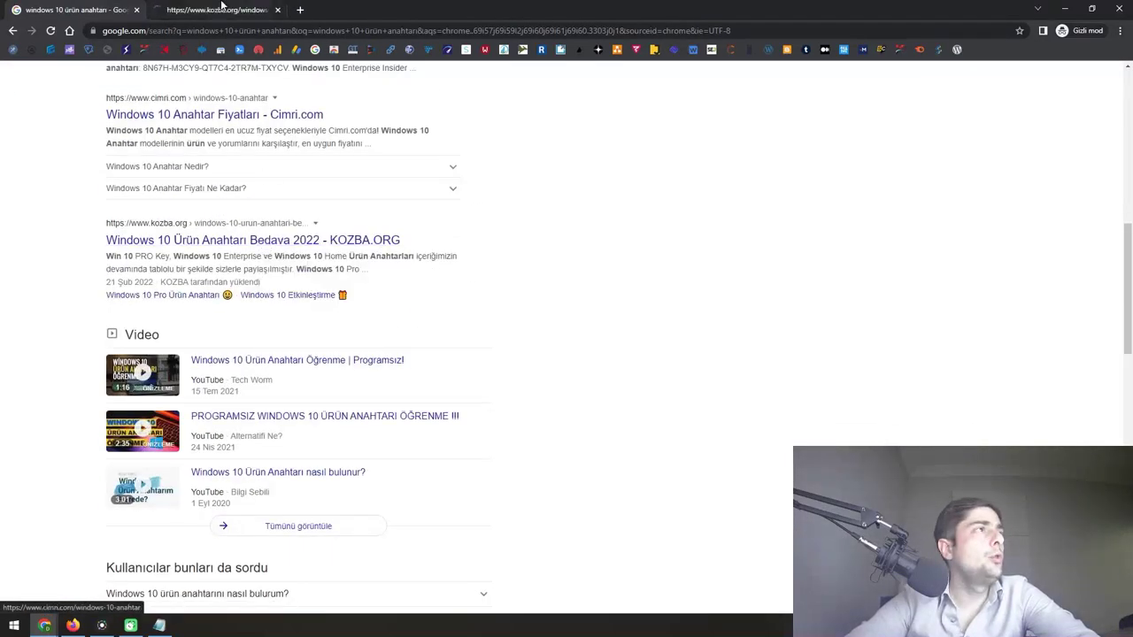
- Compare the KOZBA.ORG result's jump links with the article's contents table, follow the "Windows 10 Pro Ürün Anahtarı" link, and return to the results
{"action": "left_click", "coordinate": [101, 6]}
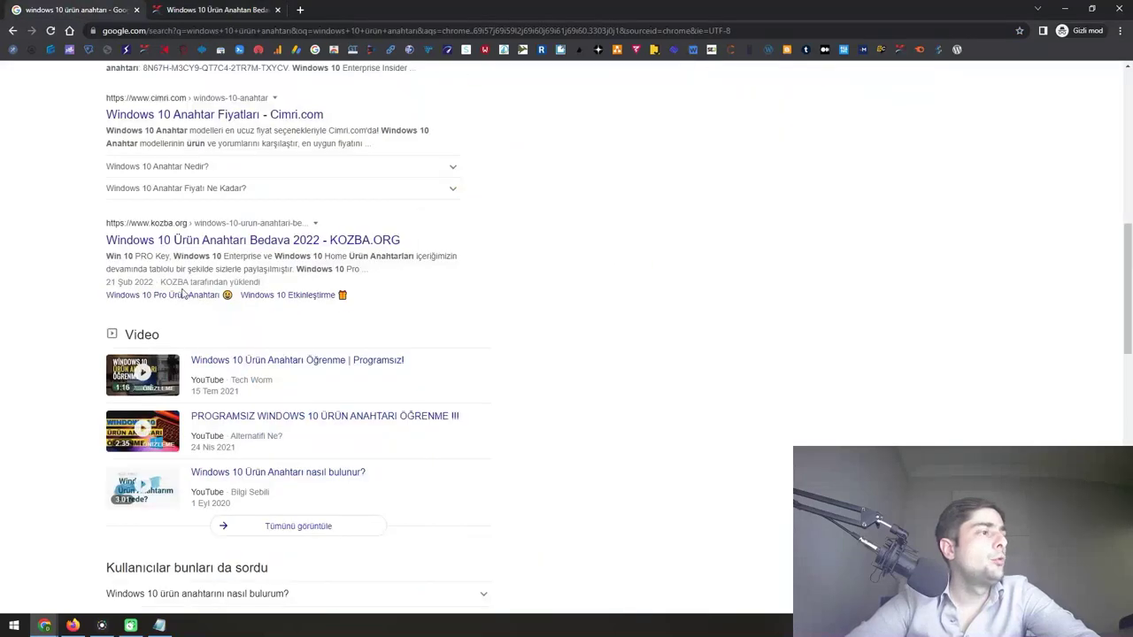
{"action": "scroll", "coordinate": [133, 283], "scroll_direction": "down", "scroll_amount": 1}
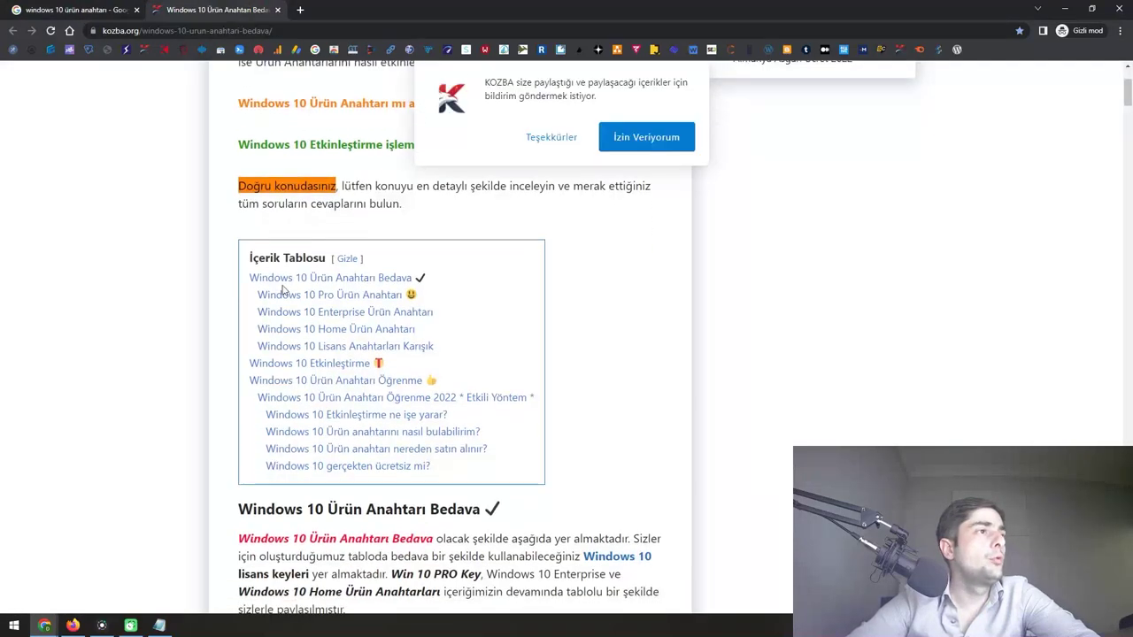
{"action": "key", "text": "ctrl+shift+Tab"}
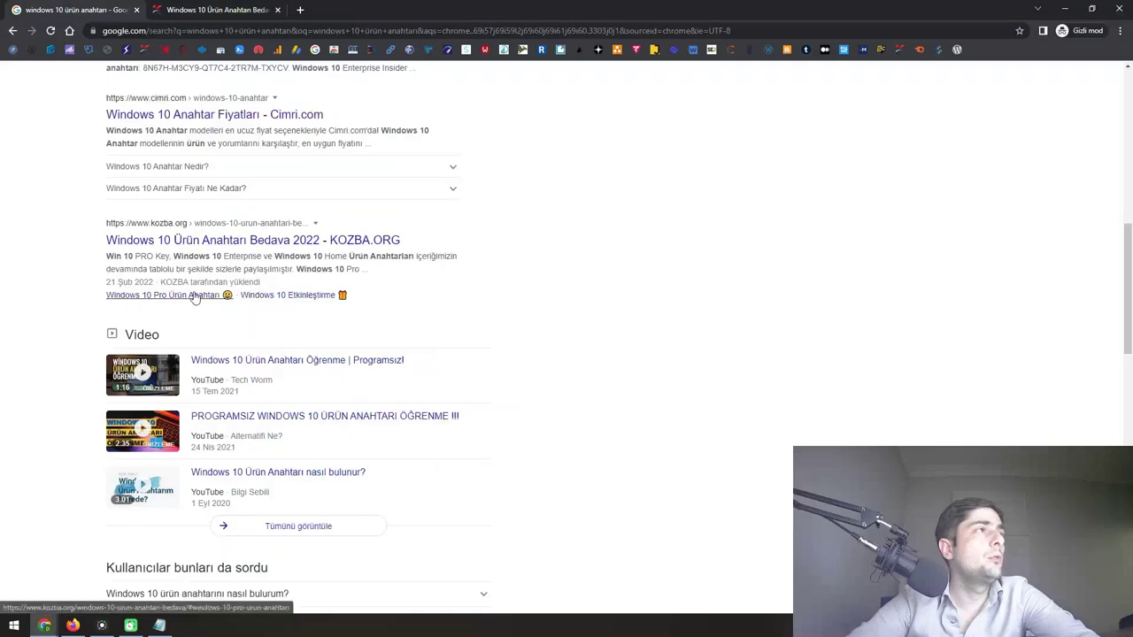
{"action": "left_click", "coordinate": [193, 296]}
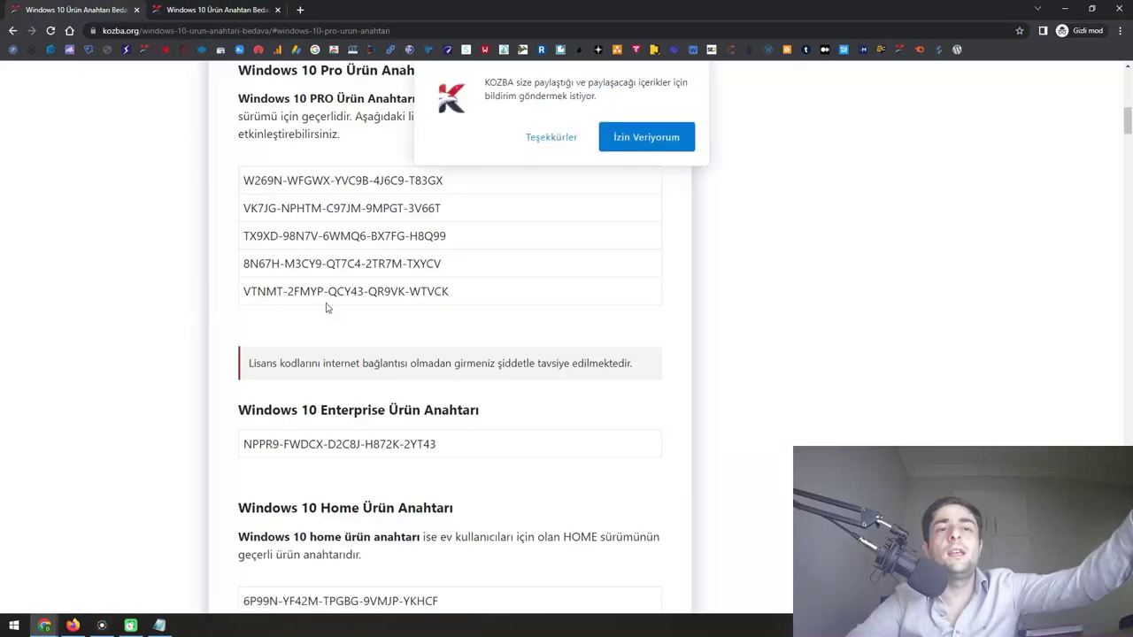
{"action": "left_click", "coordinate": [9, 33]}
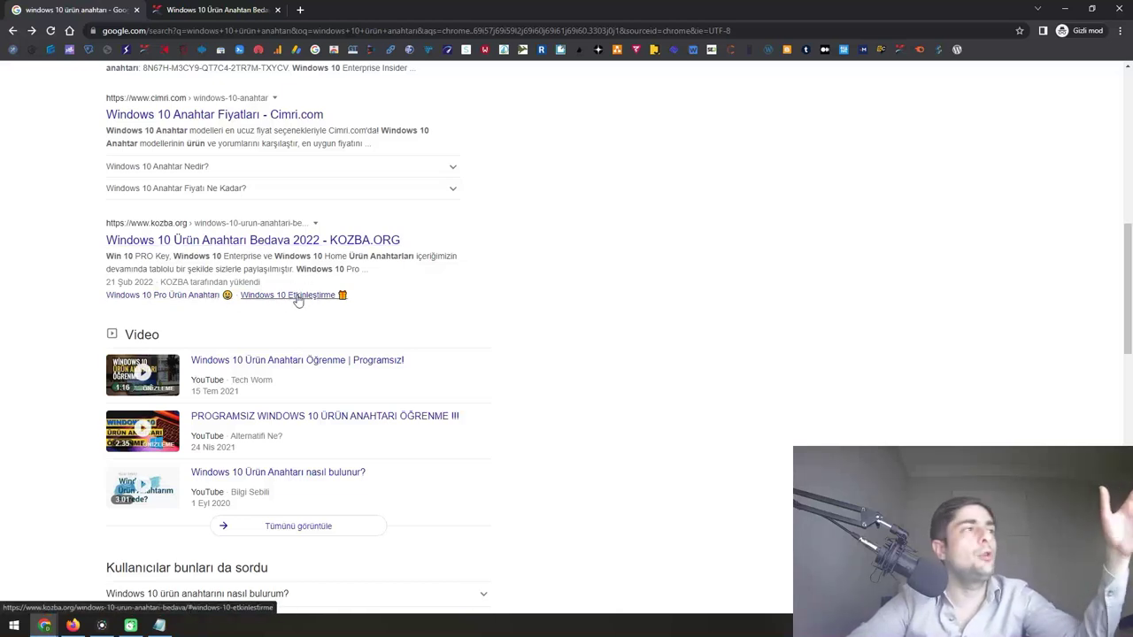
{"action": "scroll", "coordinate": [232, 304], "scroll_direction": "up", "scroll_amount": 2}
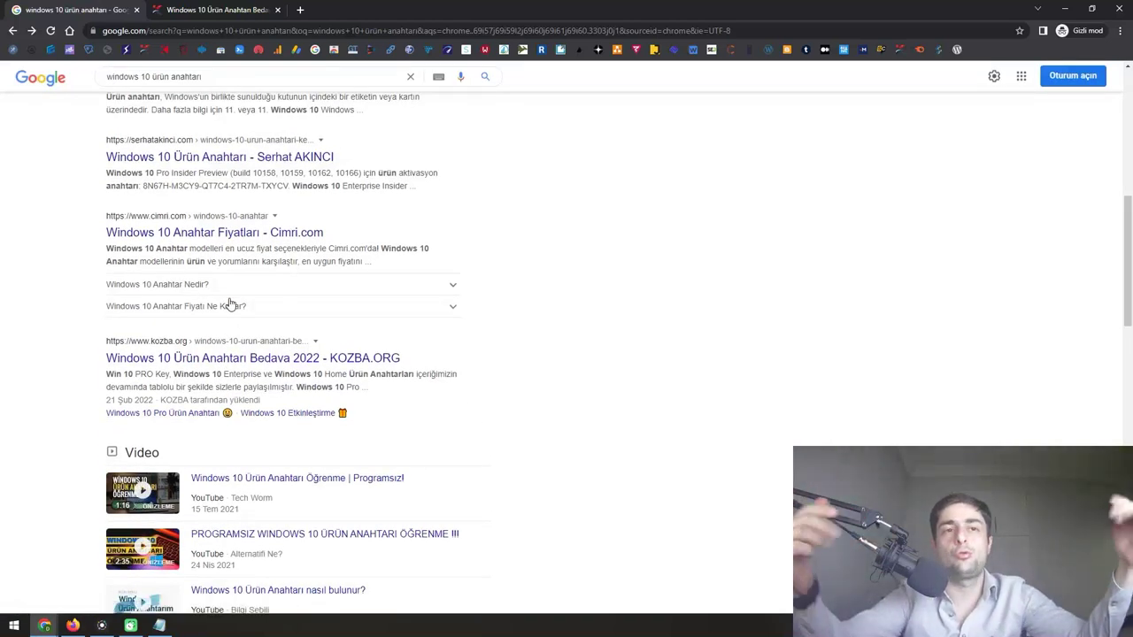
- Decline the notification request on the KOZBA article and examine its contents table and the matching headings below
{"action": "left_click", "coordinate": [205, 8]}
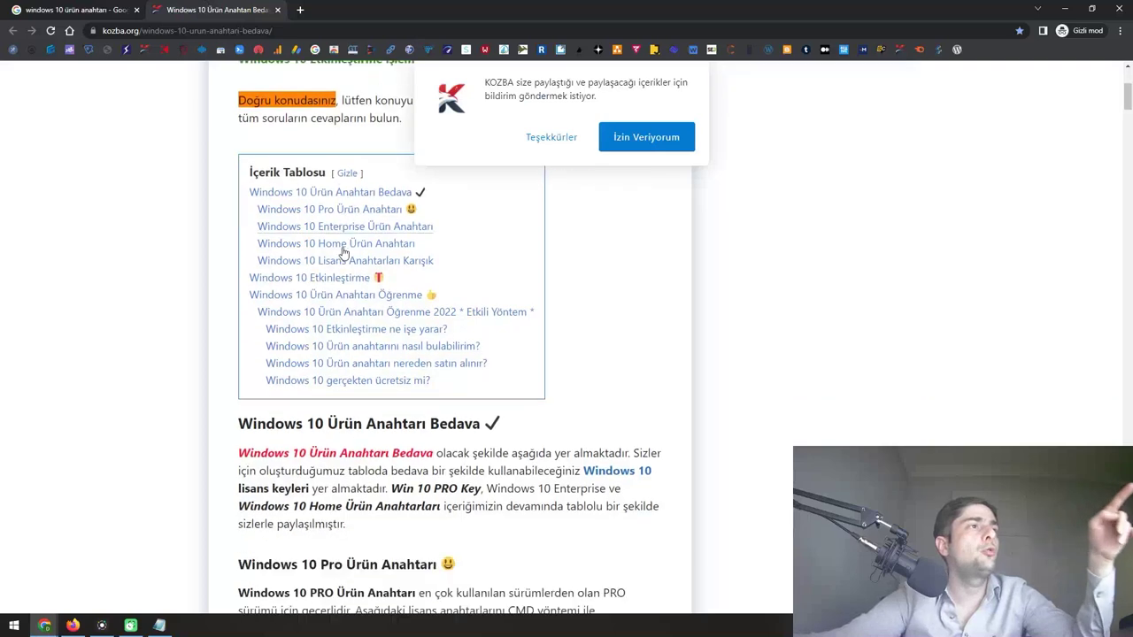
{"action": "scroll", "coordinate": [609, 107], "scroll_direction": "down", "scroll_amount": 2}
{"action": "left_click", "coordinate": [550, 137]}
{"action": "scroll", "coordinate": [480, 254], "scroll_direction": "down", "scroll_amount": 3}
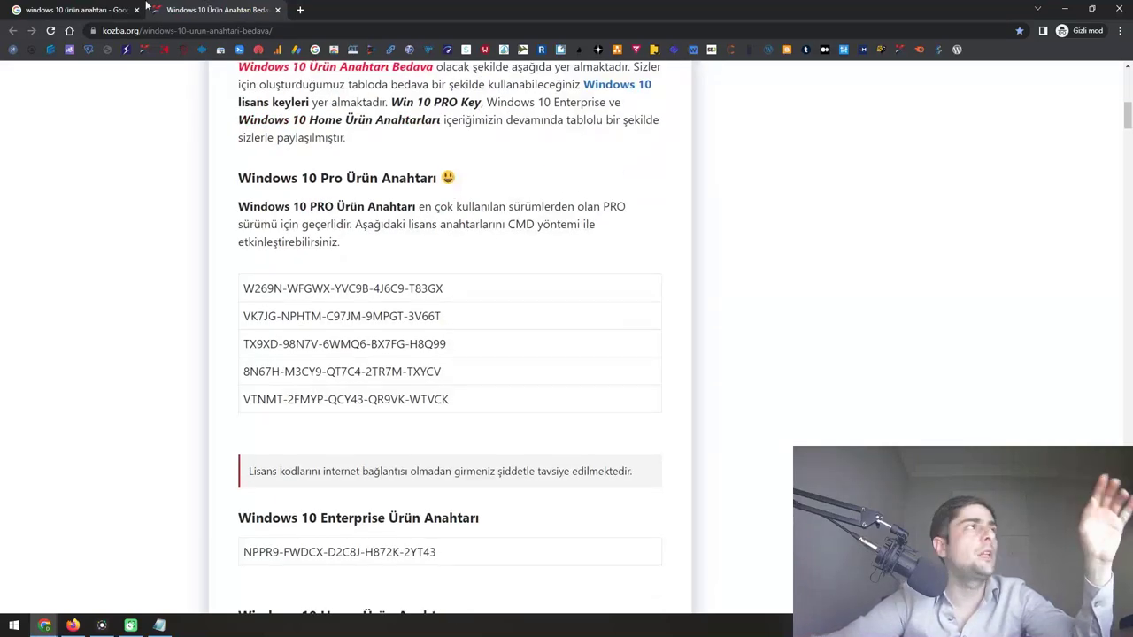
- Open the KOZBA.ORG article from the Google results and examine its introduction and İçerik Tablosu
{"action": "left_click", "coordinate": [142, 8]}
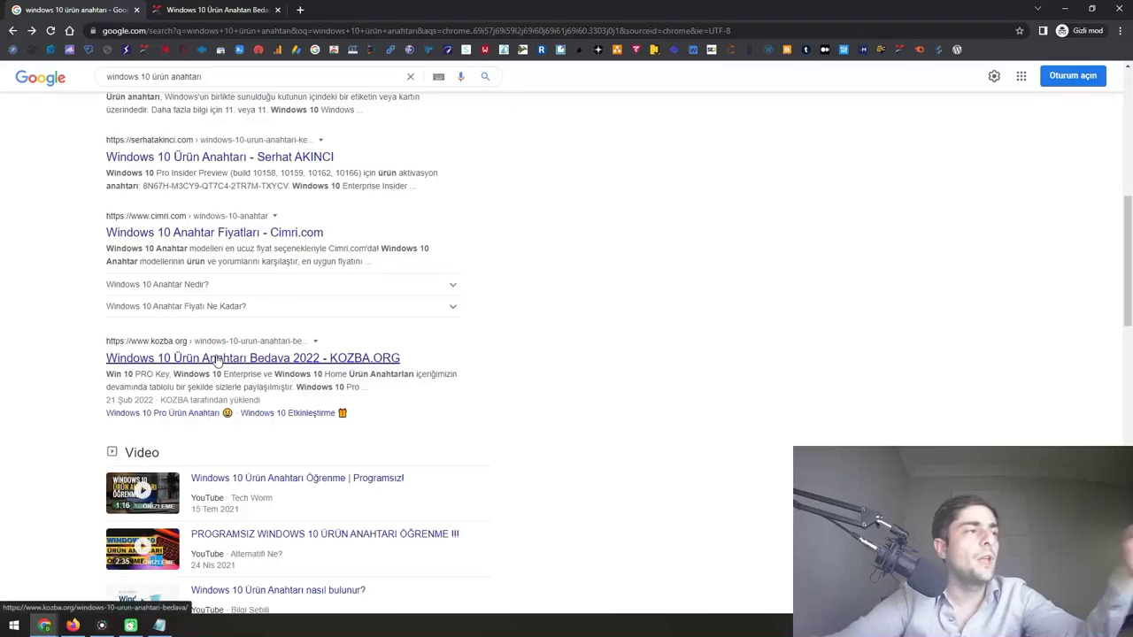
{"action": "left_click", "coordinate": [197, 358]}
{"action": "scroll", "coordinate": [232, 360], "scroll_direction": "down", "scroll_amount": 2}
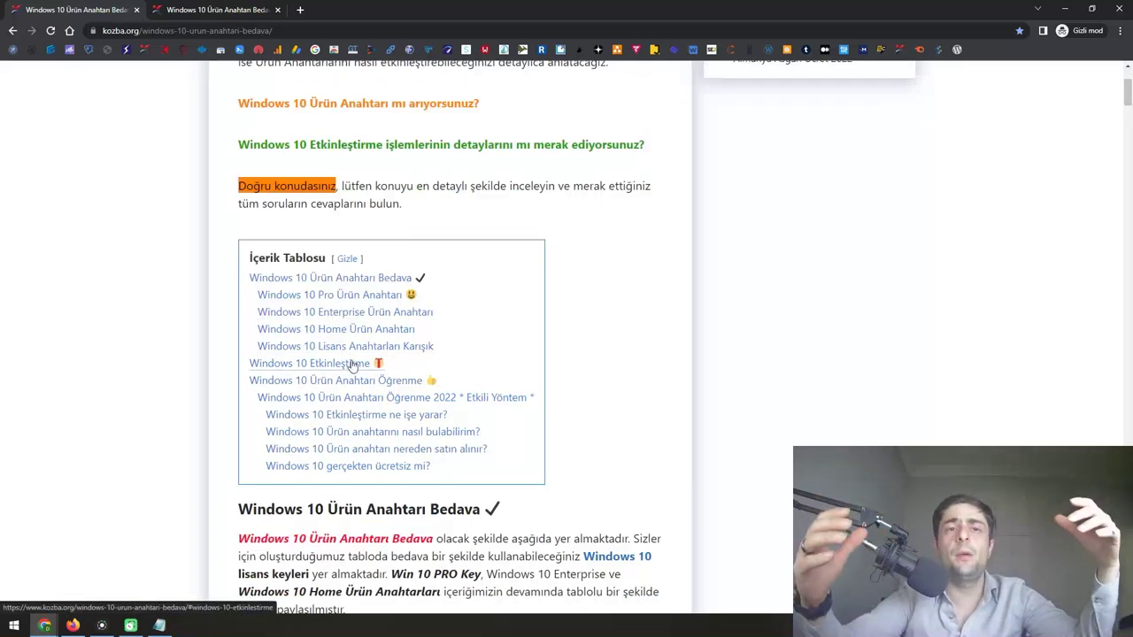
{"action": "scroll", "coordinate": [353, 363], "scroll_direction": "up", "scroll_amount": 1}
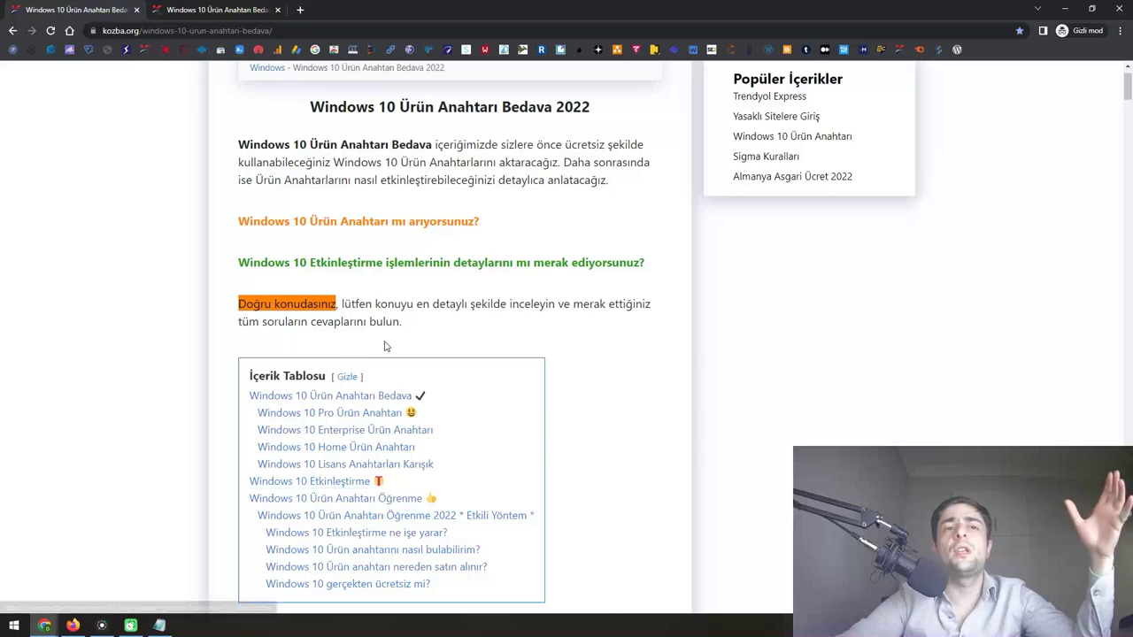
- Close the incognito window and make LuckyWP insert the contents table automatically in posts (Yazı), positioned İlk bloktan sonra, saving the settings
{"action": "left_click", "coordinate": [1116, 10]}
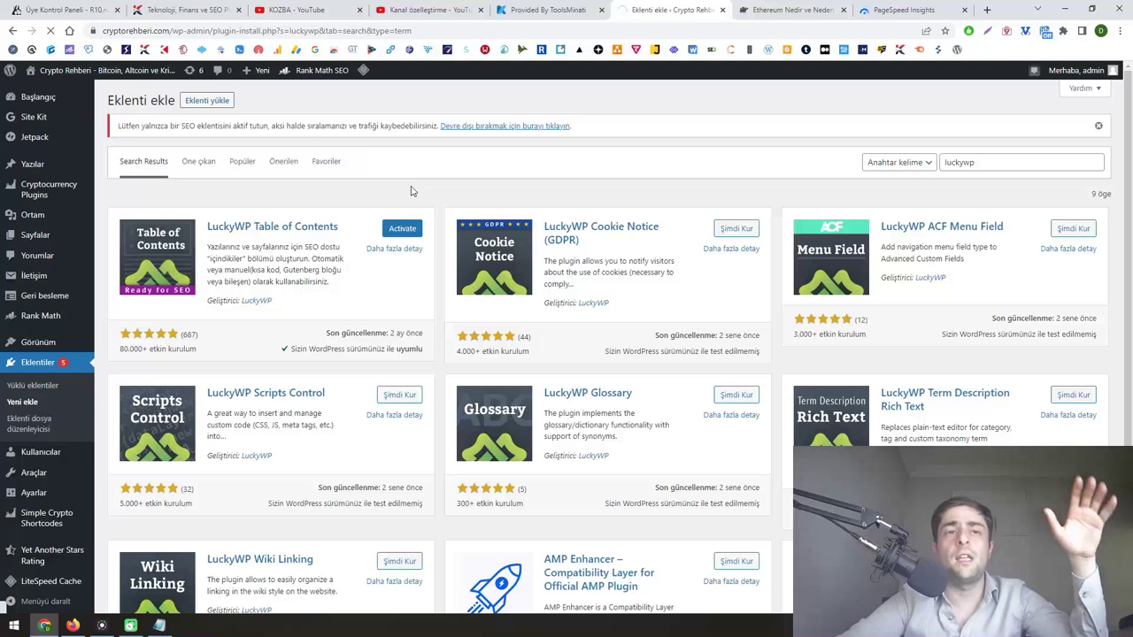
{"action": "scroll", "coordinate": [135, 606], "scroll_direction": "down", "scroll_amount": 1}
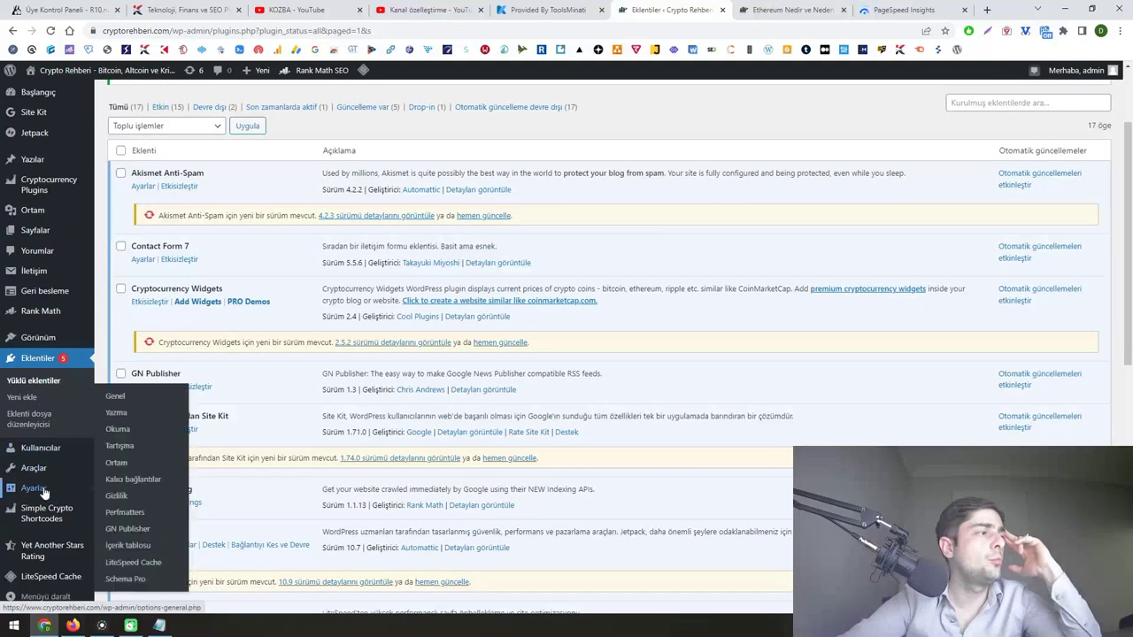
{"action": "left_click", "coordinate": [127, 545]}
{"action": "left_click", "coordinate": [277, 200]}
{"action": "left_click", "coordinate": [296, 239]}
{"action": "left_click", "coordinate": [292, 279]}
{"action": "left_click", "coordinate": [168, 345]}
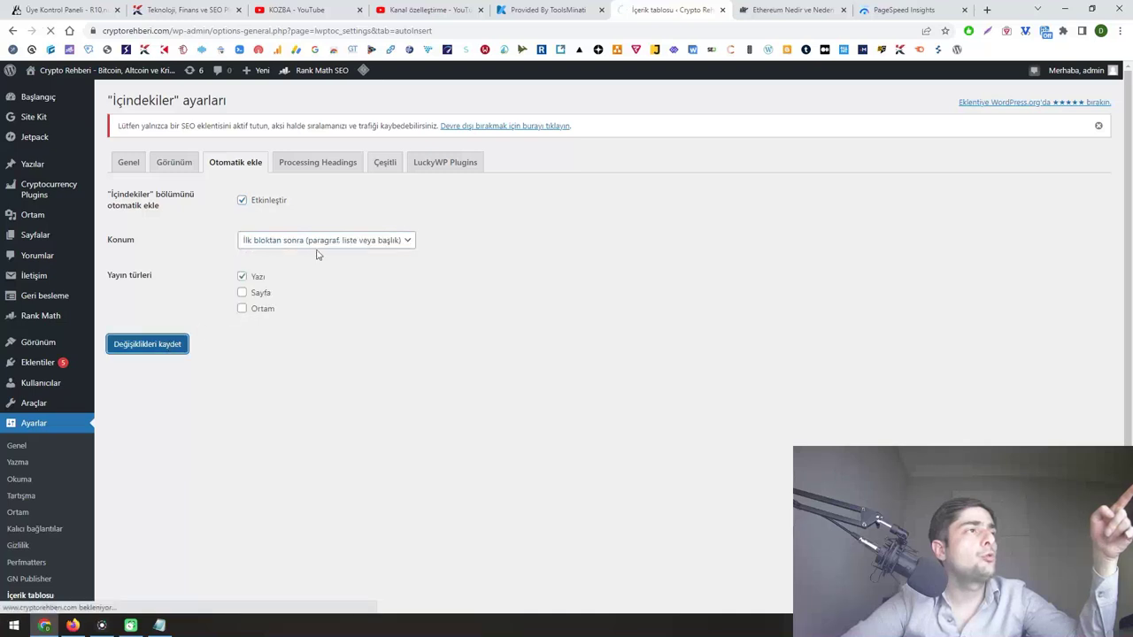
- Set LuckyWP to always process headings for Yazı, save the changes, and go through the Çeşitli settings
{"action": "left_click", "coordinate": [311, 195]}
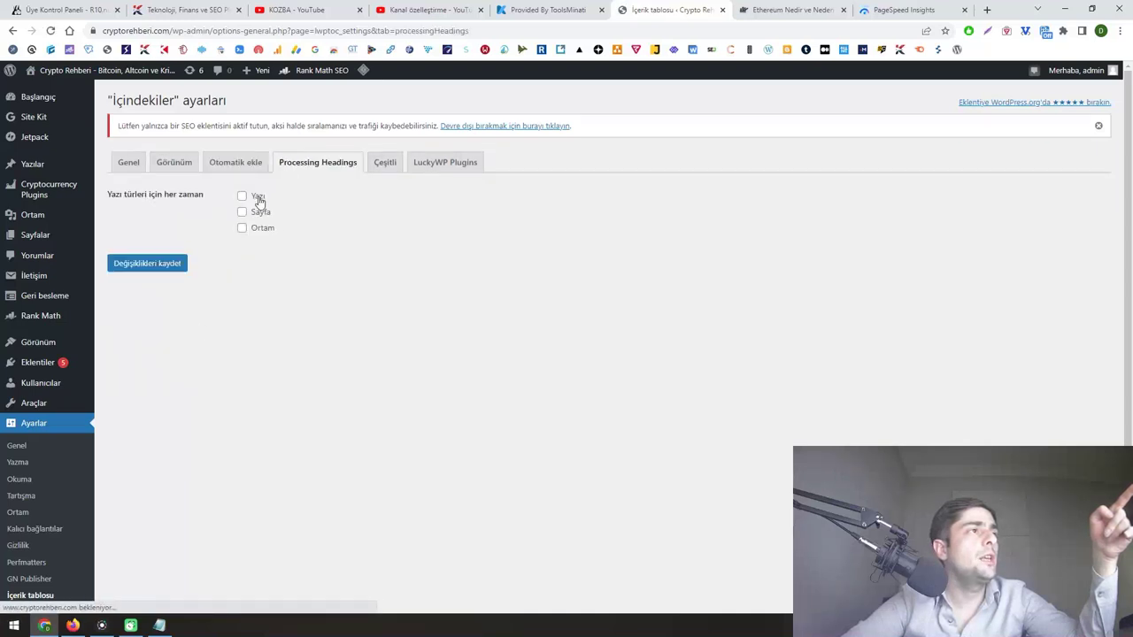
{"action": "left_click", "coordinate": [168, 264]}
{"action": "left_click", "coordinate": [382, 194]}
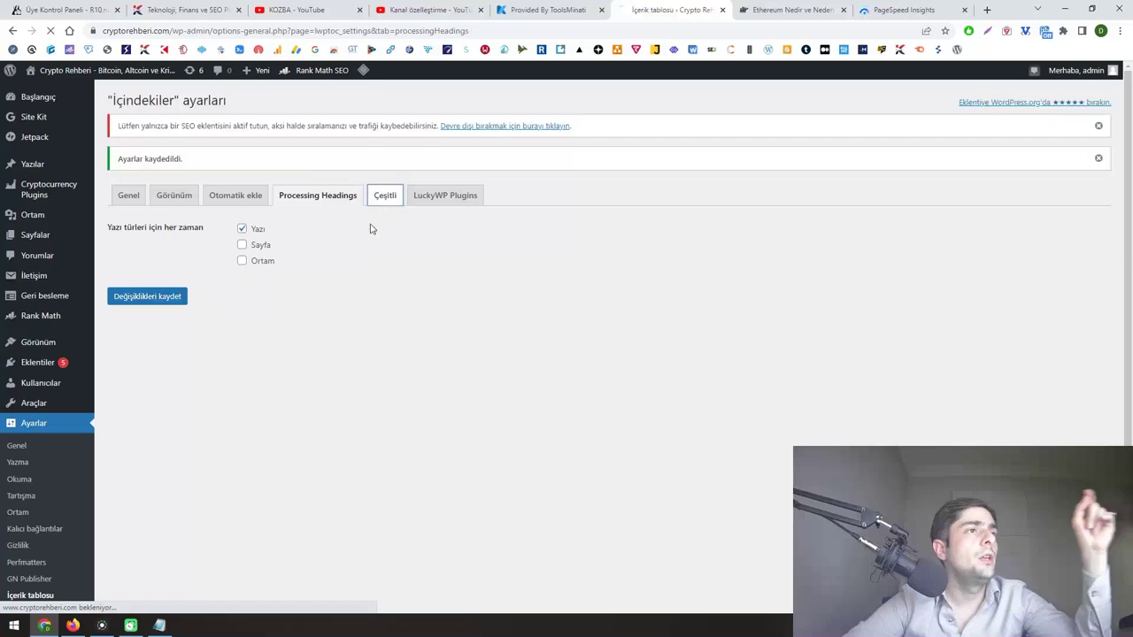
{"action": "scroll", "coordinate": [352, 246], "scroll_direction": "down", "scroll_amount": 2}
{"action": "left_click", "coordinate": [276, 254]}
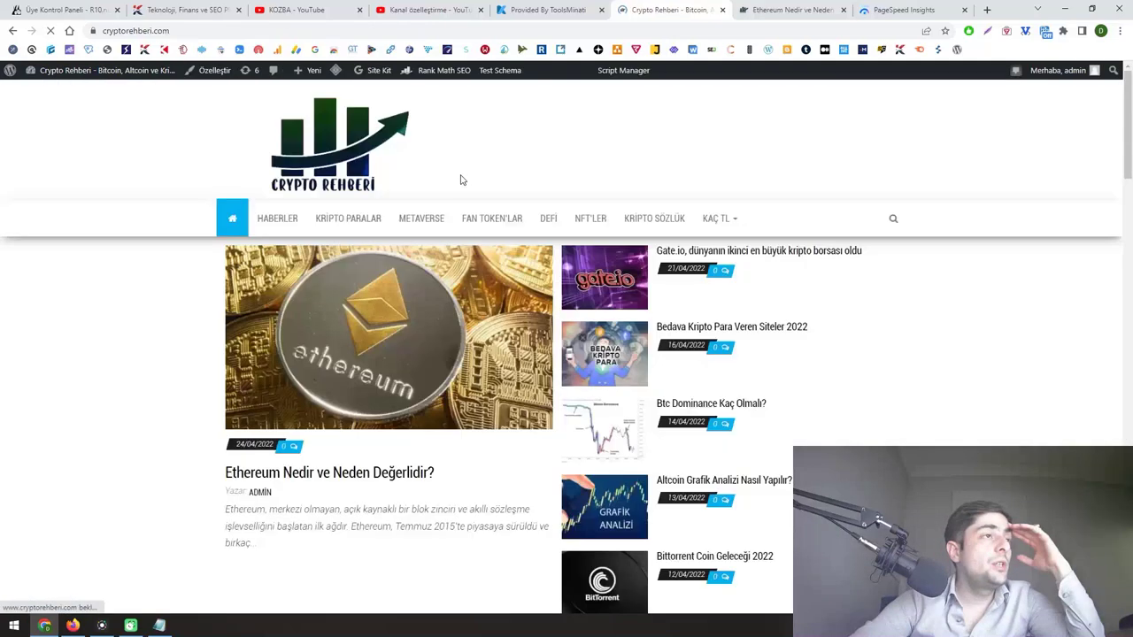
- Open the "Ethereum Nedir ve Neden Değerlidir?" article on the site and examine its İçerik table and the headings around it
{"action": "left_click", "coordinate": [402, 305]}
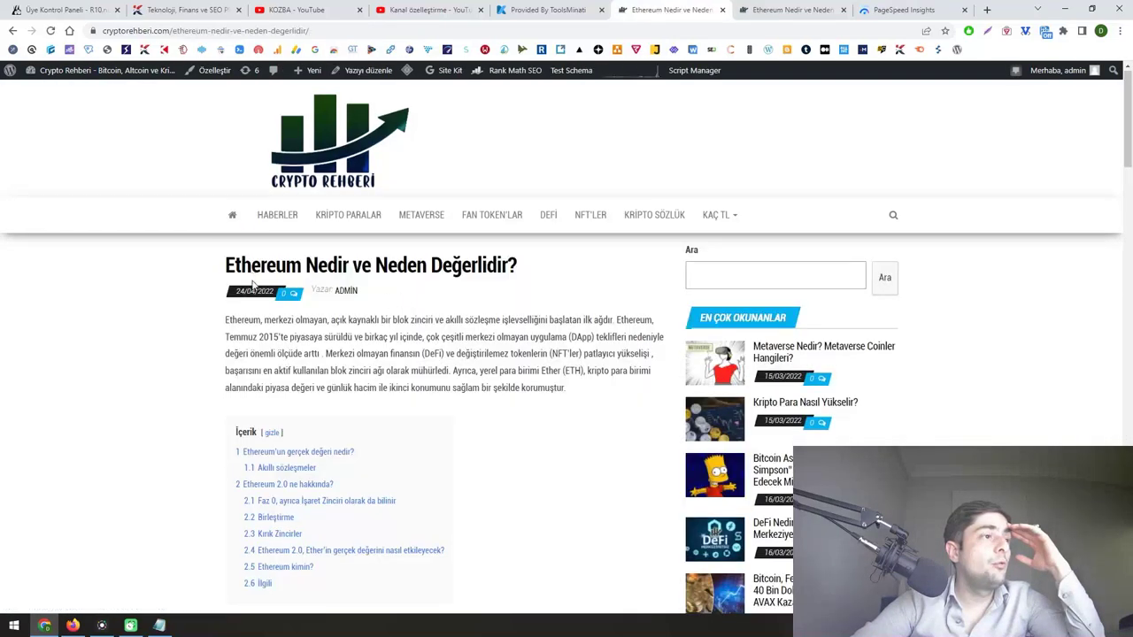
{"action": "scroll", "coordinate": [292, 252], "scroll_direction": "down", "scroll_amount": 3}
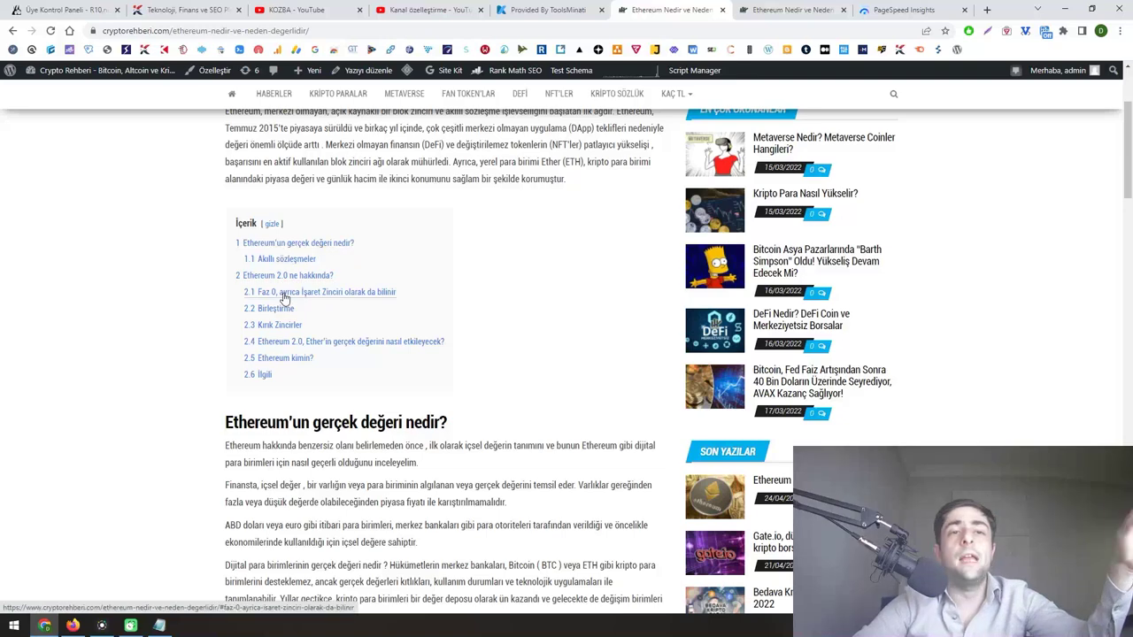
{"action": "scroll", "coordinate": [285, 298], "scroll_direction": "up", "scroll_amount": 2}
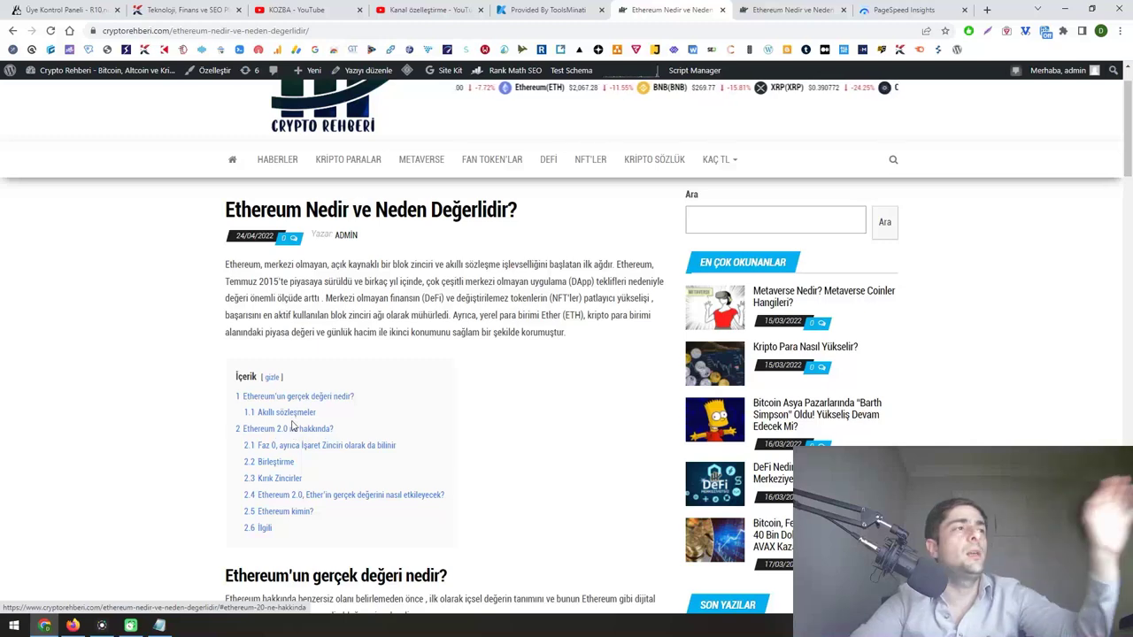
{"action": "scroll", "coordinate": [292, 429], "scroll_direction": "down", "scroll_amount": 2}
{"action": "scroll", "coordinate": [283, 256], "scroll_direction": "up", "scroll_amount": 2}
{"action": "left_click_drag", "start_coordinate": [277, 209], "coordinate": [428, 209]}
{"action": "left_click", "coordinate": [422, 209]}
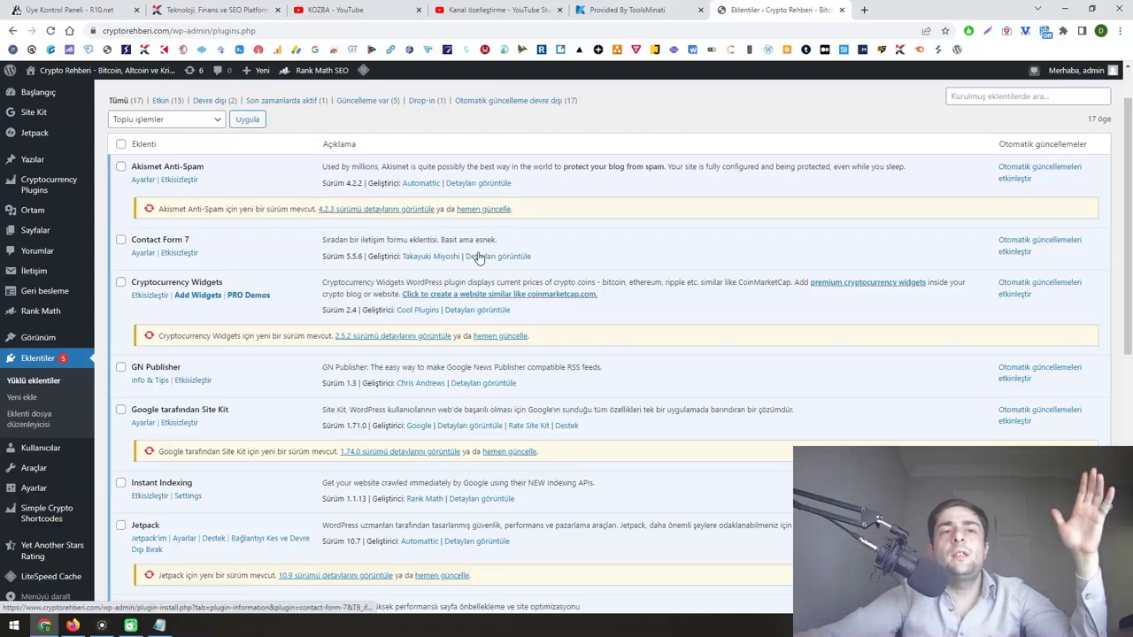
- Review the list of installed plugins and open the post categories of Crypto Rehberi
{"action": "scroll", "coordinate": [478, 257], "scroll_direction": "down", "scroll_amount": 4}
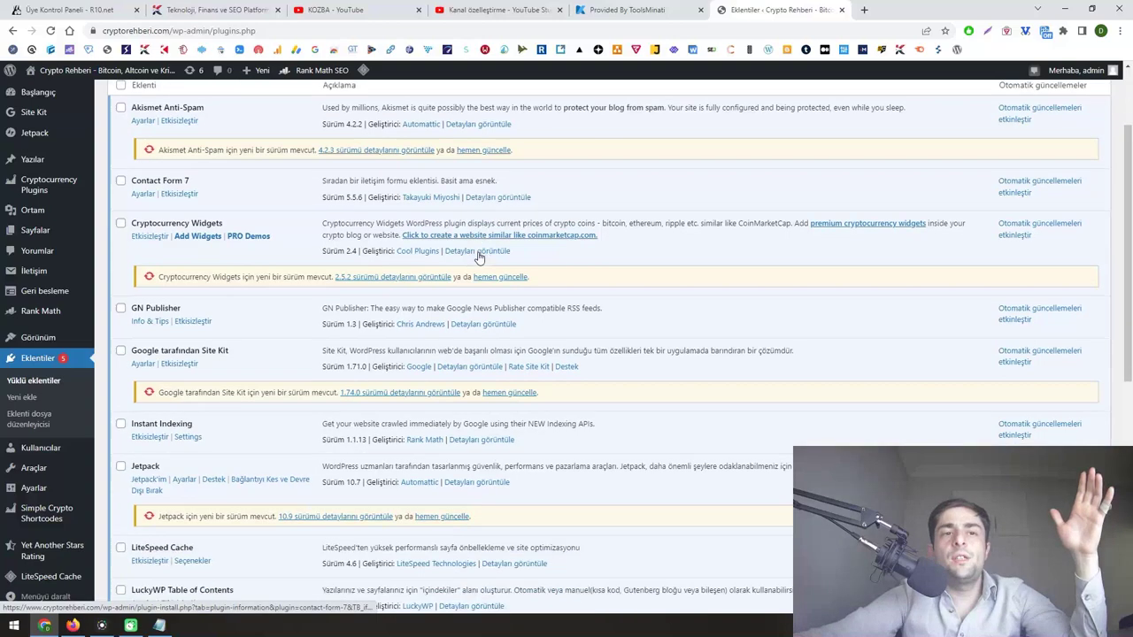
{"action": "scroll", "coordinate": [346, 256], "scroll_direction": "down", "scroll_amount": 2}
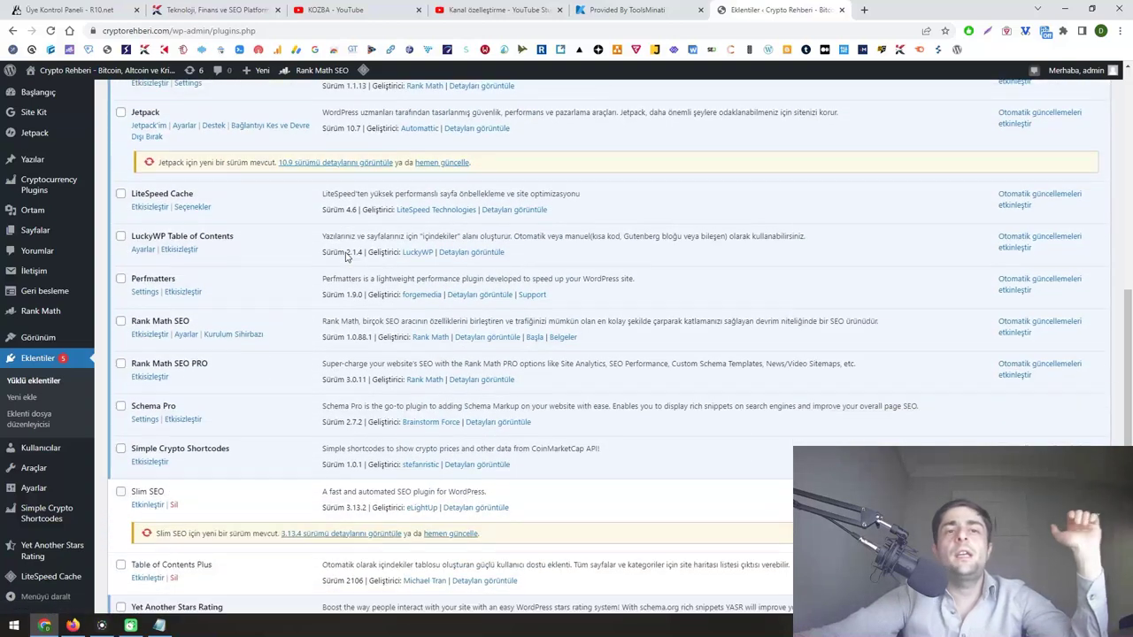
{"action": "scroll", "coordinate": [346, 252], "scroll_direction": "down", "scroll_amount": 2}
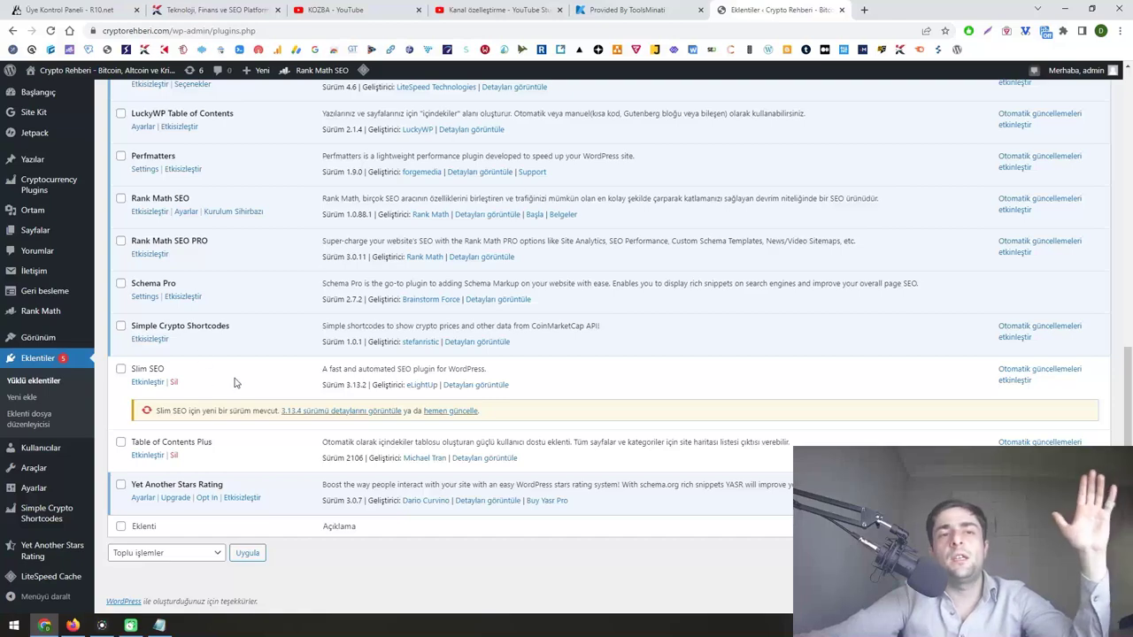
{"action": "scroll", "coordinate": [232, 376], "scroll_direction": "up", "scroll_amount": 15}
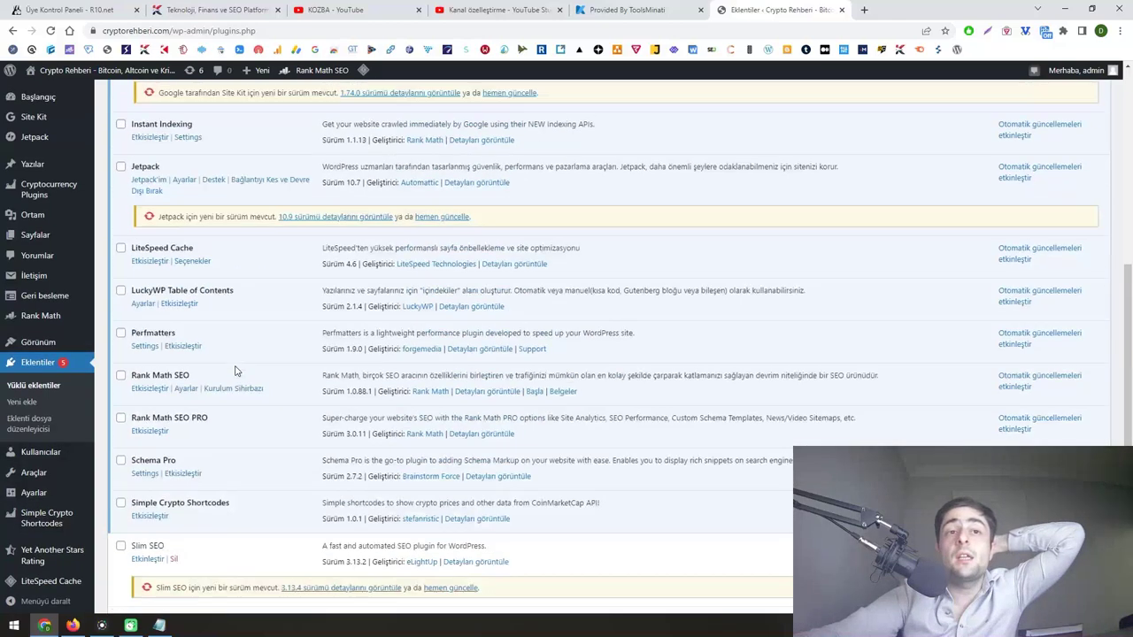
{"action": "mouse_move", "coordinate": [53, 163]}
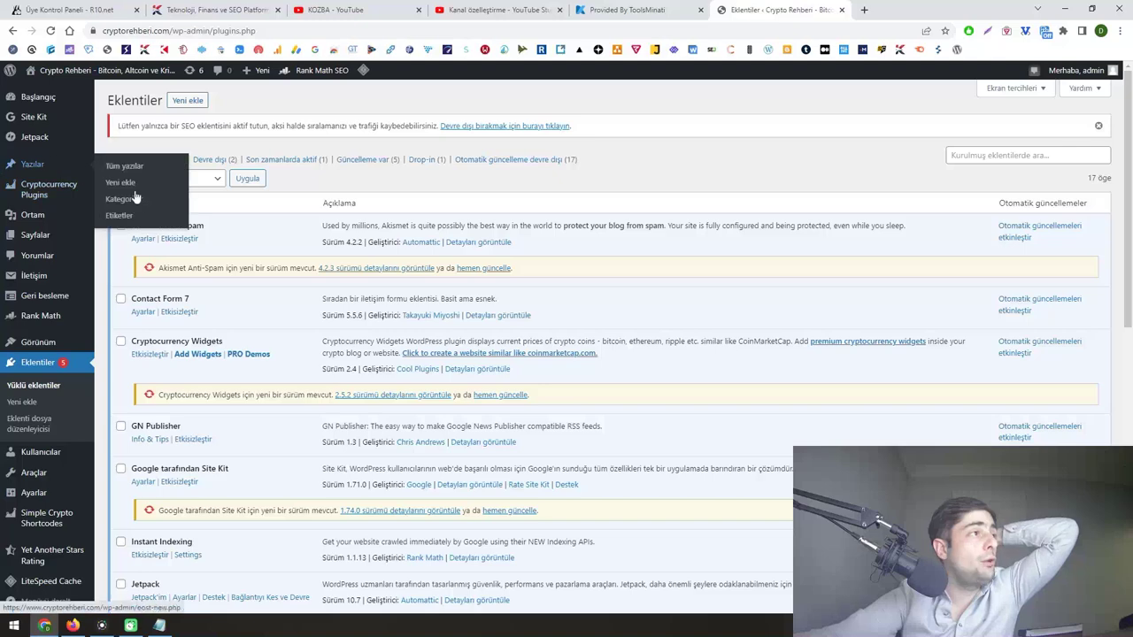
{"action": "left_click", "coordinate": [133, 196]}
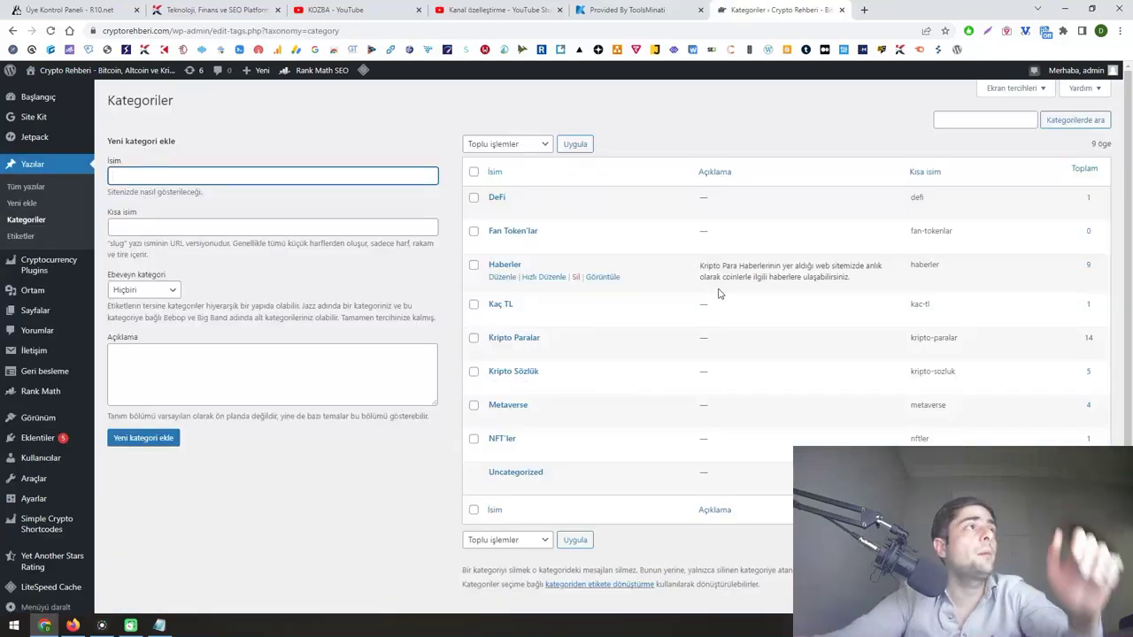
- Switch to the KOZBA.ORG site and open its Teknoloji category page to view the description above the posts
{"action": "left_click", "coordinate": [213, 10]}
{"action": "scroll", "coordinate": [123, 213], "scroll_direction": "up", "scroll_amount": 2}
{"action": "scroll", "coordinate": [123, 213], "scroll_direction": "up", "scroll_amount": 10}
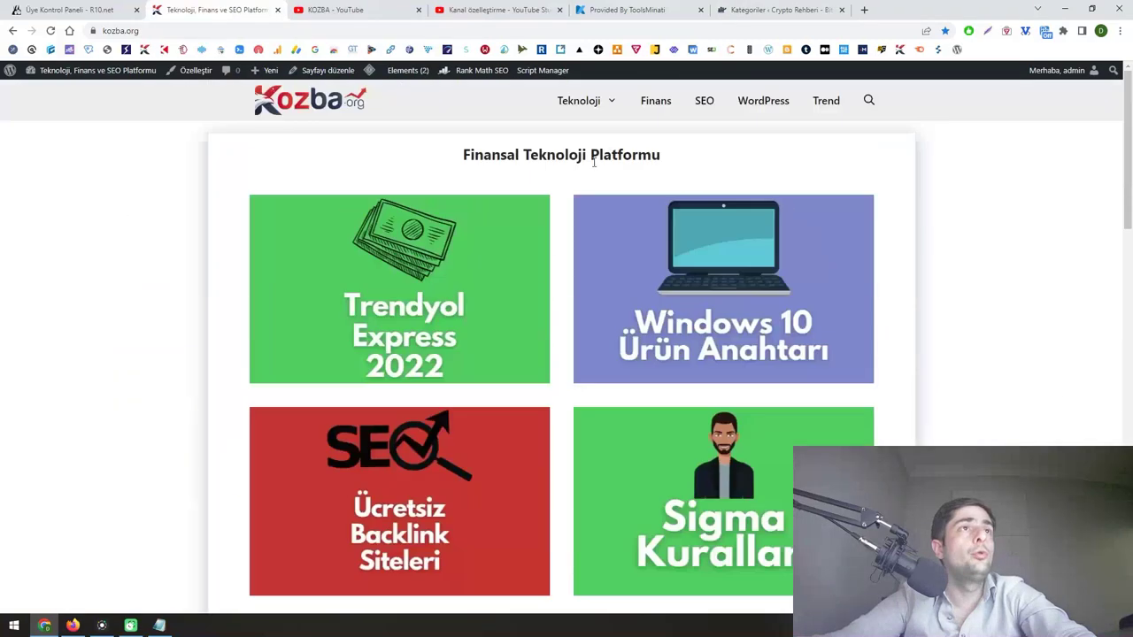
{"action": "left_click", "coordinate": [598, 113]}
{"action": "scroll", "coordinate": [121, 209], "scroll_direction": "down", "scroll_amount": 2}
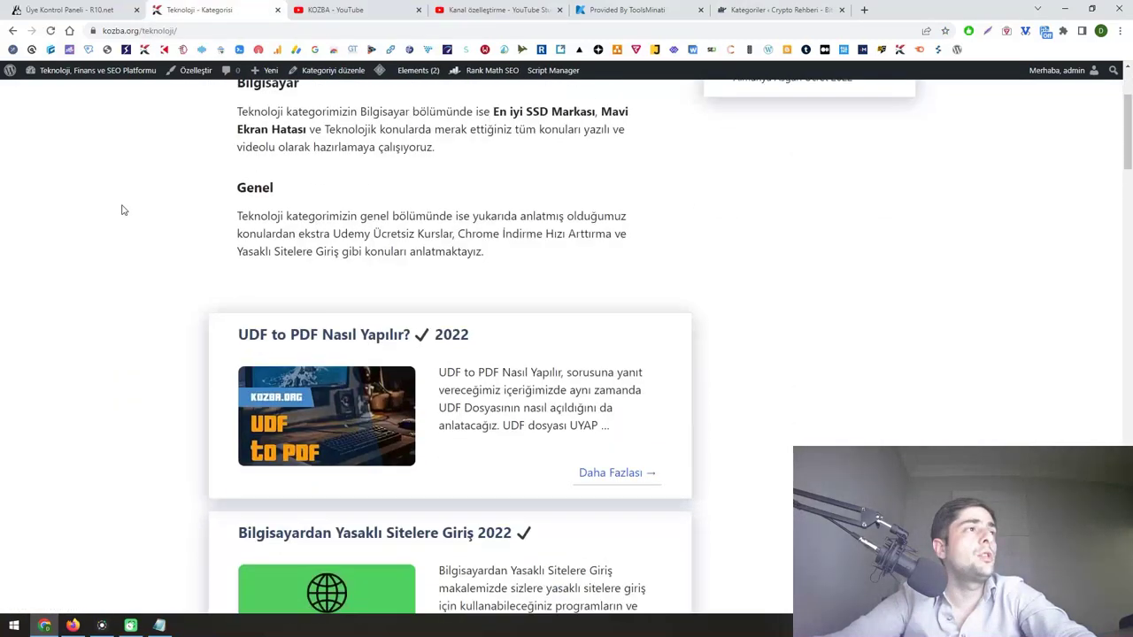
{"action": "scroll", "coordinate": [121, 210], "scroll_direction": "up", "scroll_amount": 2}
- Examine the Teknoloji category description and its bold keywords such as Xiaomi Sertifika Kaldırma and Telefondan Öğeyi Denetle
{"action": "left_click_drag", "start_coordinate": [228, 184], "coordinate": [577, 448]}
{"action": "left_click", "coordinate": [578, 447]}
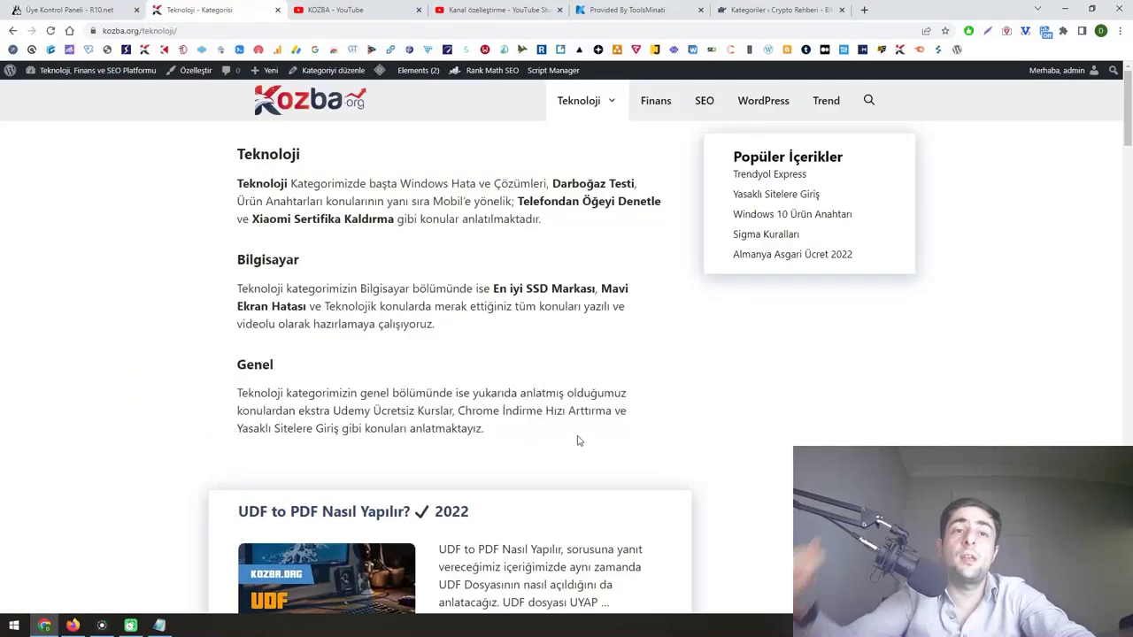
{"action": "left_click_drag", "start_coordinate": [578, 441], "coordinate": [399, 218]}
{"action": "left_click", "coordinate": [255, 219]}
{"action": "left_click", "coordinate": [549, 202]}
{"action": "left_click_drag", "start_coordinate": [550, 202], "coordinate": [641, 201]}
{"action": "left_click", "coordinate": [640, 201]}
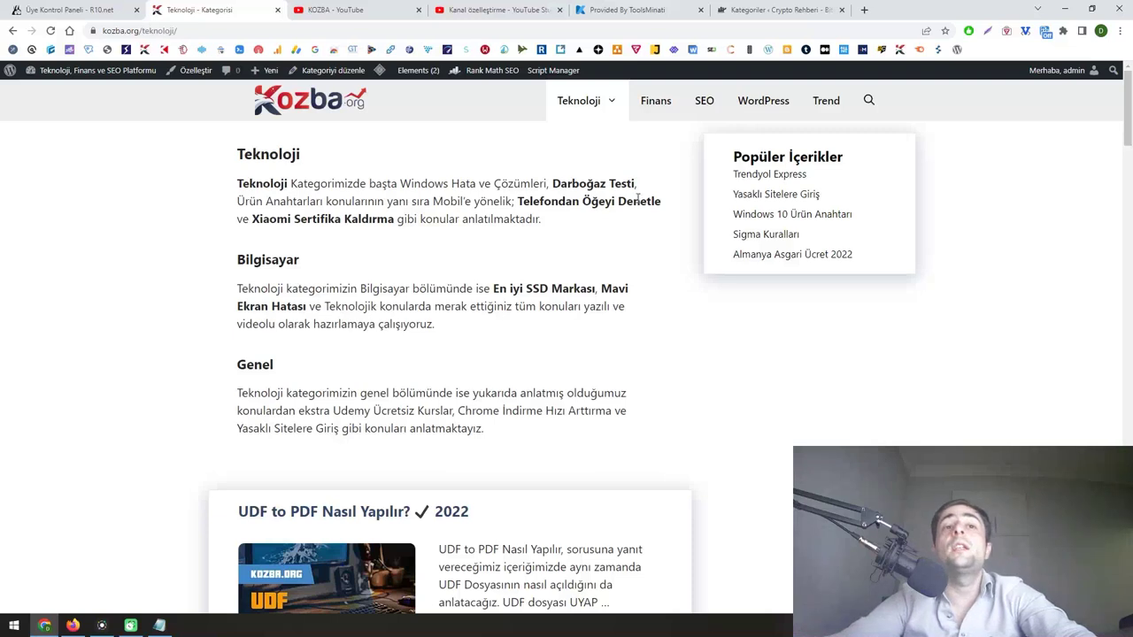
- Return to the Crypto Rehberi admin and review the full post list with its categories, tags and SEO details
{"action": "left_click", "coordinate": [731, 8]}
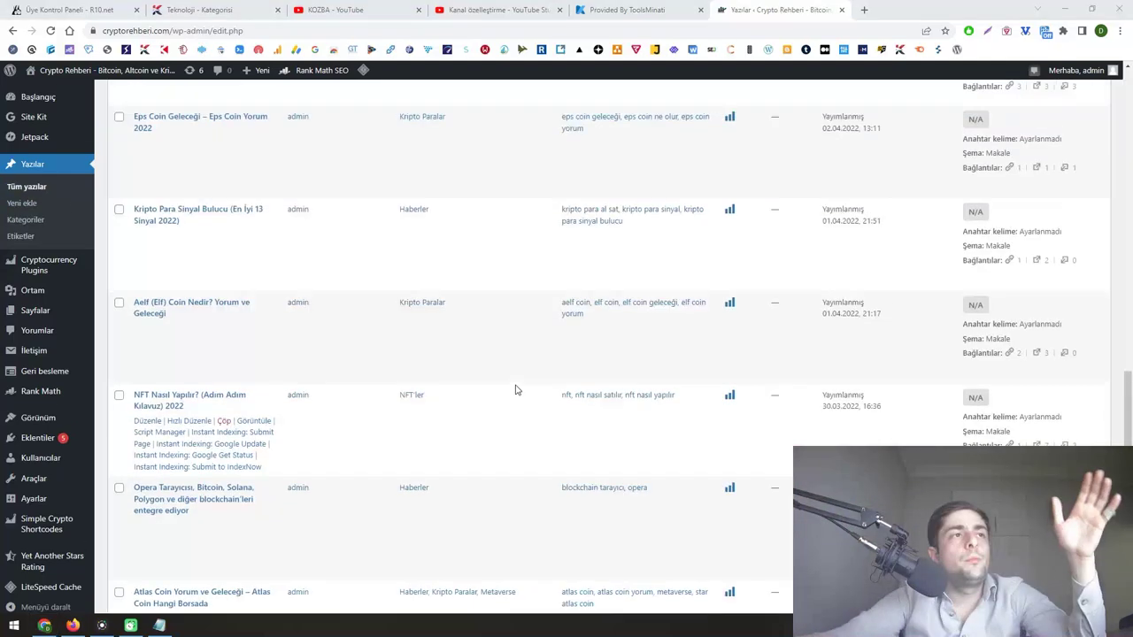
{"action": "scroll", "coordinate": [516, 389], "scroll_direction": "up", "scroll_amount": 15}
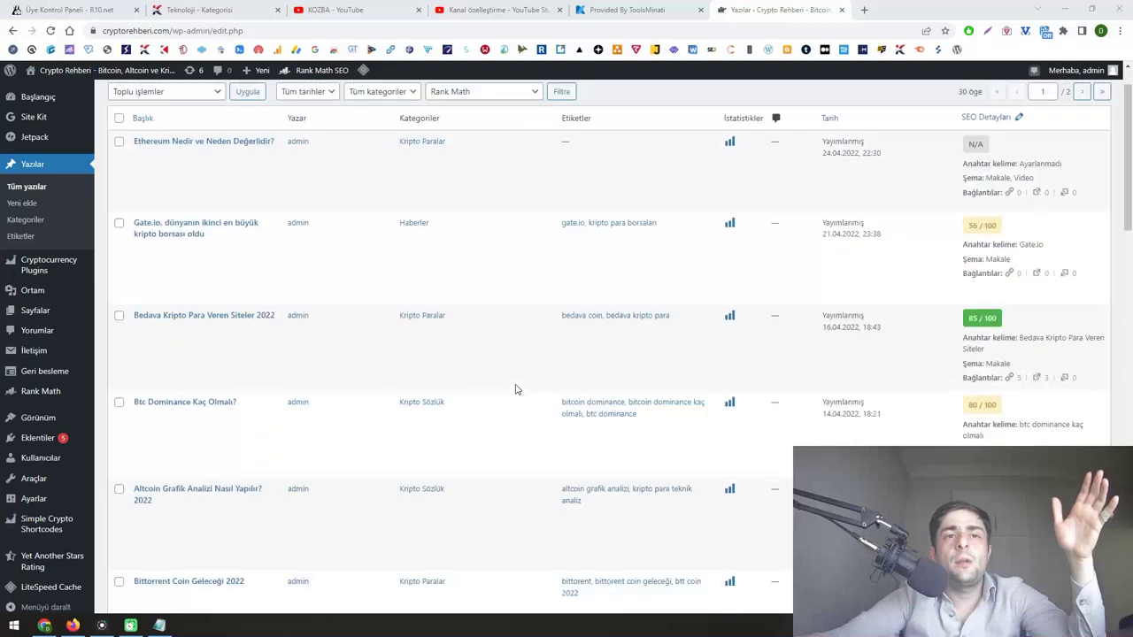
{"action": "scroll", "coordinate": [515, 389], "scroll_direction": "up", "scroll_amount": 1}
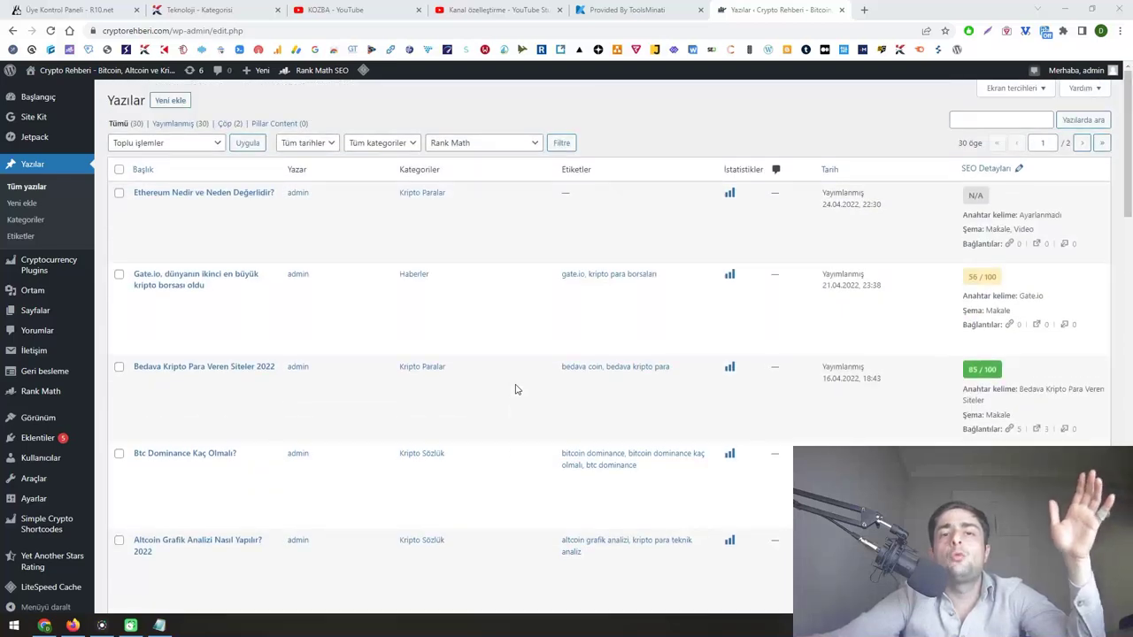
{"action": "scroll", "coordinate": [515, 389], "scroll_direction": "down", "scroll_amount": 15}
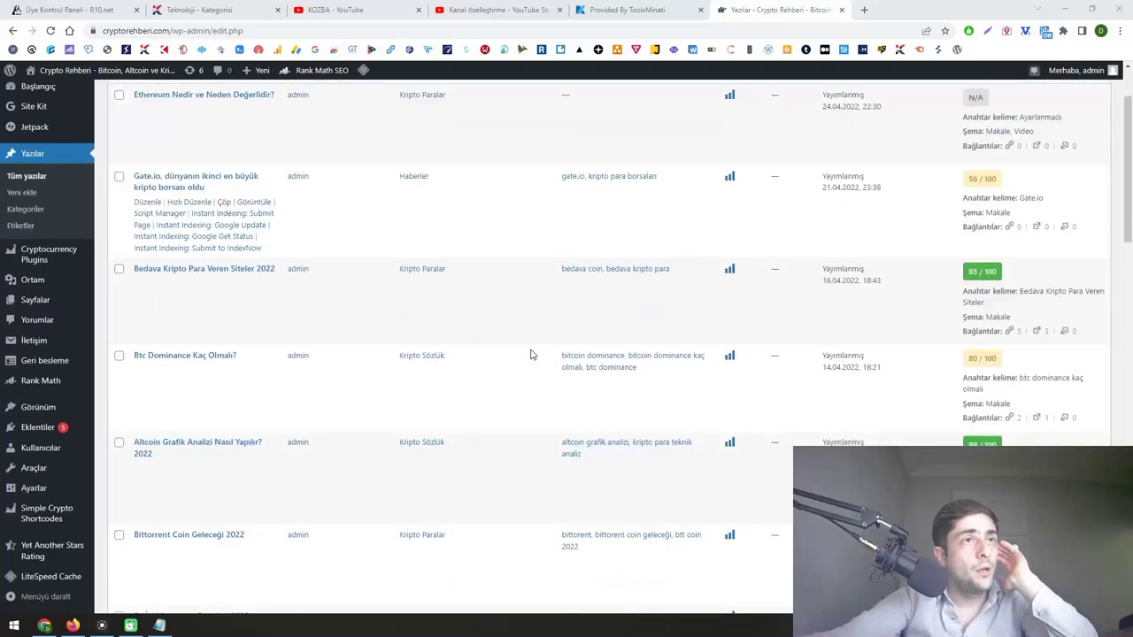
{"action": "scroll", "coordinate": [531, 354], "scroll_direction": "down", "scroll_amount": 6}
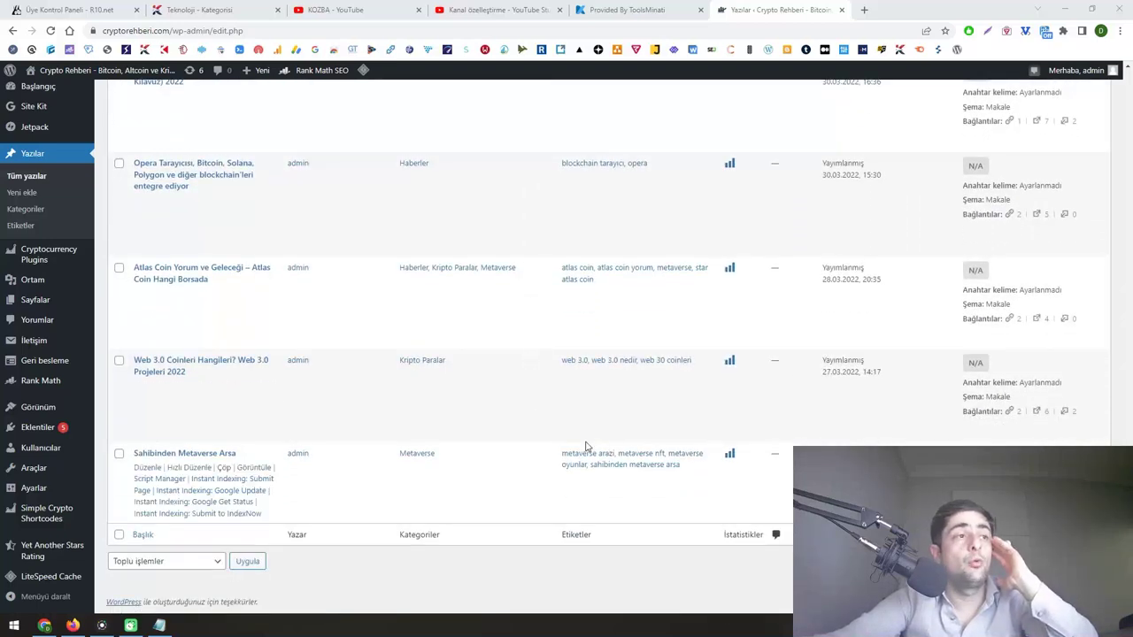
{"action": "scroll", "coordinate": [529, 266], "scroll_direction": "up", "scroll_amount": 20}
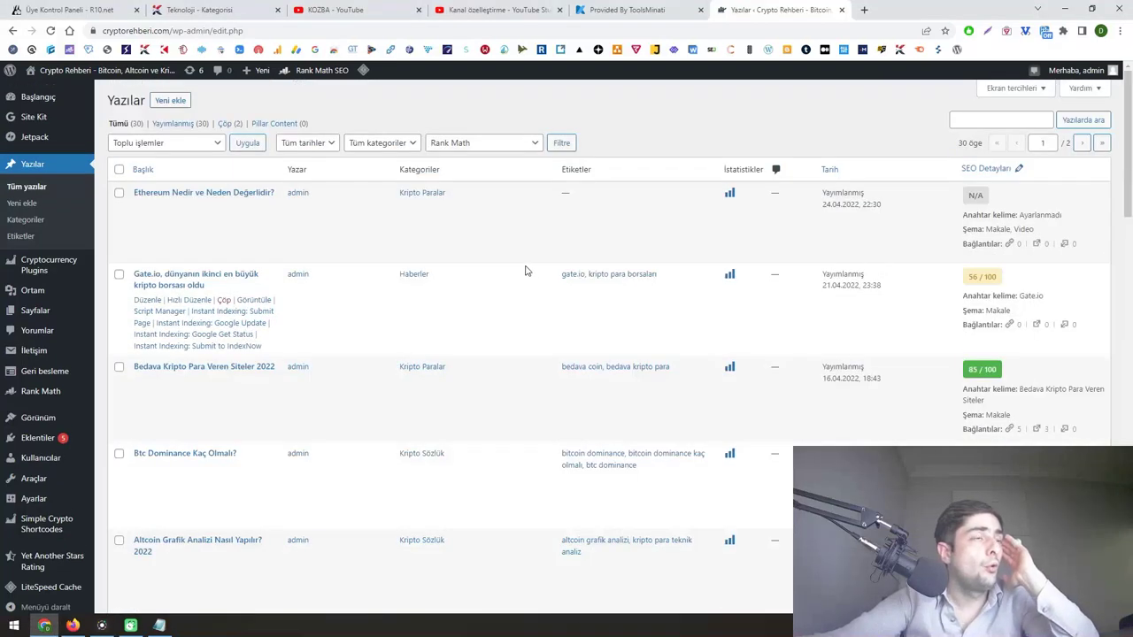
- Open the Crypto Rehberi home page in a new tab and look through it
{"action": "right_click", "coordinate": [135, 69]}
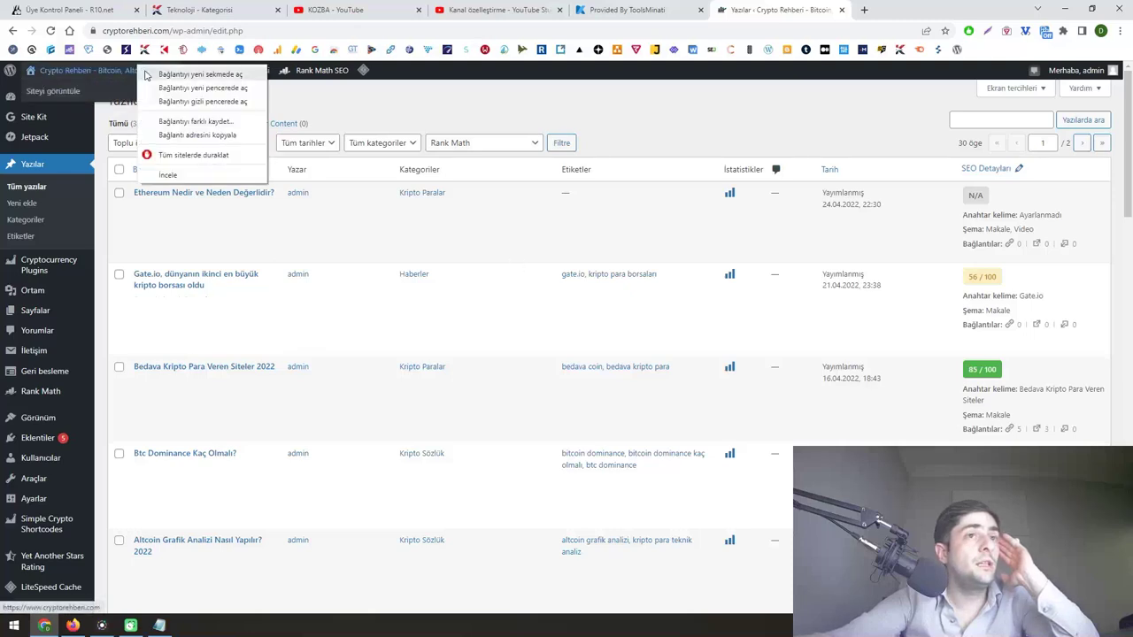
{"action": "left_click", "coordinate": [186, 76]}
{"action": "left_click", "coordinate": [849, 10]}
{"action": "scroll", "coordinate": [341, 270], "scroll_direction": "down", "scroll_amount": 3}
{"action": "scroll", "coordinate": [340, 270], "scroll_direction": "up", "scroll_amount": 1}
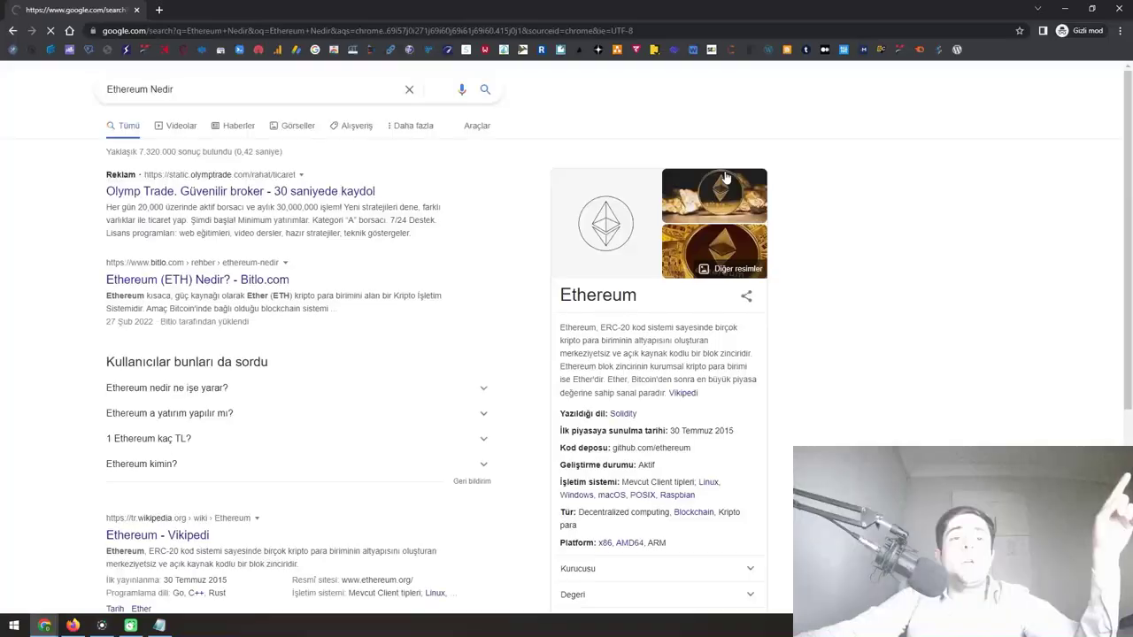
- Examine the incognito Google results for "Ethereum Nedir", from the top listings down to the related searches
{"action": "scroll", "coordinate": [382, 203], "scroll_direction": "down", "scroll_amount": 1}
{"action": "scroll", "coordinate": [382, 204], "scroll_direction": "down", "scroll_amount": 5}
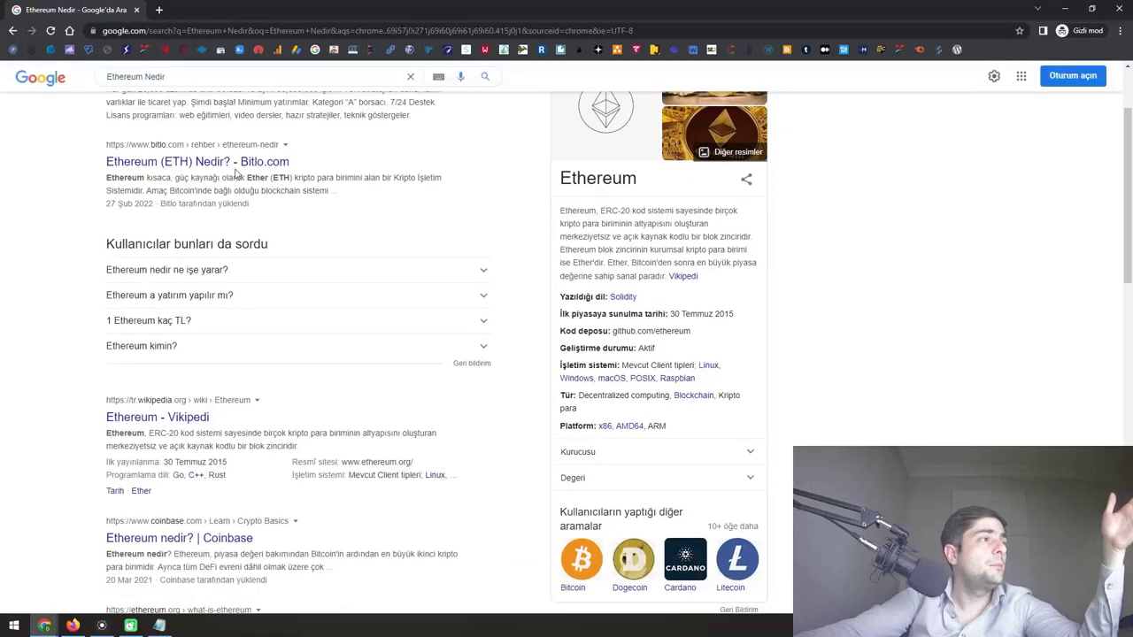
{"action": "scroll", "coordinate": [204, 228], "scroll_direction": "down", "scroll_amount": 1}
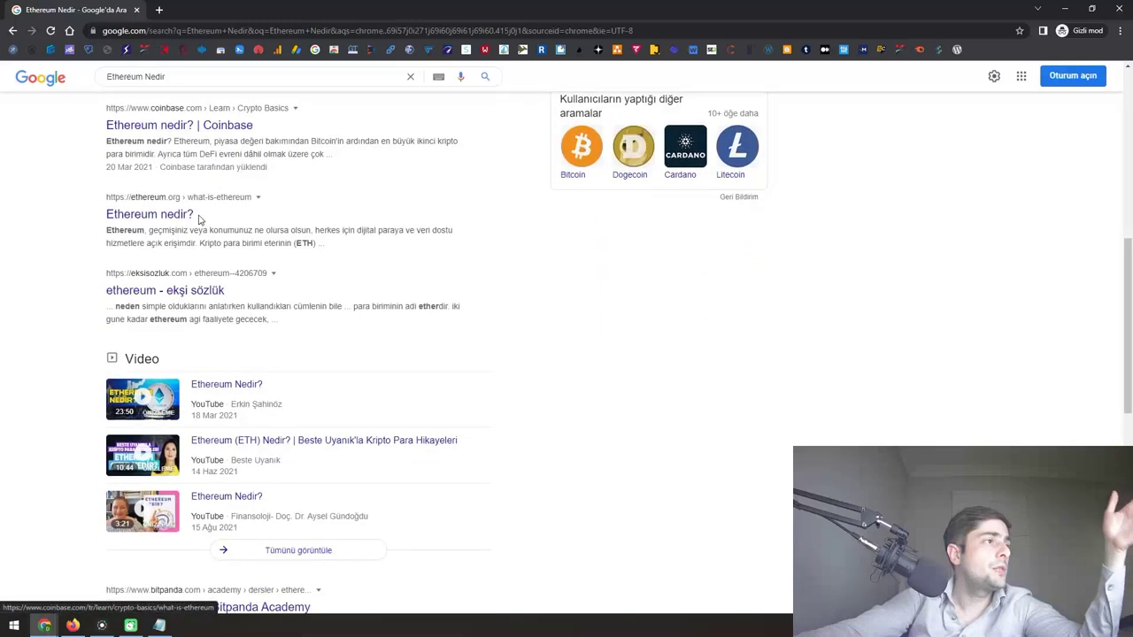
{"action": "scroll", "coordinate": [198, 218], "scroll_direction": "down", "scroll_amount": 3}
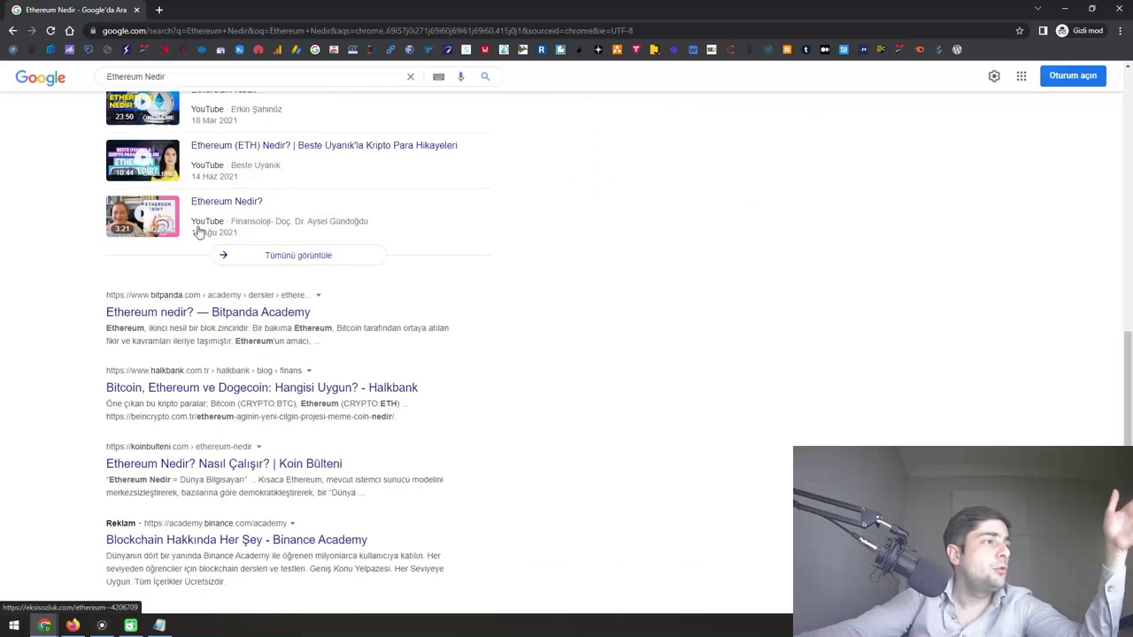
{"action": "scroll", "coordinate": [217, 305], "scroll_direction": "down", "scroll_amount": 1}
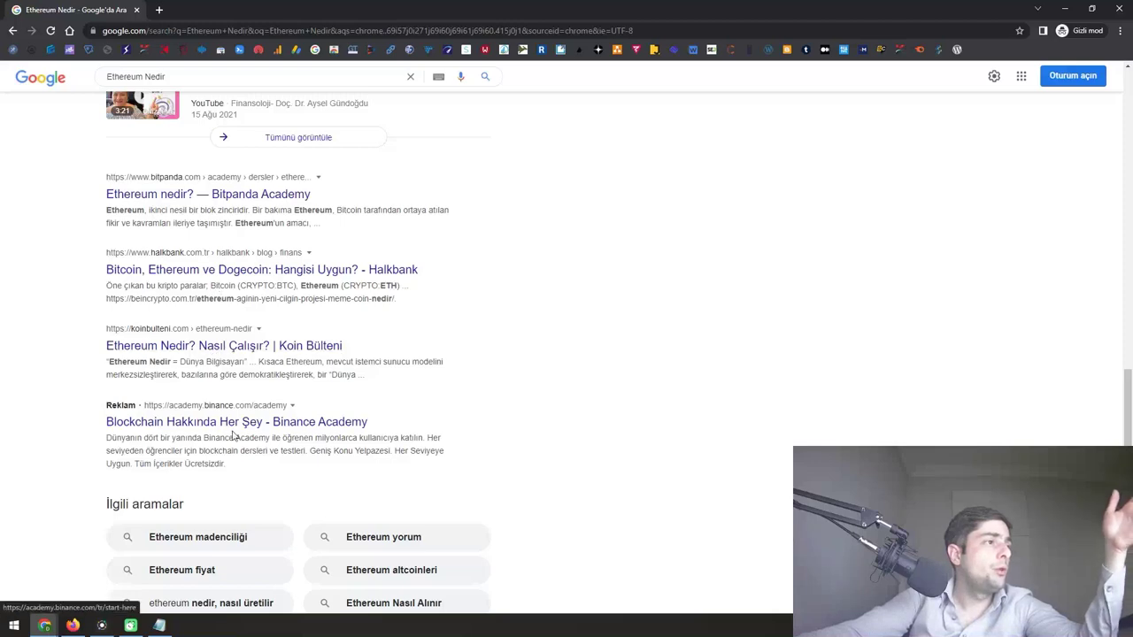
{"action": "scroll", "coordinate": [0, 181], "scroll_direction": "up", "scroll_amount": 10}
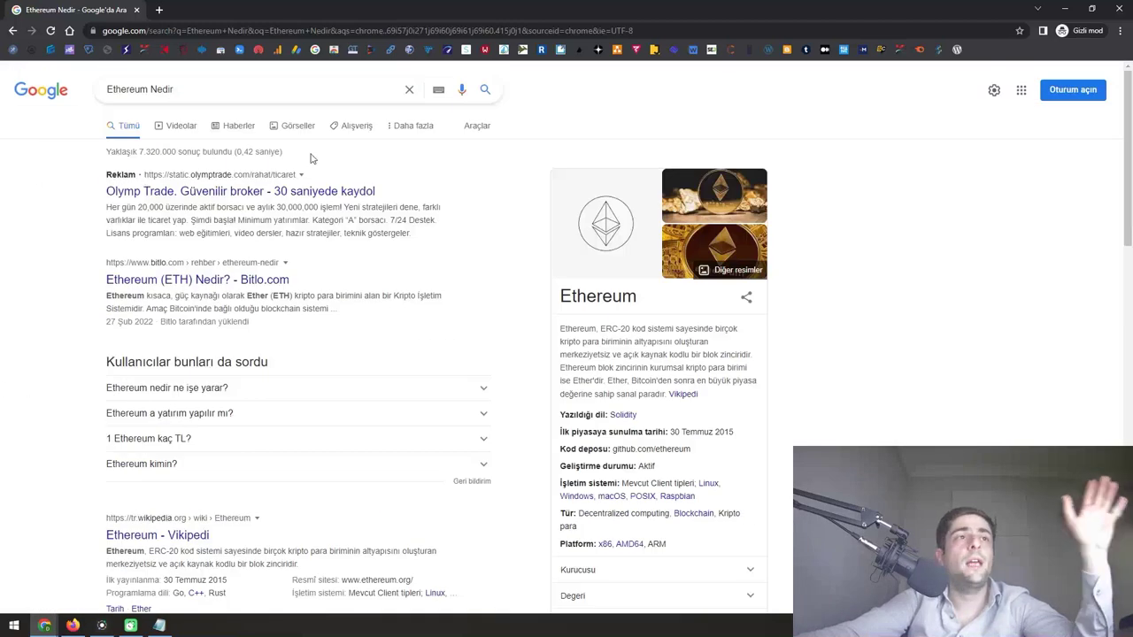
- Close the incognito results and open the Ethereum article from the Crypto Rehberi home page
{"action": "left_click", "coordinate": [1118, 9]}
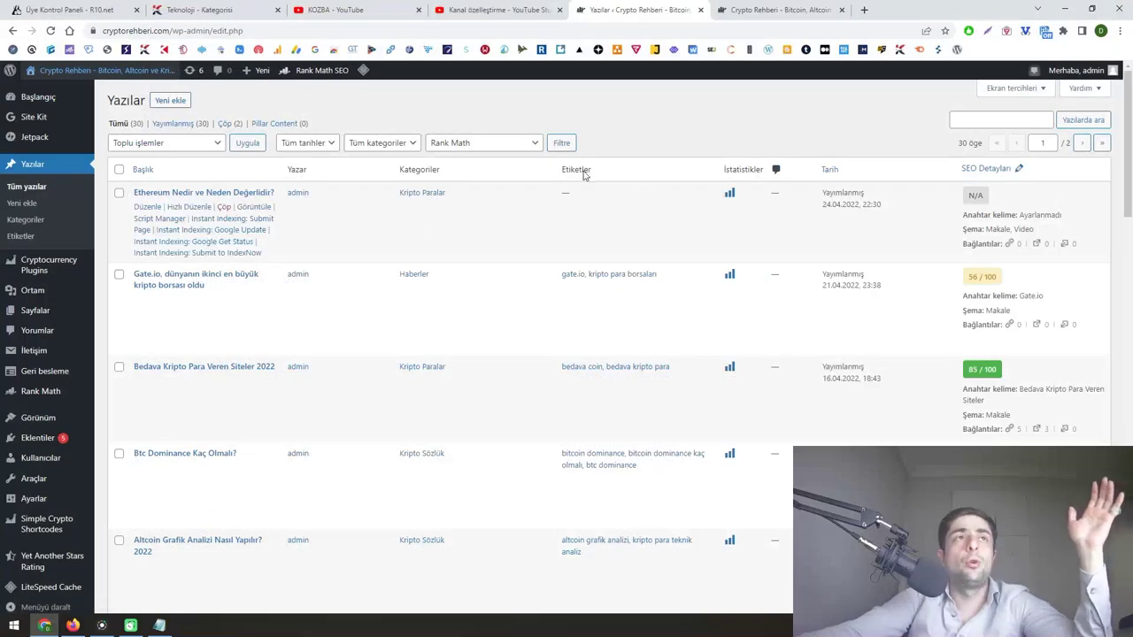
{"action": "key", "text": "ctrl+Tab"}
{"action": "left_click", "coordinate": [517, 252]}
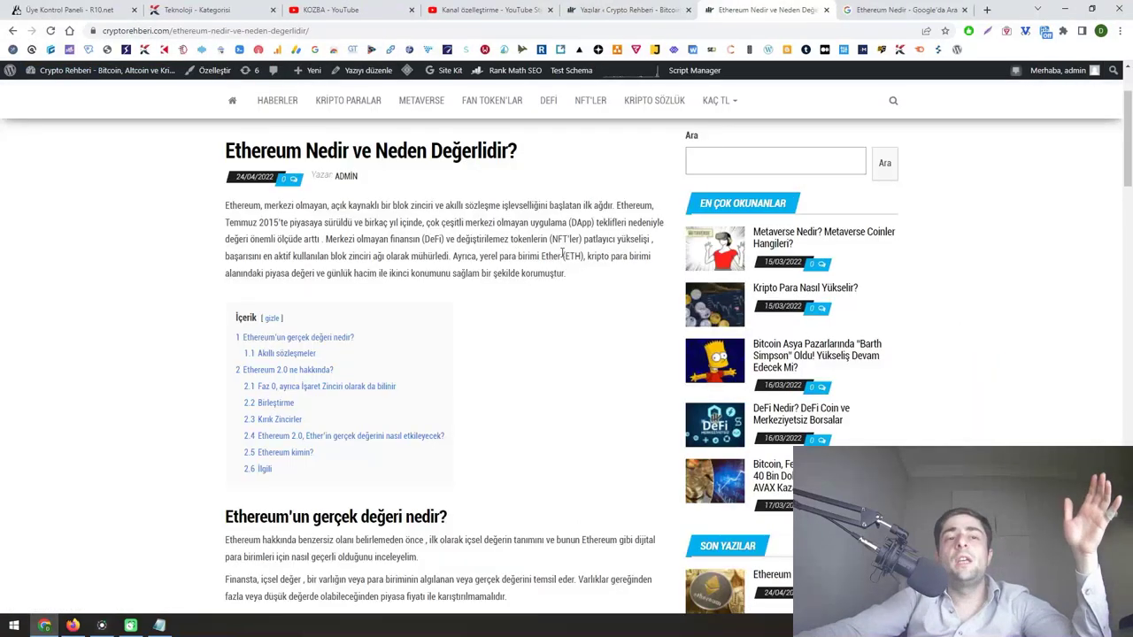
- Look through the body of the Ethereum article, from the table of contents down to the Ethereum 2.0 sections
{"action": "scroll", "coordinate": [563, 254], "scroll_direction": "down", "scroll_amount": 9}
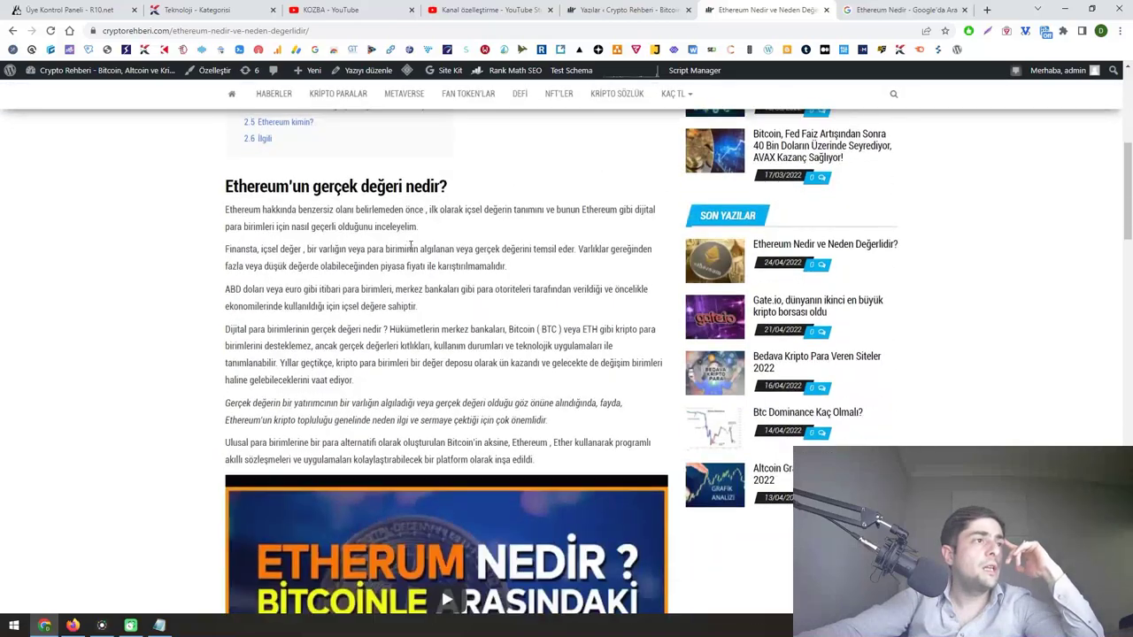
{"action": "scroll", "coordinate": [341, 287], "scroll_direction": "down", "scroll_amount": 2}
{"action": "scroll", "coordinate": [340, 288], "scroll_direction": "down", "scroll_amount": 7}
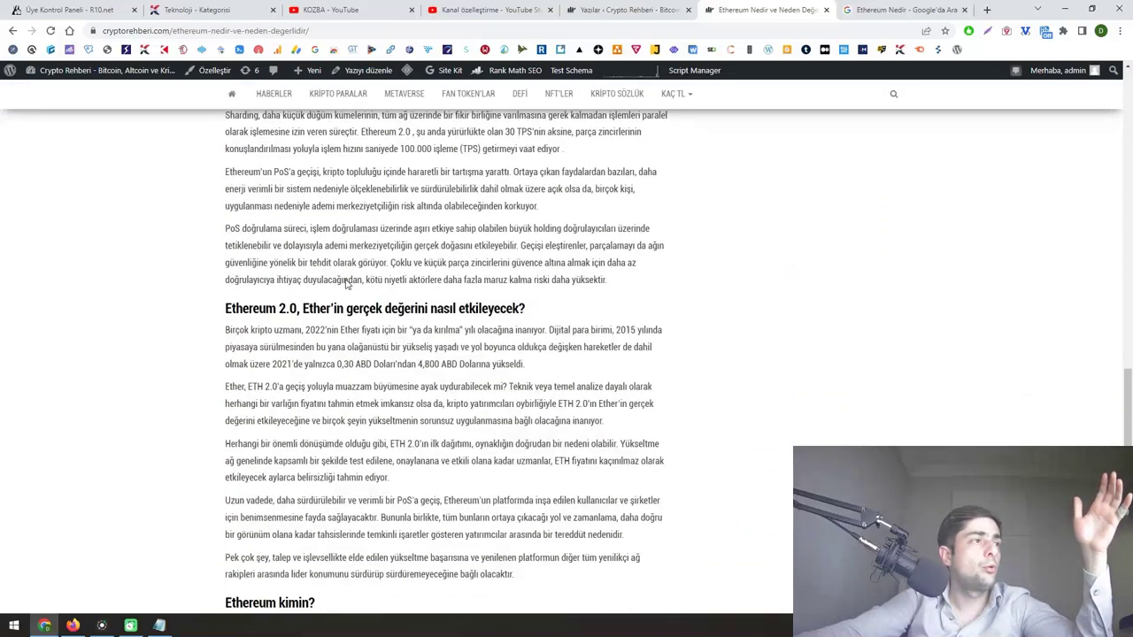
- Switch to the Google results for "Ethereum Nedir" and review the listings down to the related searches
{"action": "left_click", "coordinate": [915, 9]}
{"action": "scroll", "coordinate": [399, 291], "scroll_direction": "down", "scroll_amount": 7}
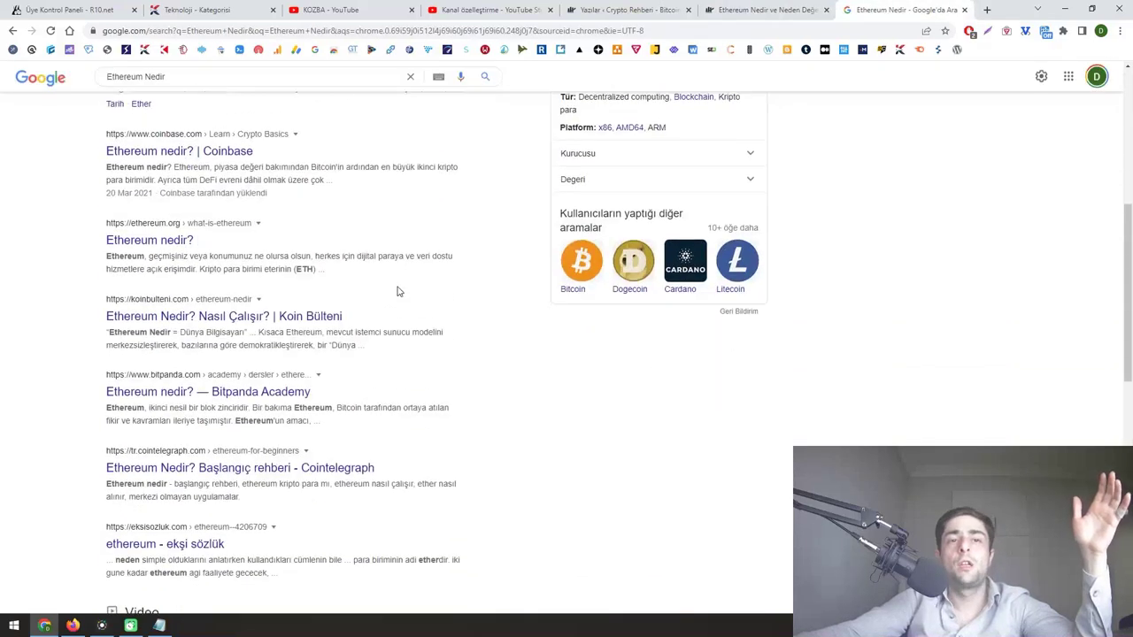
{"action": "scroll", "coordinate": [389, 298], "scroll_direction": "down", "scroll_amount": 6}
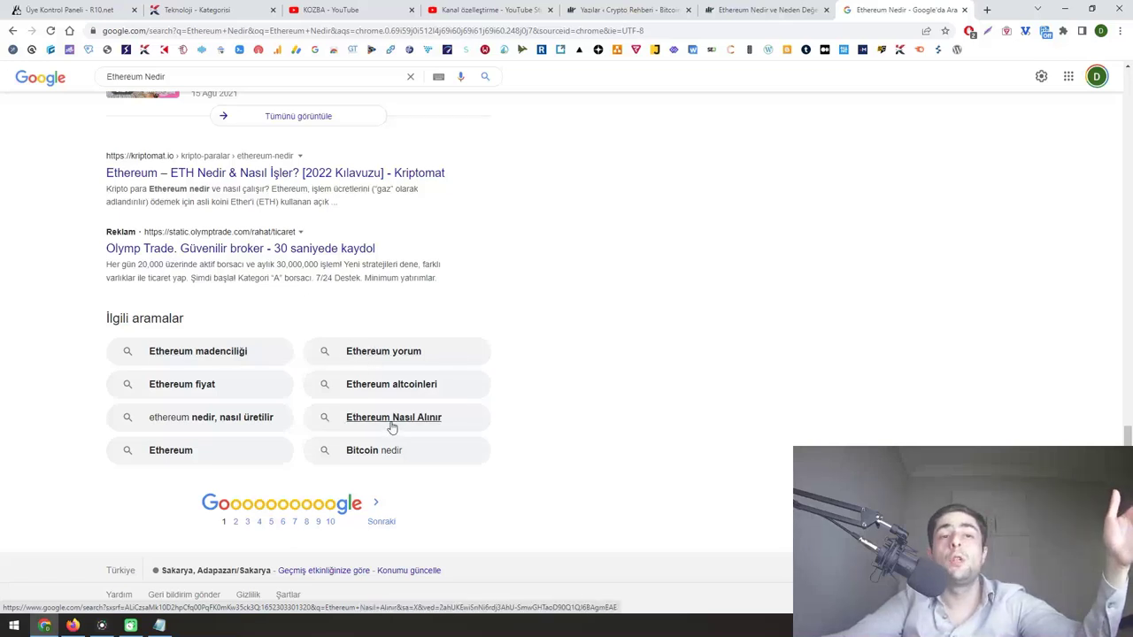
{"action": "scroll", "coordinate": [598, 389], "scroll_direction": "up", "scroll_amount": 1}
{"action": "scroll", "coordinate": [599, 390], "scroll_direction": "down", "scroll_amount": 1}
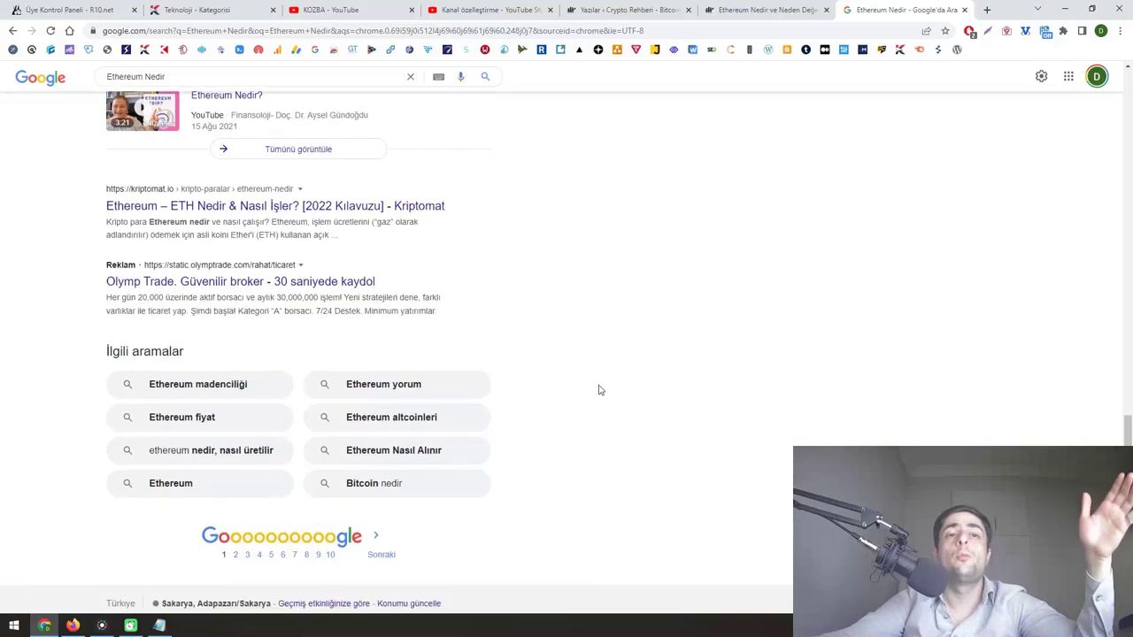
- Open the related search "Ethereum madenciliği" and review its results down to its own related searches
{"action": "left_click", "coordinate": [221, 351]}
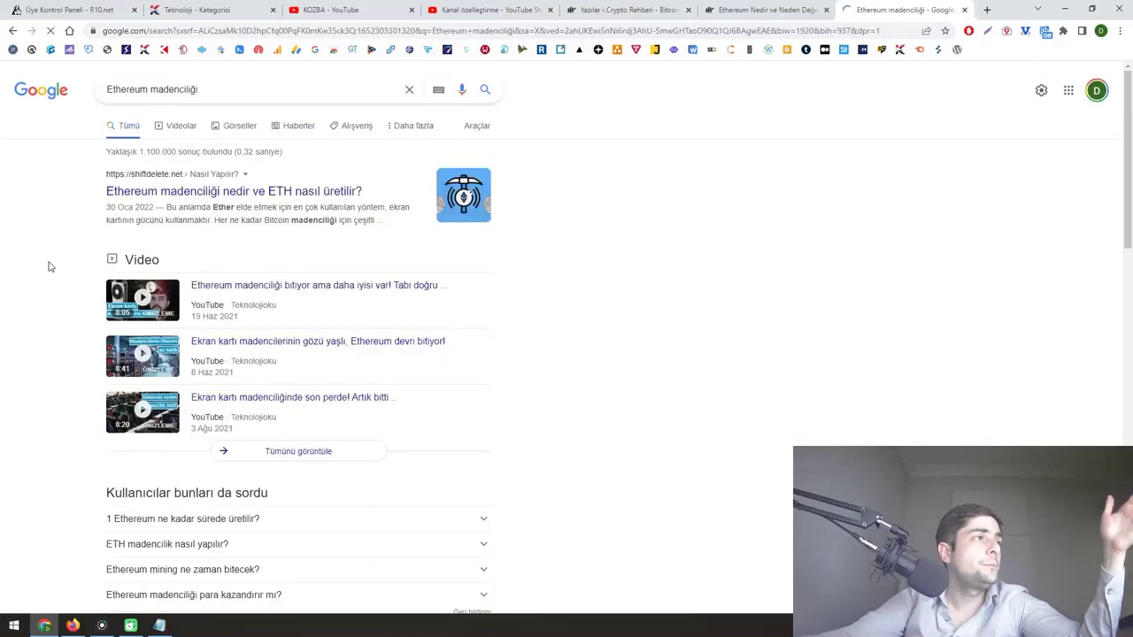
{"action": "scroll", "coordinate": [56, 227], "scroll_direction": "down", "scroll_amount": 5}
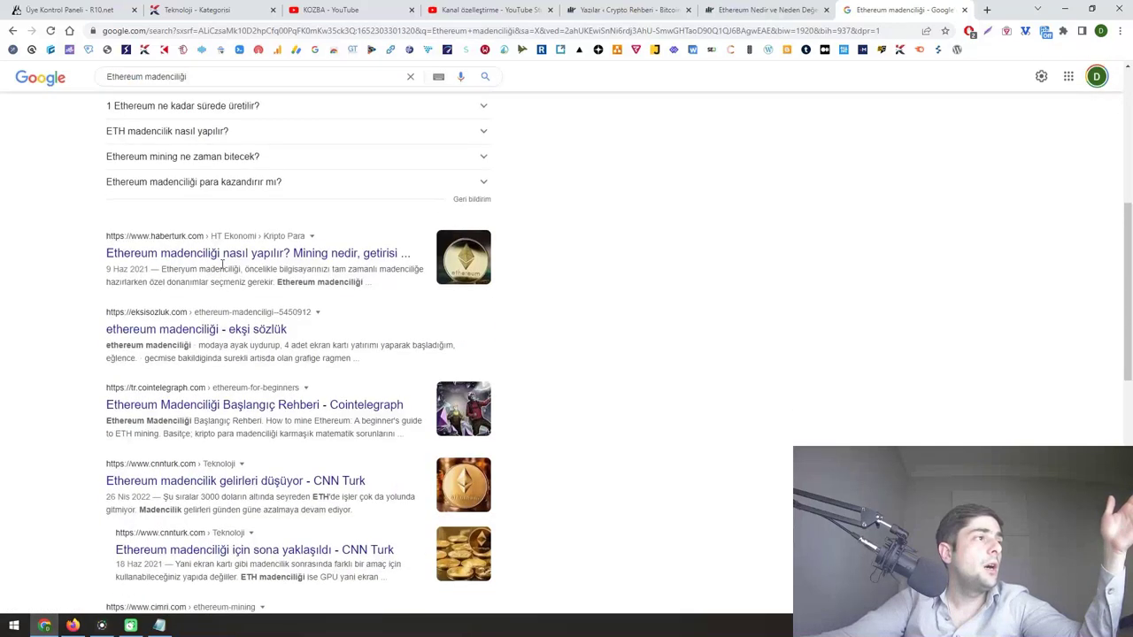
{"action": "scroll", "coordinate": [223, 265], "scroll_direction": "down", "scroll_amount": 3}
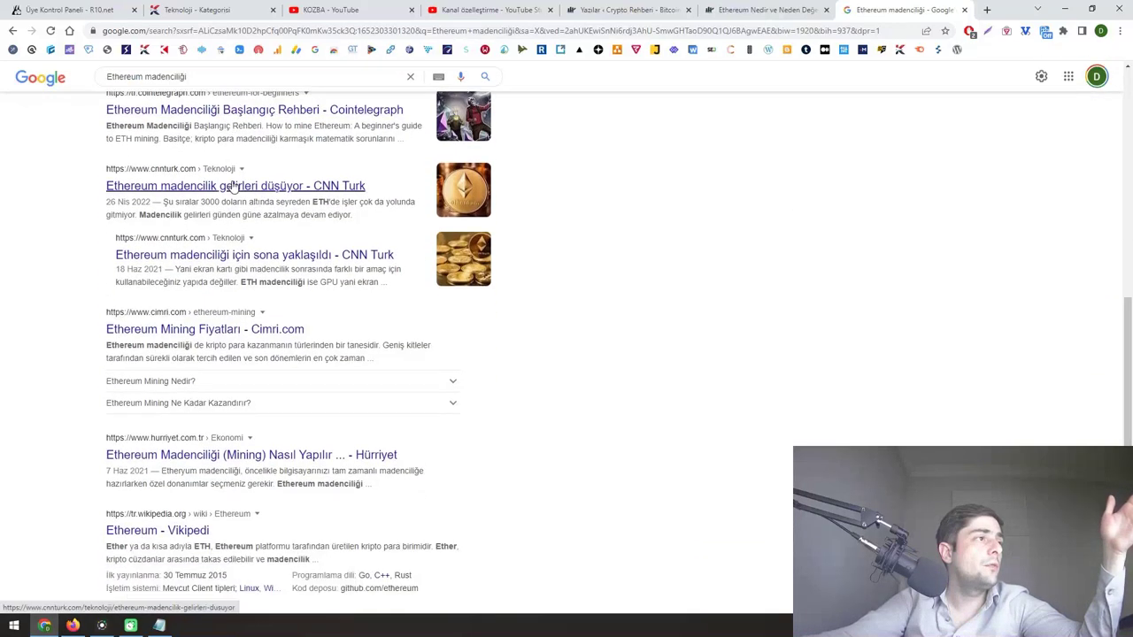
{"action": "scroll", "coordinate": [234, 186], "scroll_direction": "down", "scroll_amount": 3}
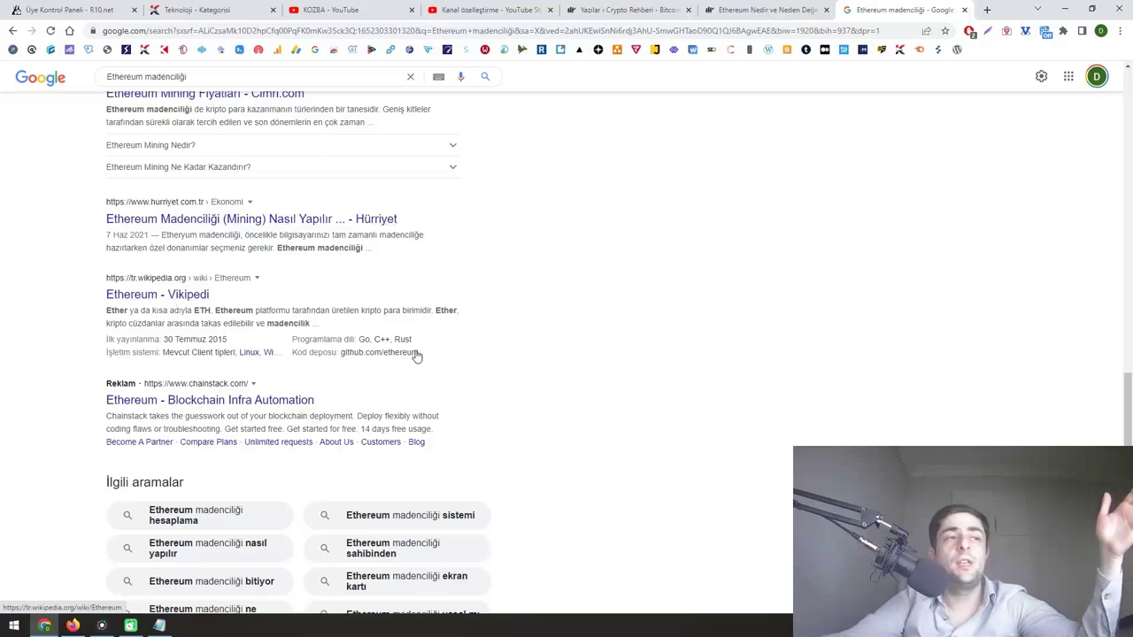
{"action": "scroll", "coordinate": [528, 342], "scroll_direction": "up", "scroll_amount": 2}
{"action": "scroll", "coordinate": [534, 425], "scroll_direction": "down", "scroll_amount": 4}
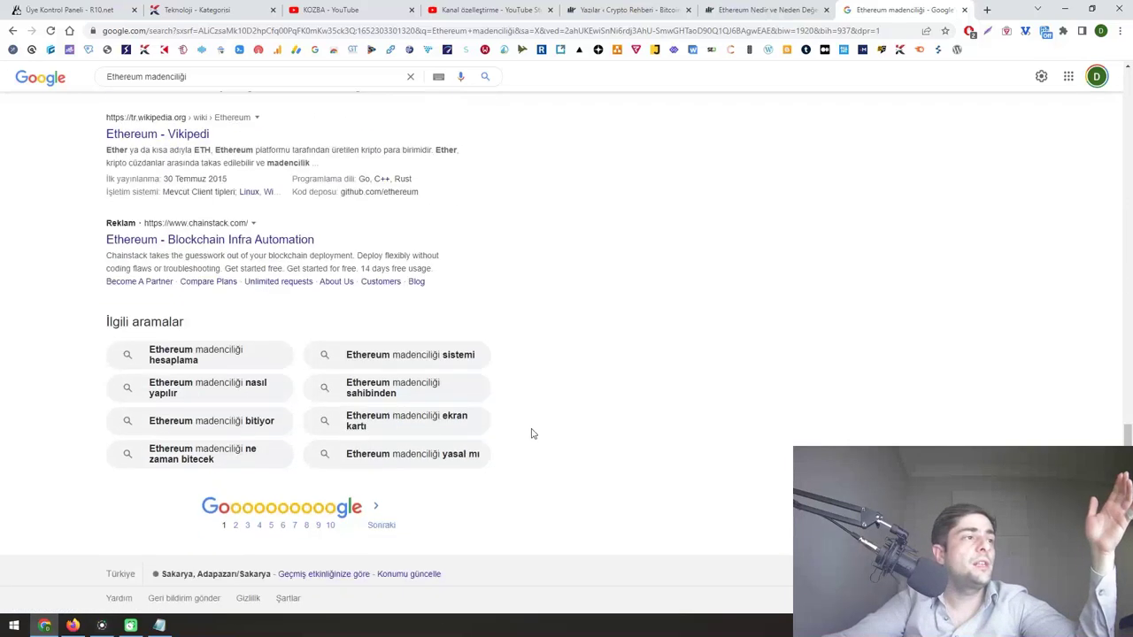
- Return to the "Ethereum Nedir" results and briefly expand the related questions "Ethereum nedir ne işe yarar?" and "Ethereum a yatırım yapılır mı?"
{"action": "key", "text": "alt+Left"}
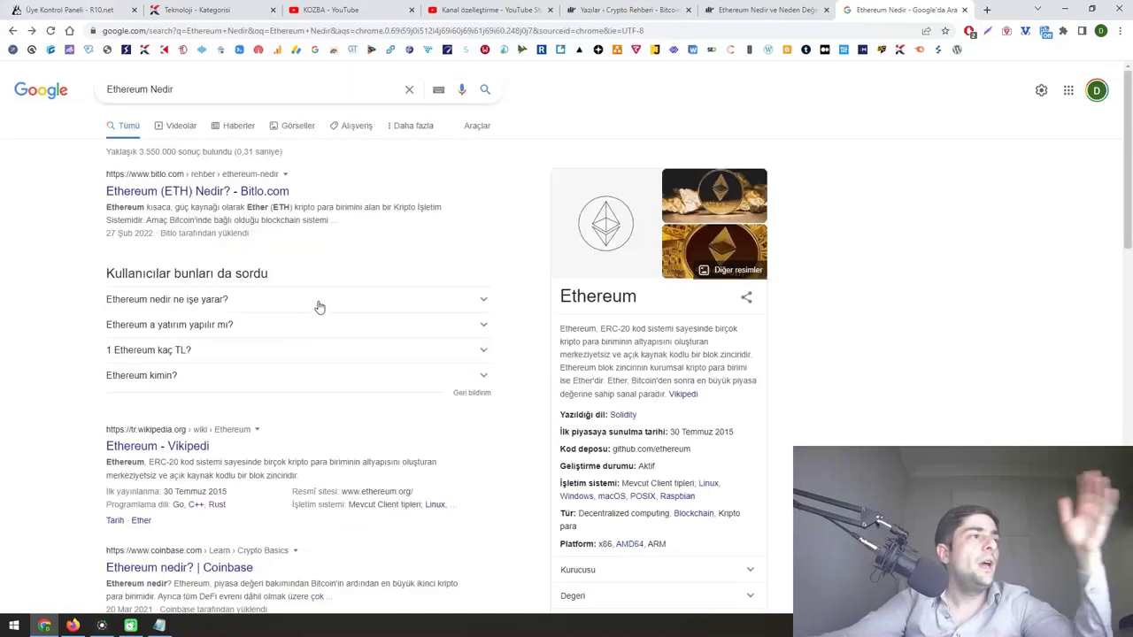
{"action": "left_click", "coordinate": [262, 308]}
{"action": "left_click", "coordinate": [244, 307]}
{"action": "left_click", "coordinate": [241, 328]}
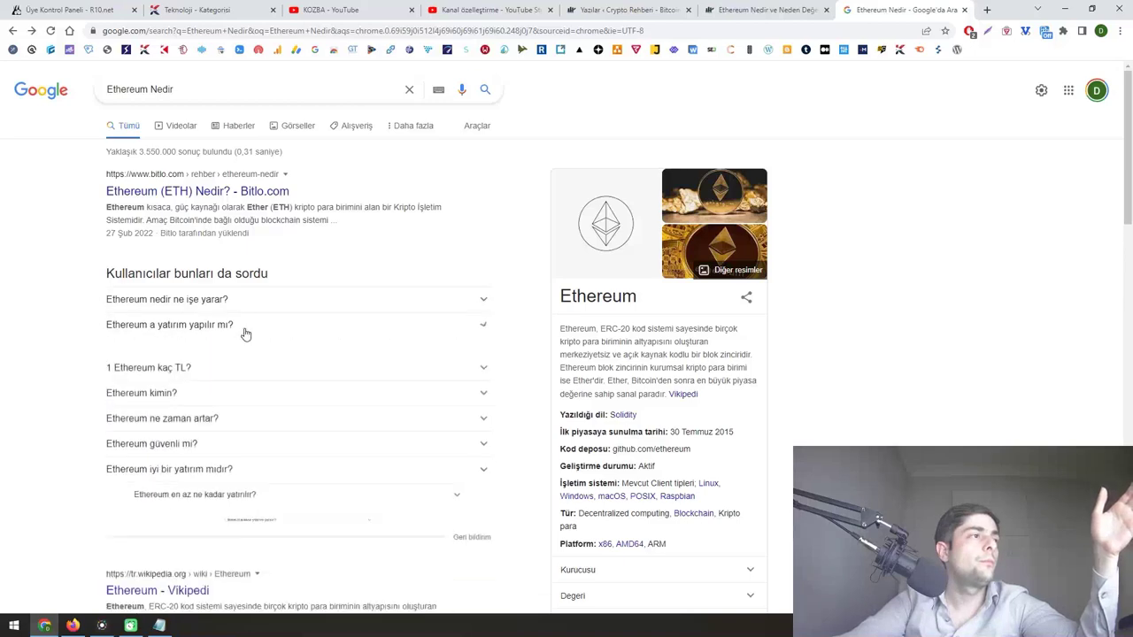
{"action": "left_click", "coordinate": [245, 330]}
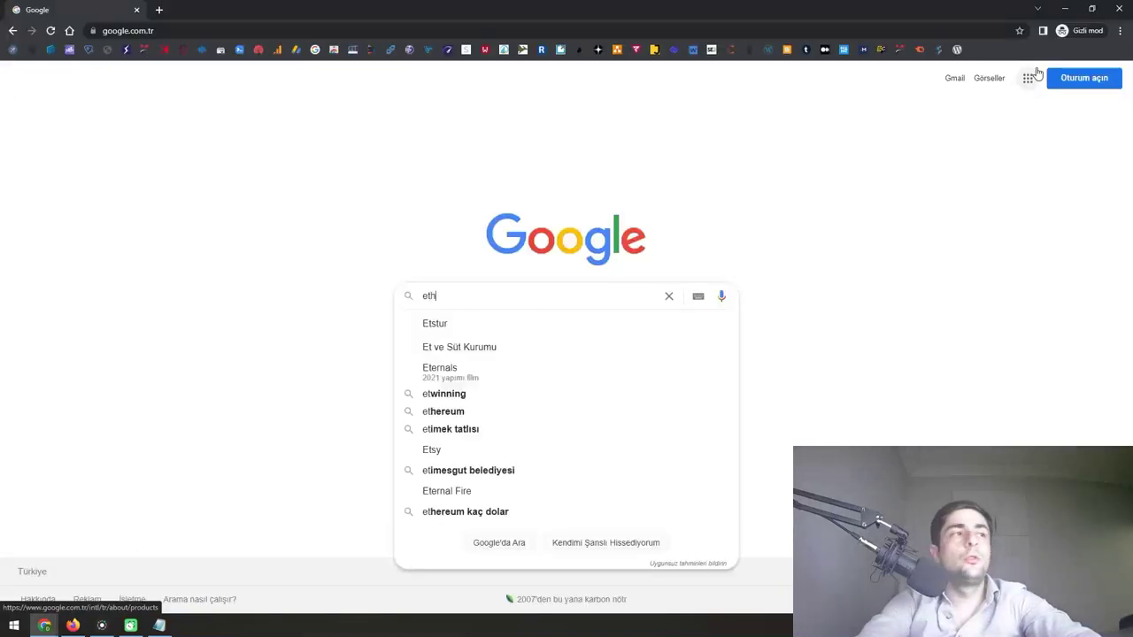
- Check Google's search suggestions for "ethereum" in the incognito window, and return to the beginning of the Ethereum article
{"action": "type", "text": "ereum"}
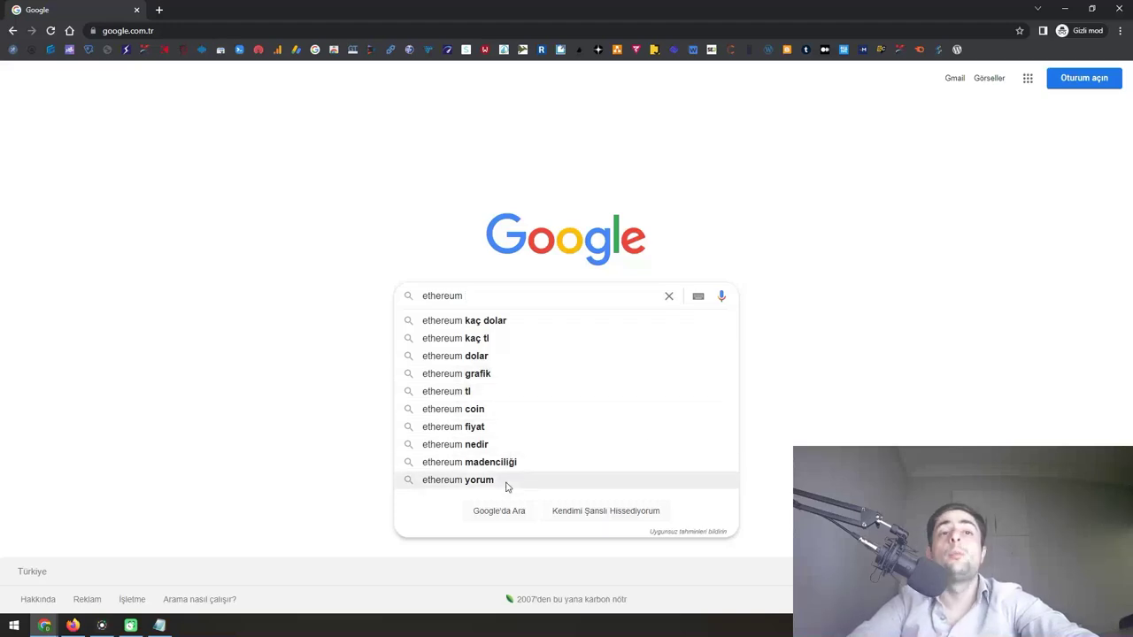
{"action": "key", "text": "alt+Tab"}
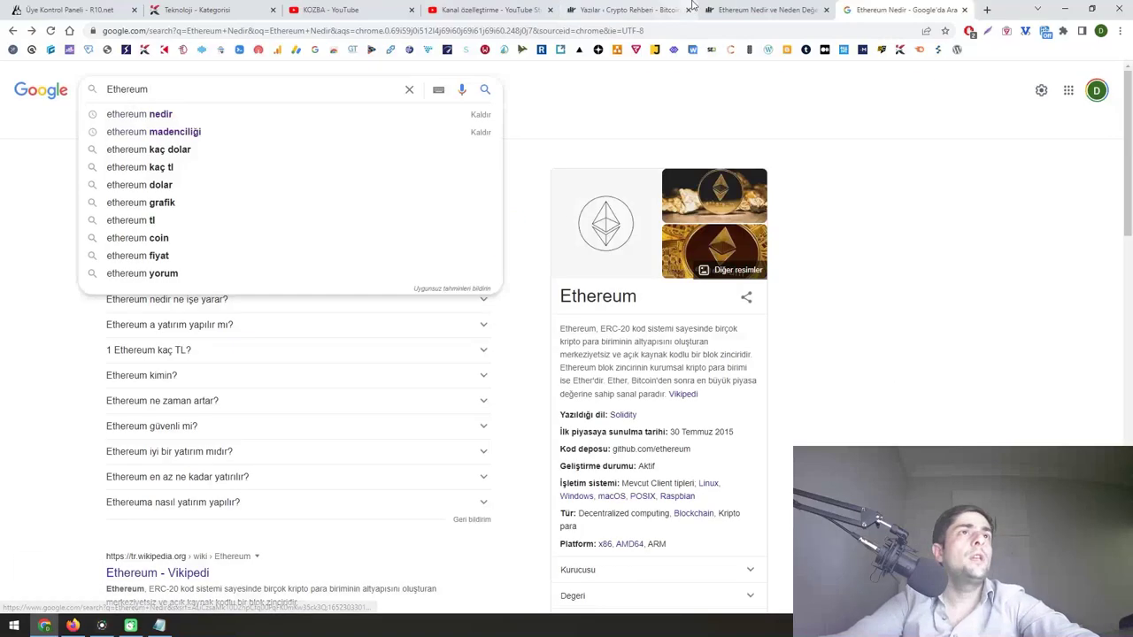
{"action": "left_click", "coordinate": [697, 9]}
{"action": "scroll", "coordinate": [432, 228], "scroll_direction": "up", "scroll_amount": 15}
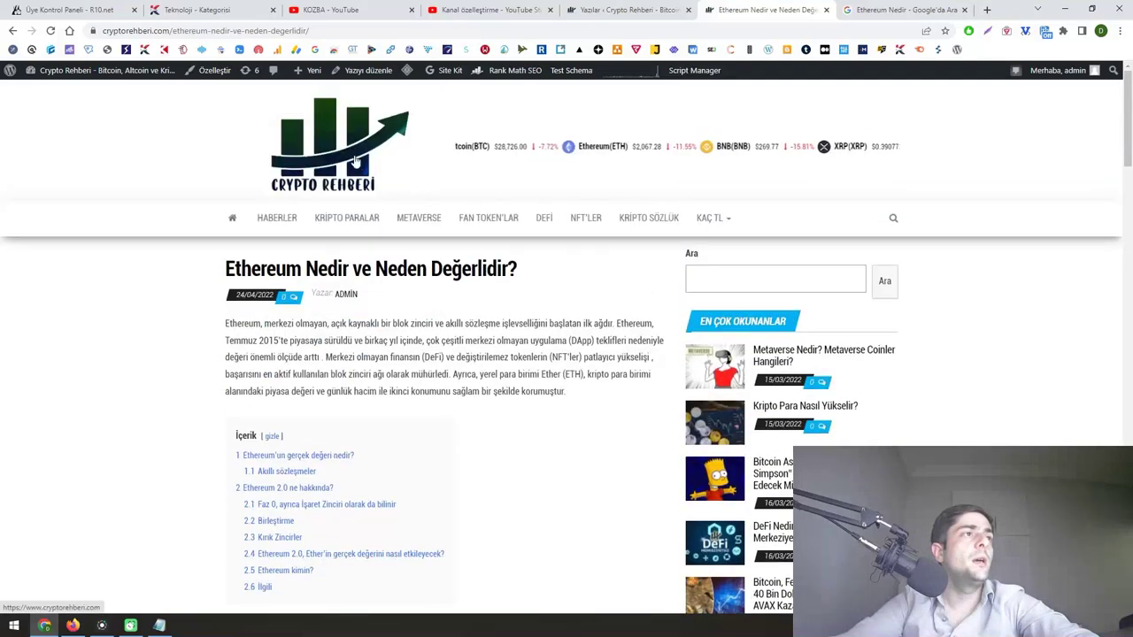